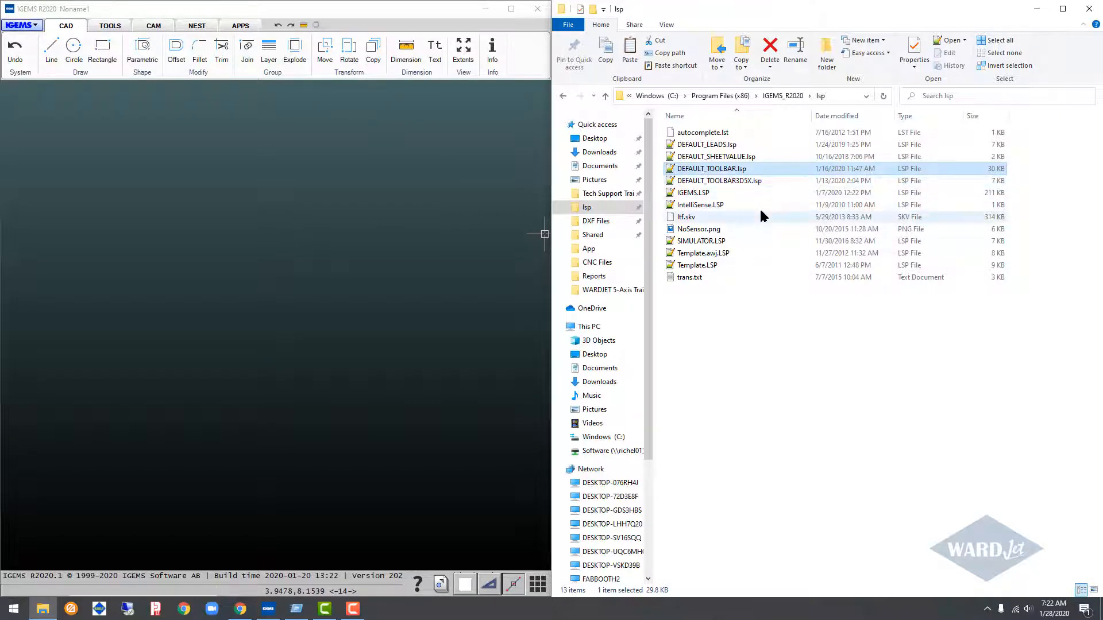
Rename DEFAULT_TOOLBAR.lsp in the IGEMS_R2020 lsp folder to DEFAULT_TOOLBAR.txt, accepting the extension change and granting administrator permission.
click(747, 166)
click(758, 167)
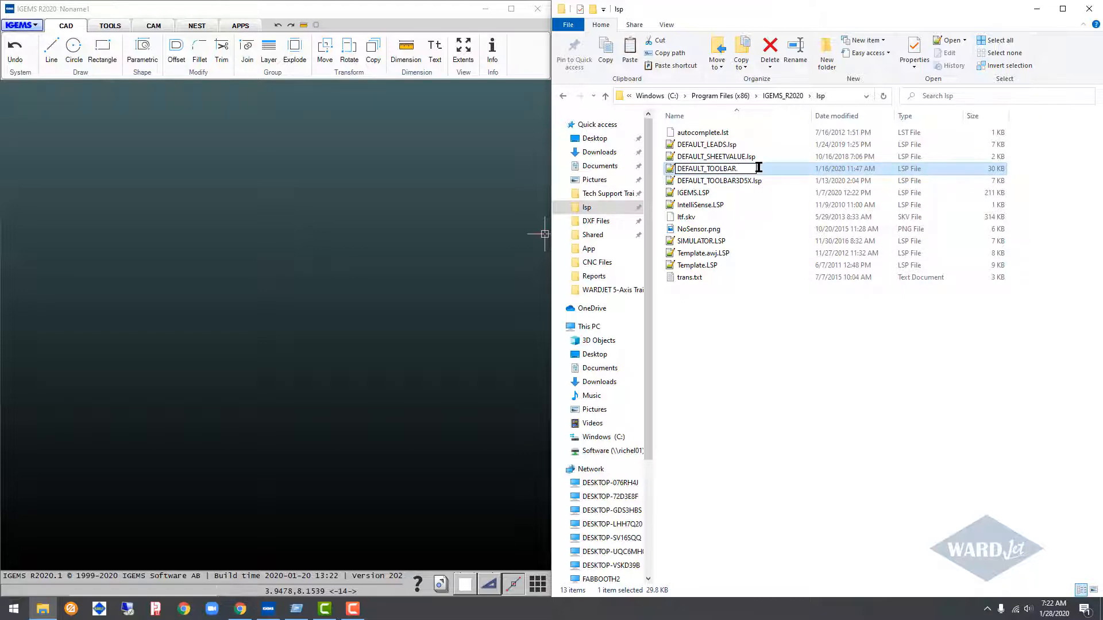
key(Return)
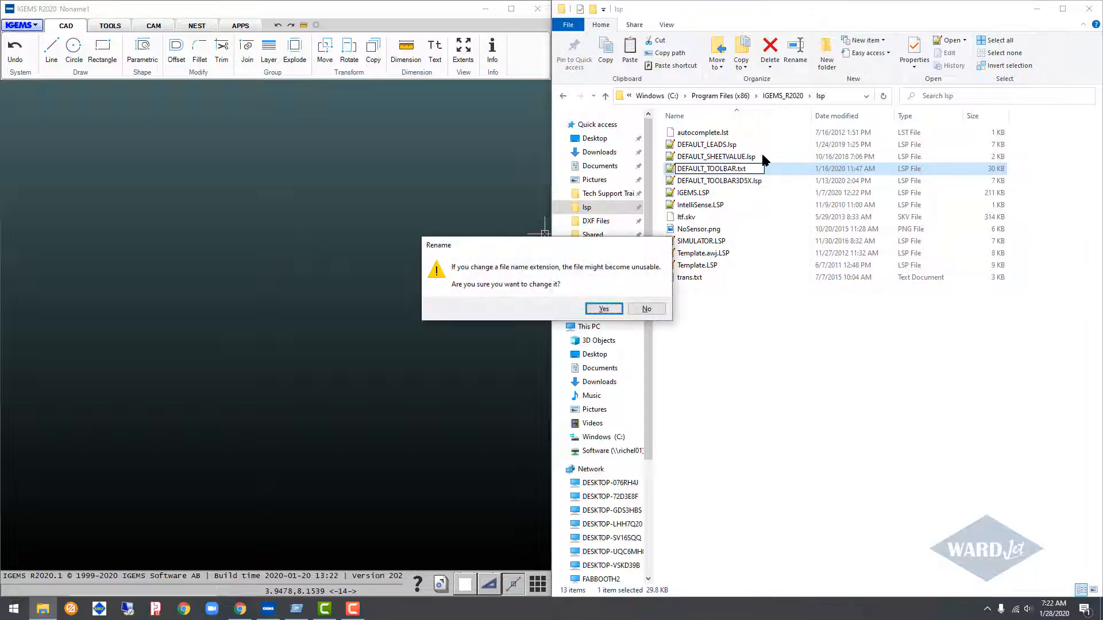
key(Return)
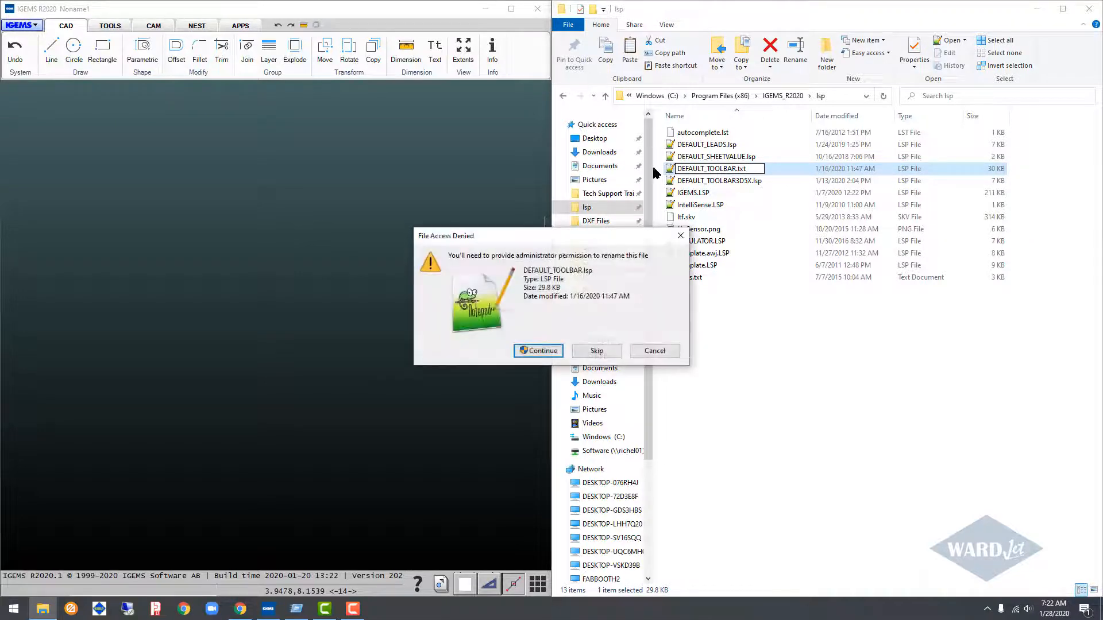
click(540, 351)
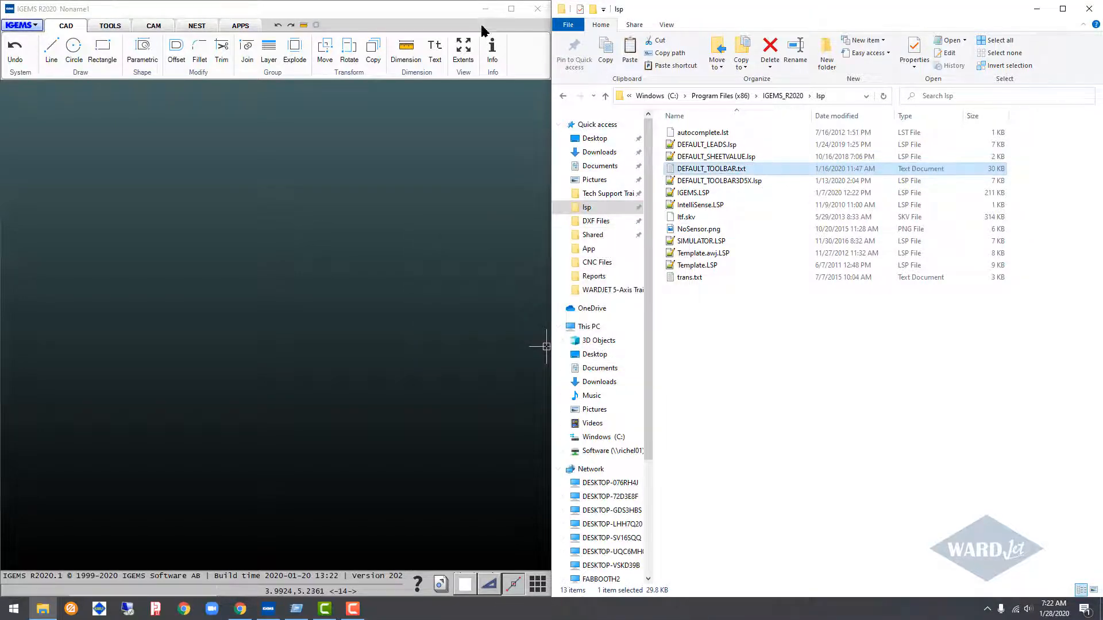
Restart IGEMS with the renamed toolbar file and tile its window beside the lsp folder.
click(535, 10)
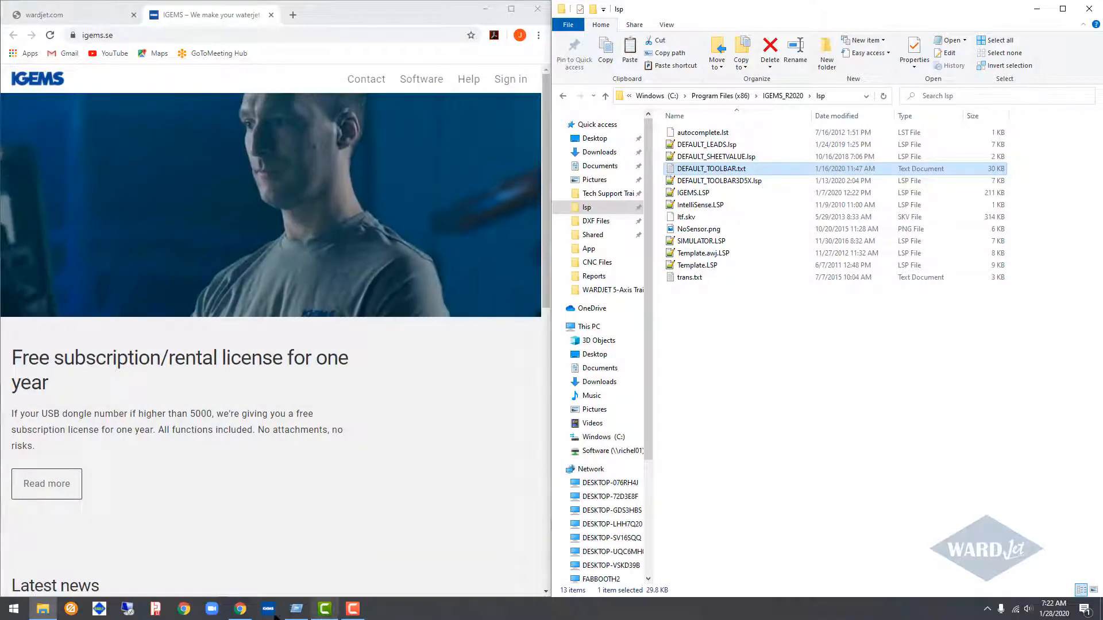
click(268, 609)
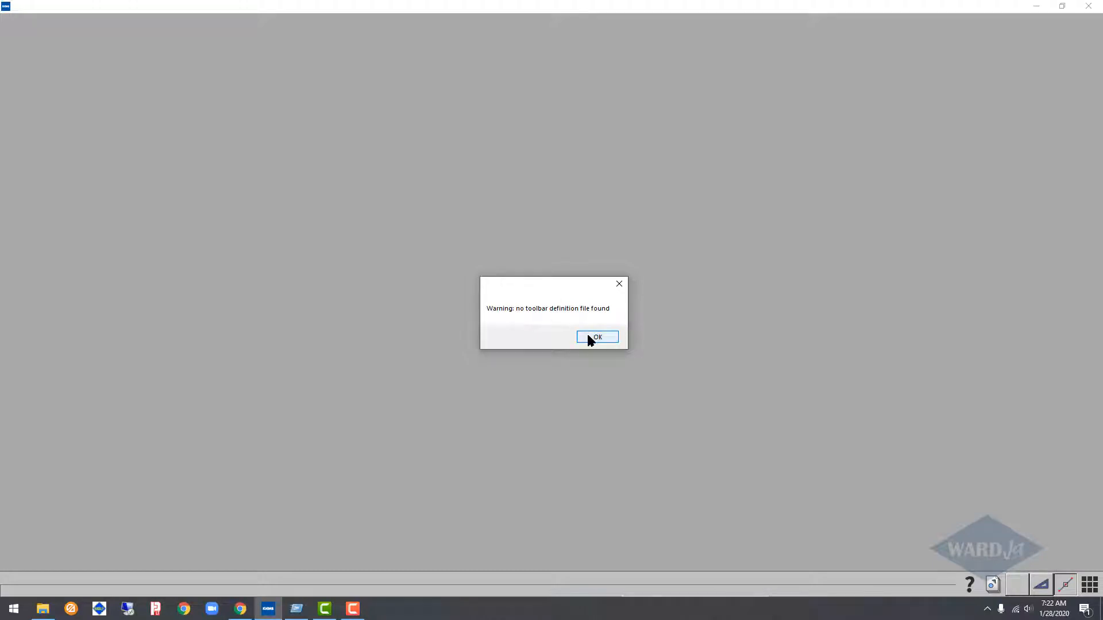
click(596, 337)
click(1062, 6)
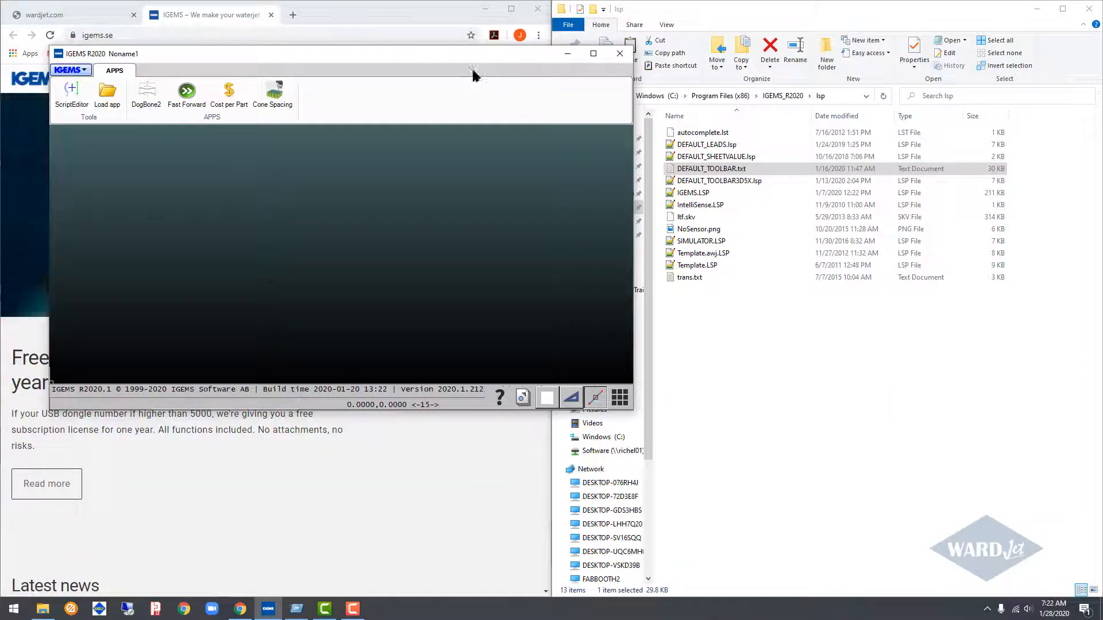
drag(353, 54, 0, 175)
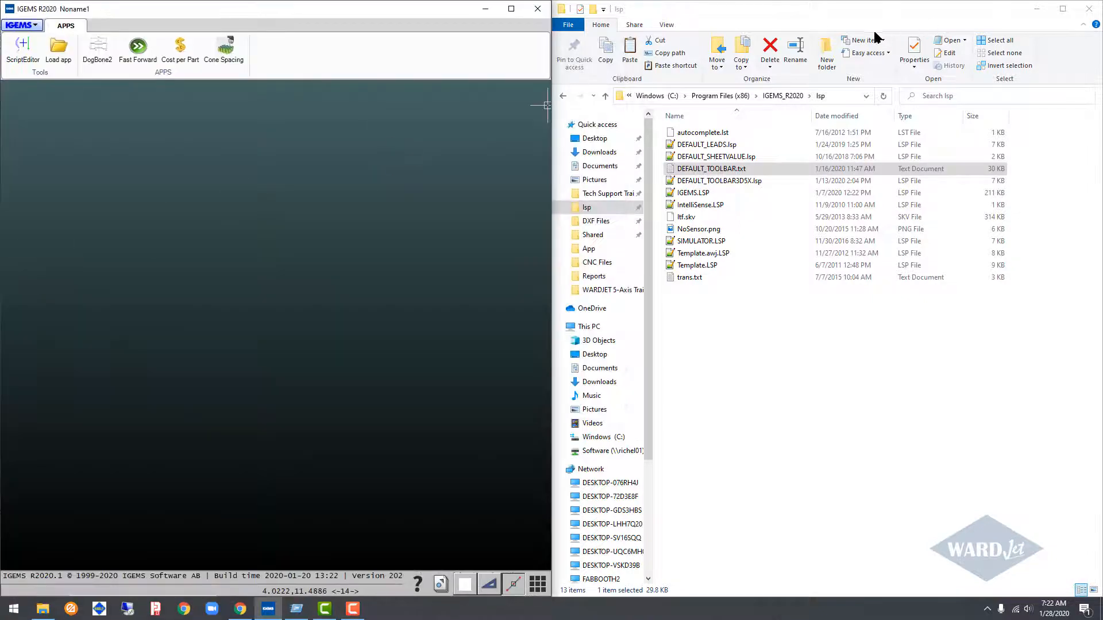
Rename DEFAULT_TOOLBAR.txt back to DEFAULT_TOOLBAR.lsp, accepting the extension change and granting administrator permission.
right_click(748, 169)
click(748, 166)
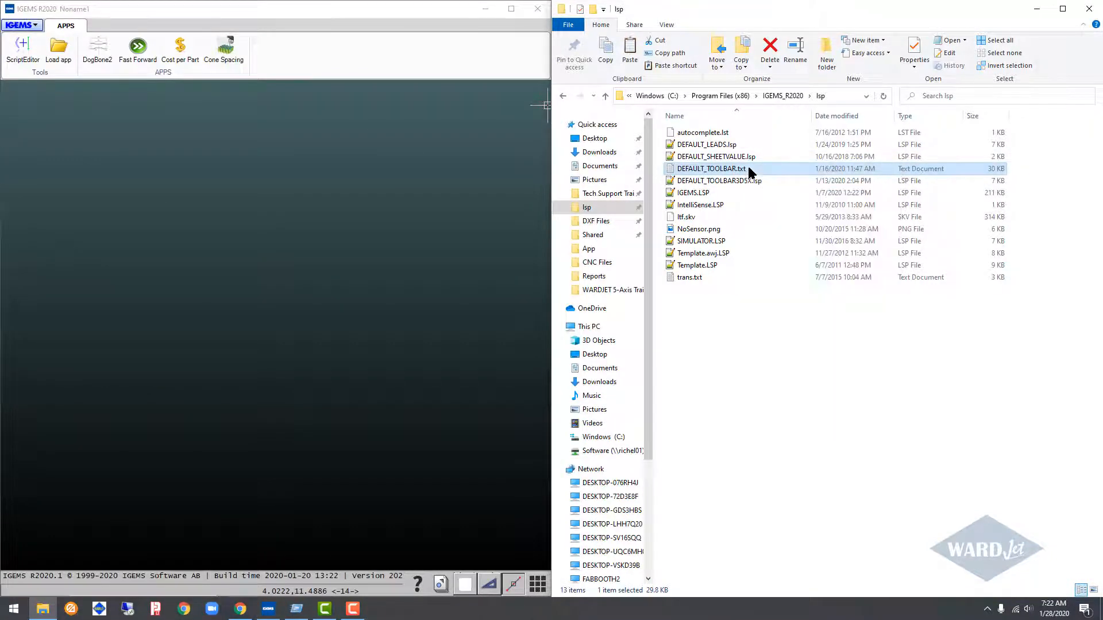
right_click(748, 168)
click(748, 168)
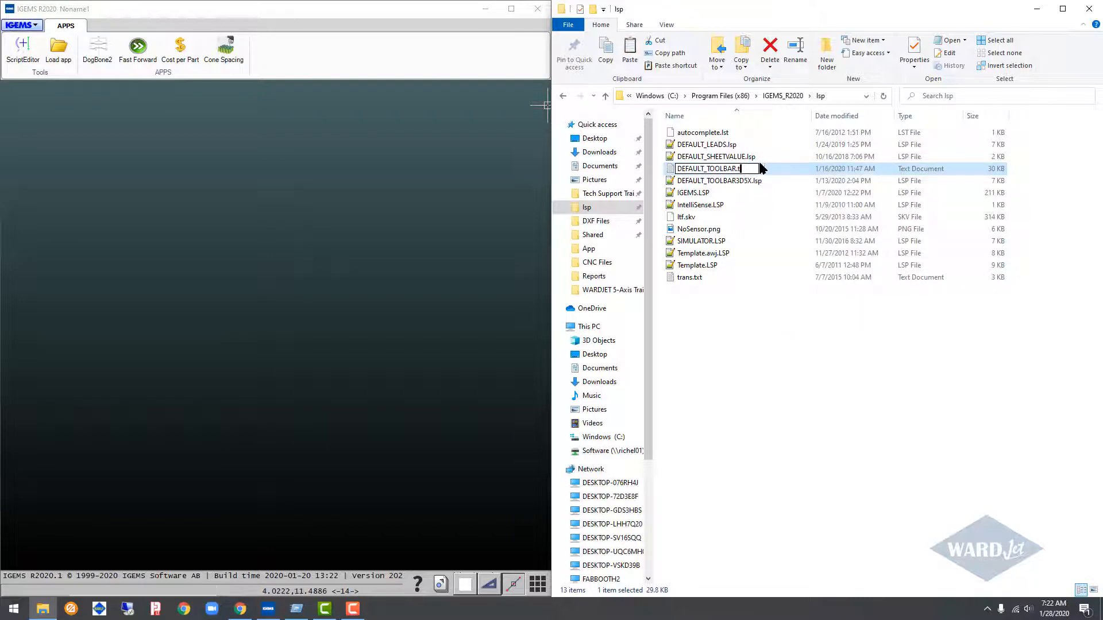
text(lsp)
key(Return)
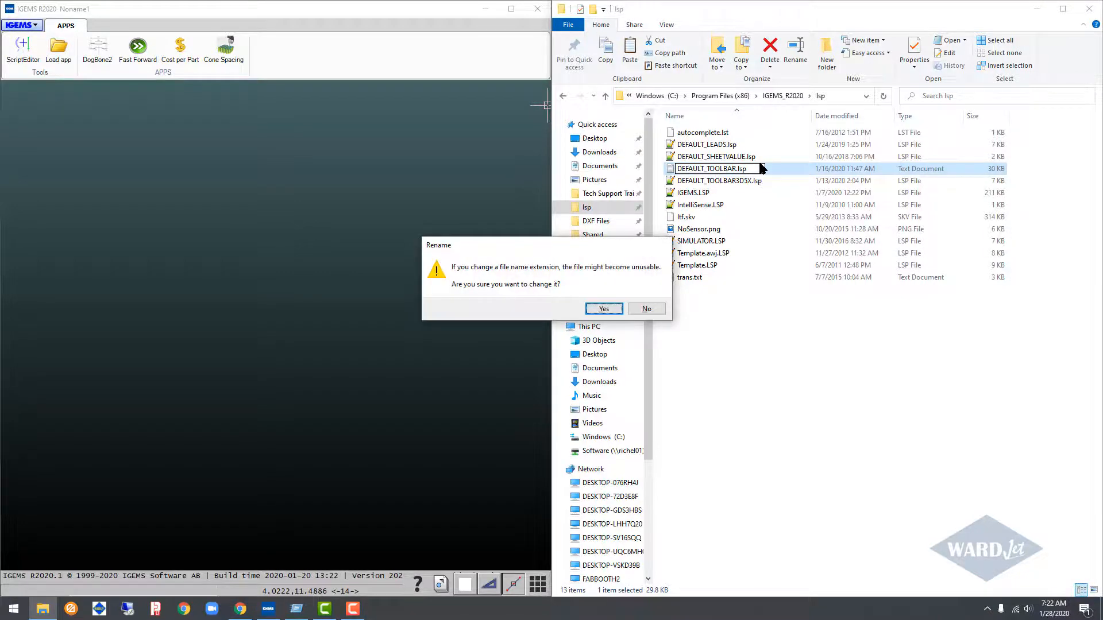
click(597, 310)
click(534, 349)
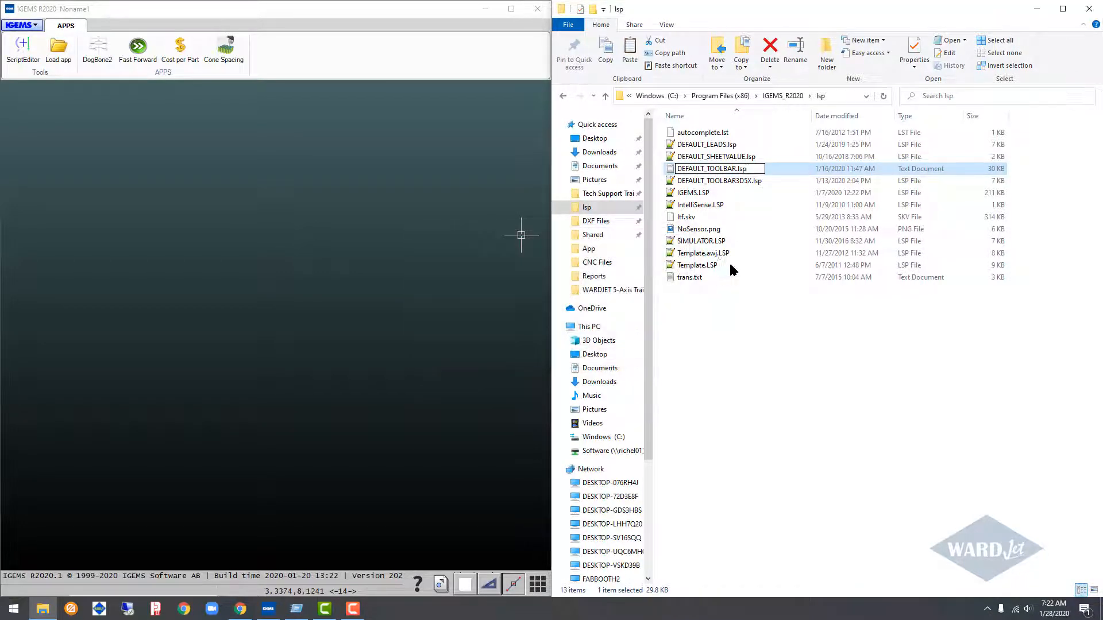
Make a backup copy of DEFAULT_TOOLBAR.lsp in the same lsp folder, granting administrator permission, and select the original file.
right_click(737, 169)
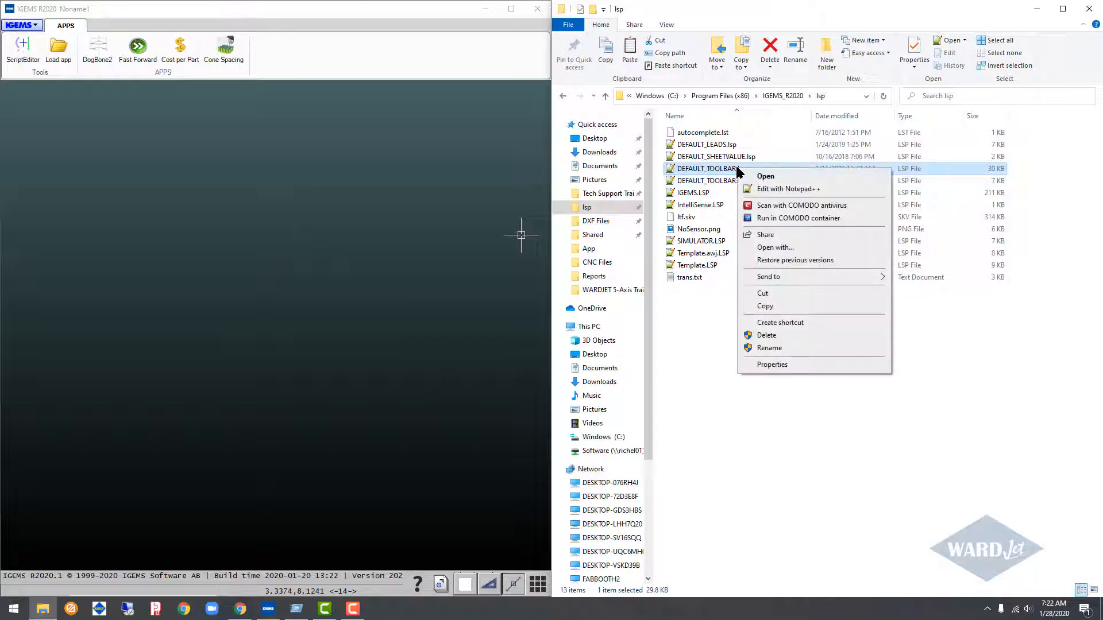
click(765, 306)
right_click(749, 318)
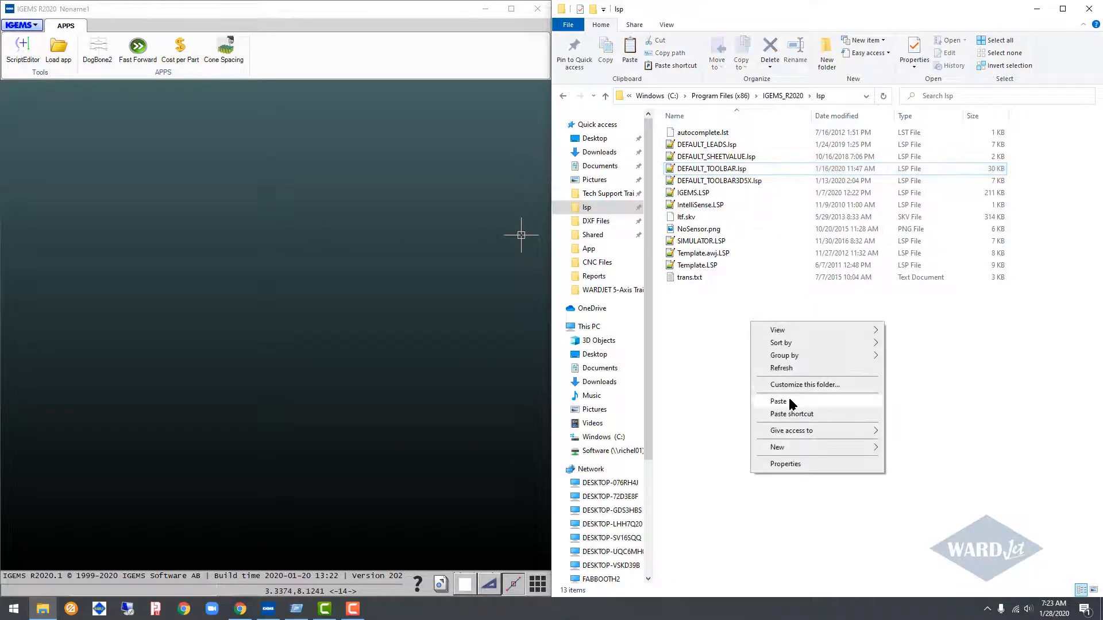
click(788, 400)
click(519, 227)
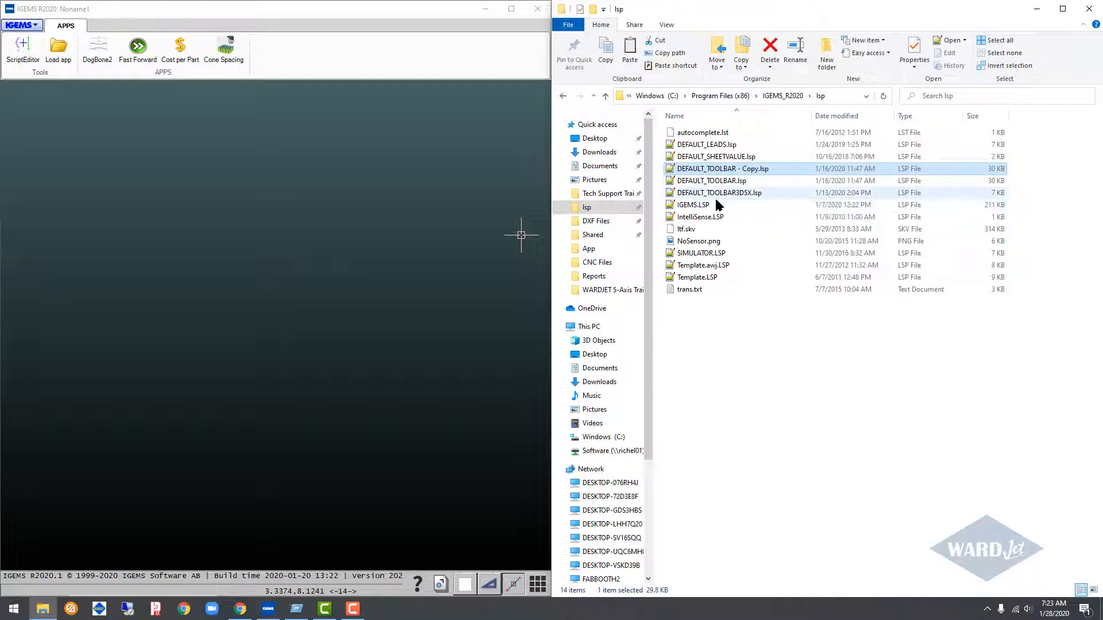
click(712, 182)
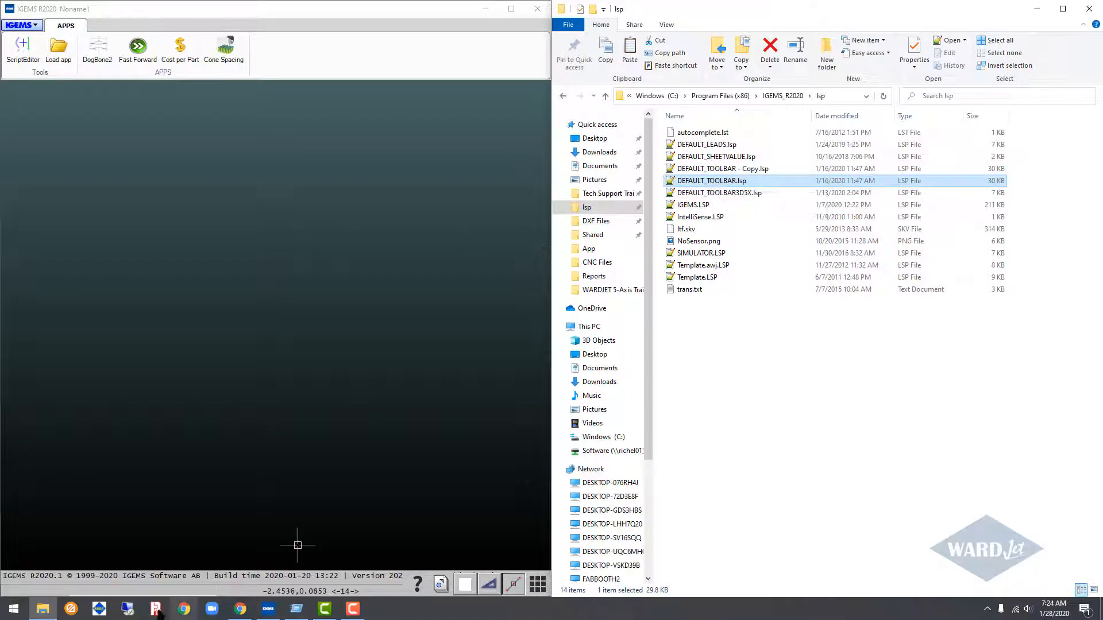
Switch to Notepad++ by launching it as administrator.
click(14, 609)
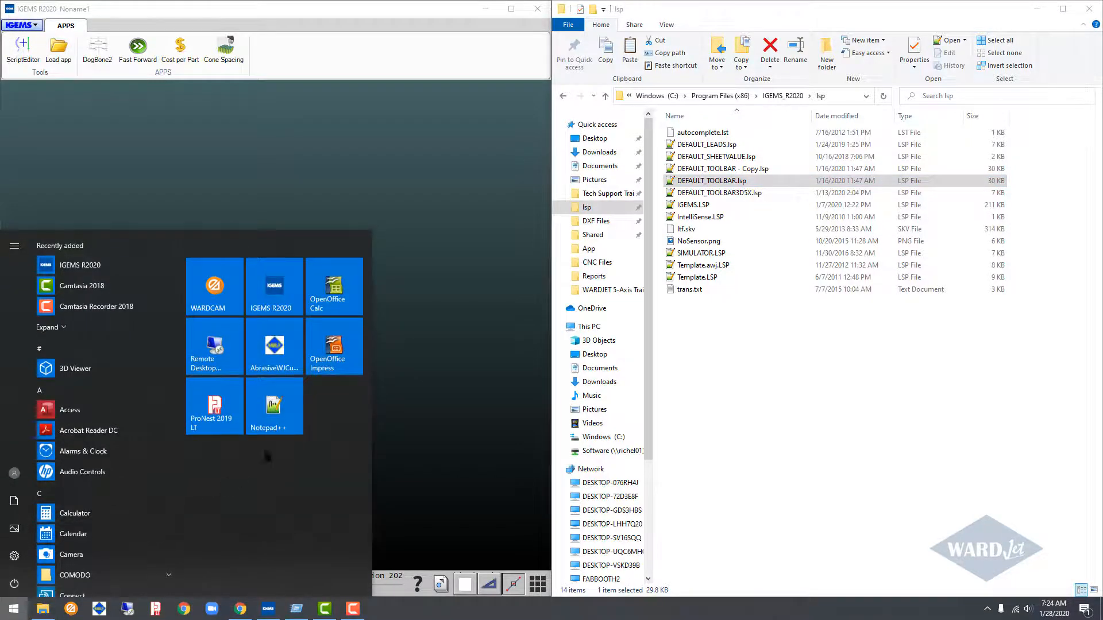
right_click(282, 404)
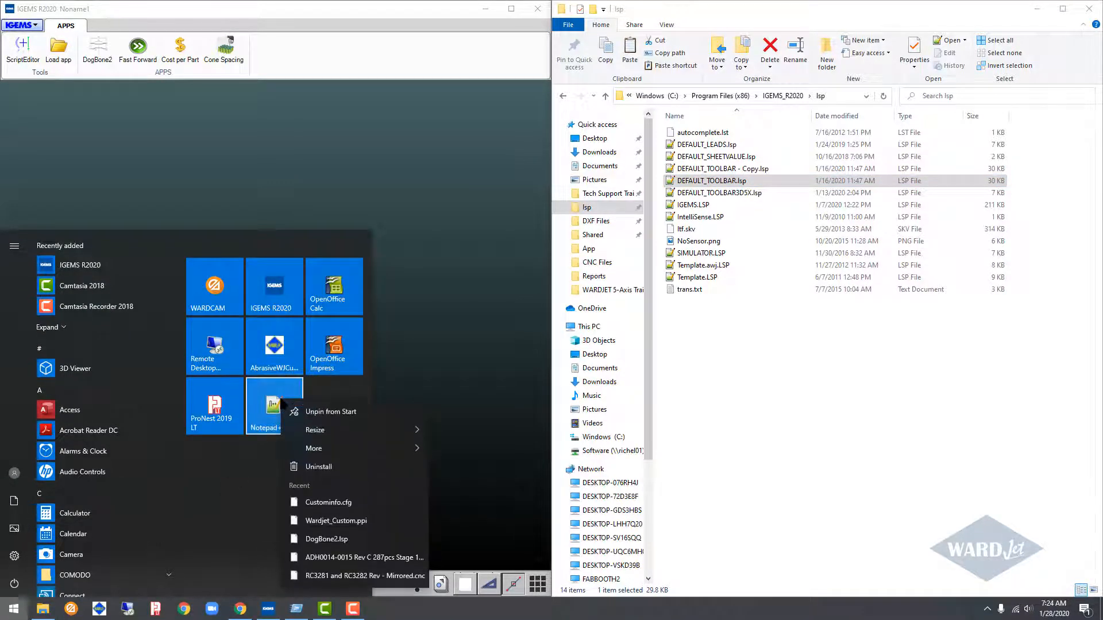
mouse_move(377, 447)
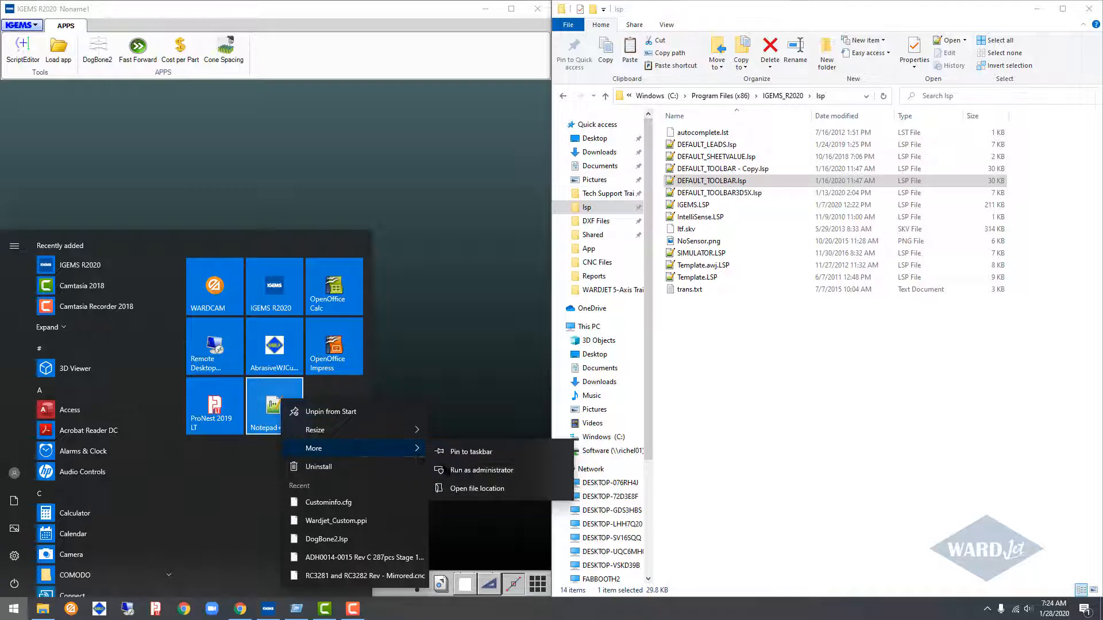
click(474, 471)
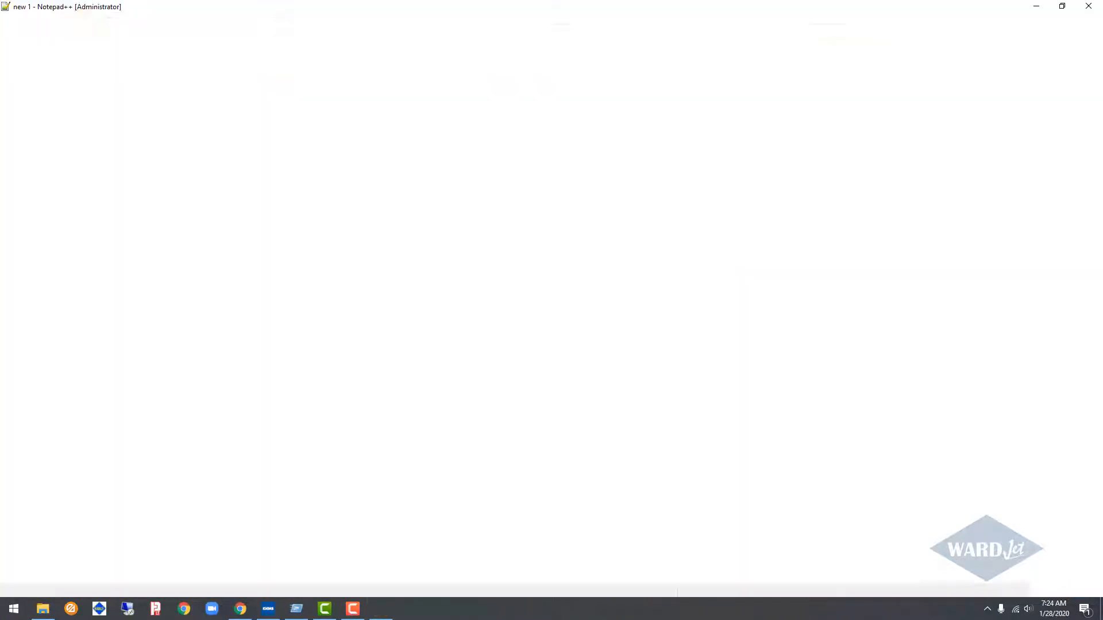
Open DEFAULT_TOOLBAR.lsp from the IGEMS_R2020 lsp folder.
click(20, 32)
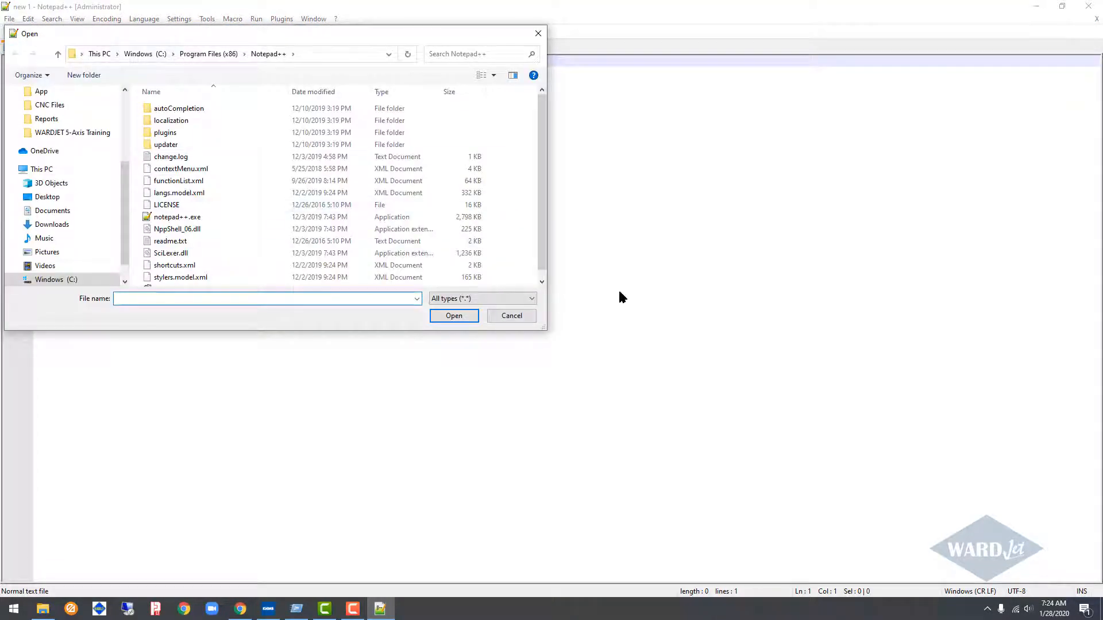
drag(543, 325, 577, 549)
click(40, 183)
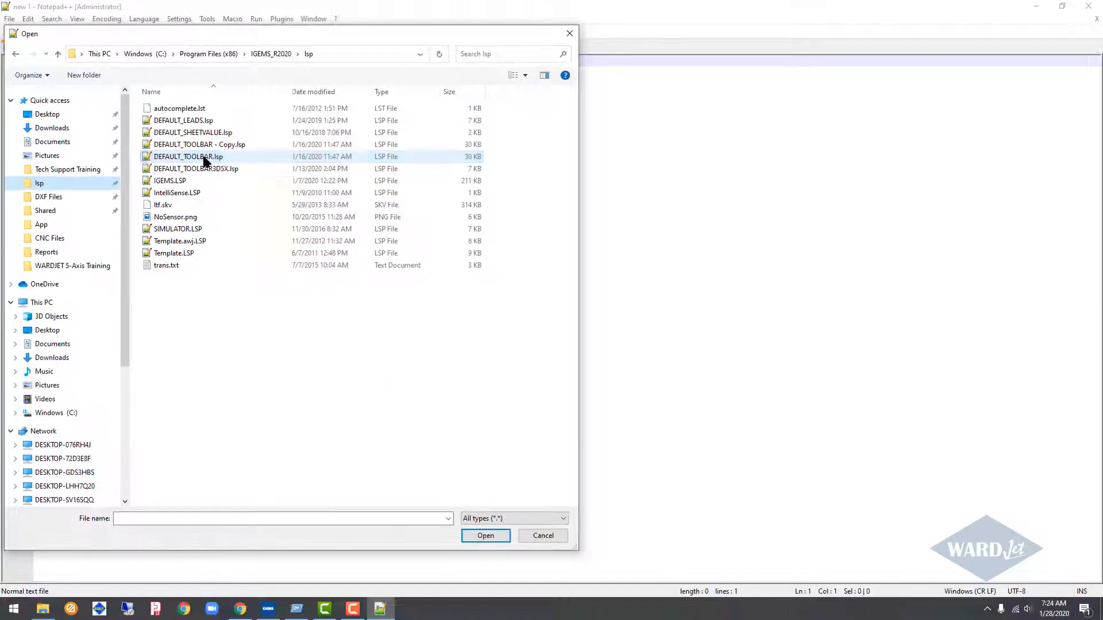
click(412, 317)
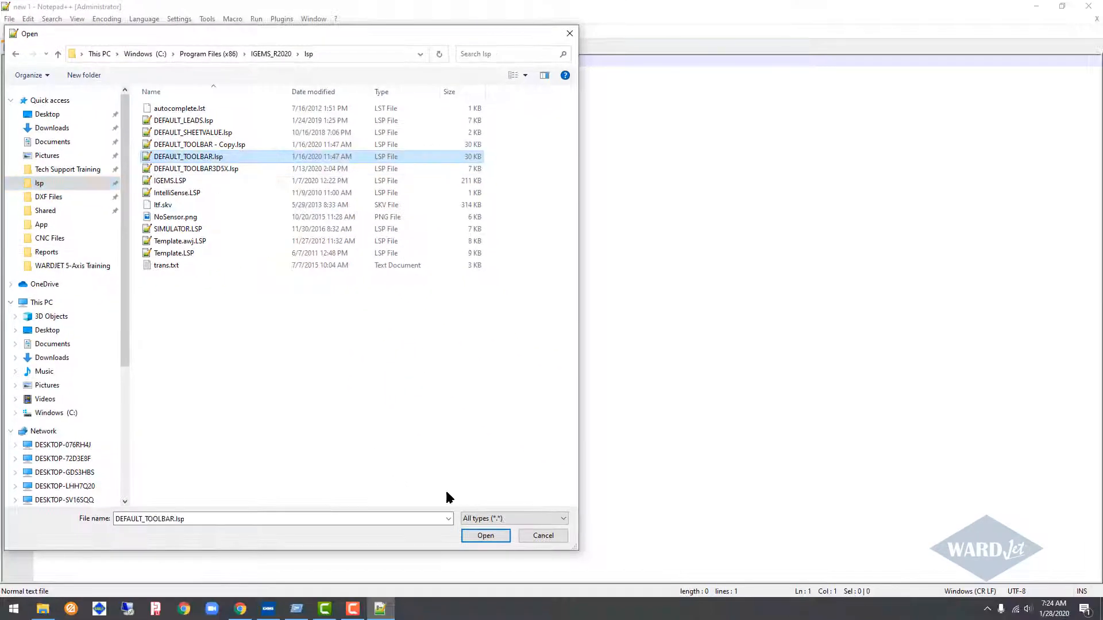
click(469, 533)
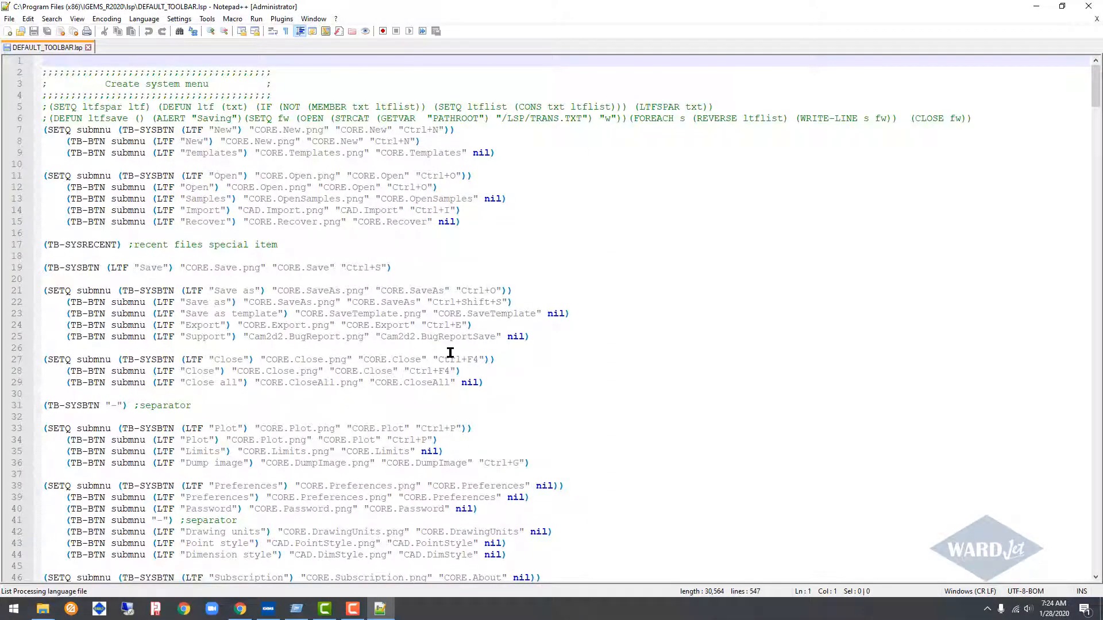
Reduce the code's text size, tile the editor window beside IGEMS and highlight "system menu" in the first section heading.
ctrl+scroll(446, 349, down, 2)
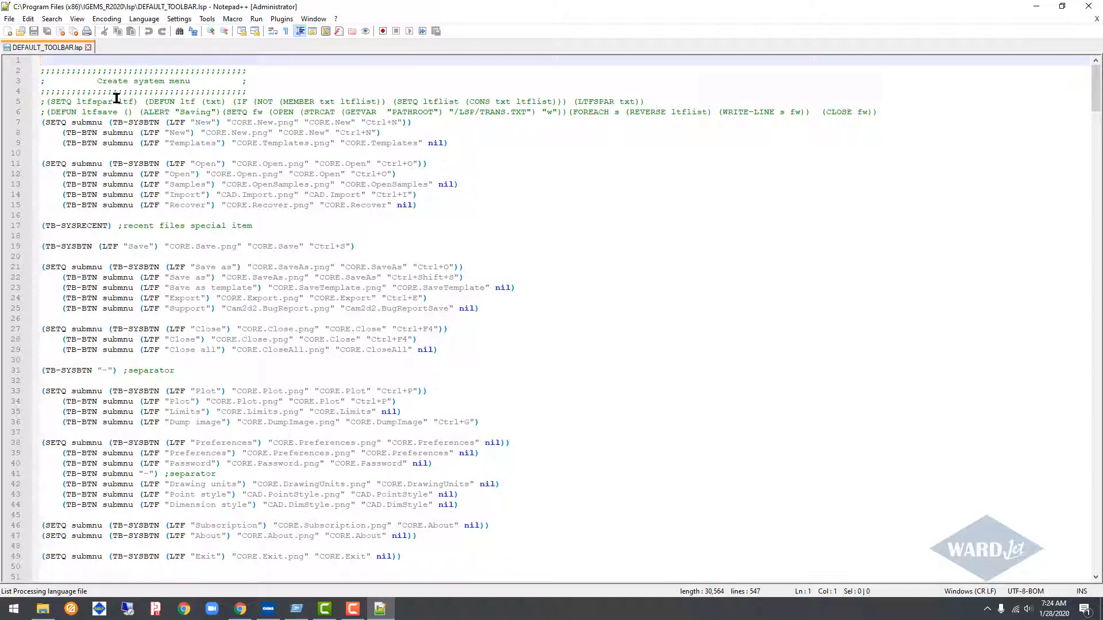
drag(572, 11, 1102, 46)
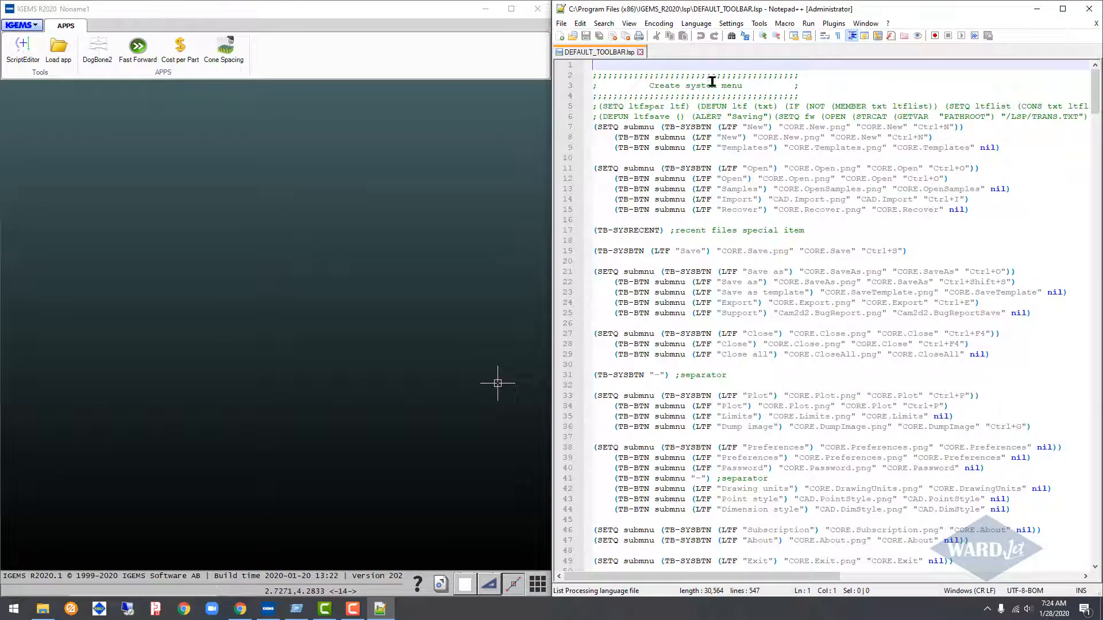
drag(746, 86, 682, 86)
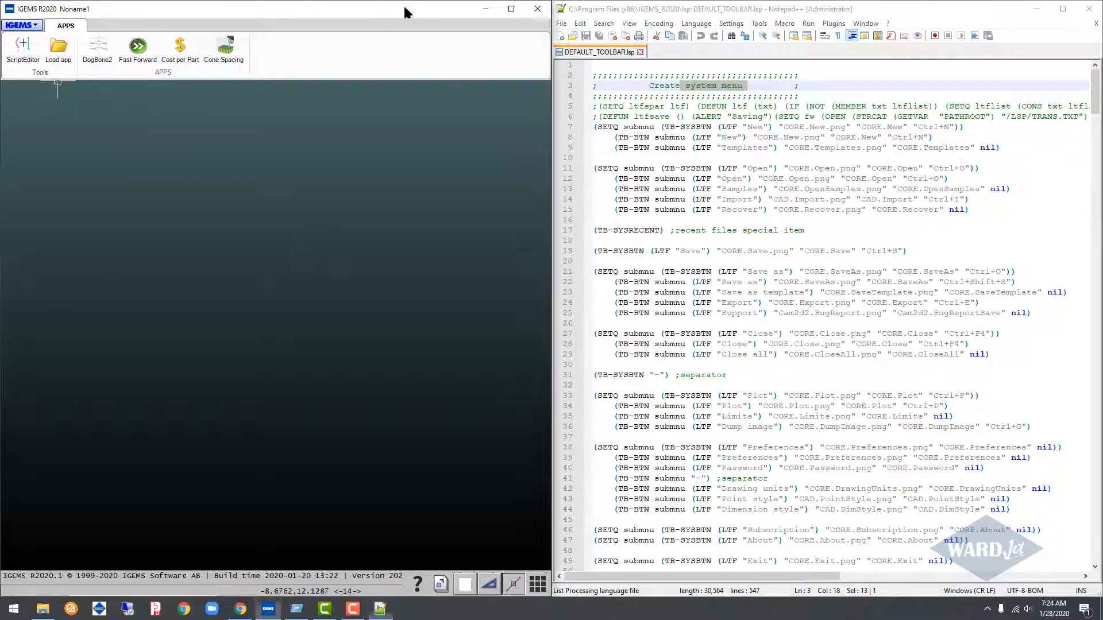
Restart IGEMS with the restored toolbar file and tile its window beside the code editor.
click(538, 9)
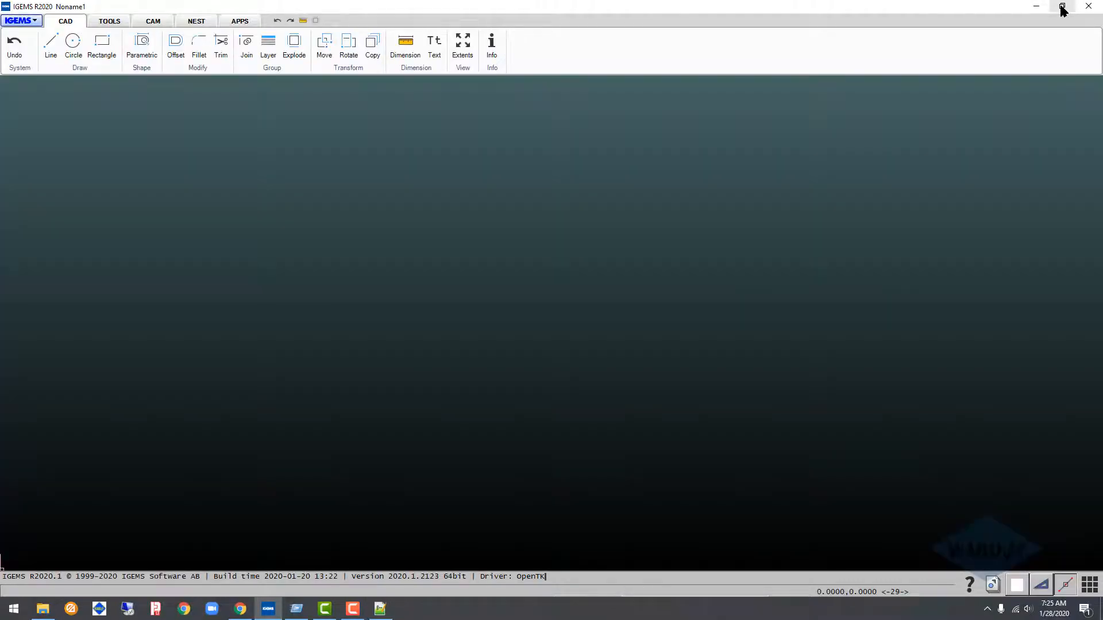
click(1061, 8)
drag(439, 80, 7, 137)
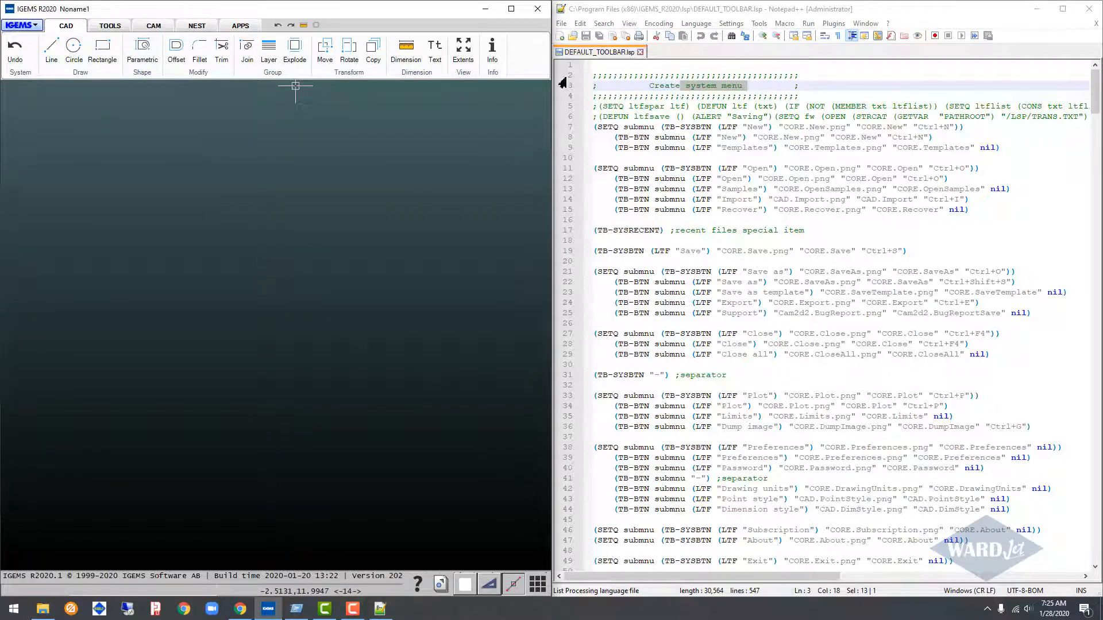
Compare the IGEMS system menu entries with the "Create system menu" code, reading on to the "Create toolbar" section.
click(22, 25)
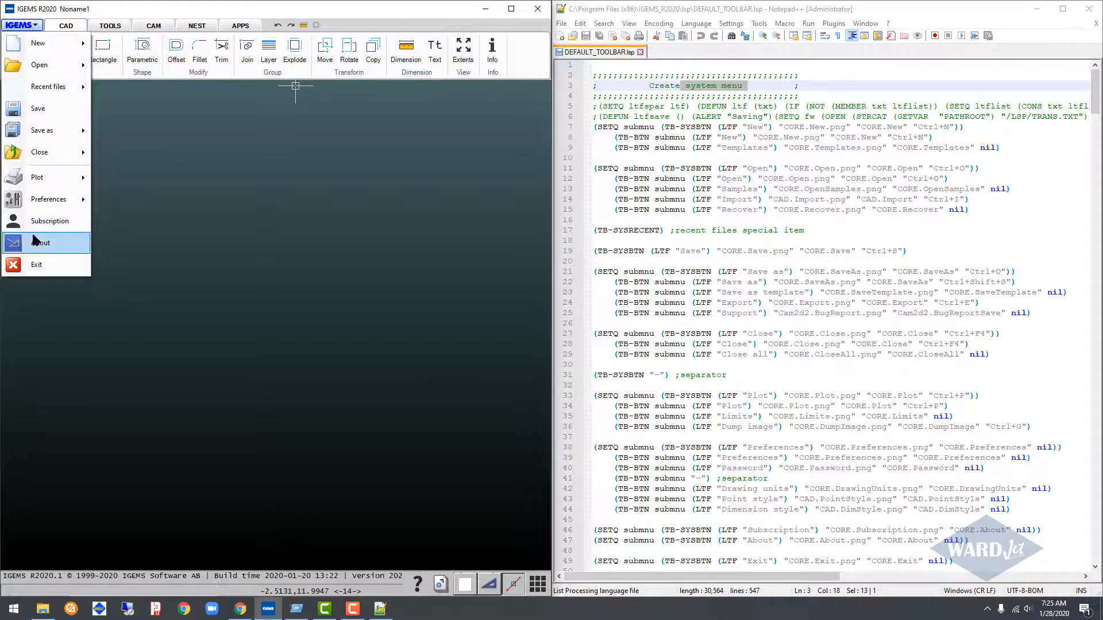
drag(887, 127, 902, 129)
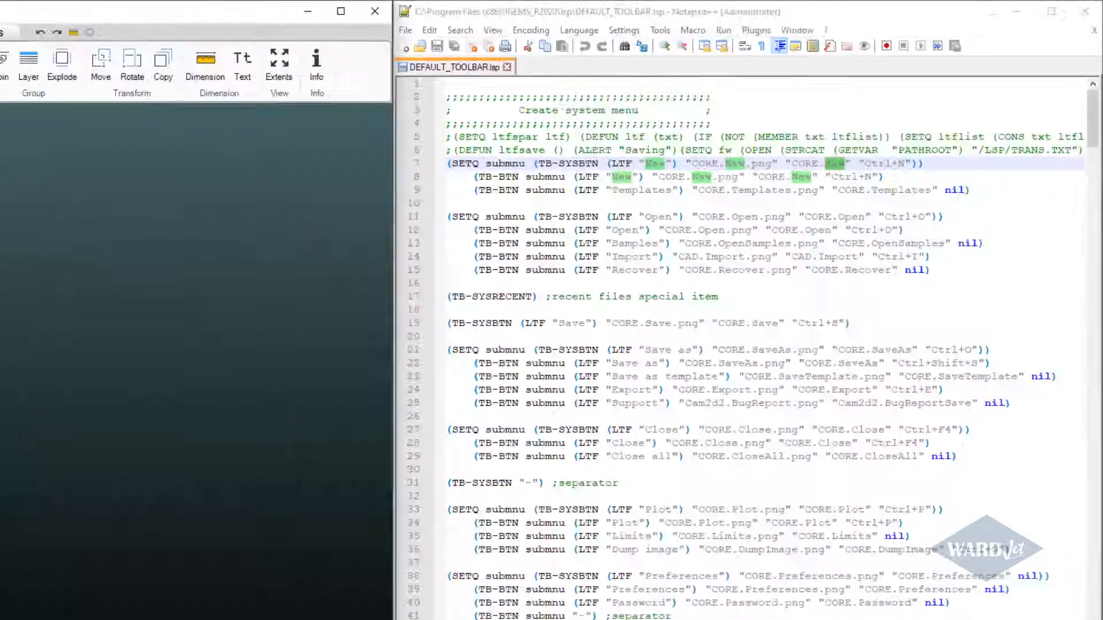
click(48, 25)
mouse_move(107, 42)
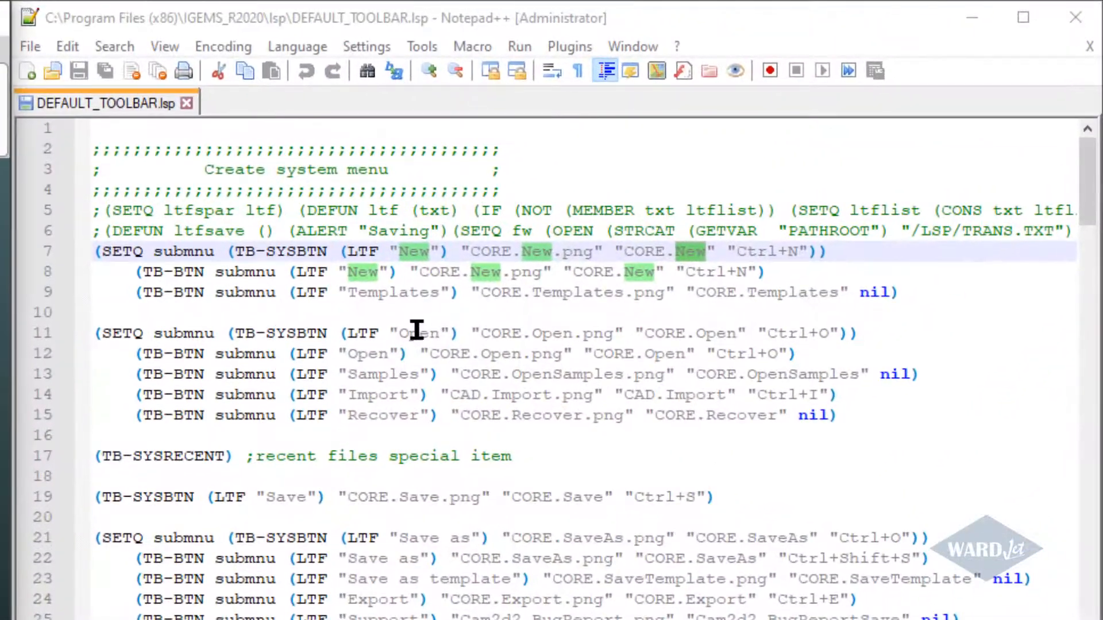
click(417, 330)
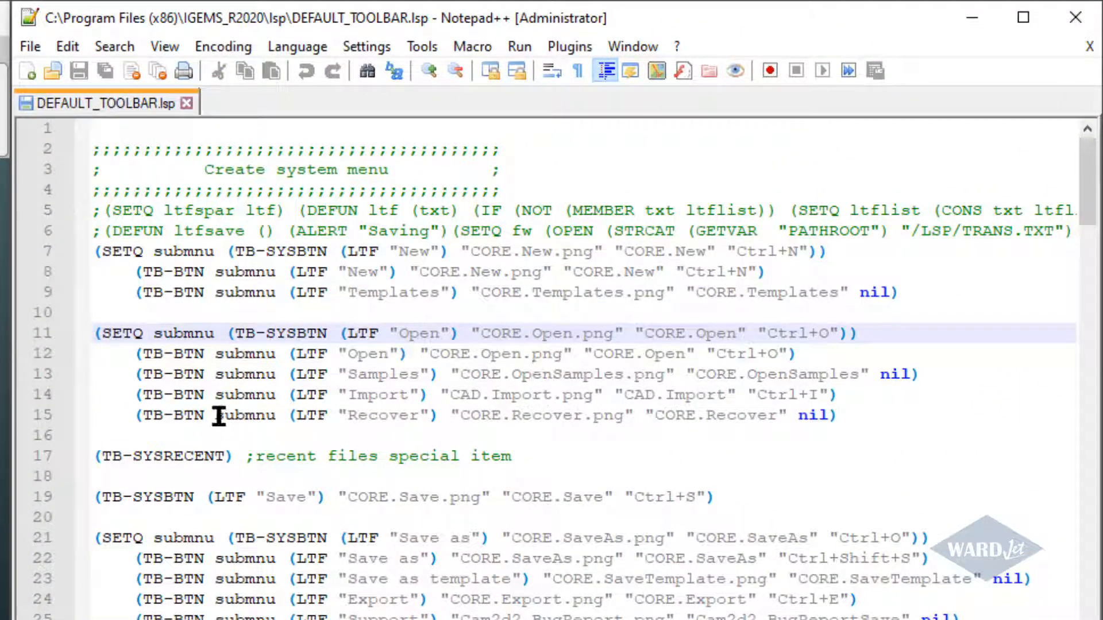
scroll(233, 460, down, 3)
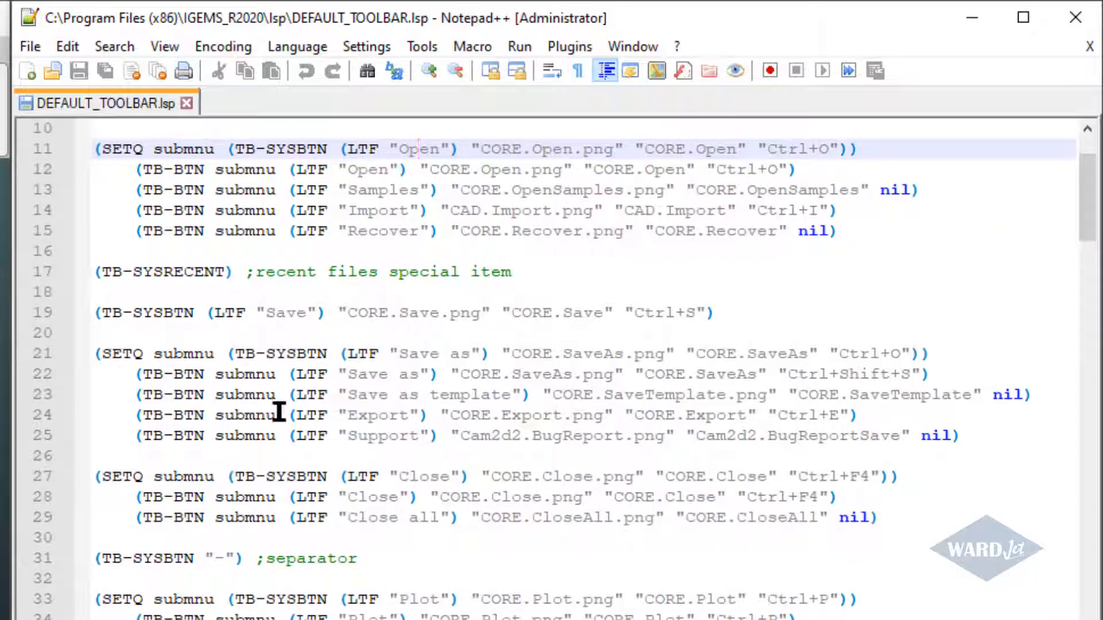
scroll(325, 457, down, 10)
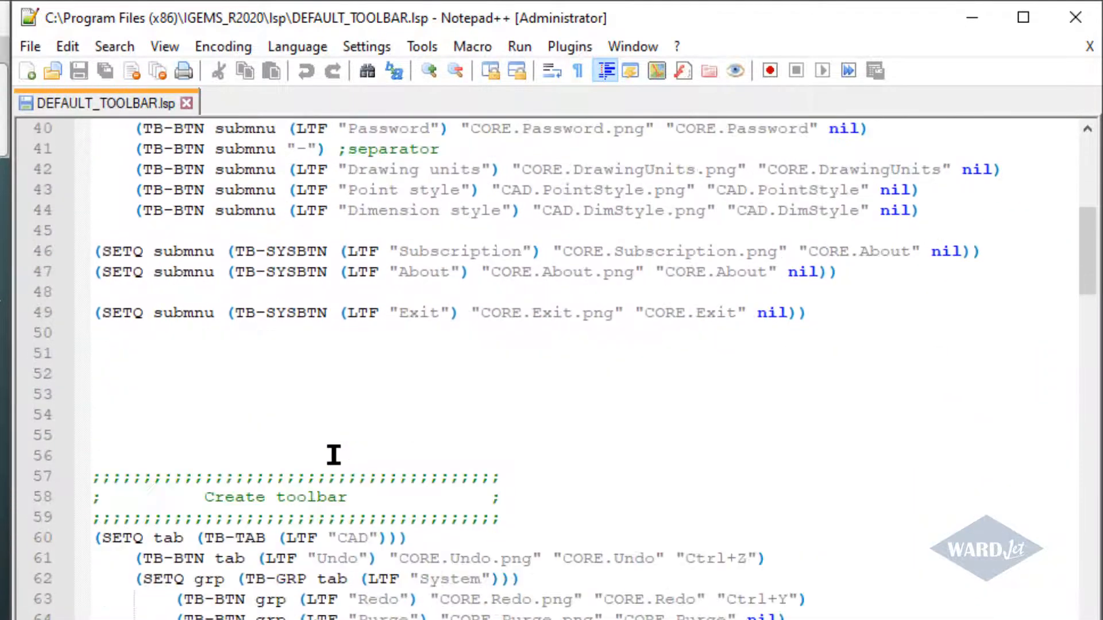
Inspect the CAD tab definition and its Undo, Redo and Purge button lines at the start of the "Create toolbar" section.
scroll(334, 455, down, 5)
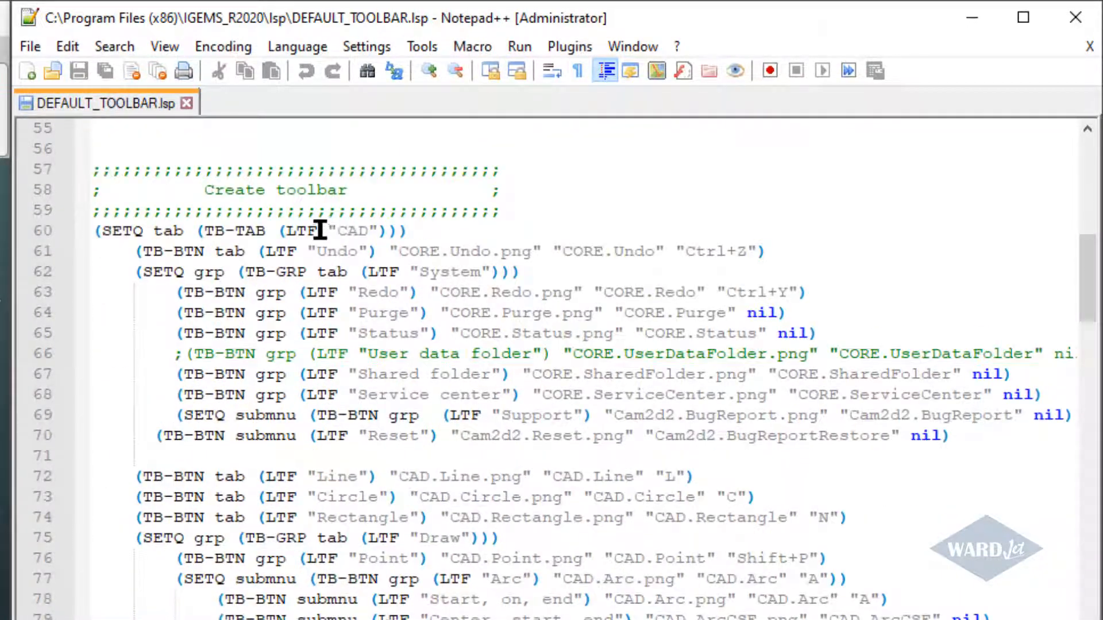
drag(320, 231, 377, 230)
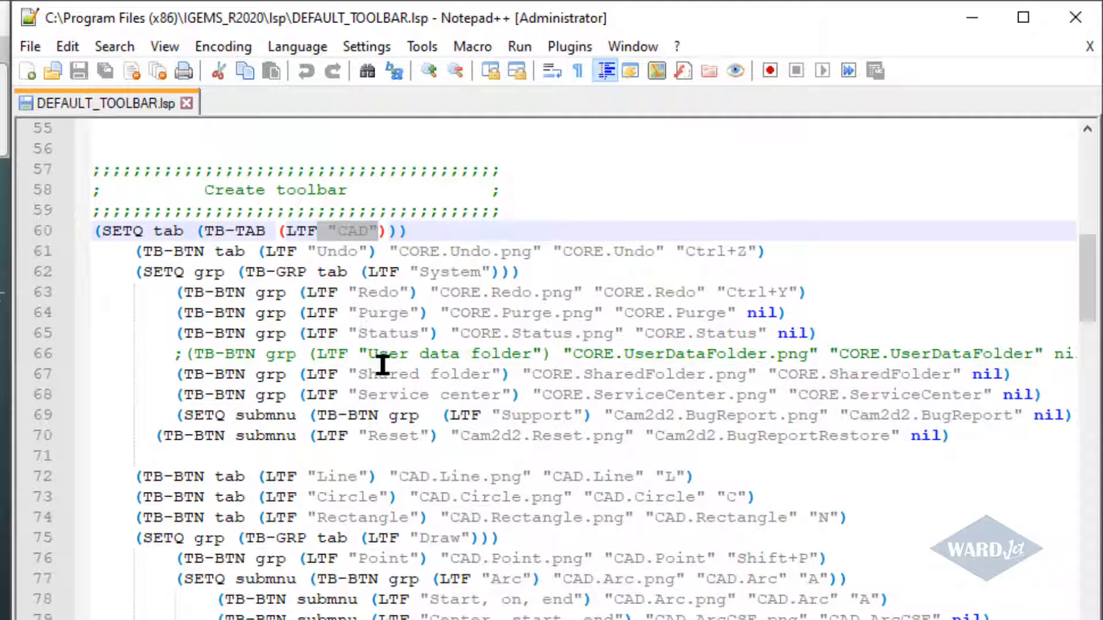
drag(613, 252, 646, 264)
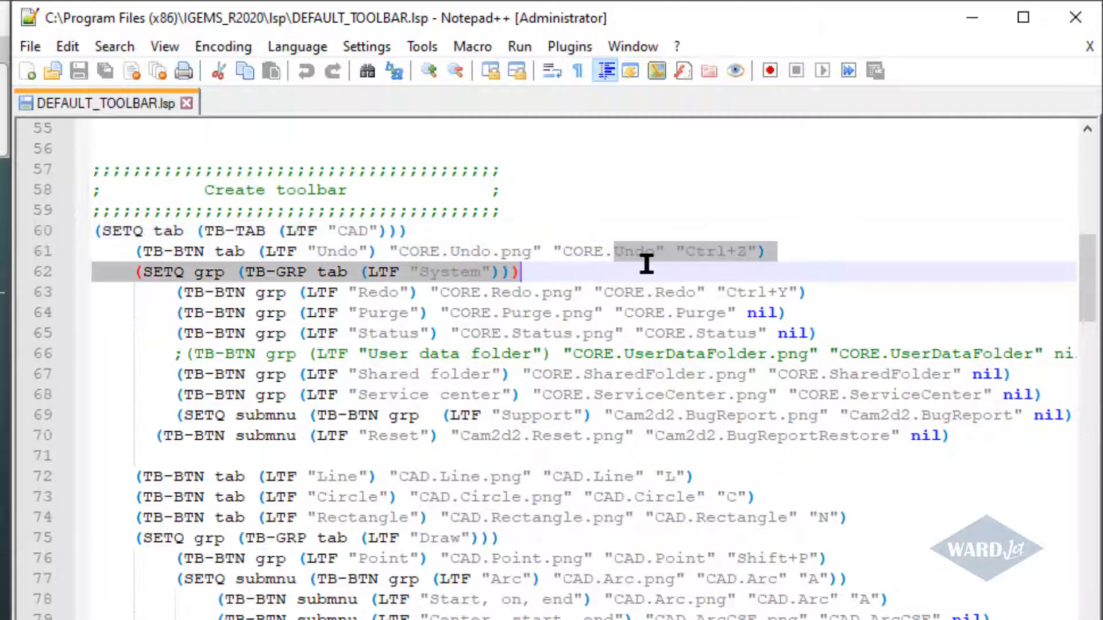
click(645, 292)
click(695, 314)
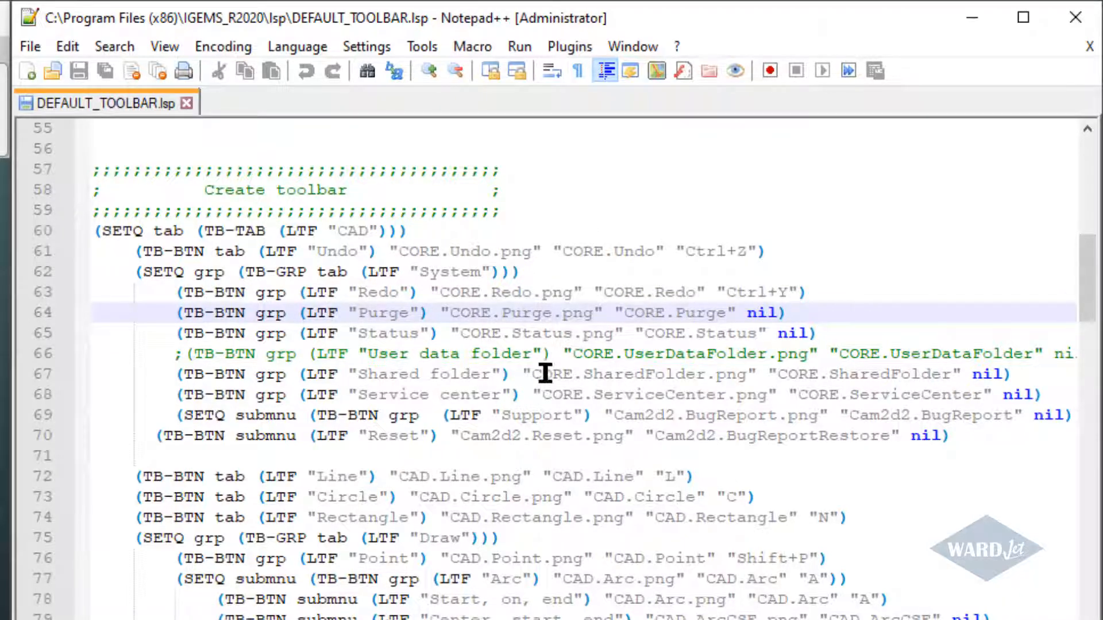
Read through the CAD tab's button groups, from Draw to Info, and on to the TOOLS tab code.
scroll(534, 354, down, 4)
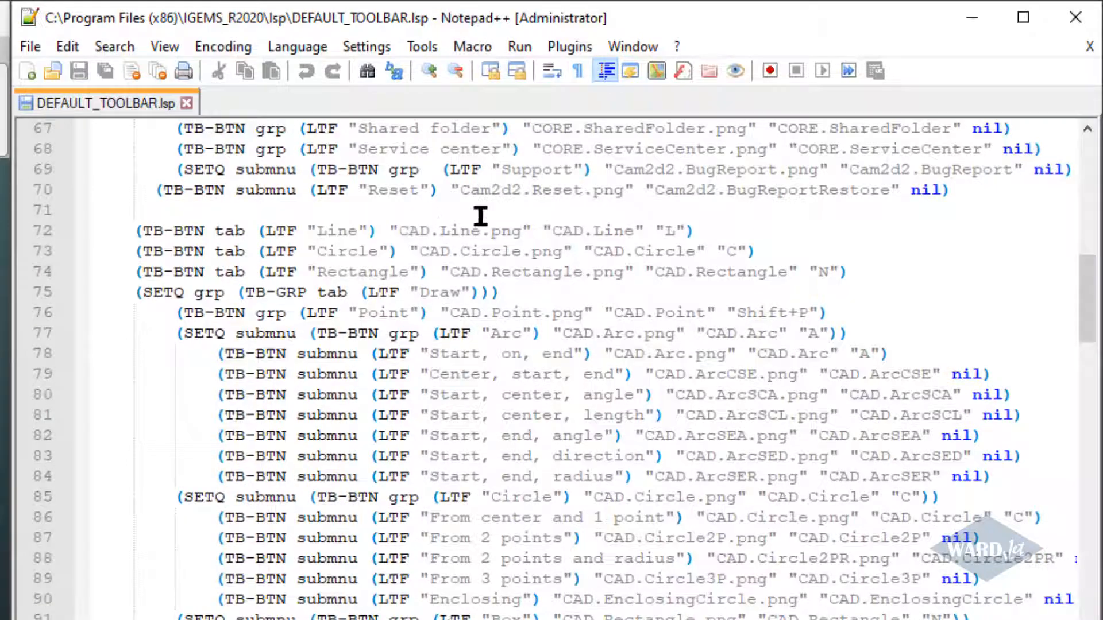
scroll(475, 212, up, 1)
scroll(563, 338, up, 2)
scroll(569, 379, down, 20)
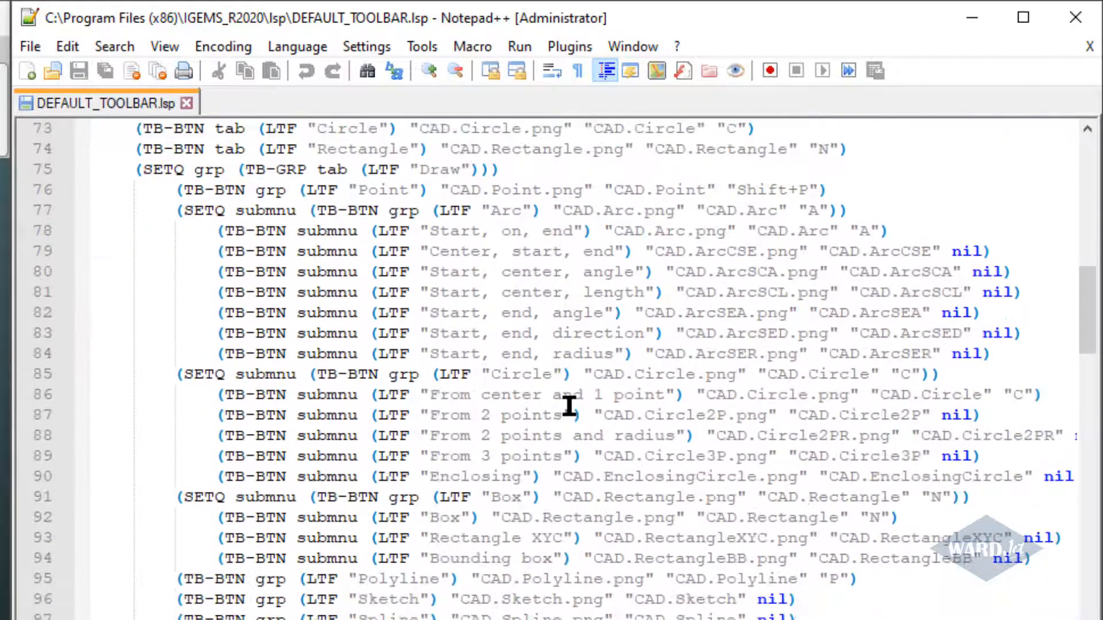
scroll(580, 412, down, 6)
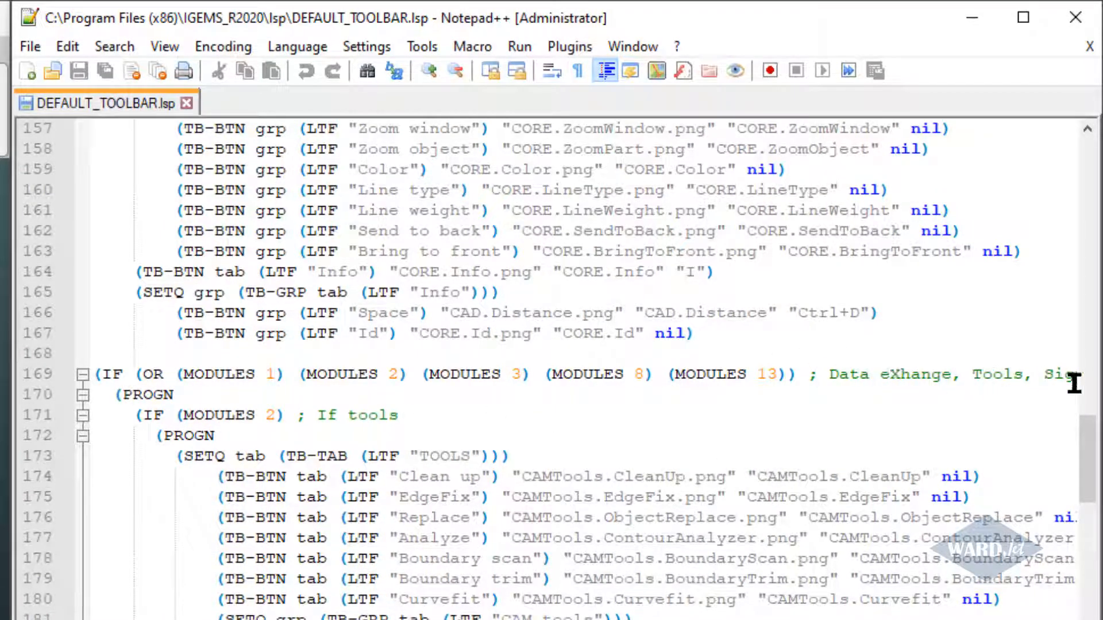
scroll(482, 471, down, 5)
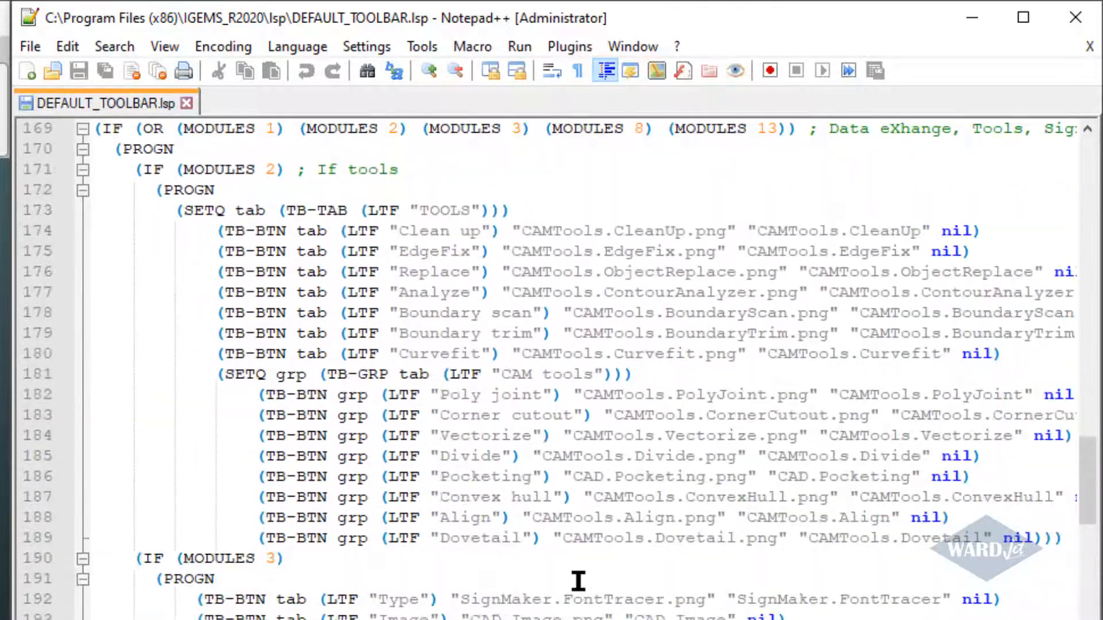
scroll(463, 505, up, 13)
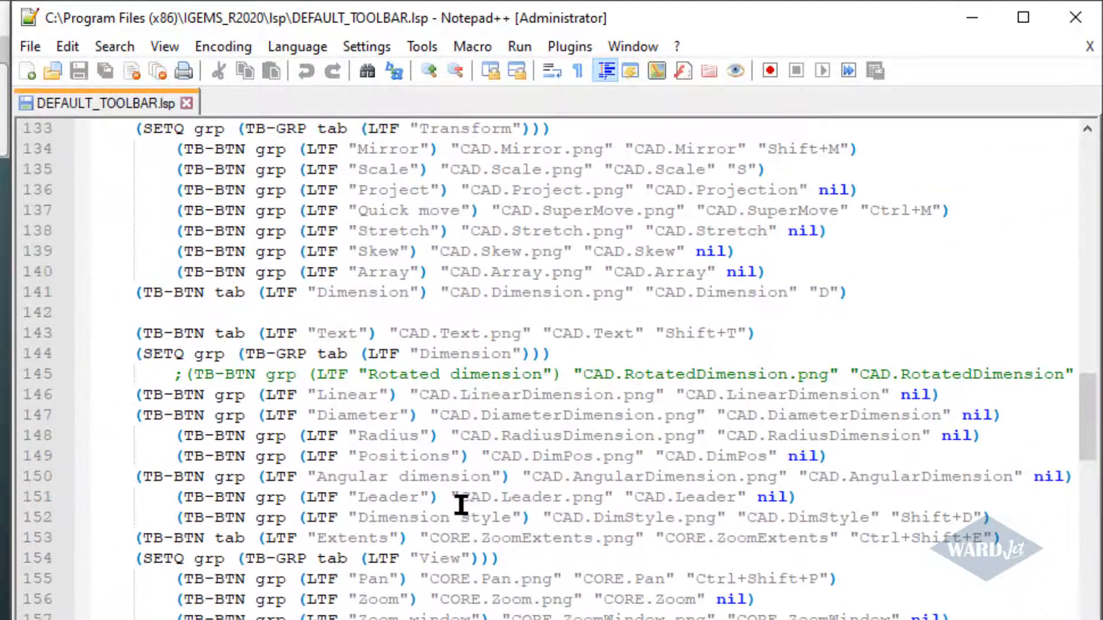
scroll(460, 505, up, 6)
scroll(482, 566, down, 8)
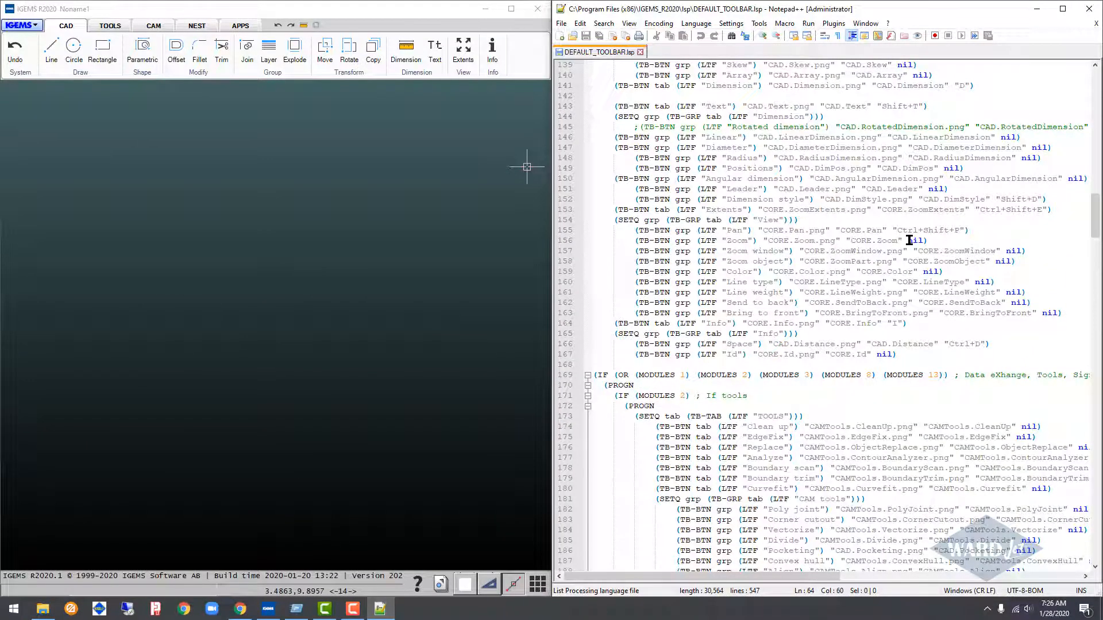
Compare the "Ctrl+Shift+P" shortcut on the Pan button line with the nil entry on the Zoom line.
drag(894, 229, 940, 228)
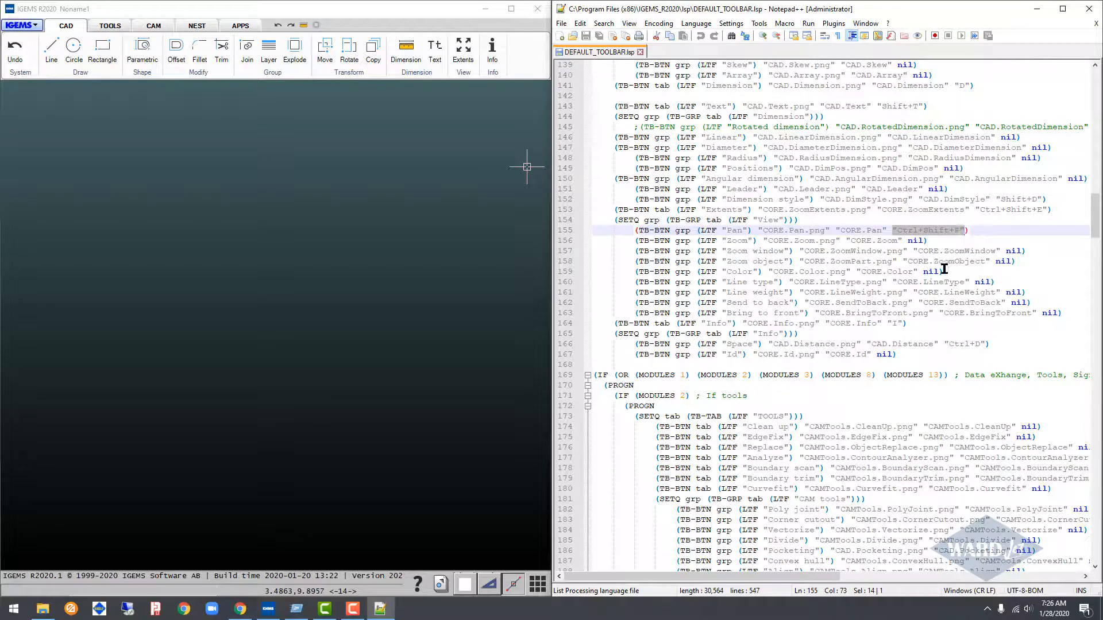
click(955, 238)
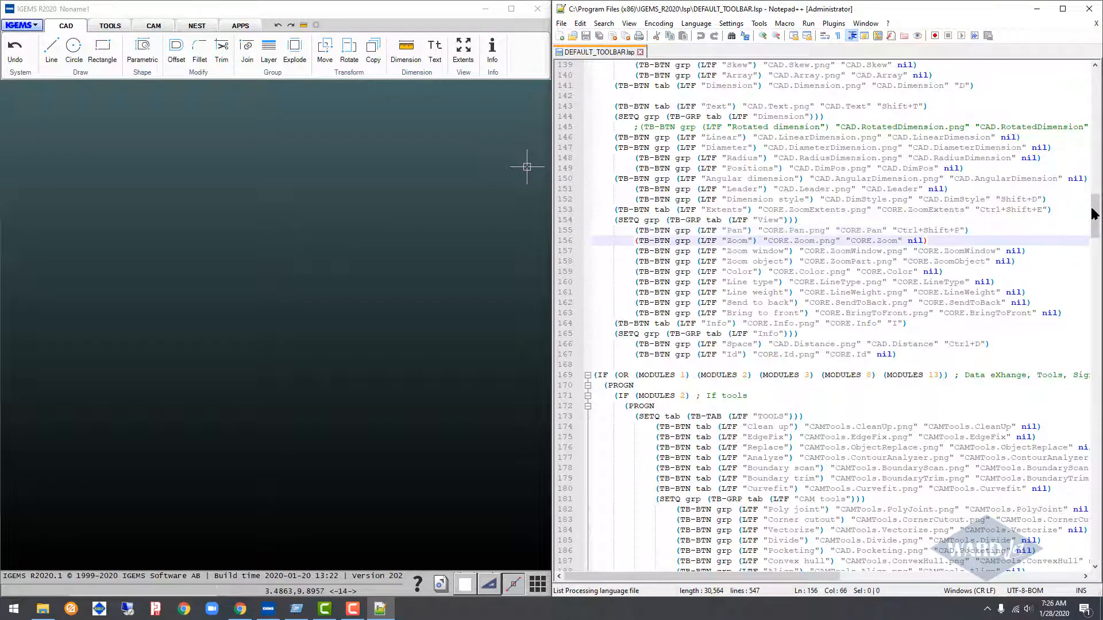
drag(1094, 214, 1094, 234)
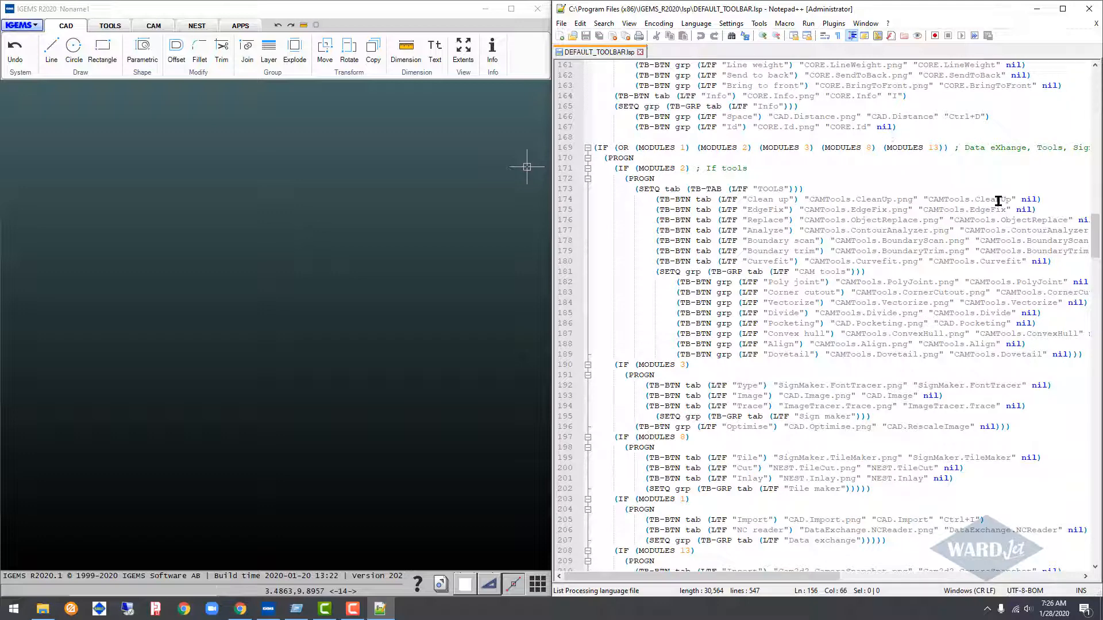
Show the CAM tools in IGEMS and find "edit" in the toolbar code, keeping the search dialog clear of the match.
click(157, 27)
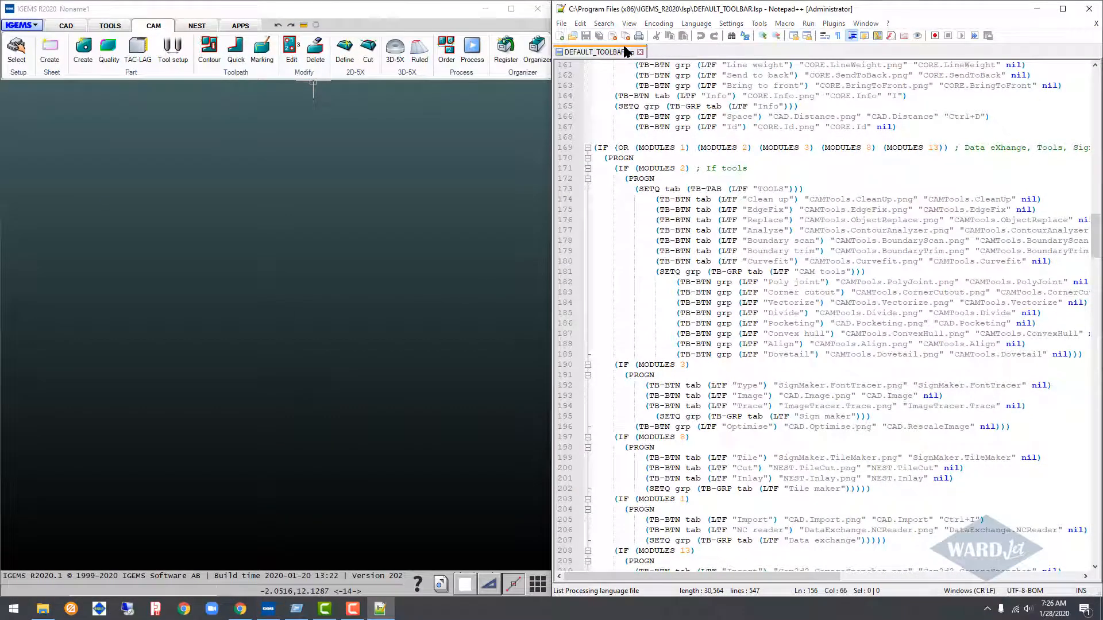
key(ctrl+f)
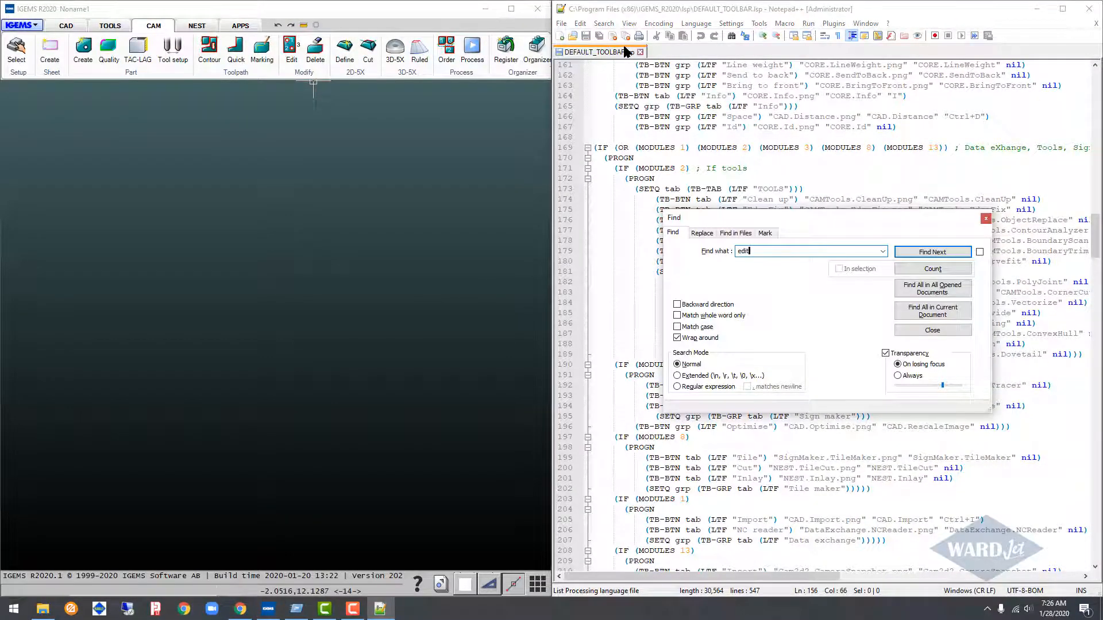
click(934, 250)
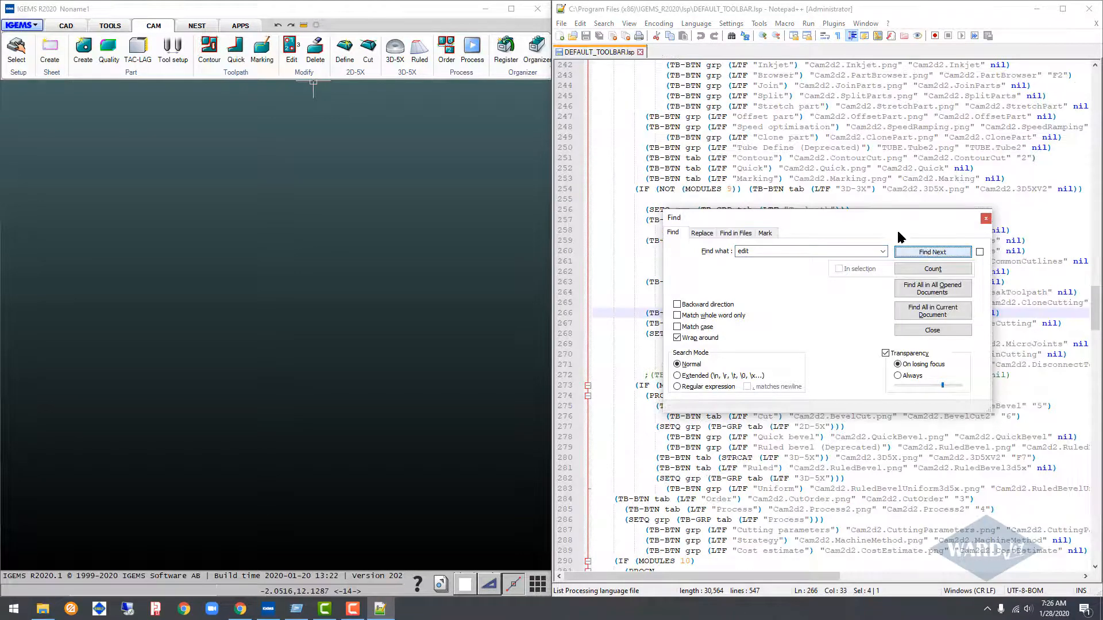
drag(896, 224, 989, 46)
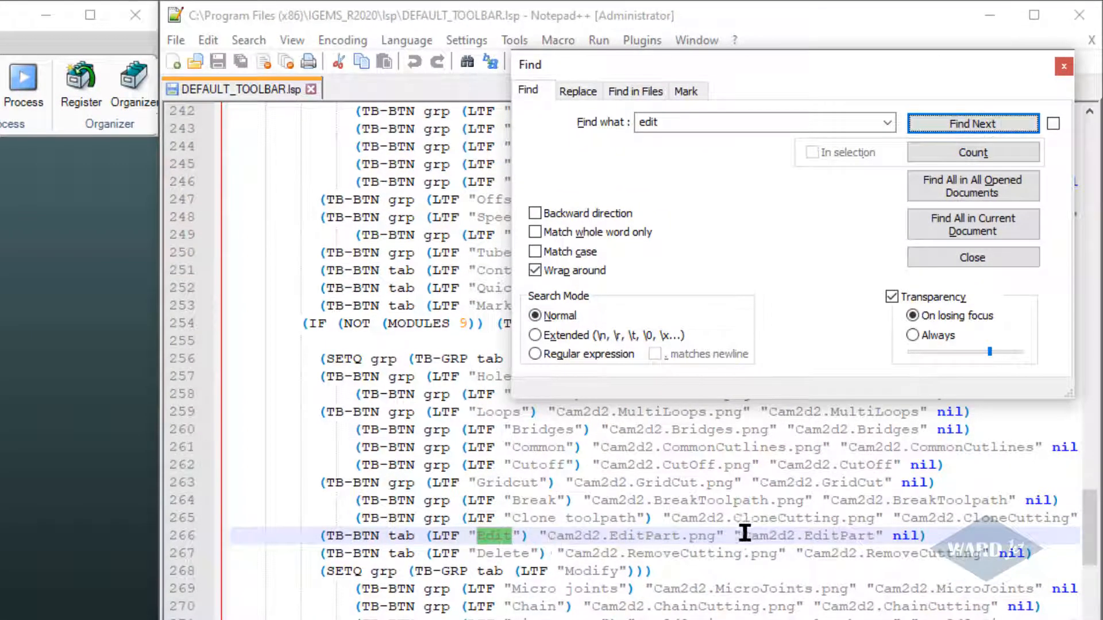
Replace nil with the shortcut "Alt+E" on the CAM Edit button line and save the toolbar file.
drag(720, 535, 538, 536)
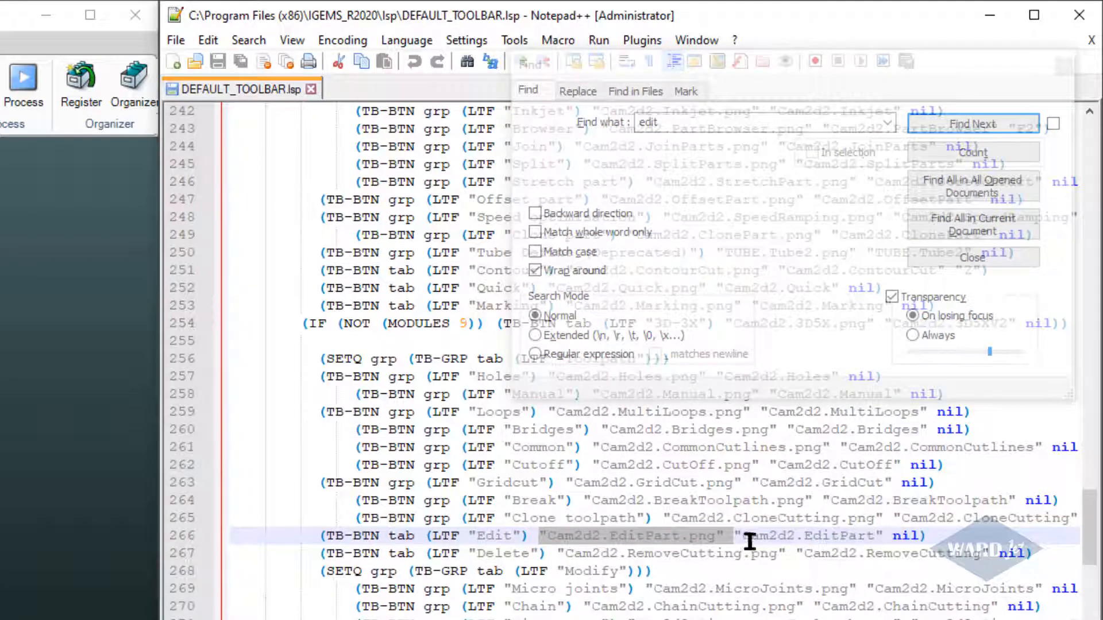
click(926, 536)
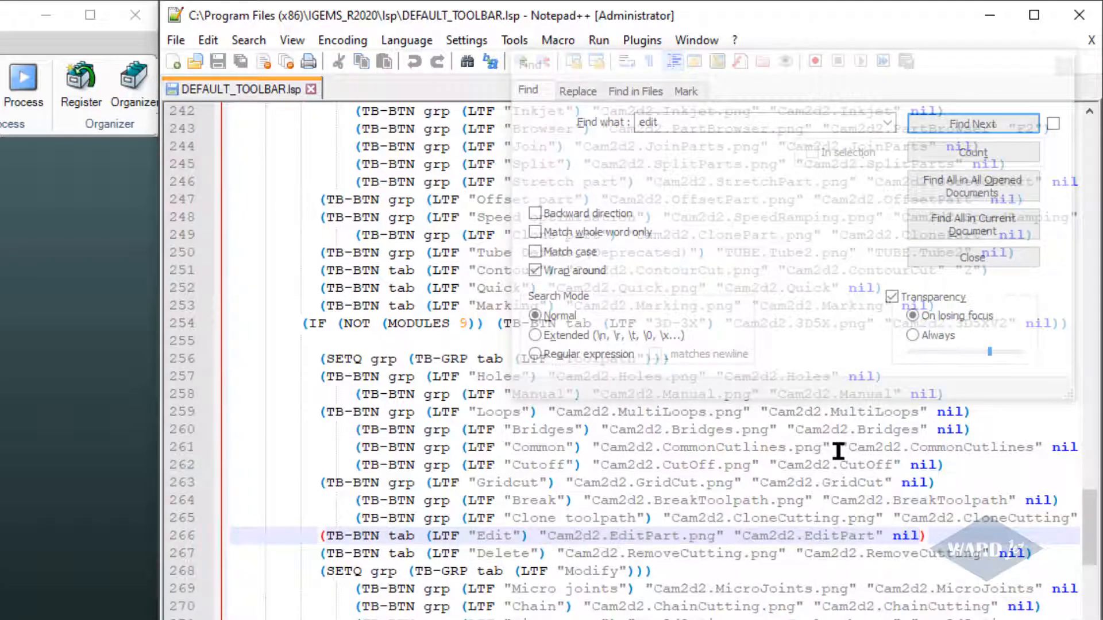
key(BackSpace)
key(BackSpace)
key(BackSpace)
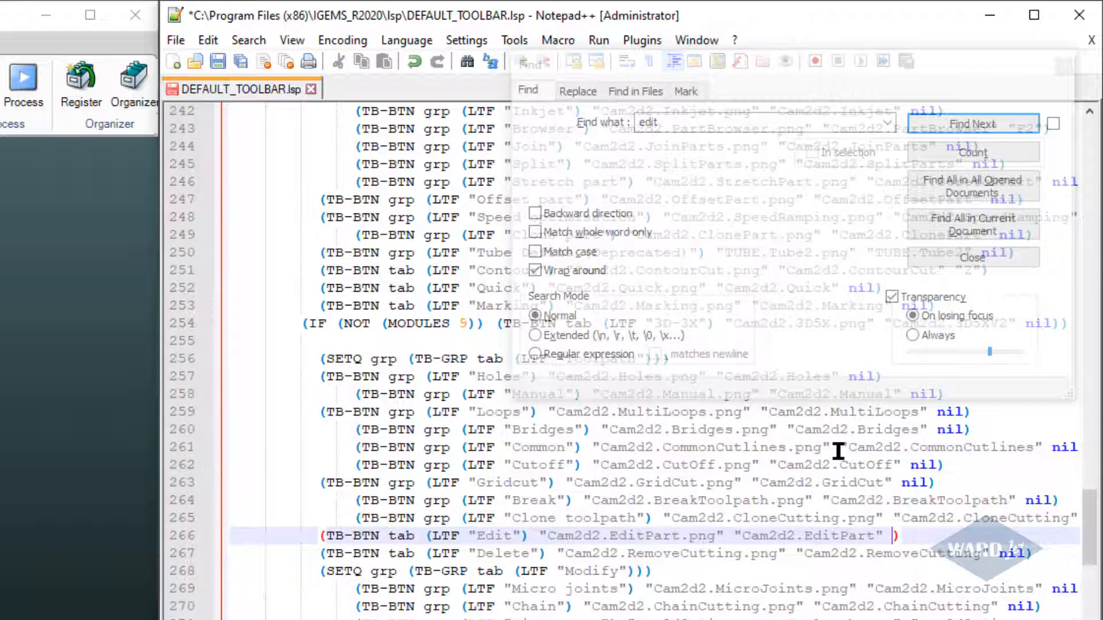
text(")
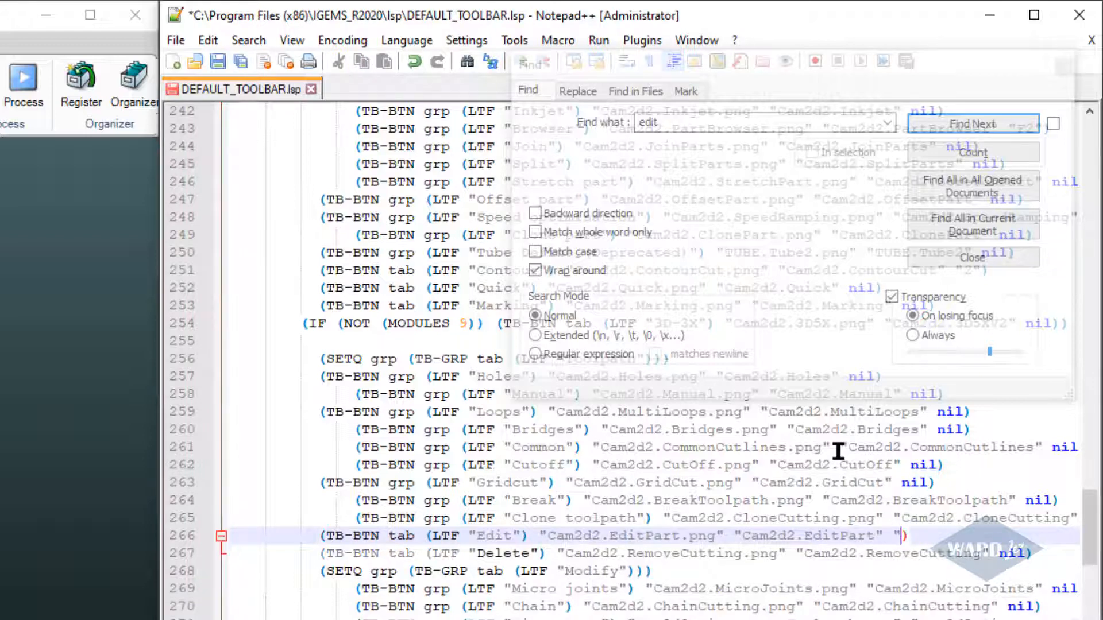
text(ALt+E)
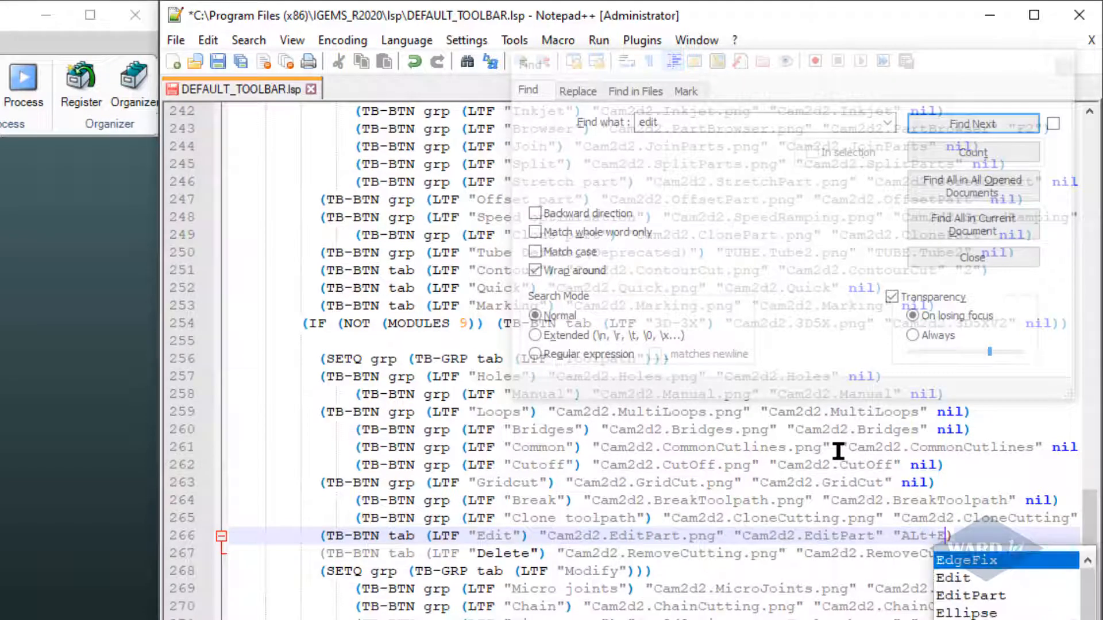
text(")
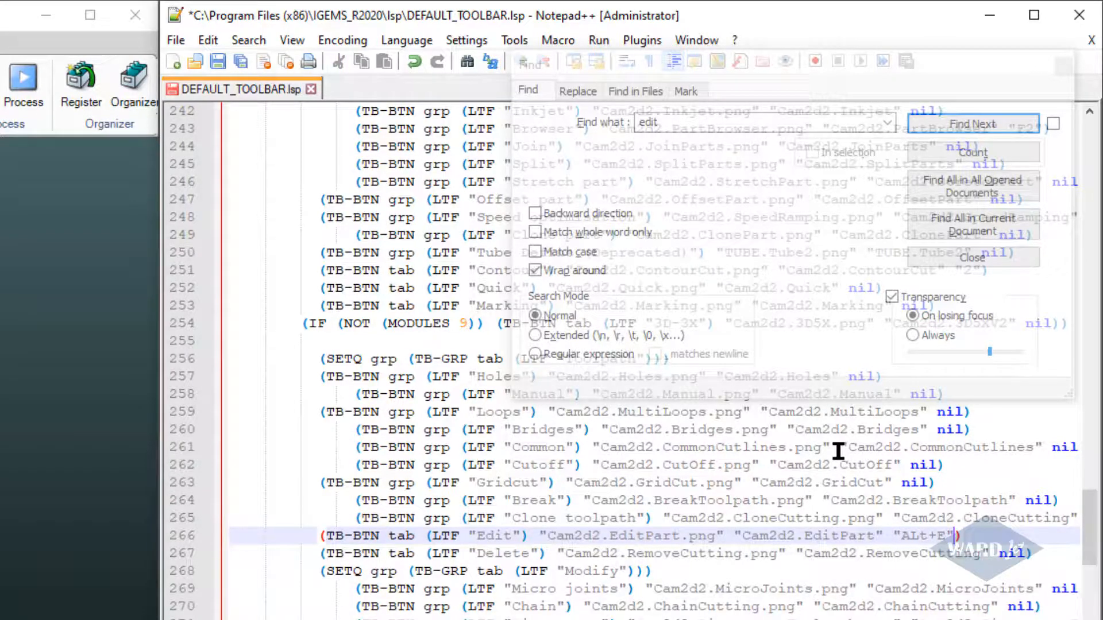
click(917, 536)
key(BackSpace)
text(l)
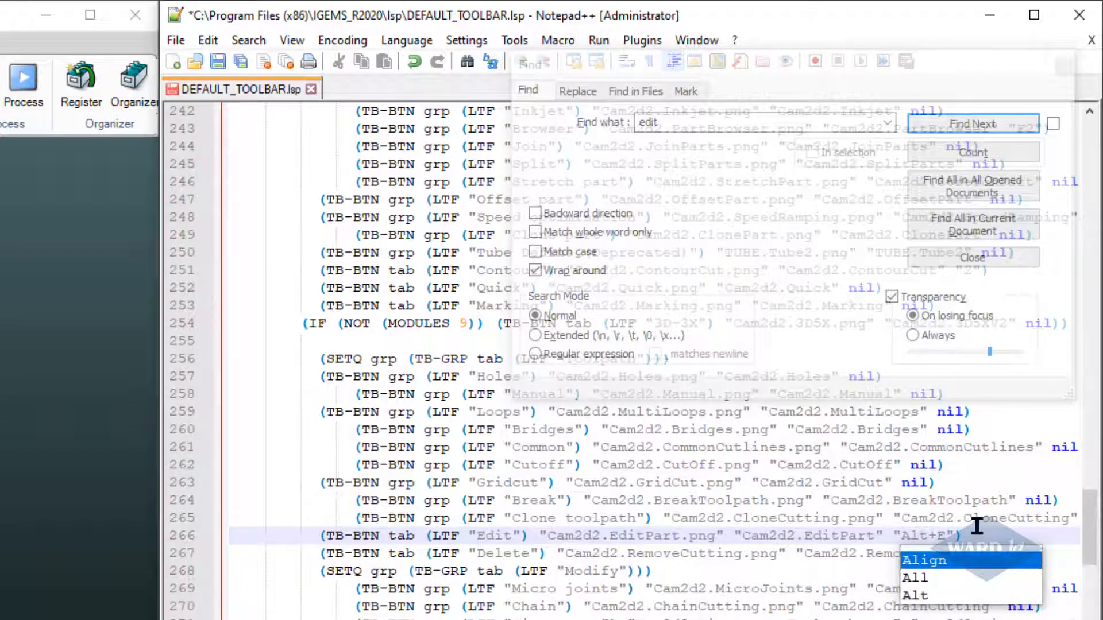
click(975, 524)
click(976, 531)
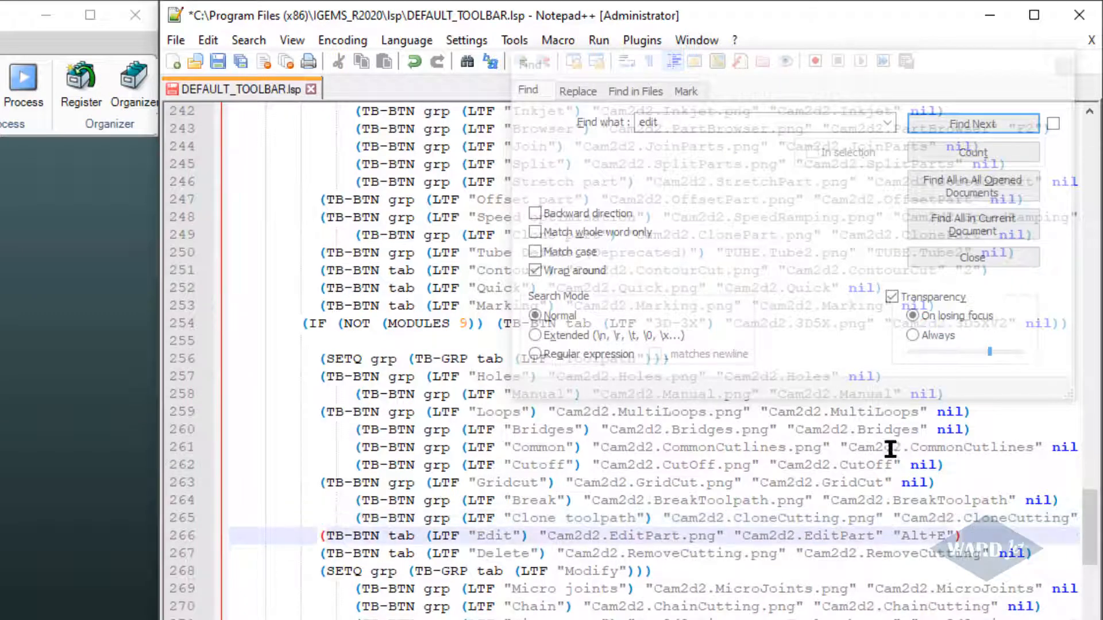
click(215, 56)
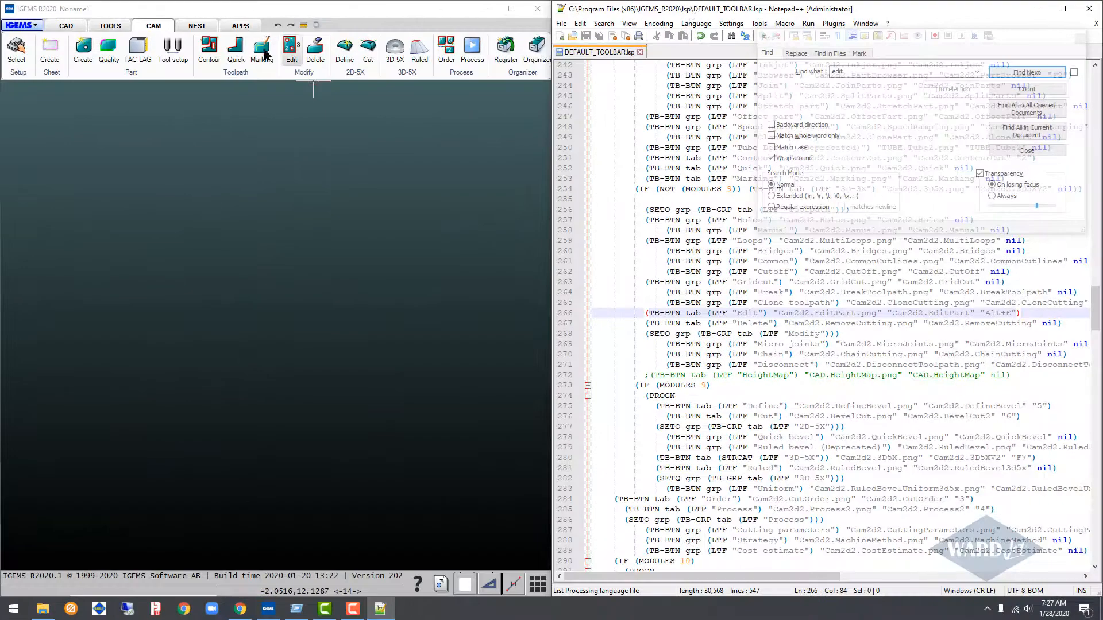
Restart IGEMS to load the edited toolbar, tile its window beside the code editor and show the CAM tools.
click(165, 13)
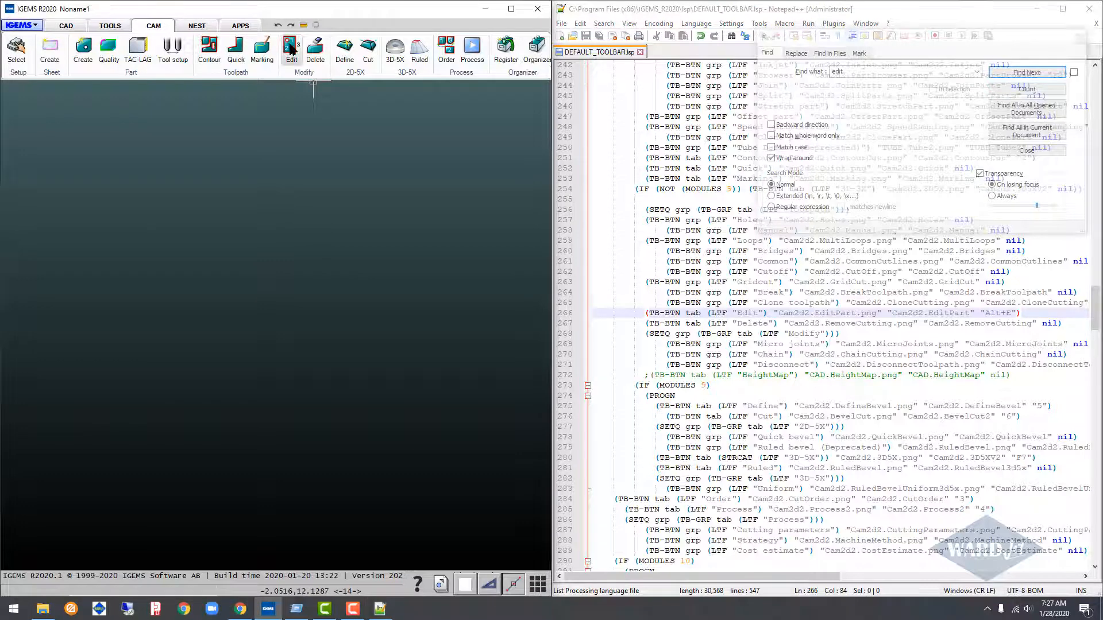
click(537, 8)
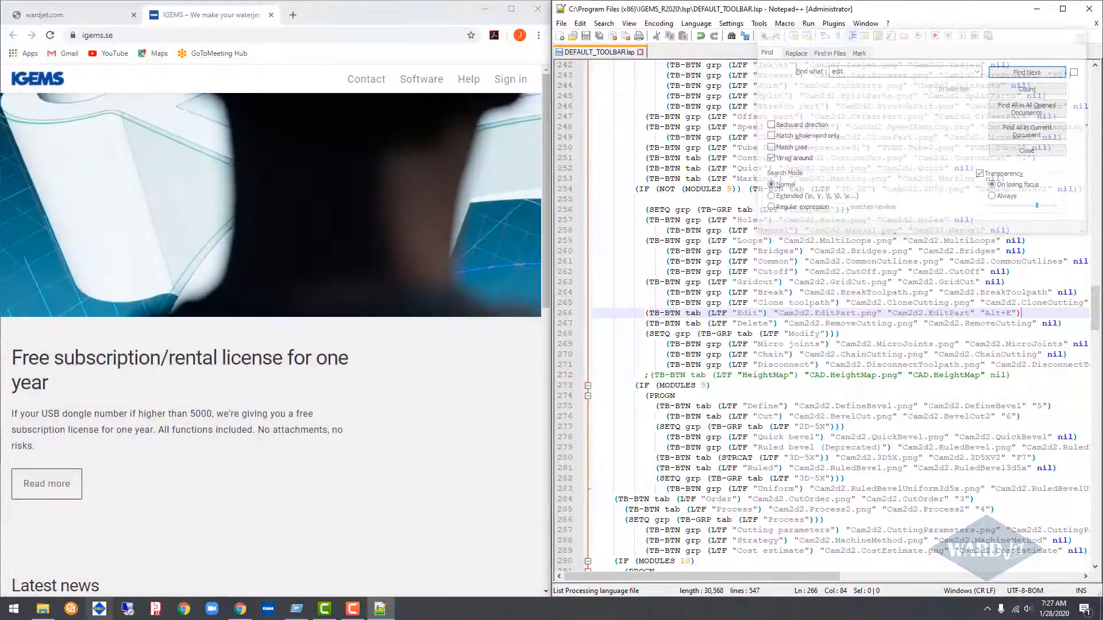
click(267, 610)
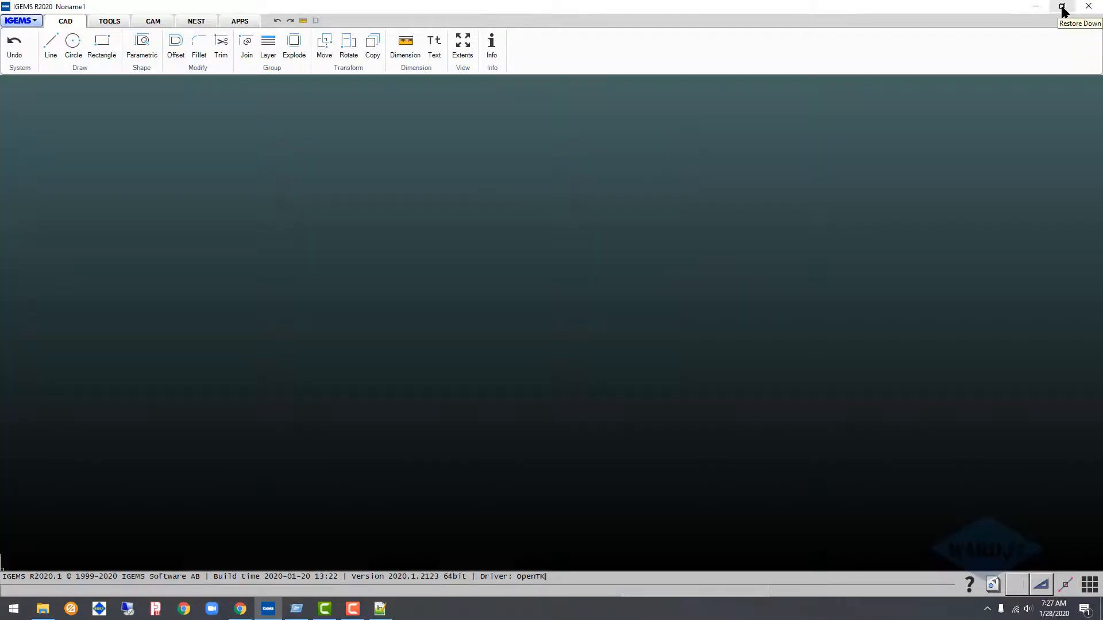
click(1062, 7)
drag(376, 84, 1, 210)
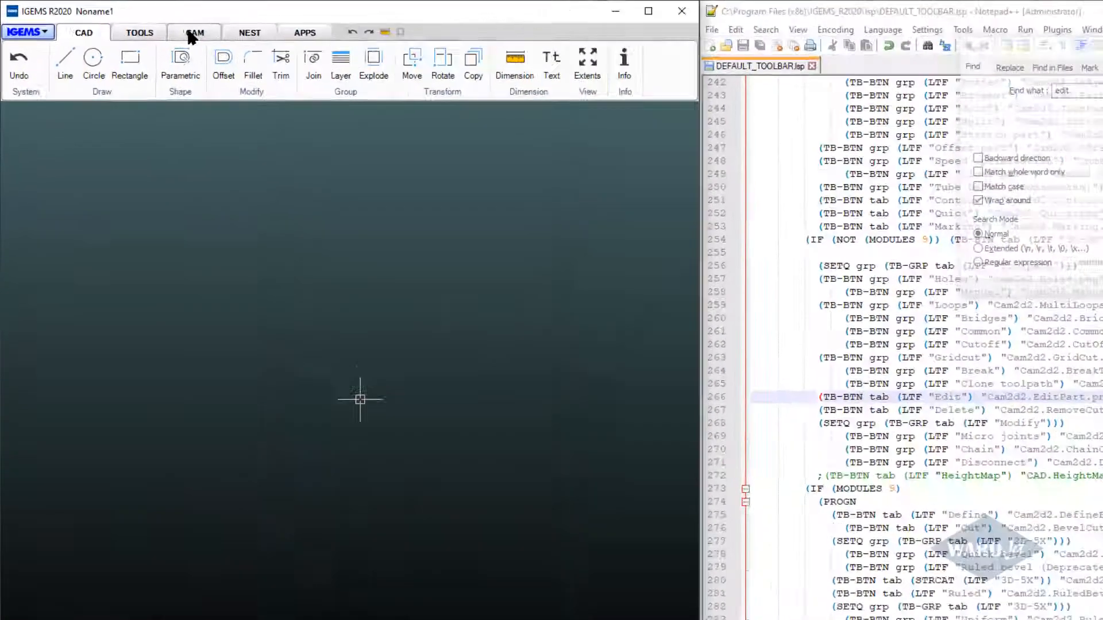
click(152, 26)
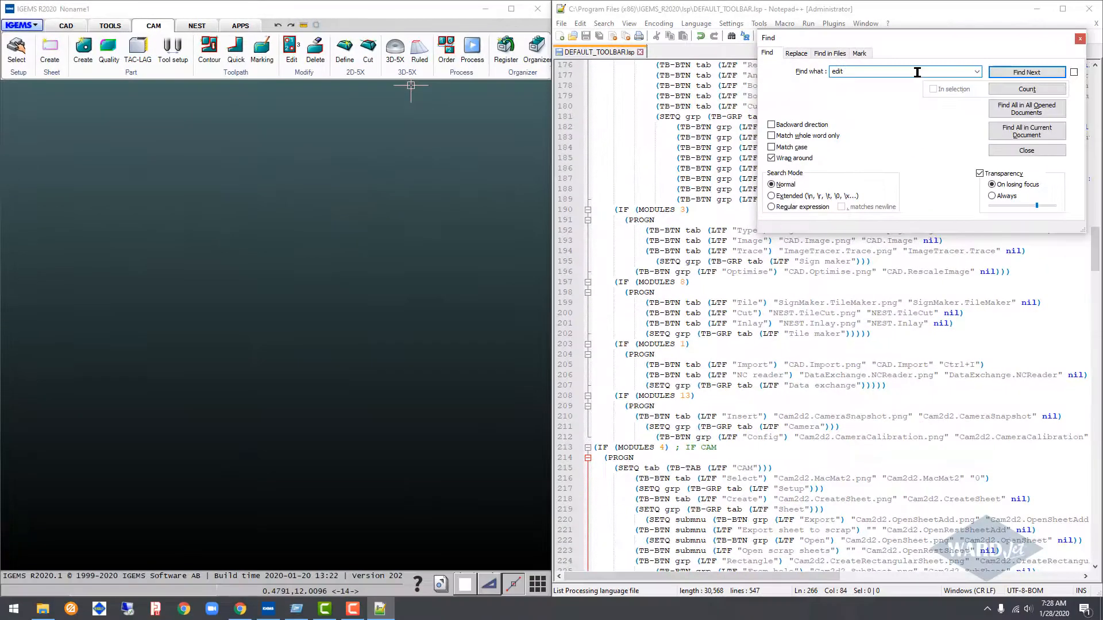
Find "tac-lag" in the toolbar code and comment out the TAC-LAG button line with a leading semicolon.
key(BackSpace)
key(BackSpace)
text(tac-lag)
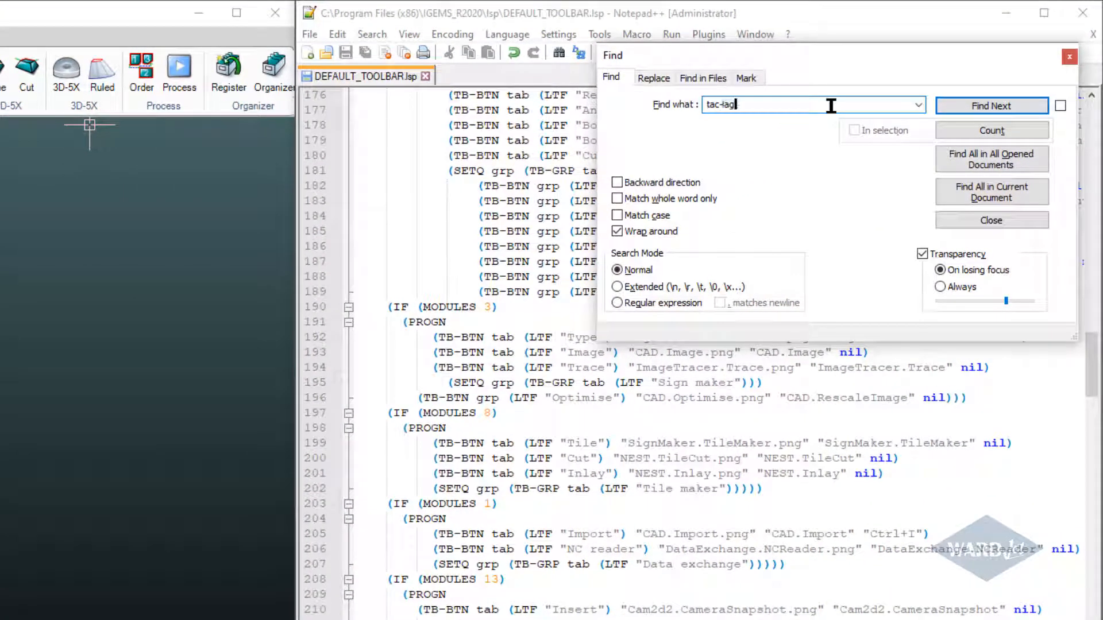
click(959, 107)
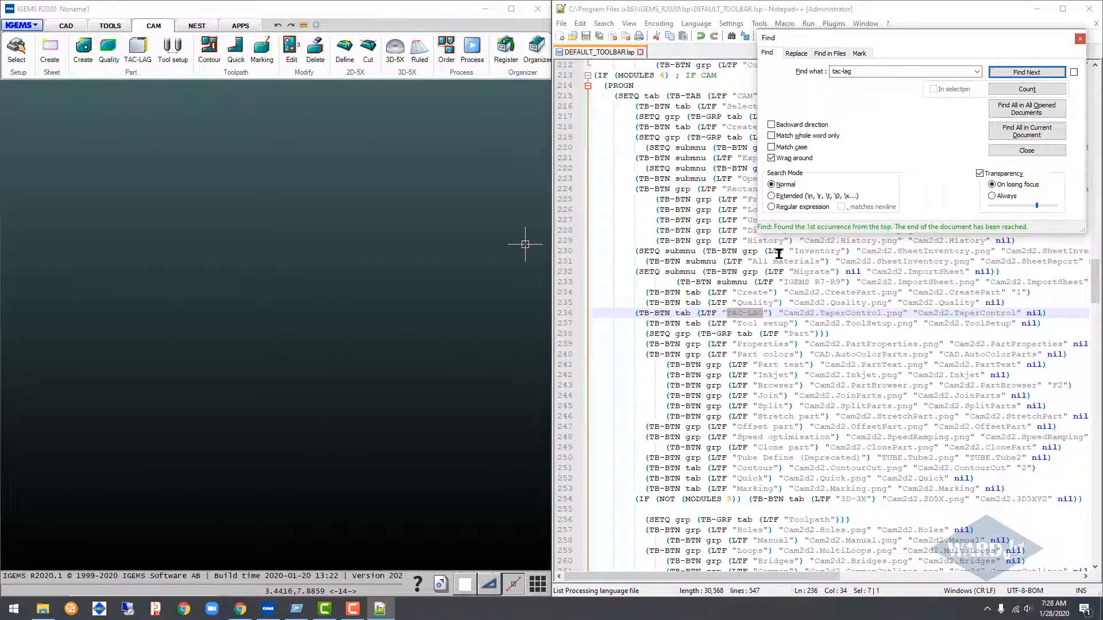
click(635, 312)
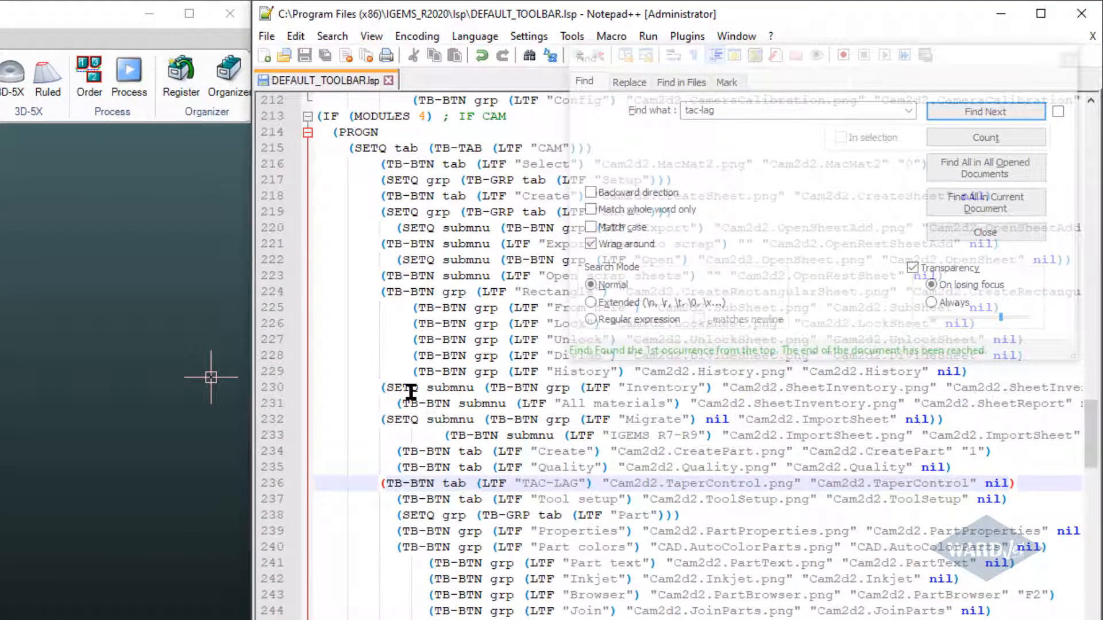
text(;)
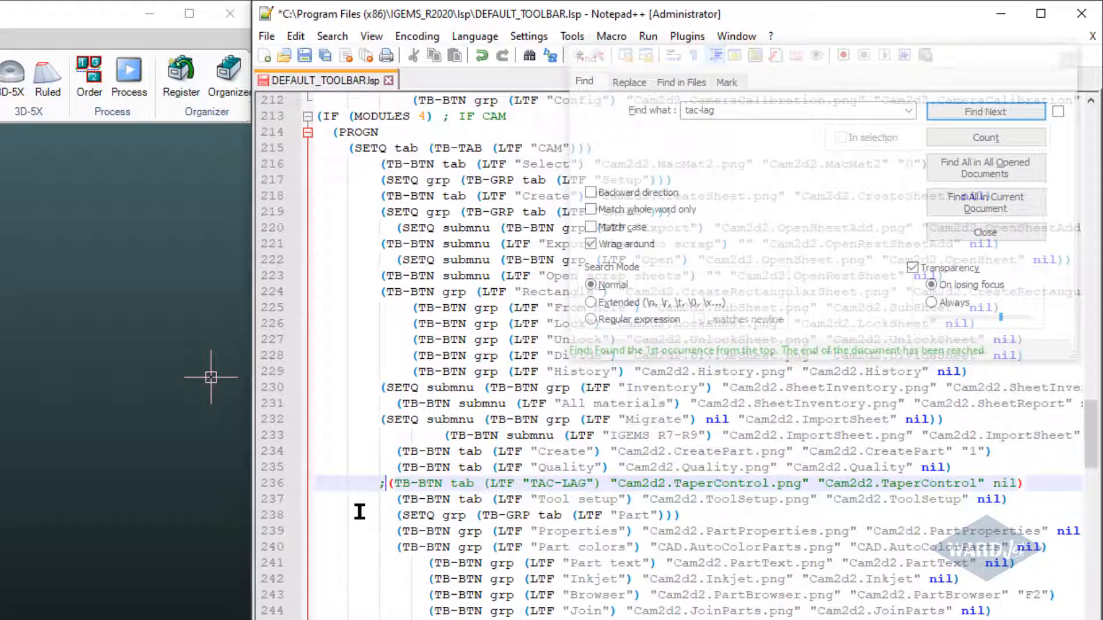
Save the edited toolbar file and restart IGEMS to load it, showing the CAM tools.
click(305, 56)
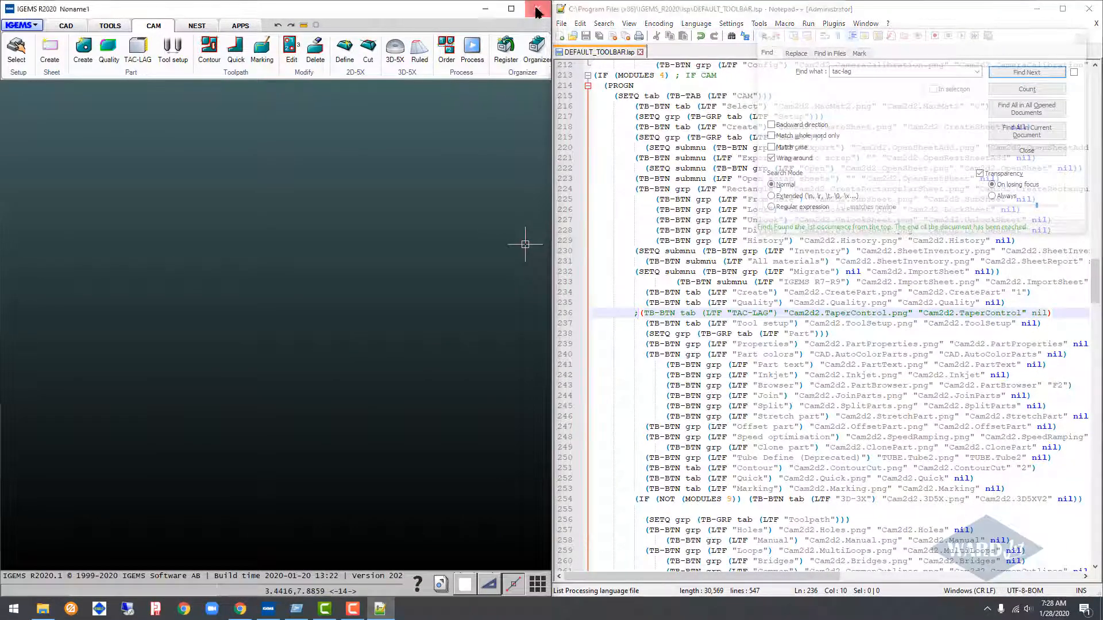
click(537, 11)
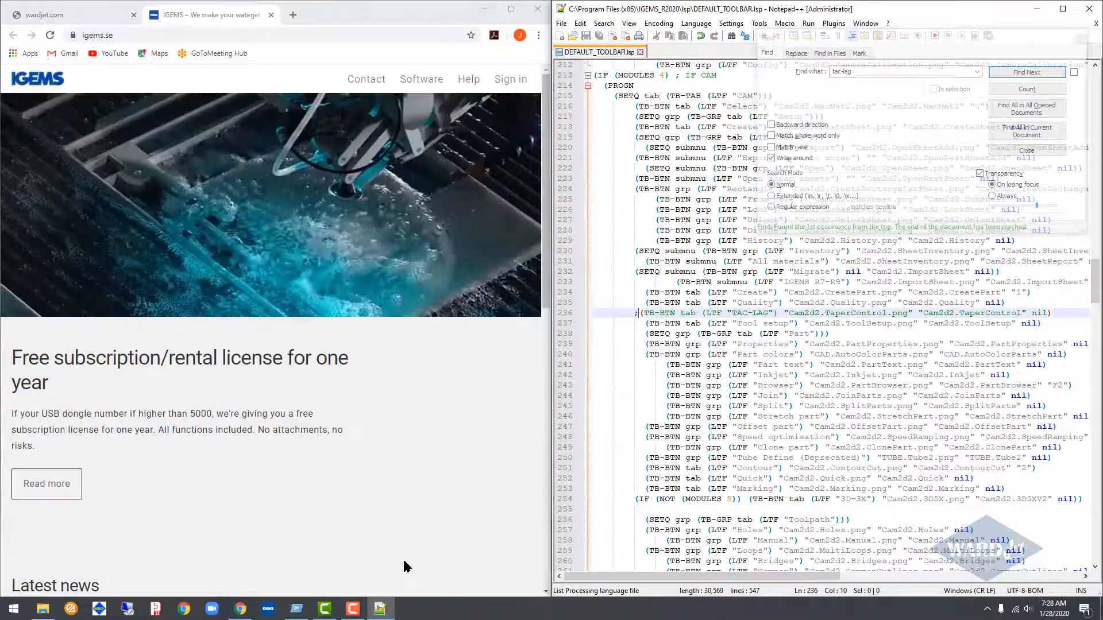
click(268, 610)
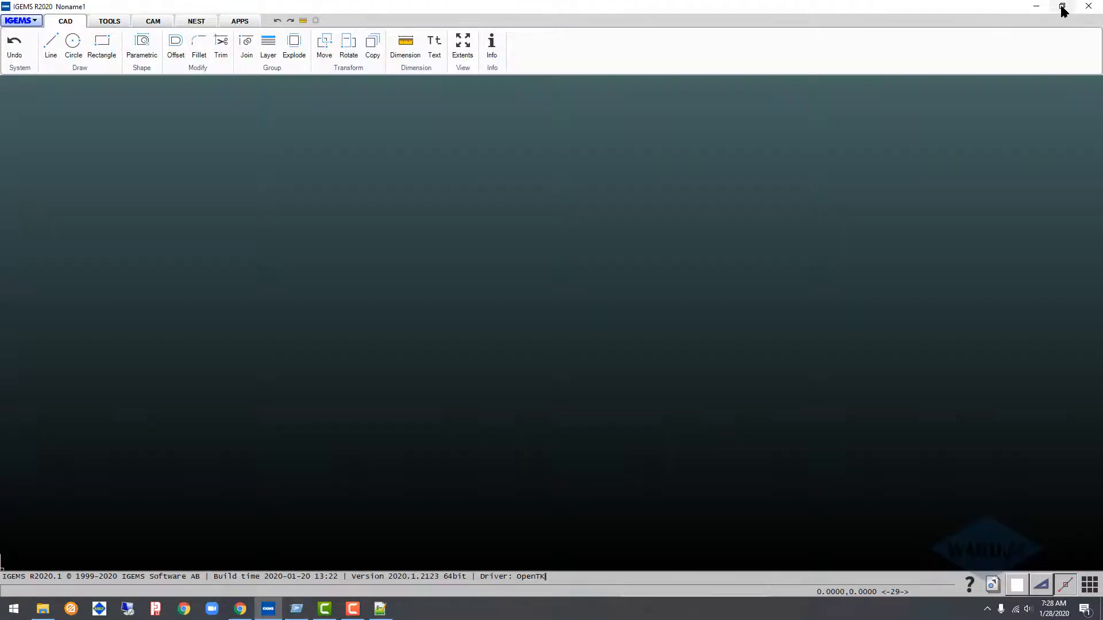
click(157, 22)
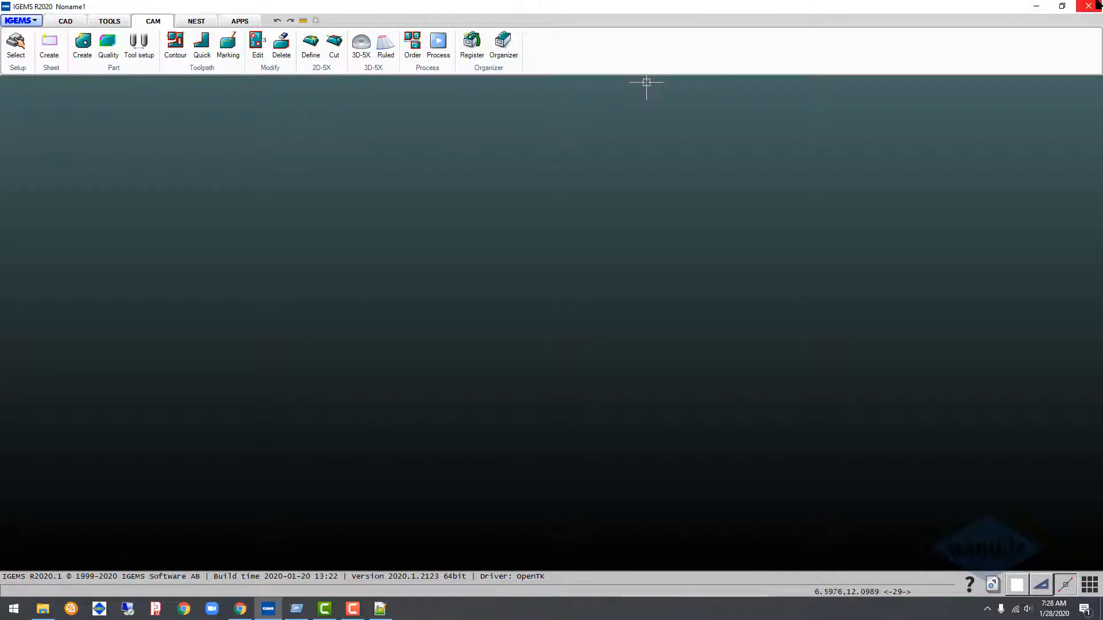
Tile the IGEMS window beside the code editor and review the commands in the CAM Part group's list.
click(1062, 6)
drag(418, 94, 80, 63)
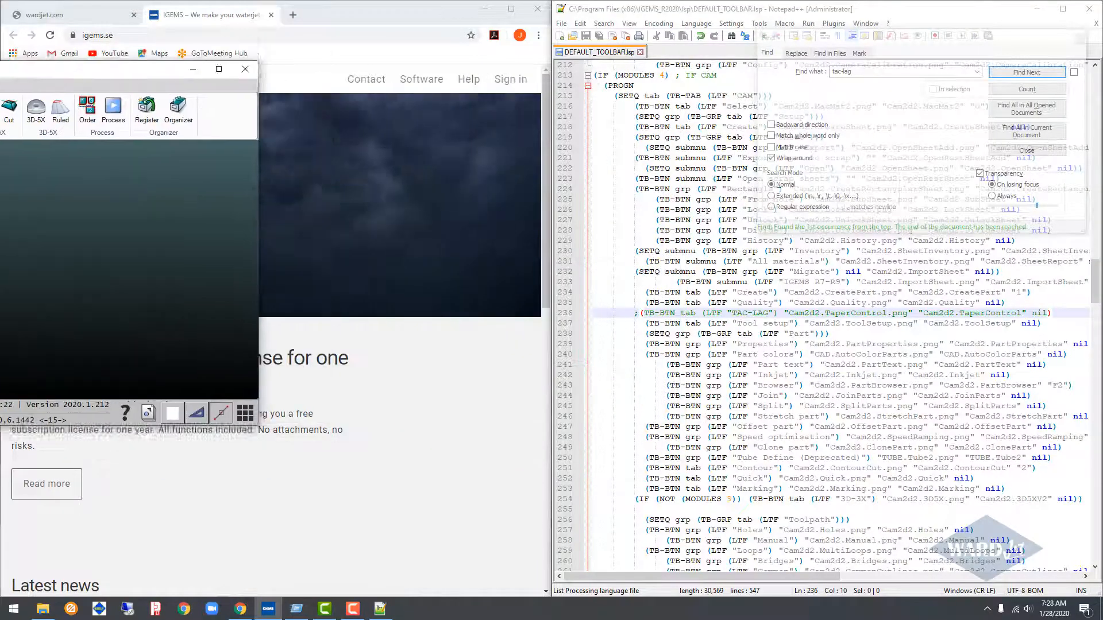
drag(6, 69, 0, 69)
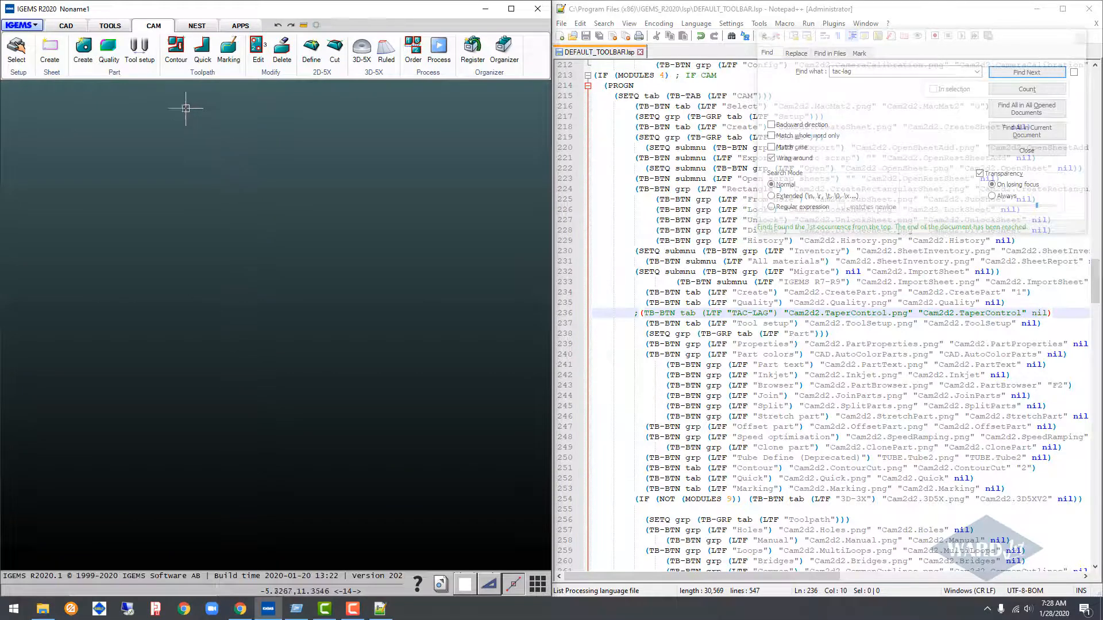
click(140, 54)
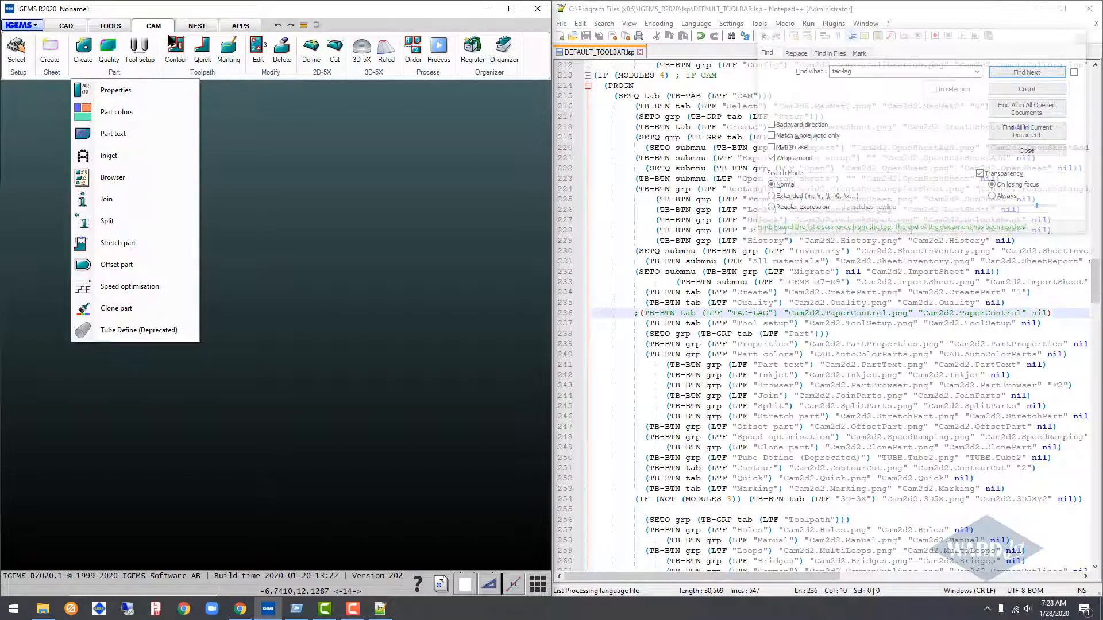
click(153, 25)
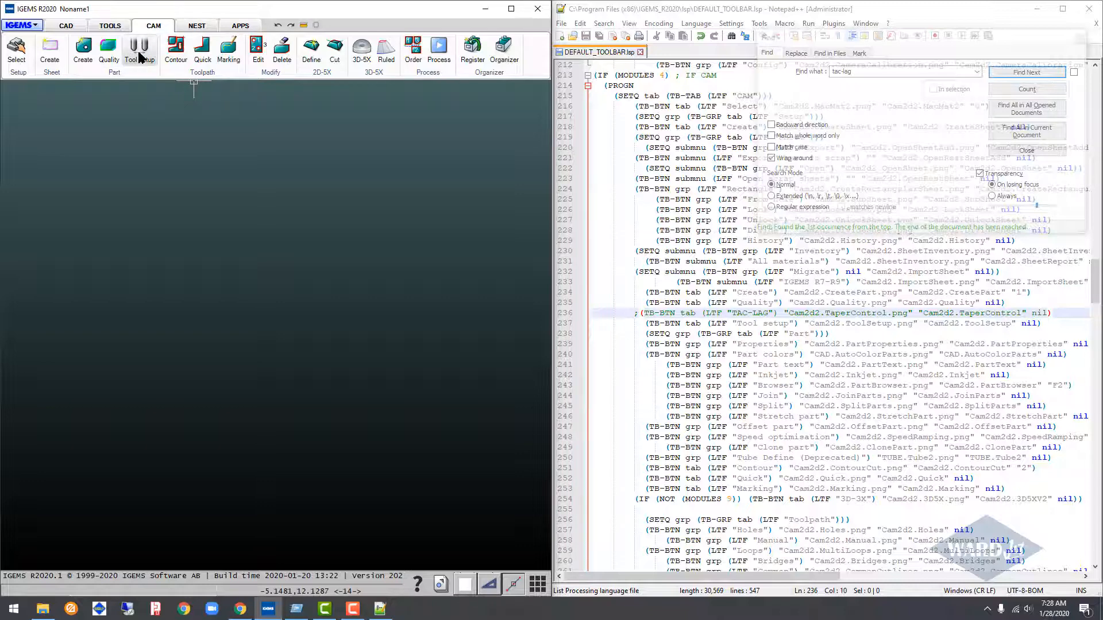
click(119, 74)
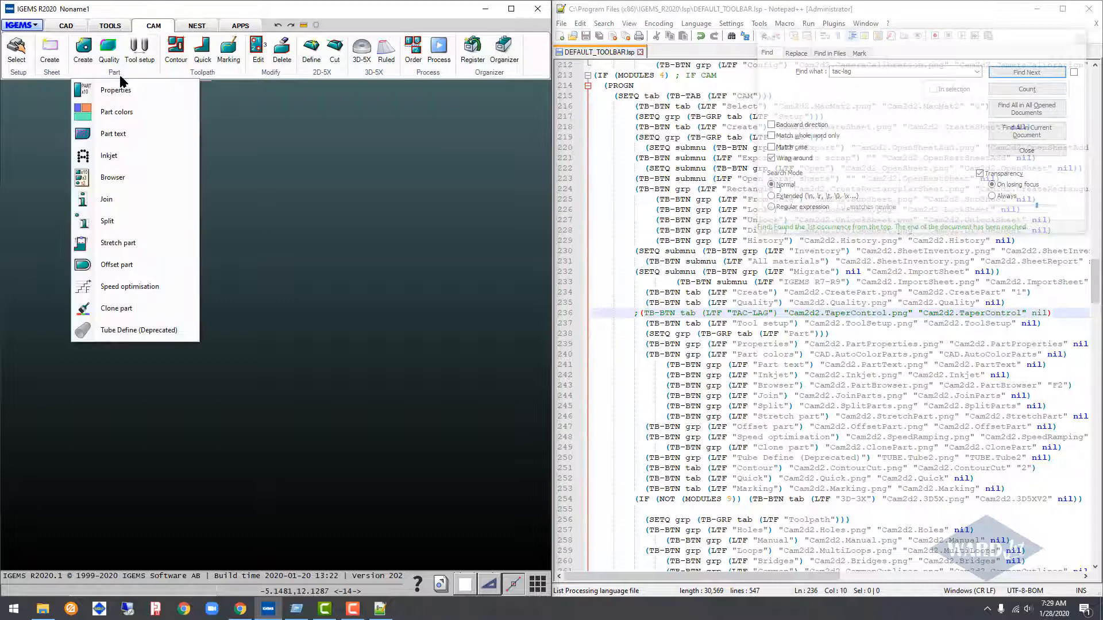
click(157, 22)
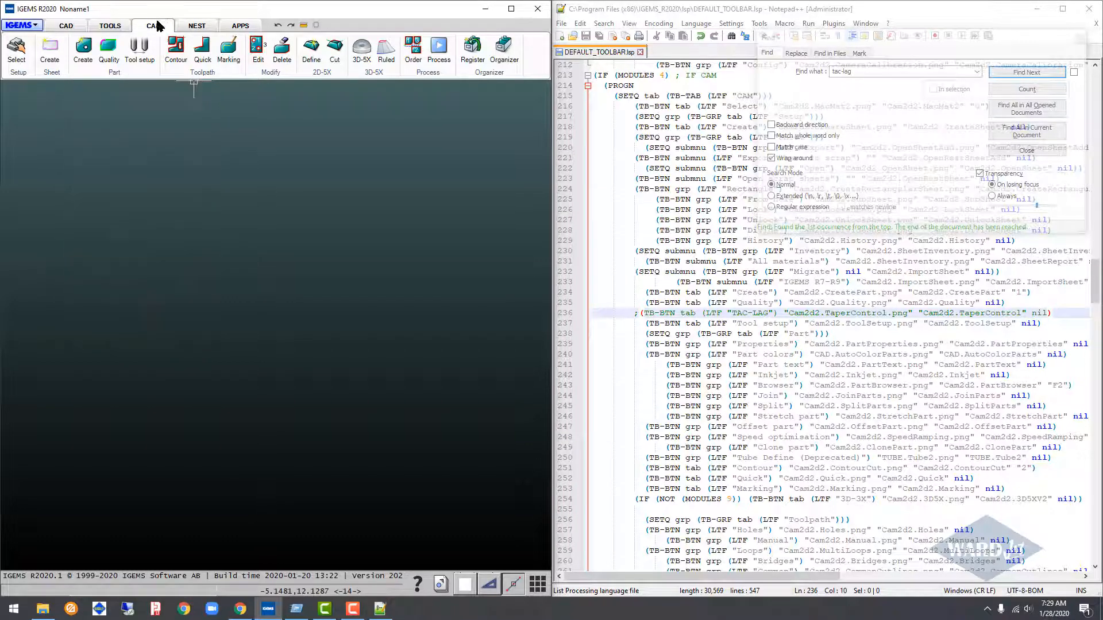
Search the toolbar code for "tool" to locate the Tool setup button line.
click(882, 12)
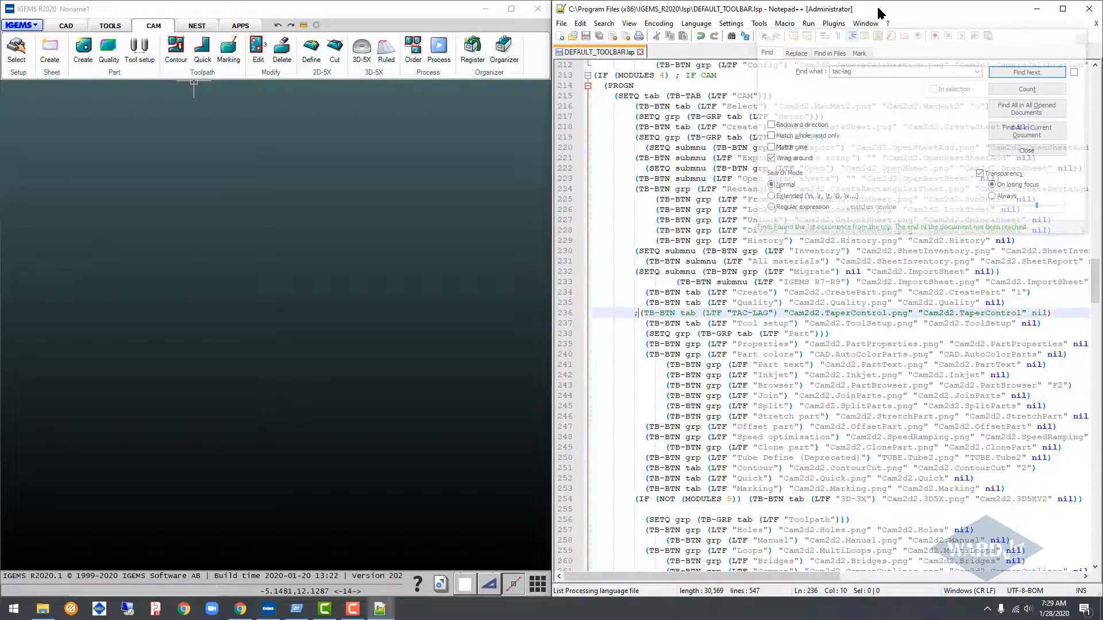
click(868, 72)
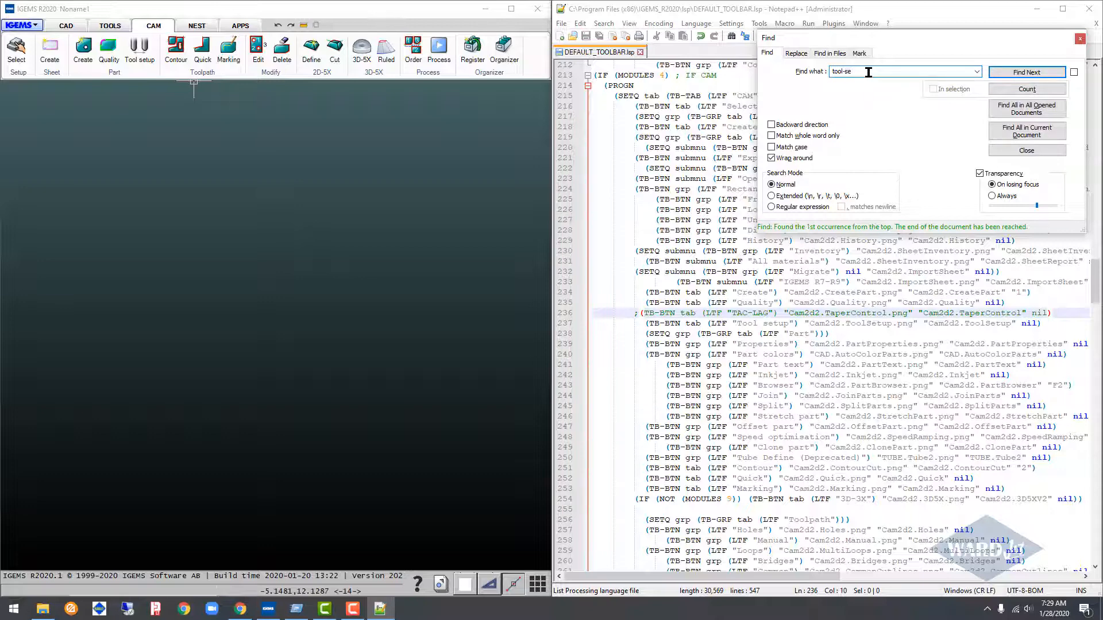
key(Return)
click(869, 73)
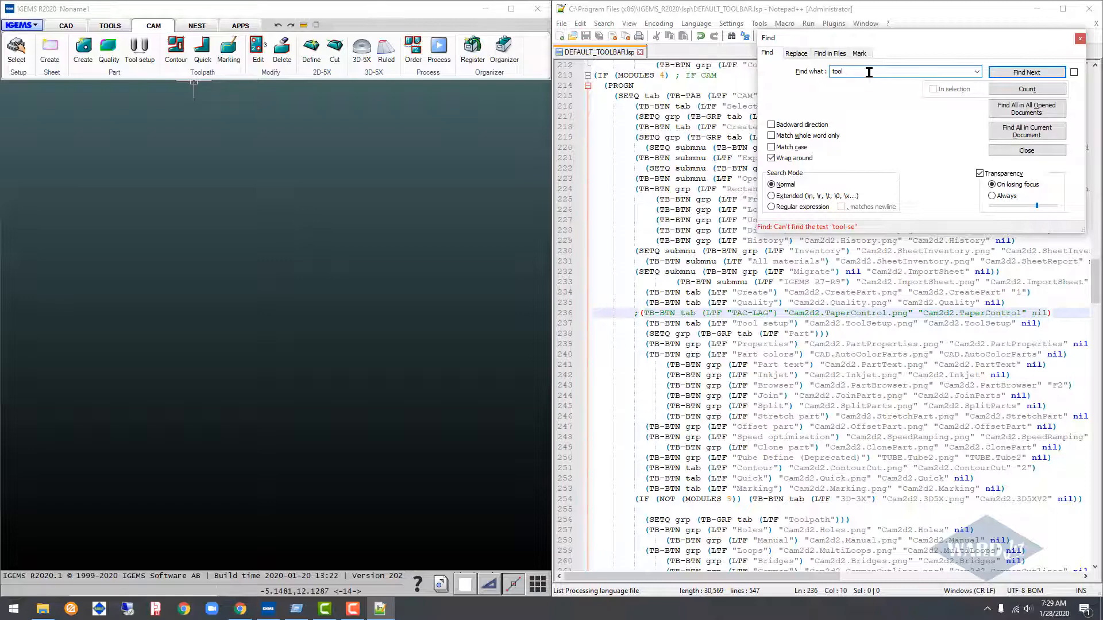
click(1026, 72)
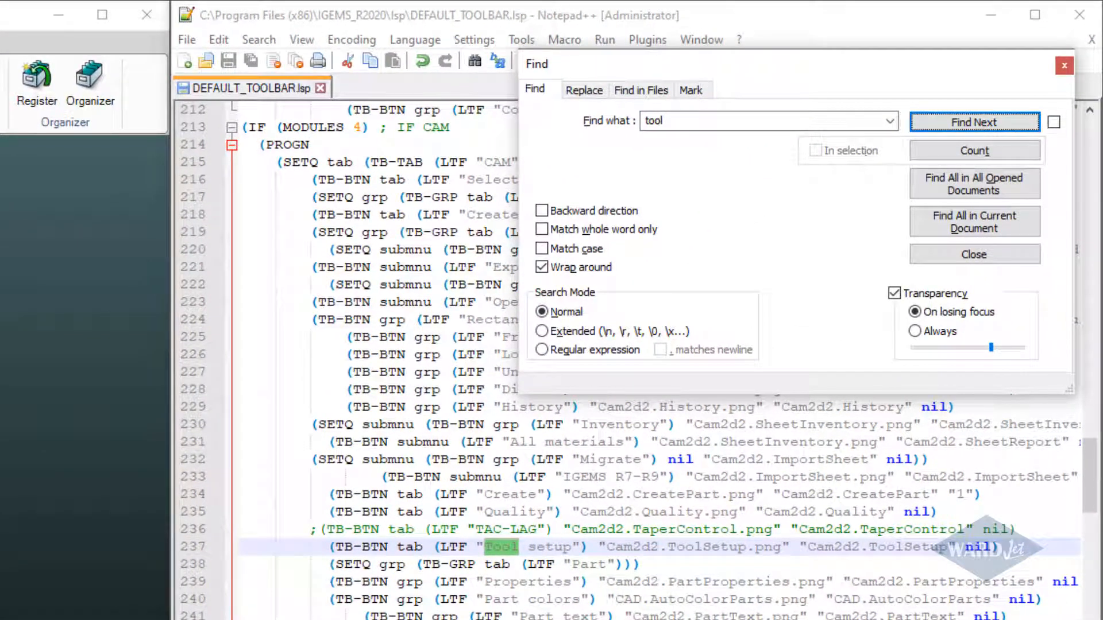
Examine the TAC-LAG and Tool setup lines and compare the Part group's code lines with the Part list in IGEMS.
click(579, 530)
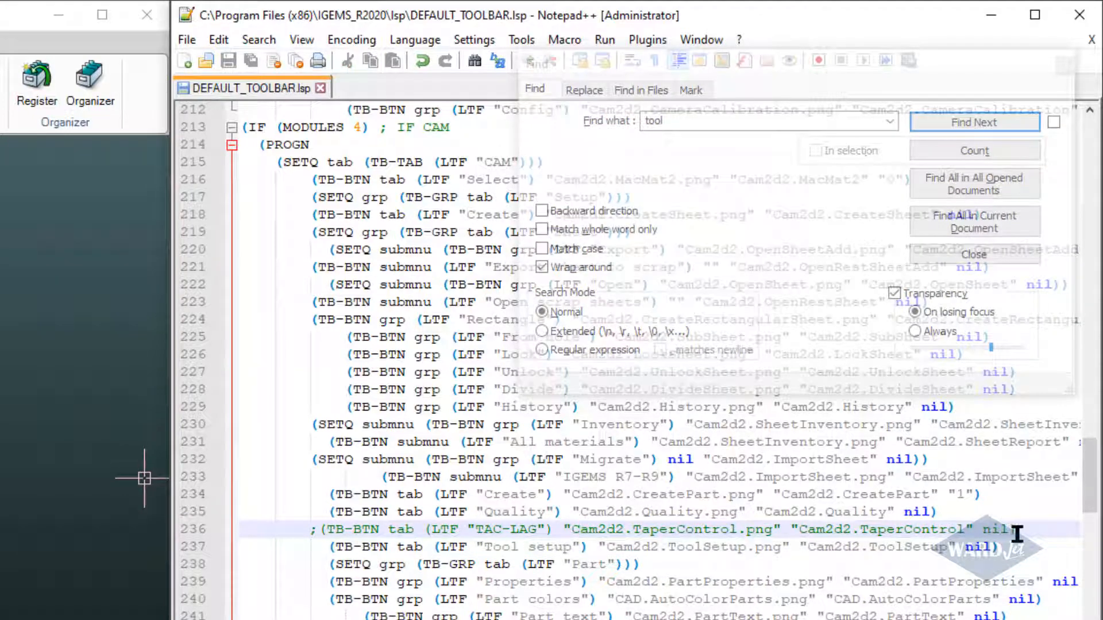
drag(1017, 534, 307, 527)
click(485, 550)
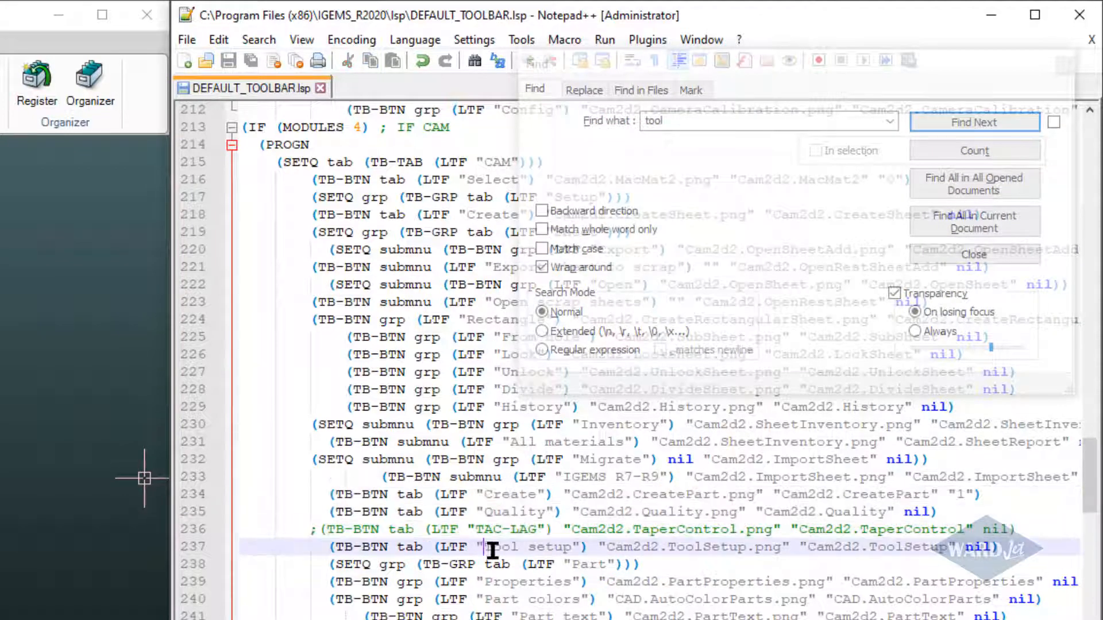
click(584, 545)
scroll(401, 554, down, 1)
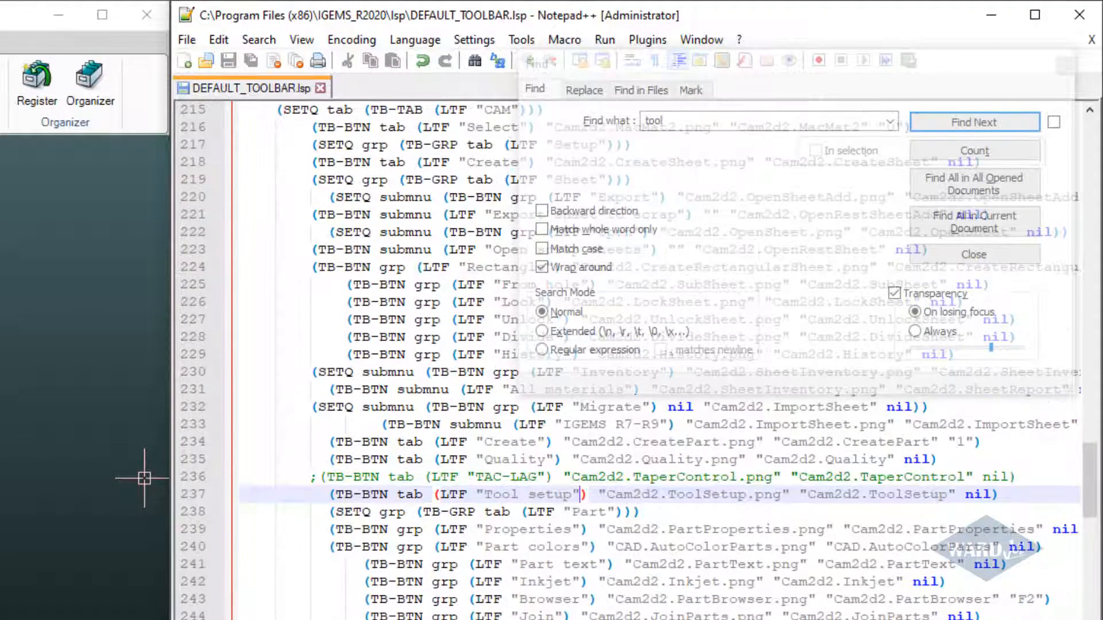
click(467, 610)
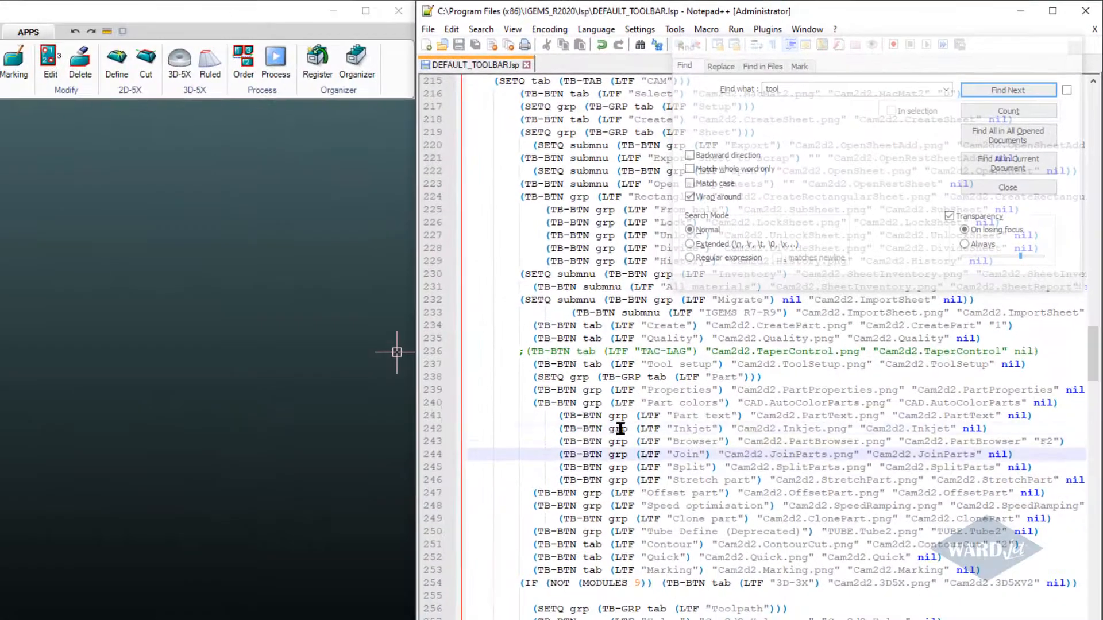
click(449, 579)
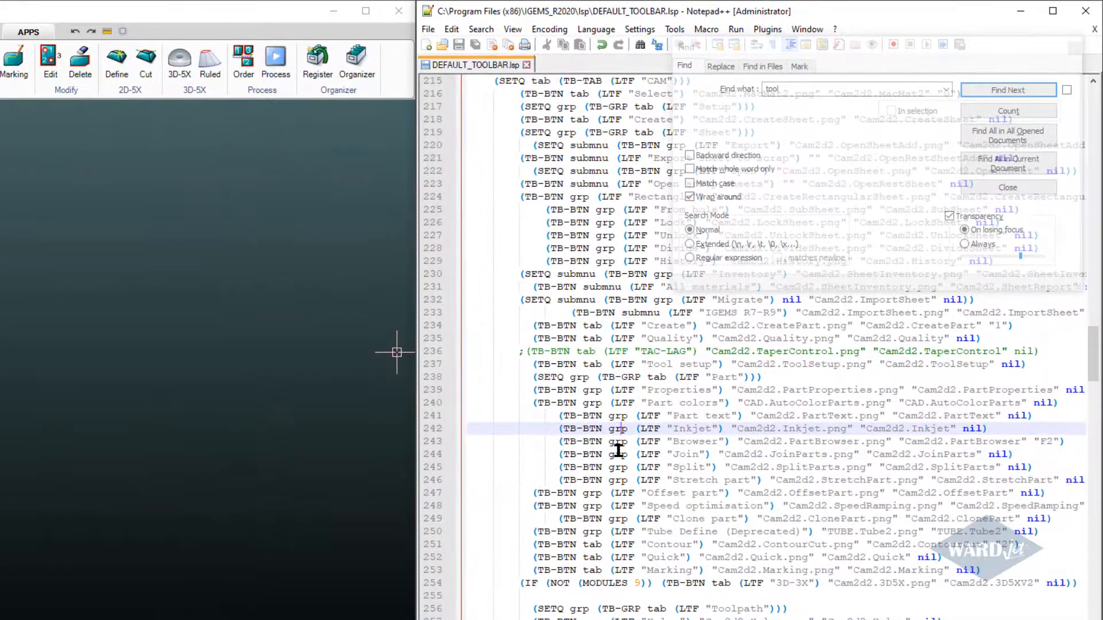
click(446, 612)
click(410, 352)
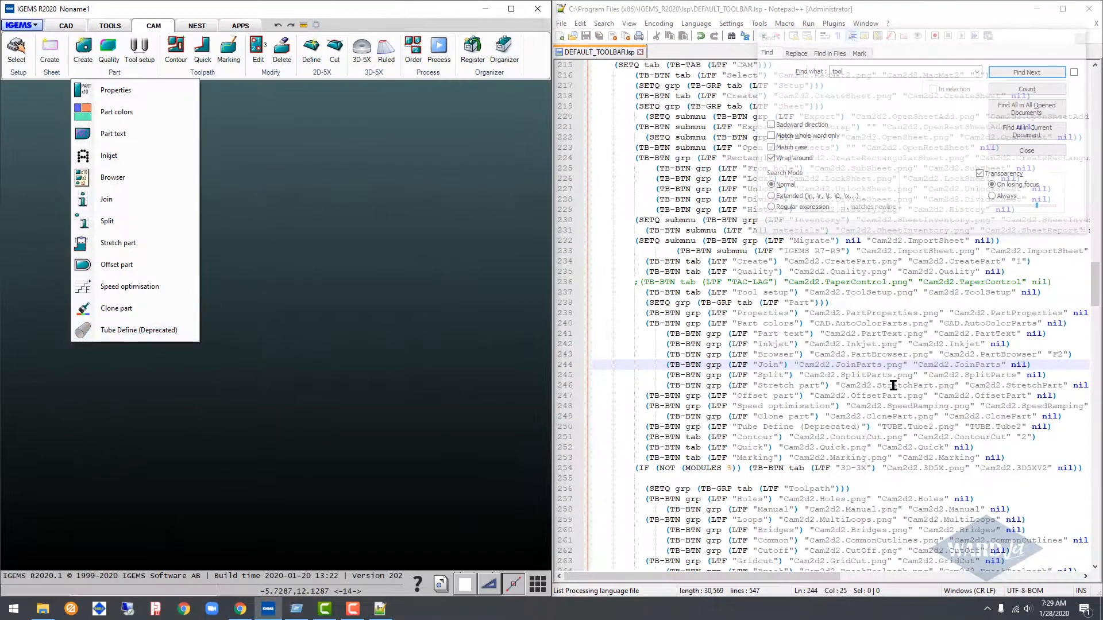
click(848, 345)
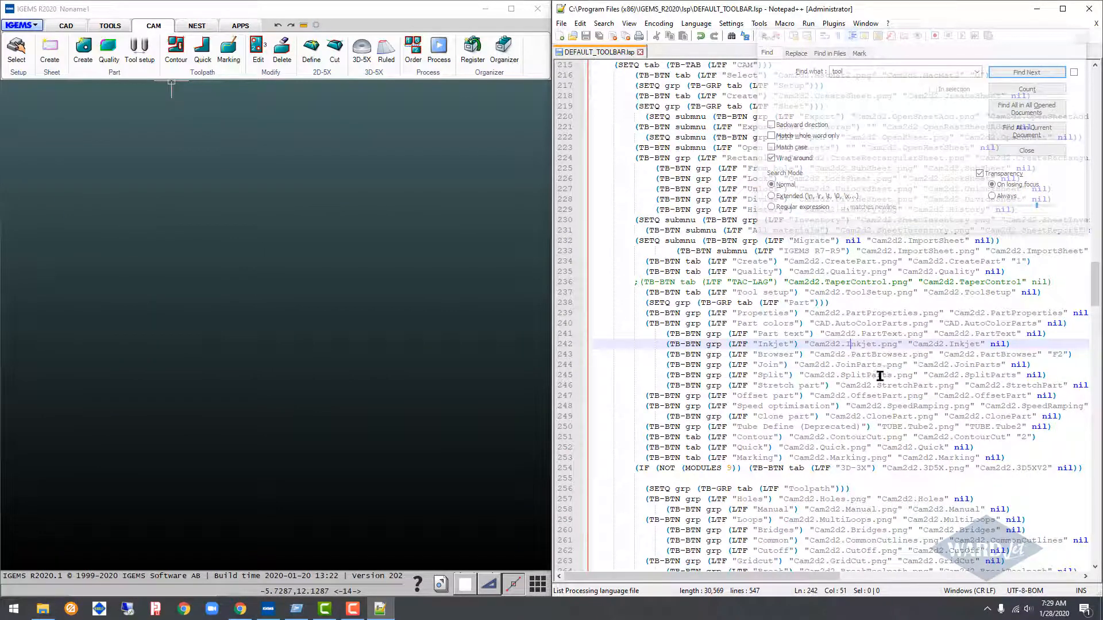
Insert a new line below the Tube Define (Deprecated) button line and move the Tool setup button line there.
click(886, 428)
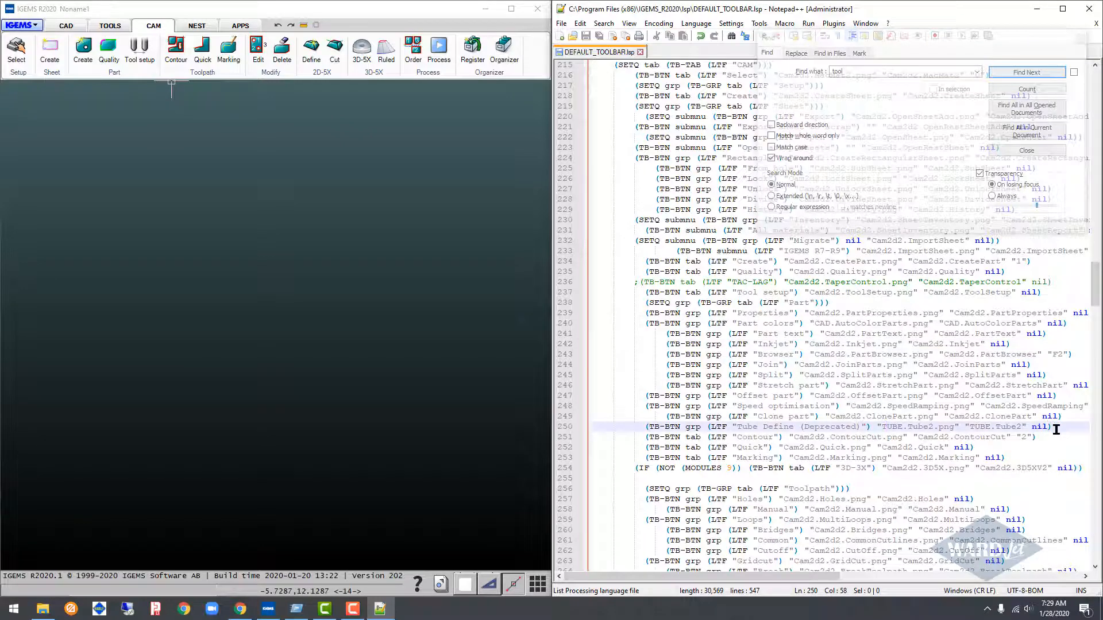
key(Return)
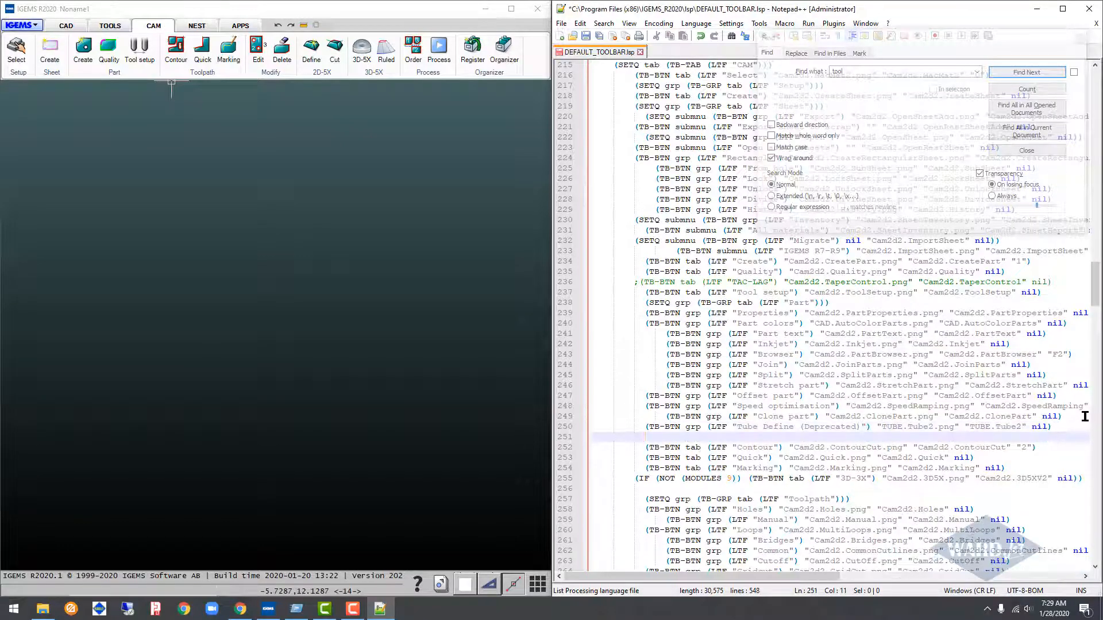
click(1071, 428)
click(115, 72)
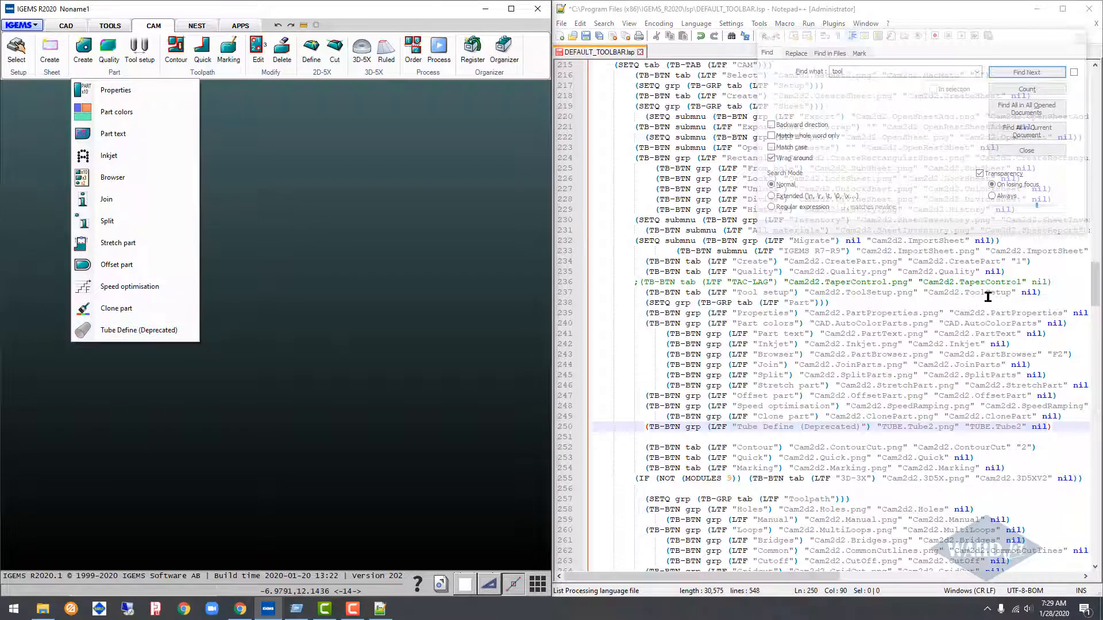
drag(1046, 291, 571, 291)
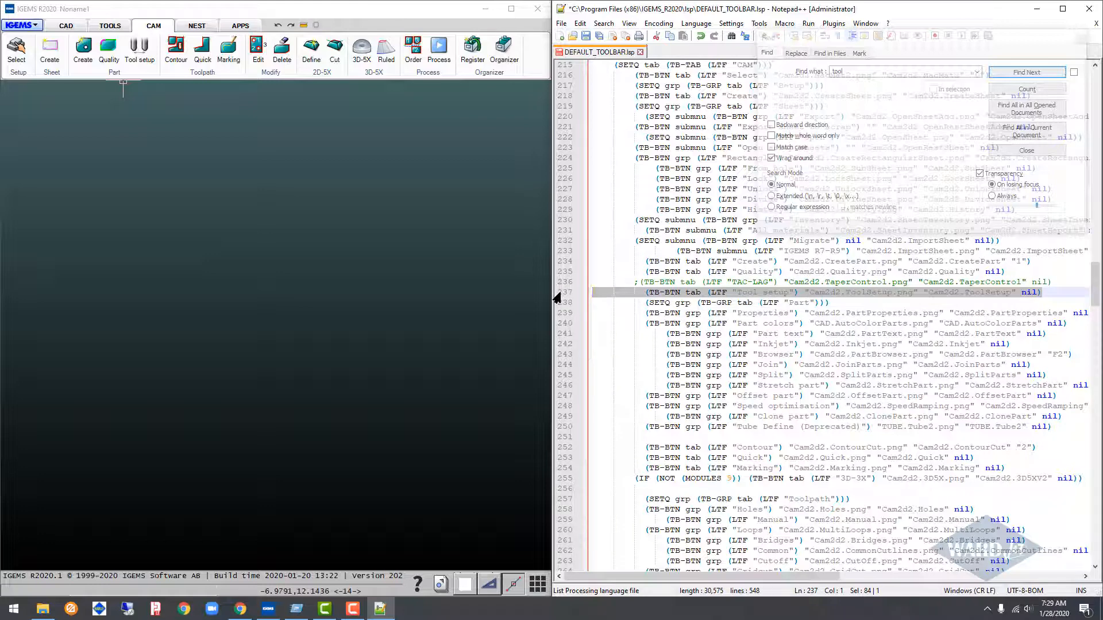
key(ctrl+x)
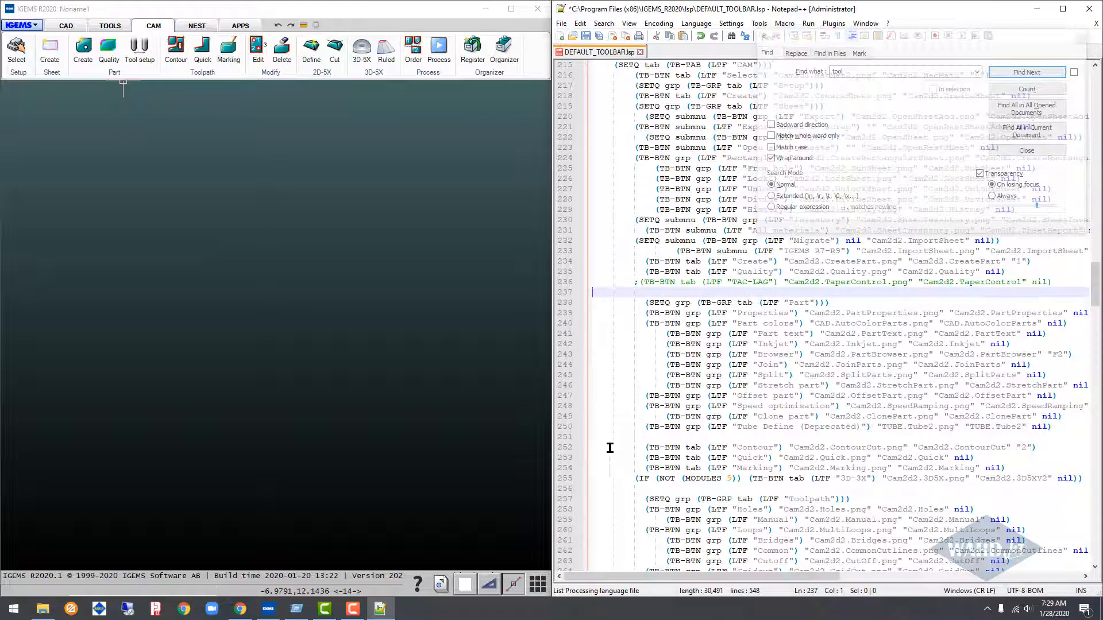
click(606, 433)
key(End)
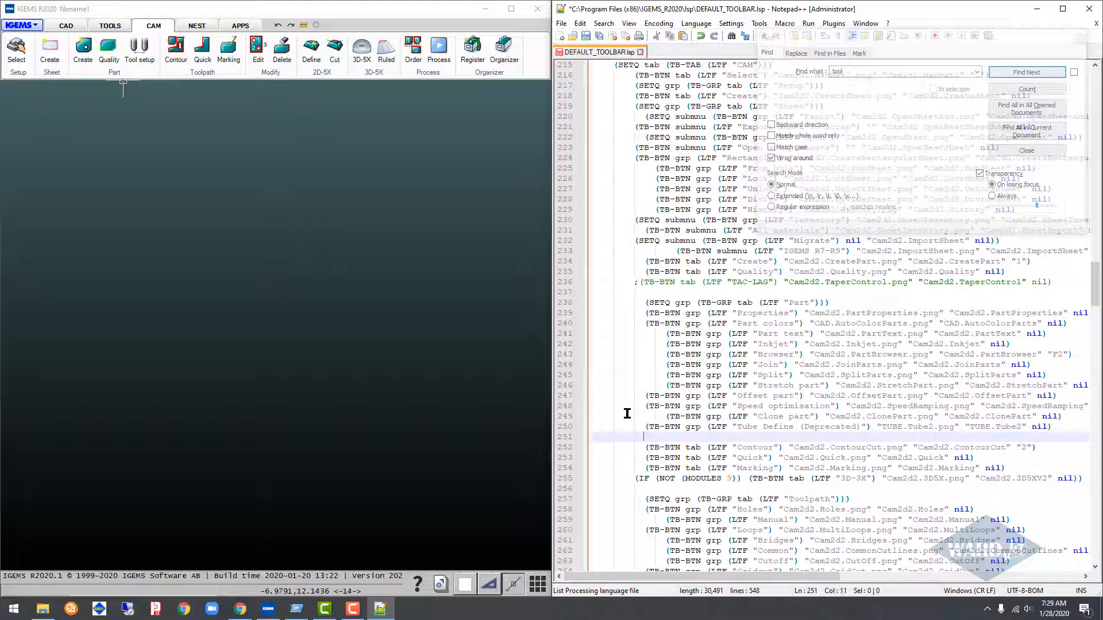
key(ctrl+v)
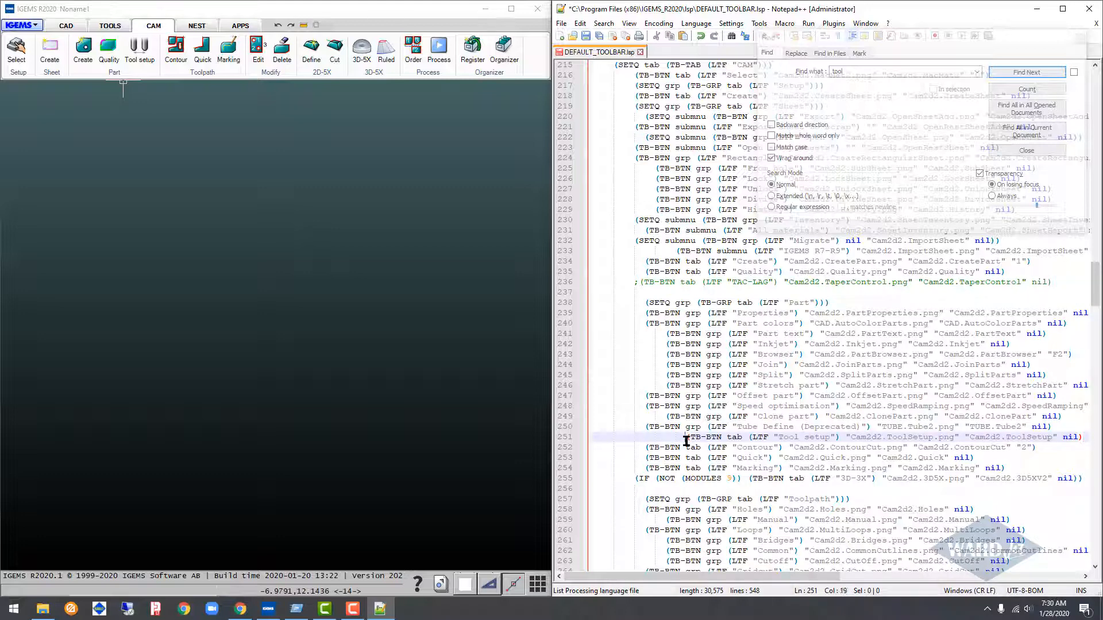
Shorten the indentation of the moved Tool setup line by five characters.
key(BackSpace)
key(BackSpace)
key(BackSpace)
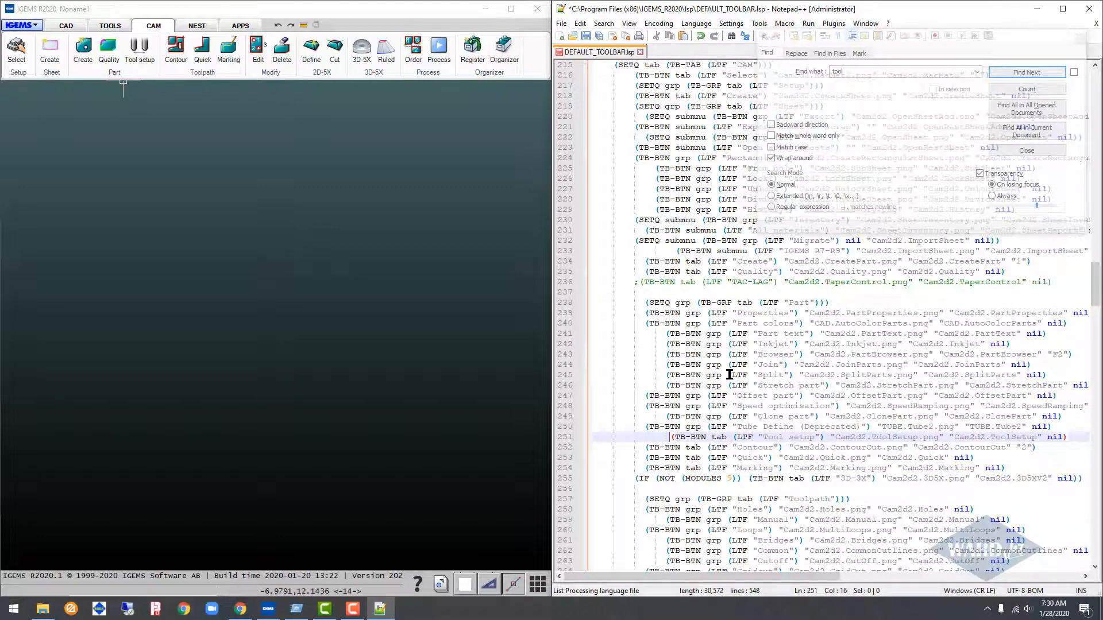
key(BackSpace)
key(BackSpace)
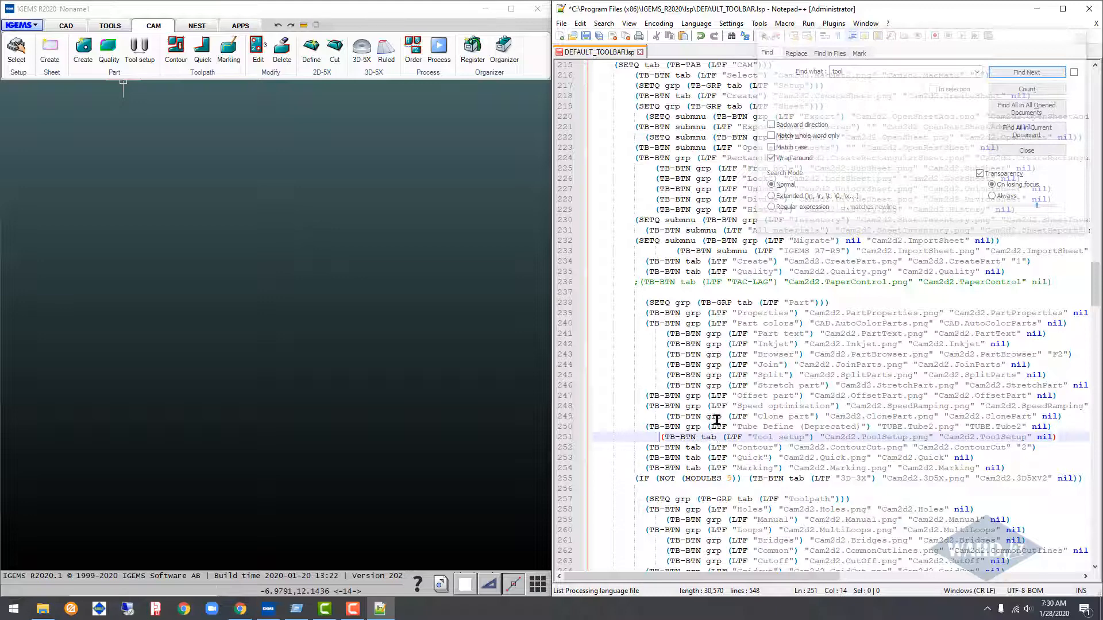
Replace tab with grp on the Tool setup button line and save the toolbar file.
click(717, 418)
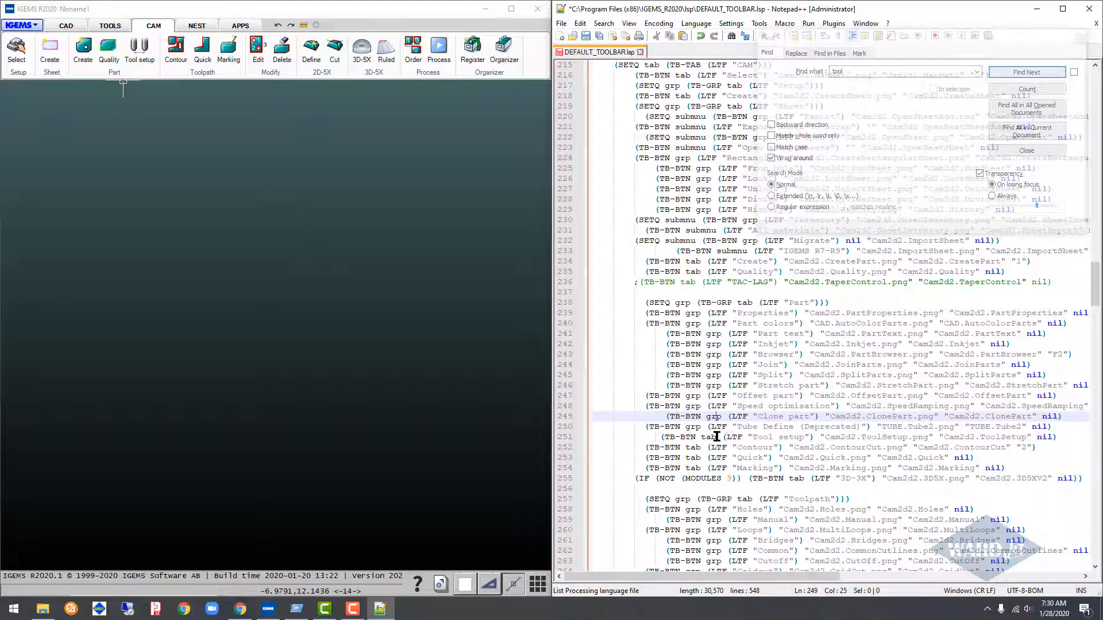
click(717, 436)
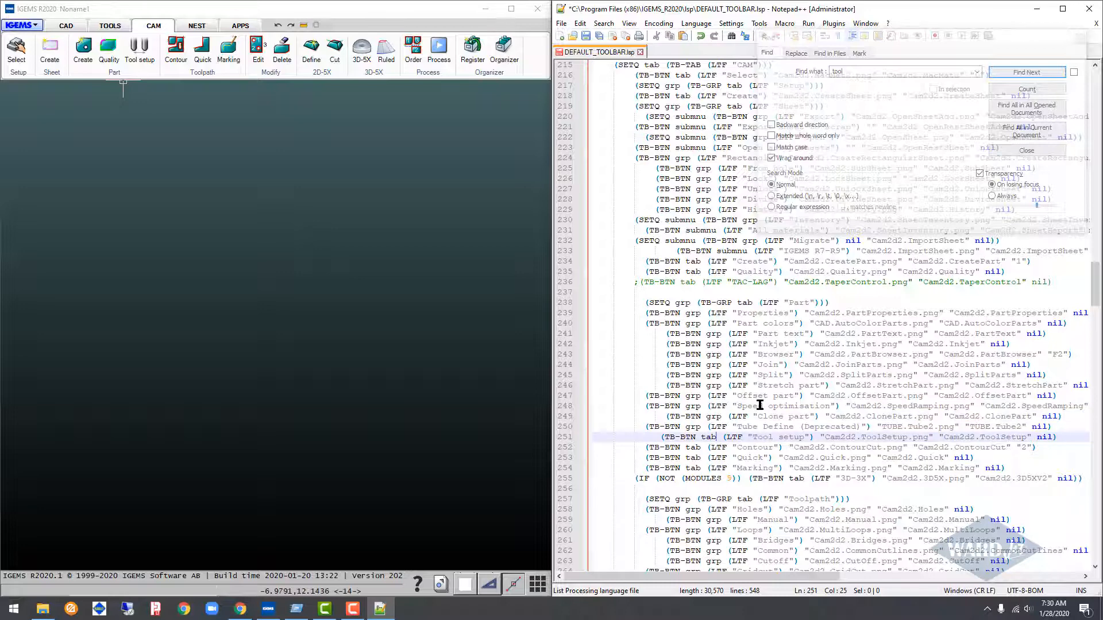
key(BackSpace)
key(BackSpace)
key(BackSpace)
text(grp)
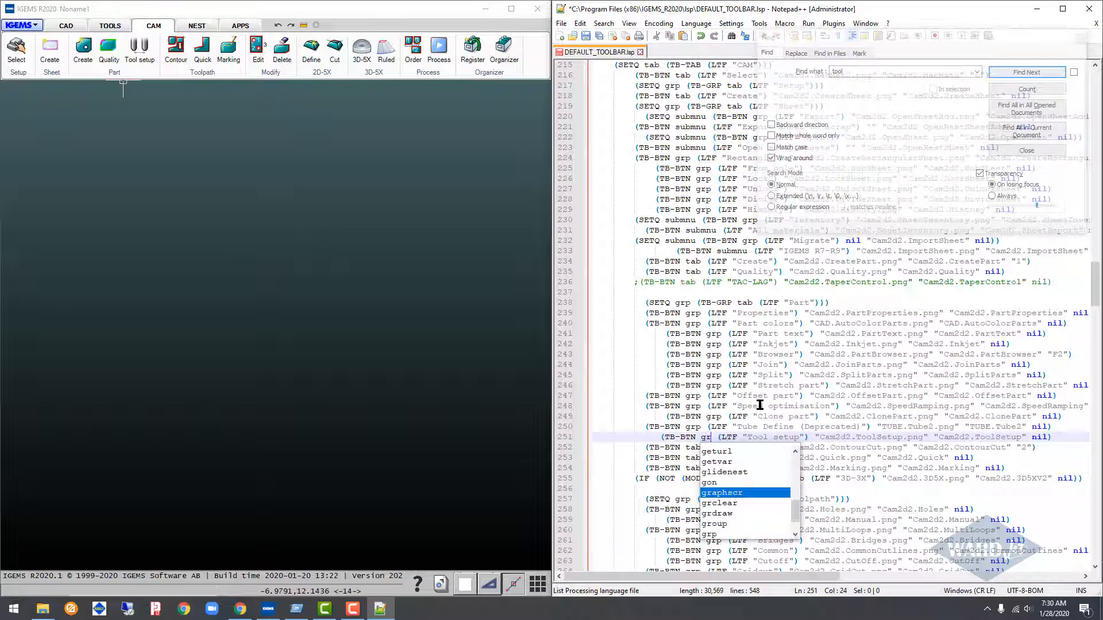
click(775, 438)
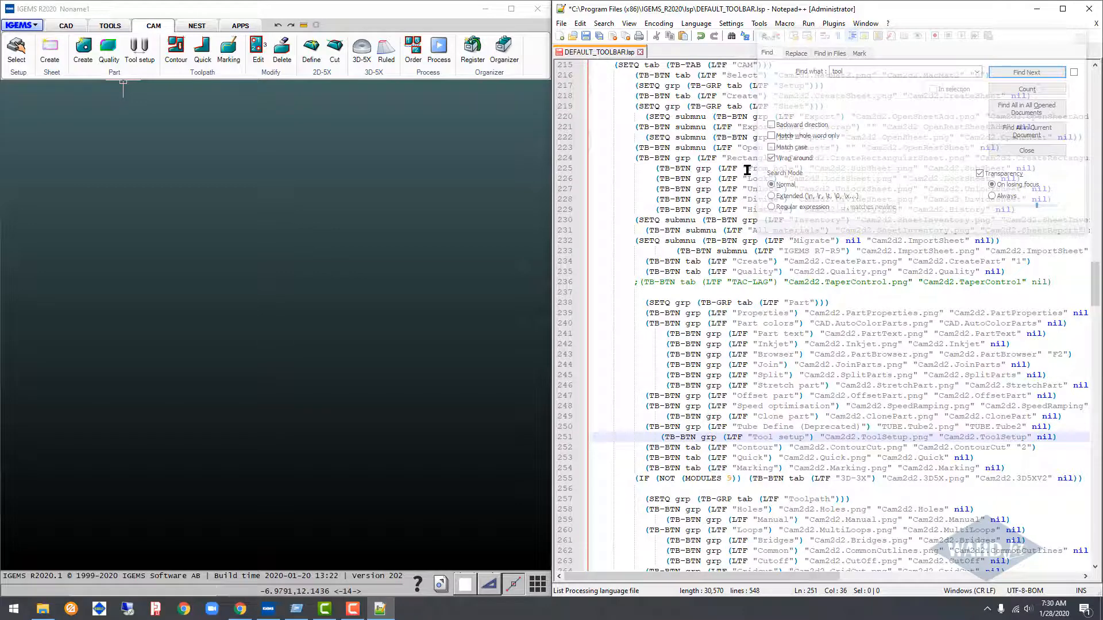
key(ctrl+s)
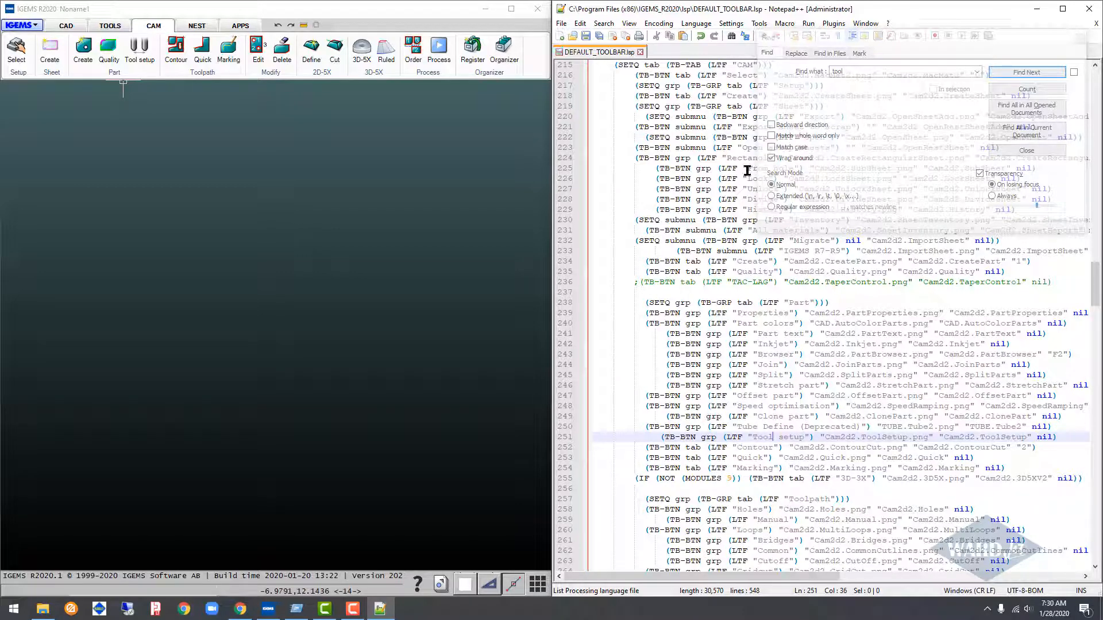
Restart IGEMS to load the edited toolbar and check the CAM Part group's list for the Tool setup entry.
click(537, 9)
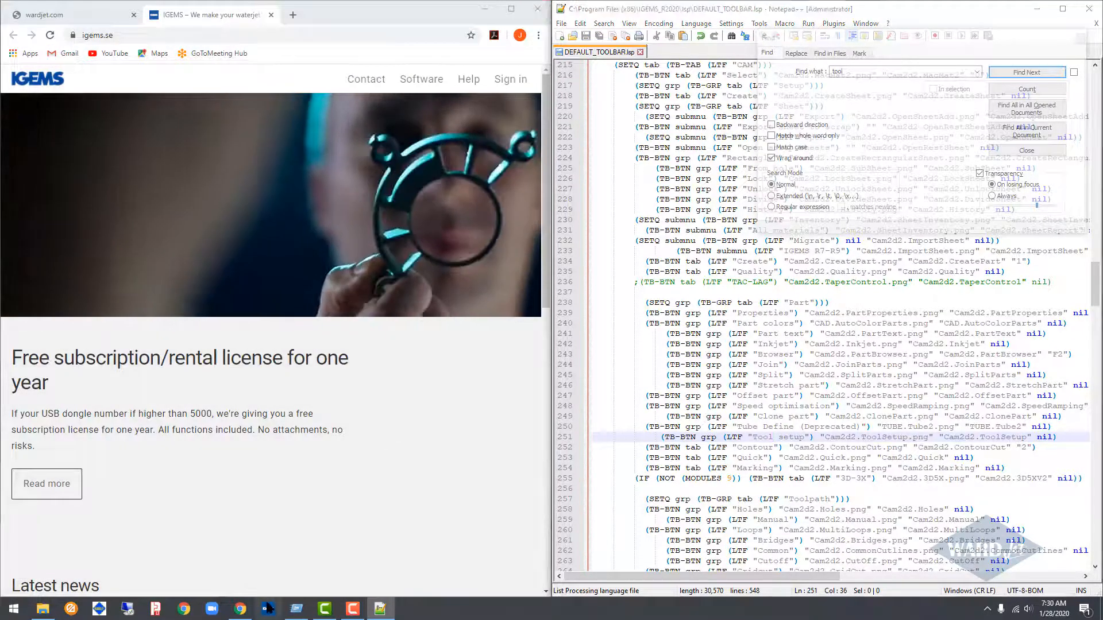
click(267, 608)
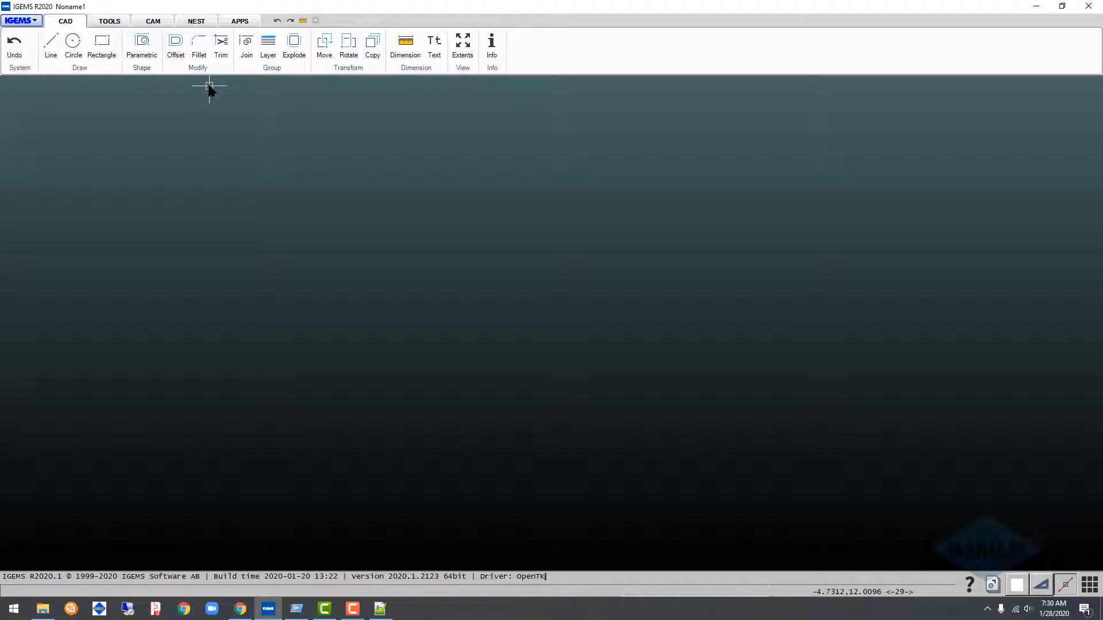
click(153, 21)
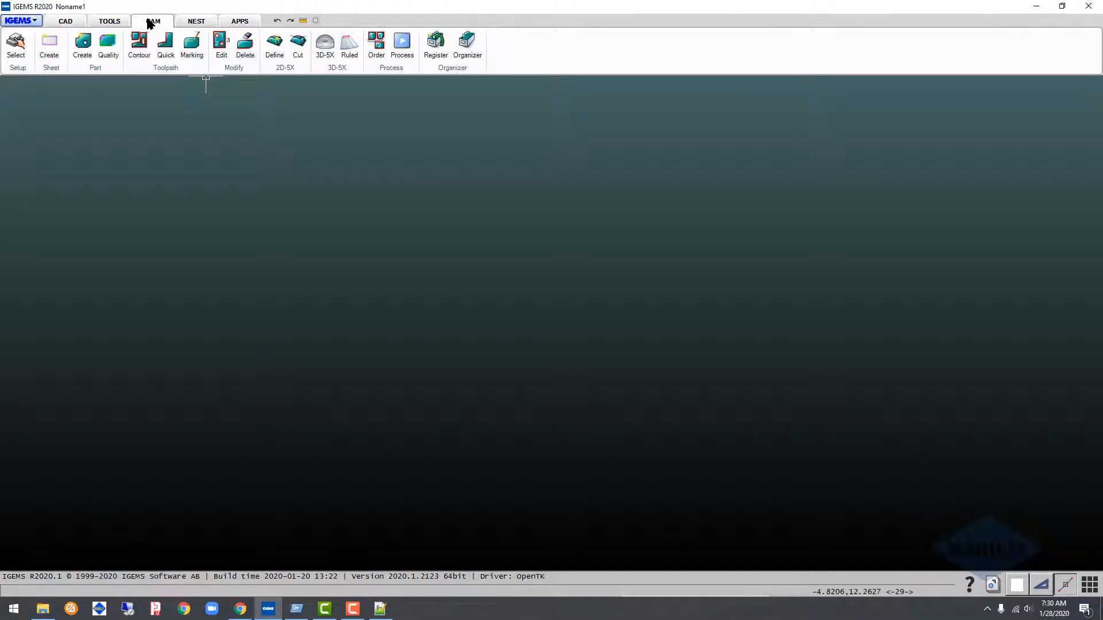
click(164, 68)
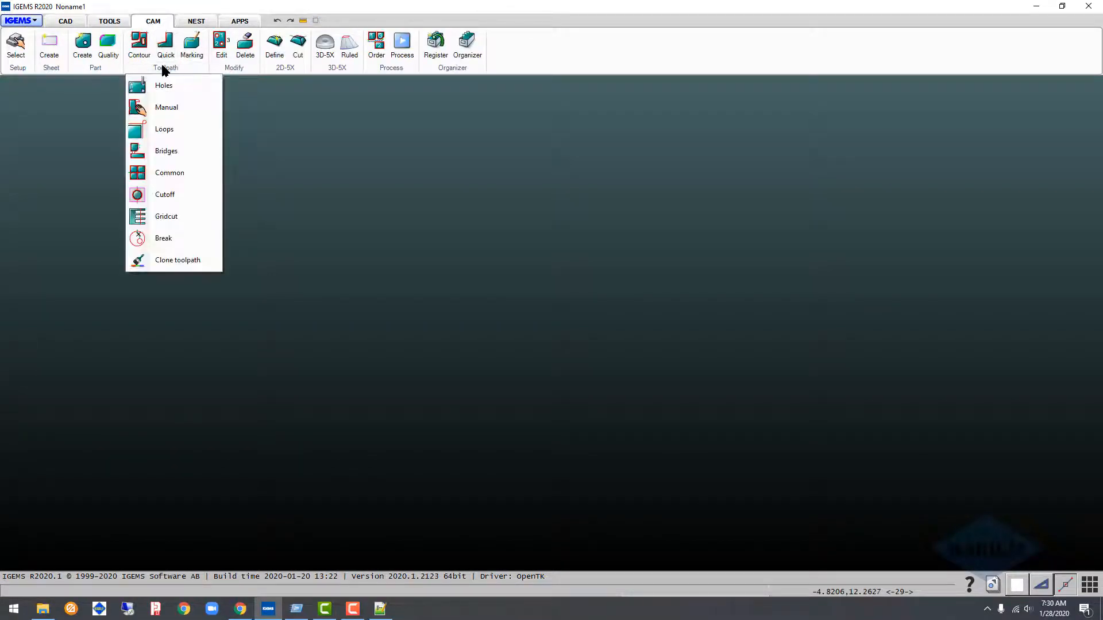
click(99, 66)
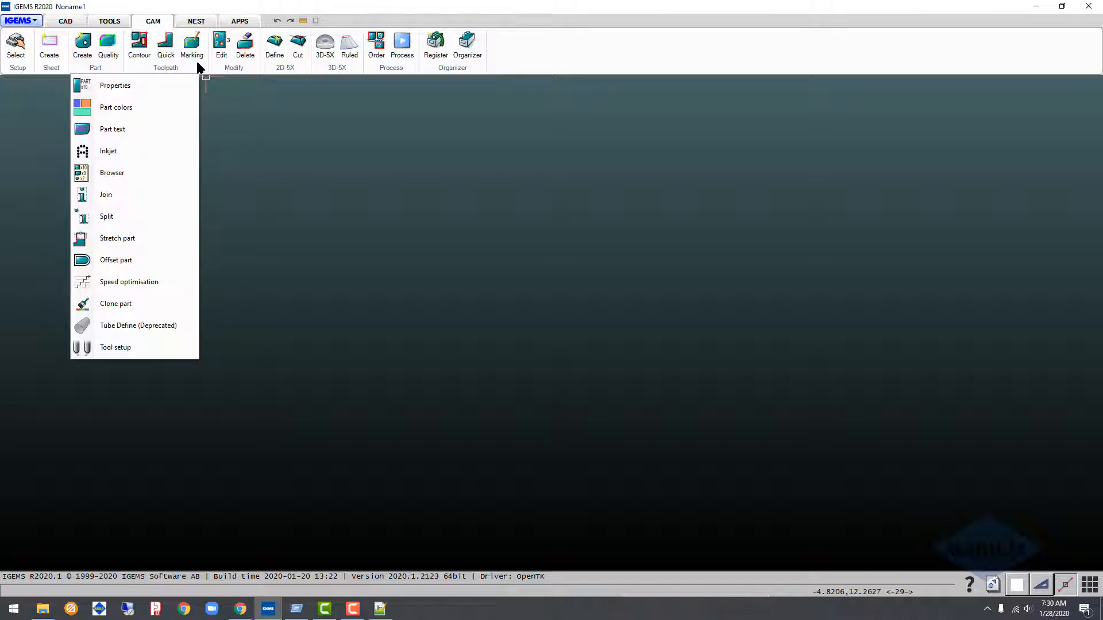
Add the Array command from the CAD Transform group to the quick access tools.
click(65, 21)
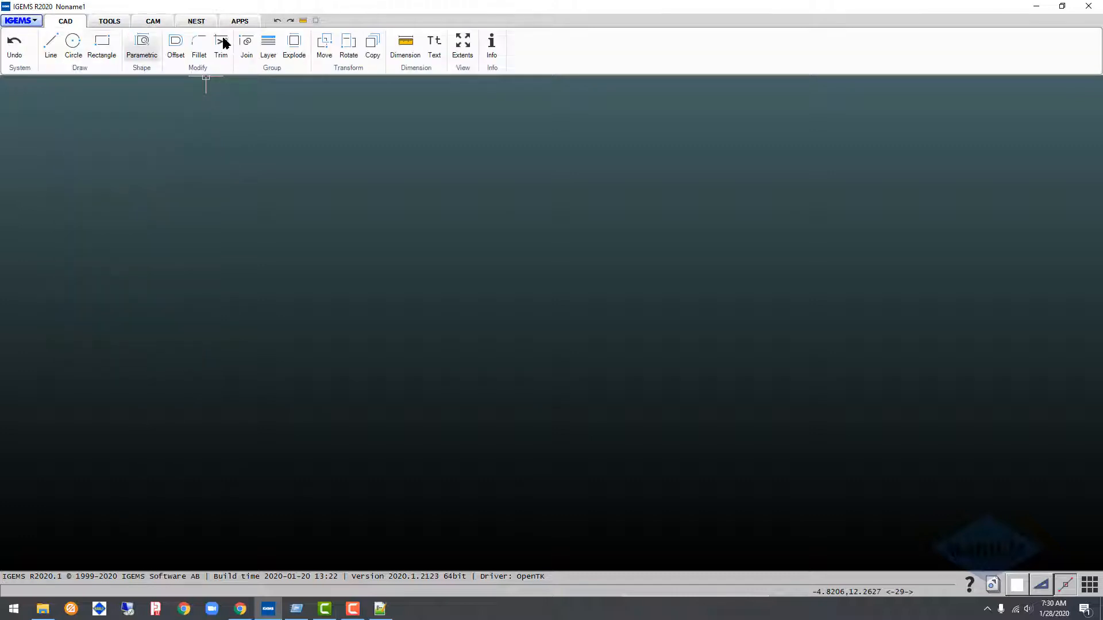
click(343, 71)
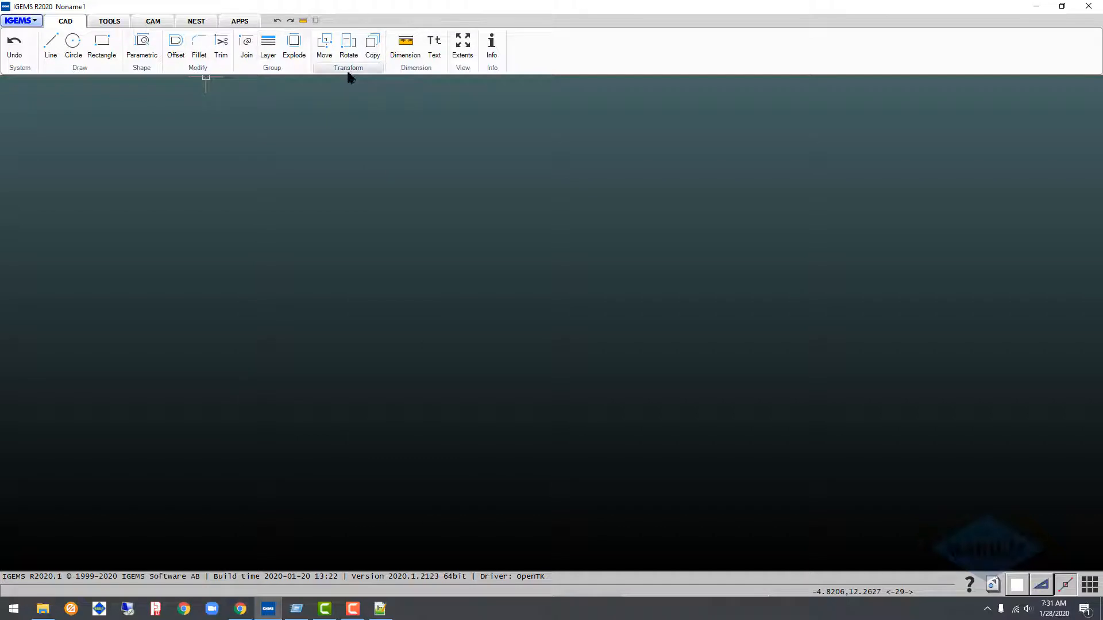
mouse_move(347, 72)
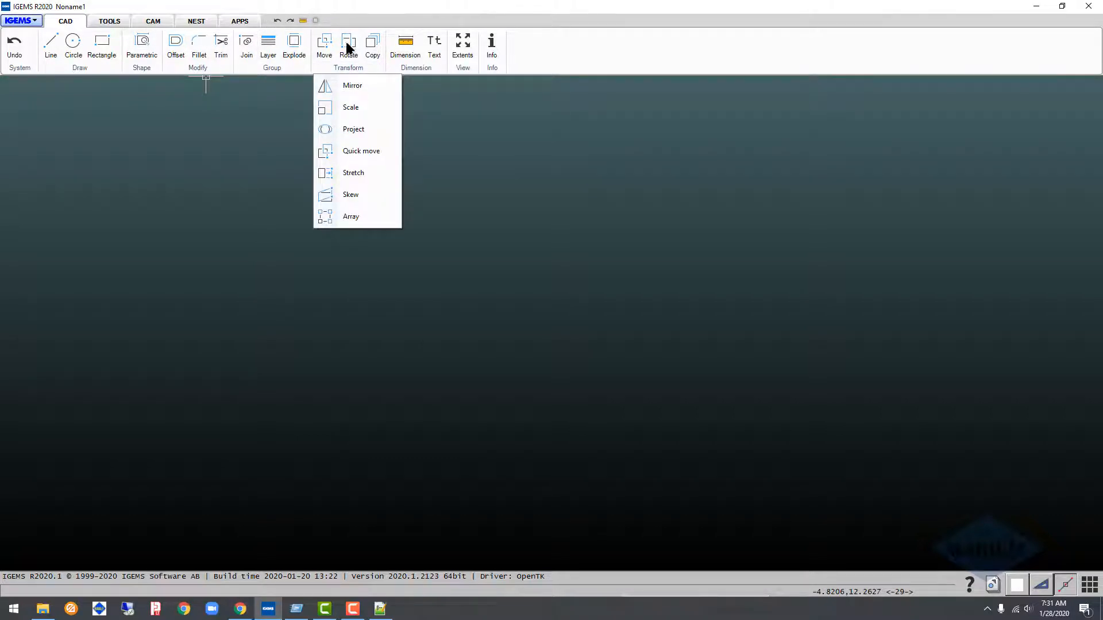
right_click(350, 218)
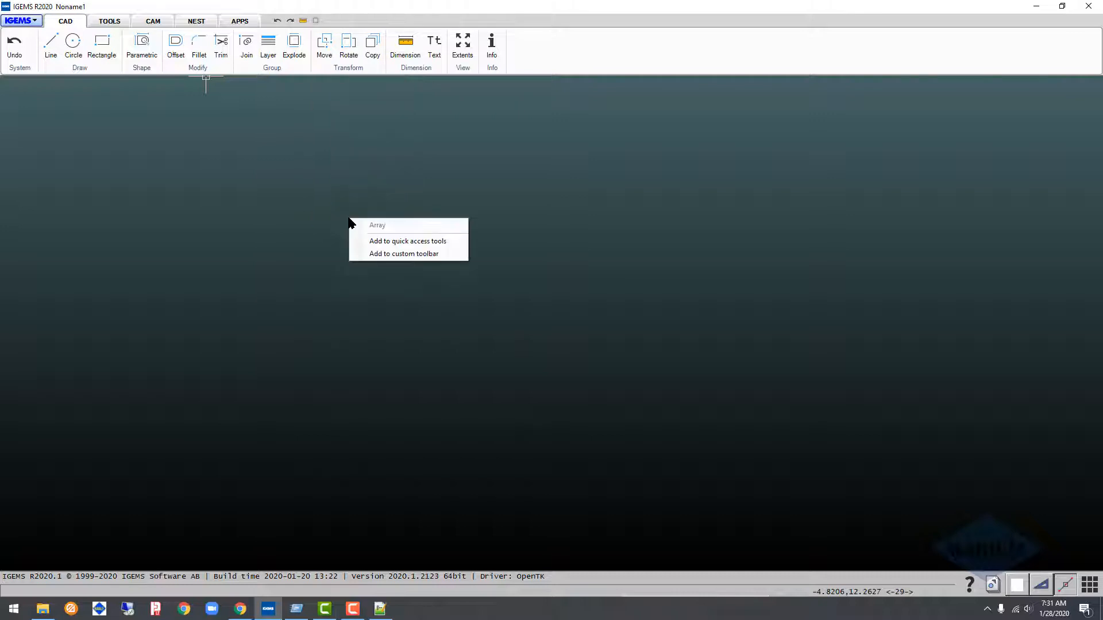
click(380, 241)
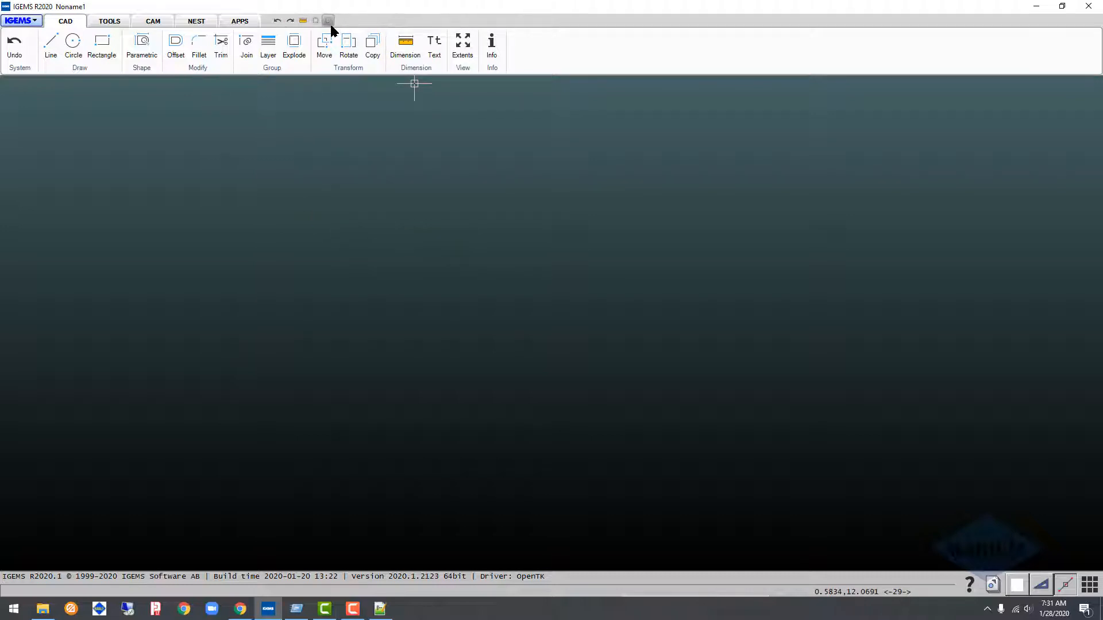
Find the Array button line in DEFAULT_TOOLBAR.lsp in Notepad++ and compare the Transform code lines with the Transform list in IGEMS.
click(348, 71)
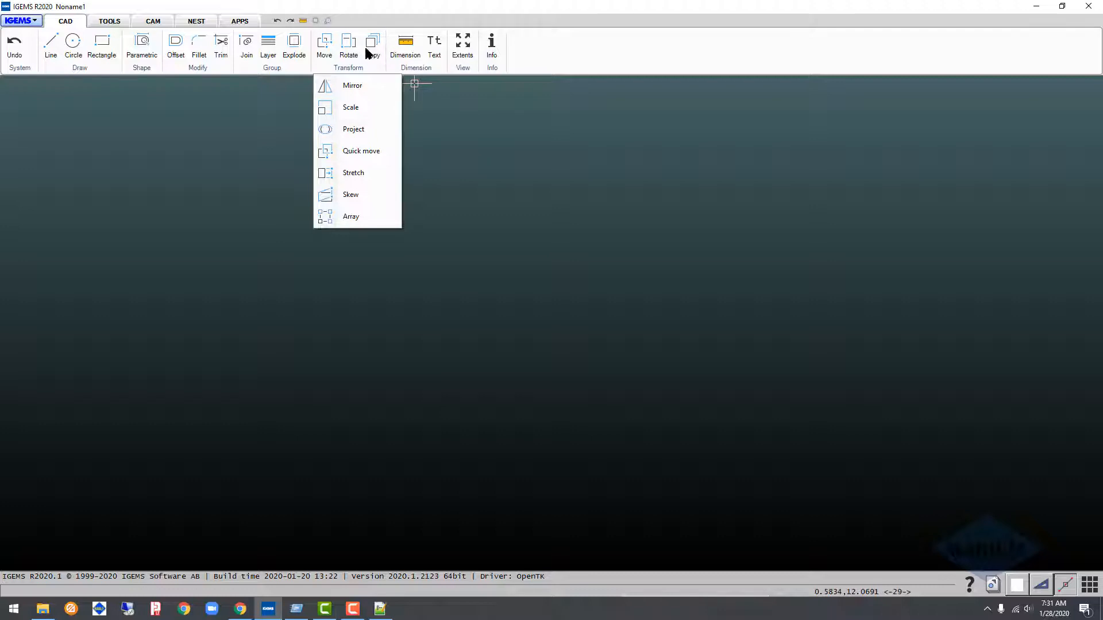
click(379, 609)
click(897, 68)
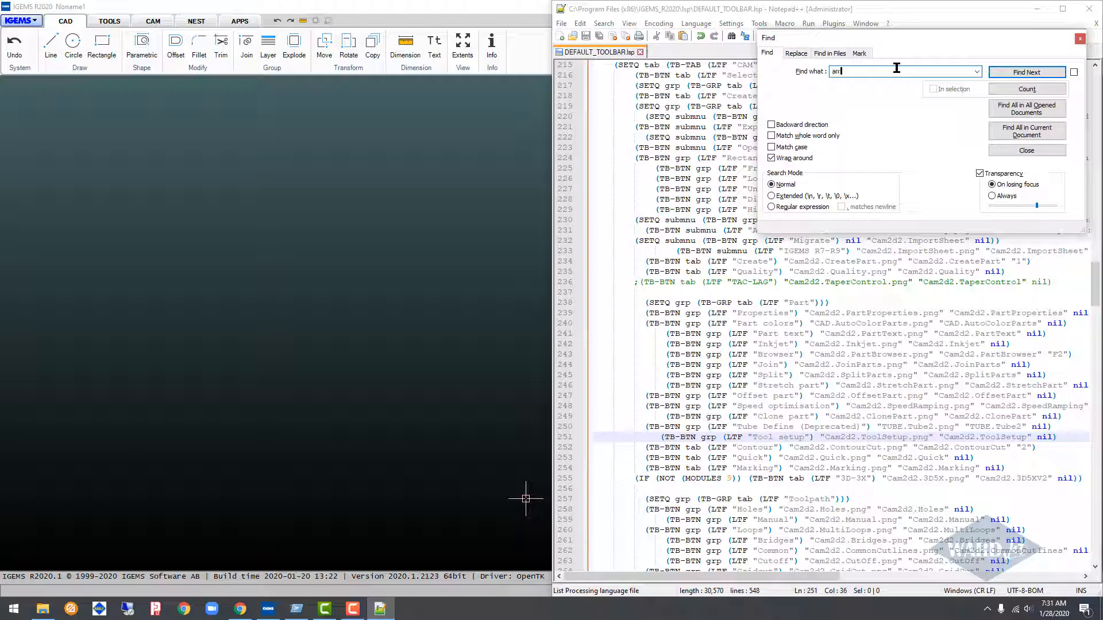
key(Return)
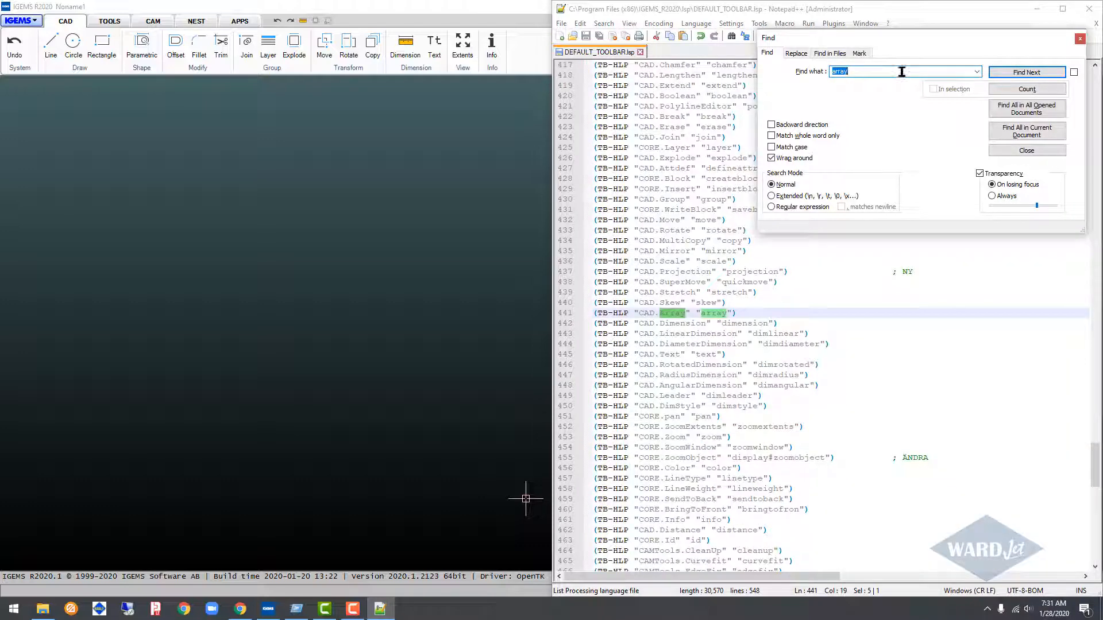
click(1039, 73)
click(1039, 73)
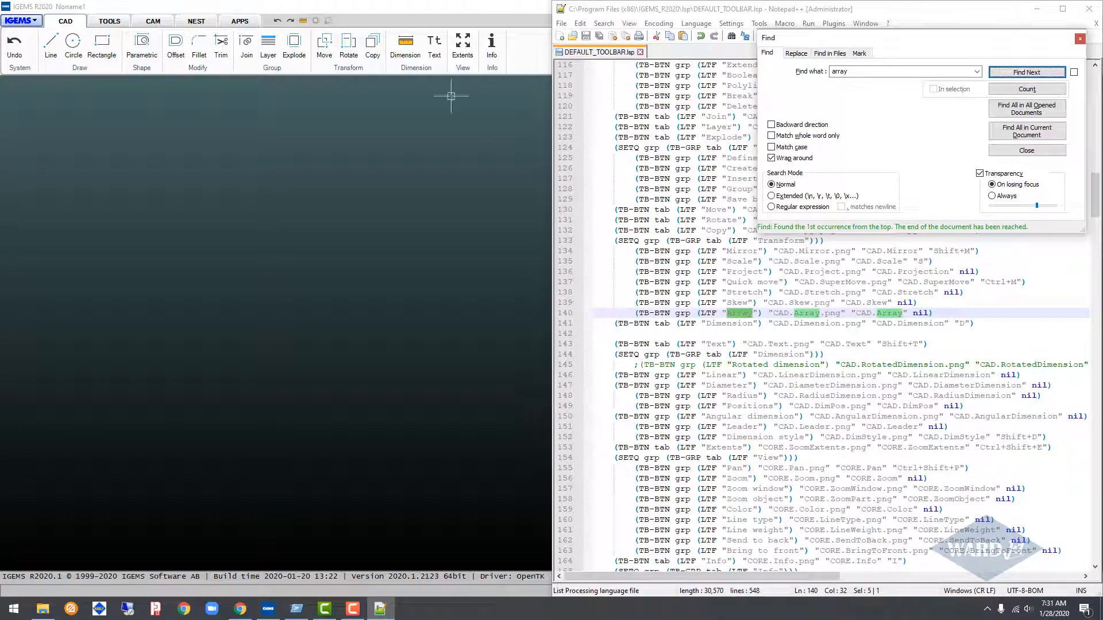
click(336, 68)
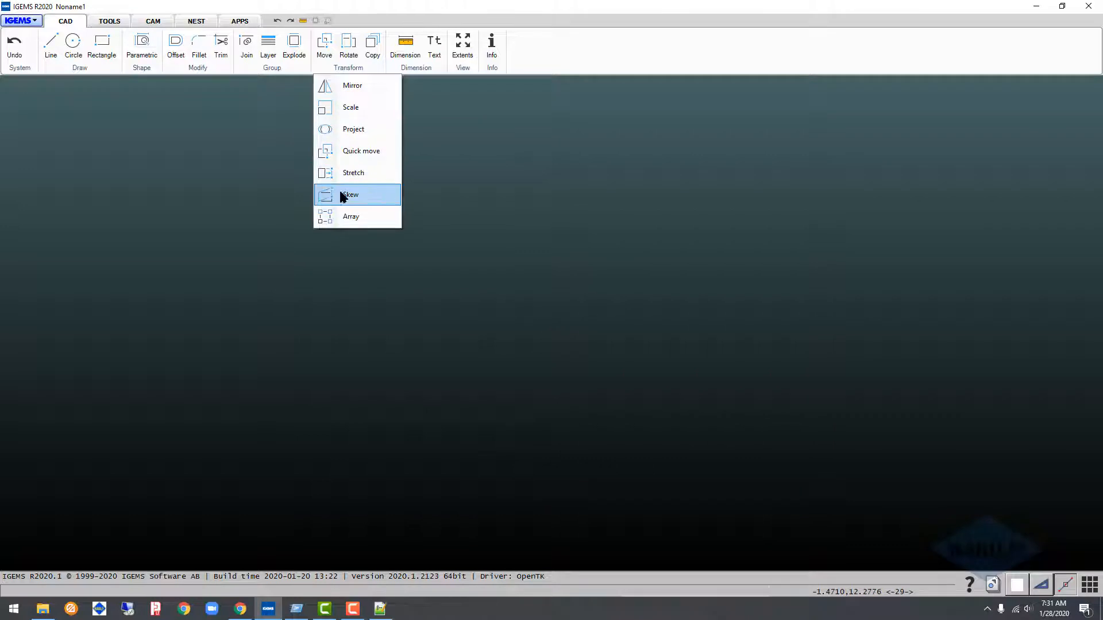
key(alt+Tab)
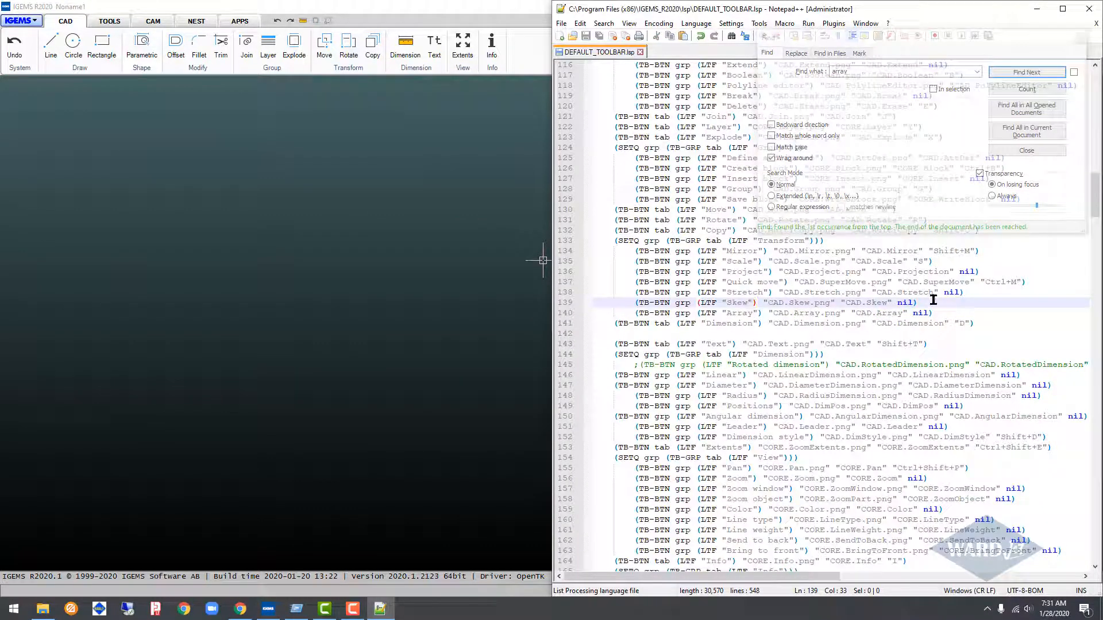
Move the Array button line from the end of the Transform group list to a new line directly below the Copy button line.
click(576, 313)
key(ctrl+c)
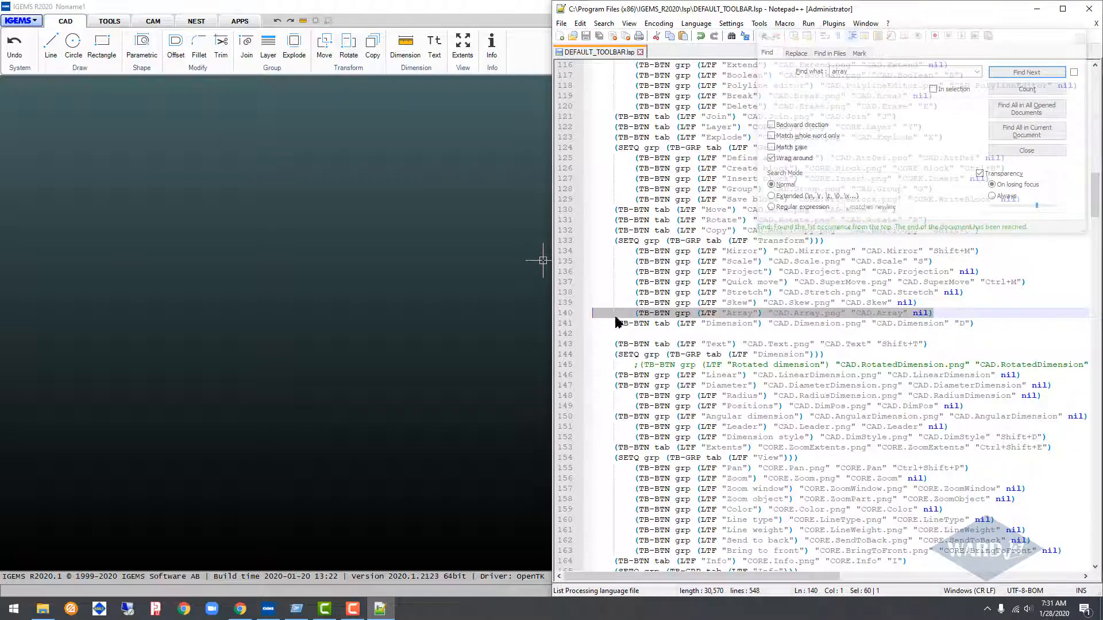
key(Delete)
scroll(757, 300, up, 2)
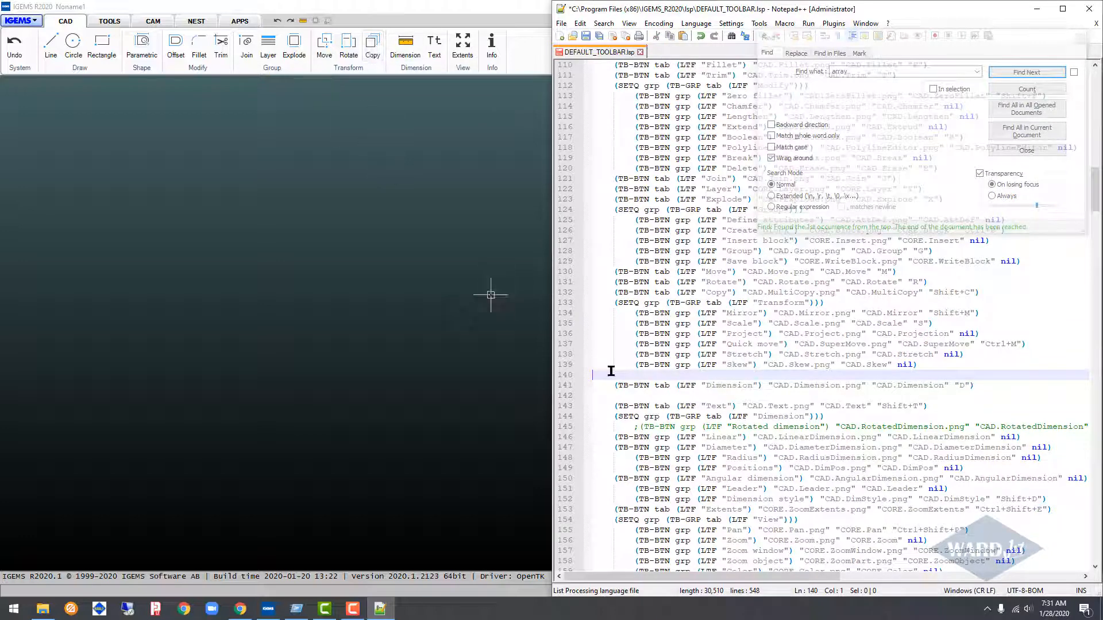
click(798, 282)
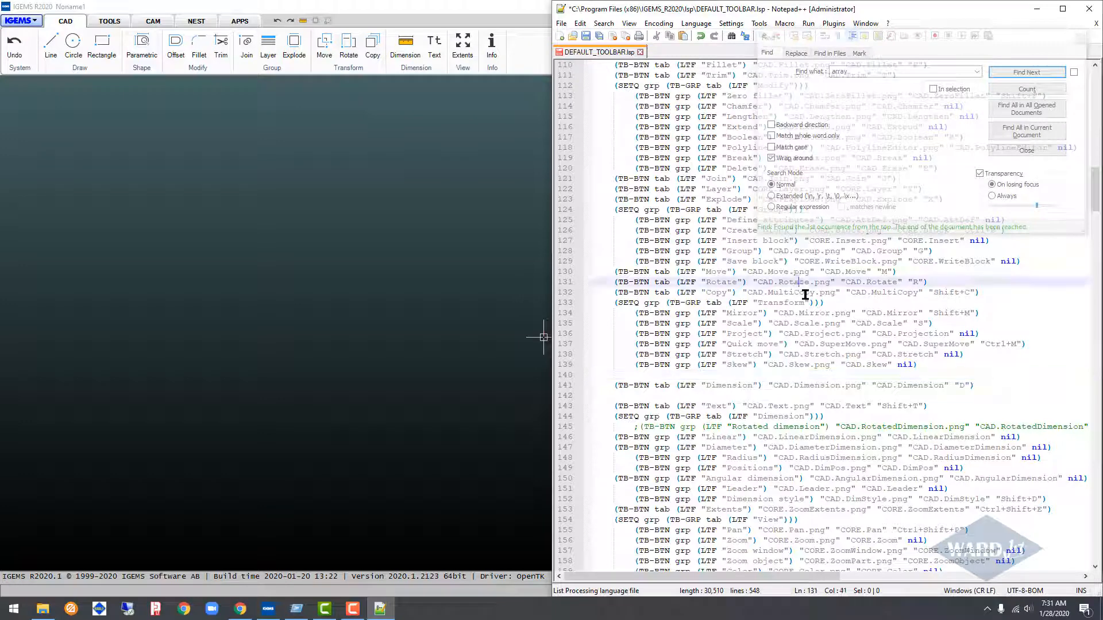
click(818, 291)
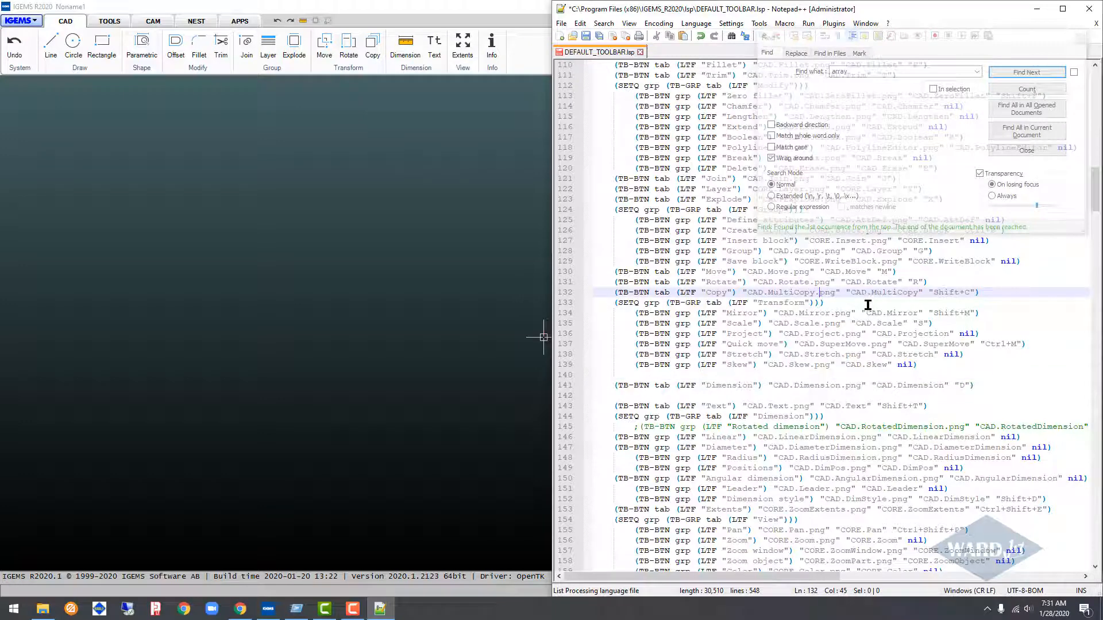
click(984, 288)
key(Return)
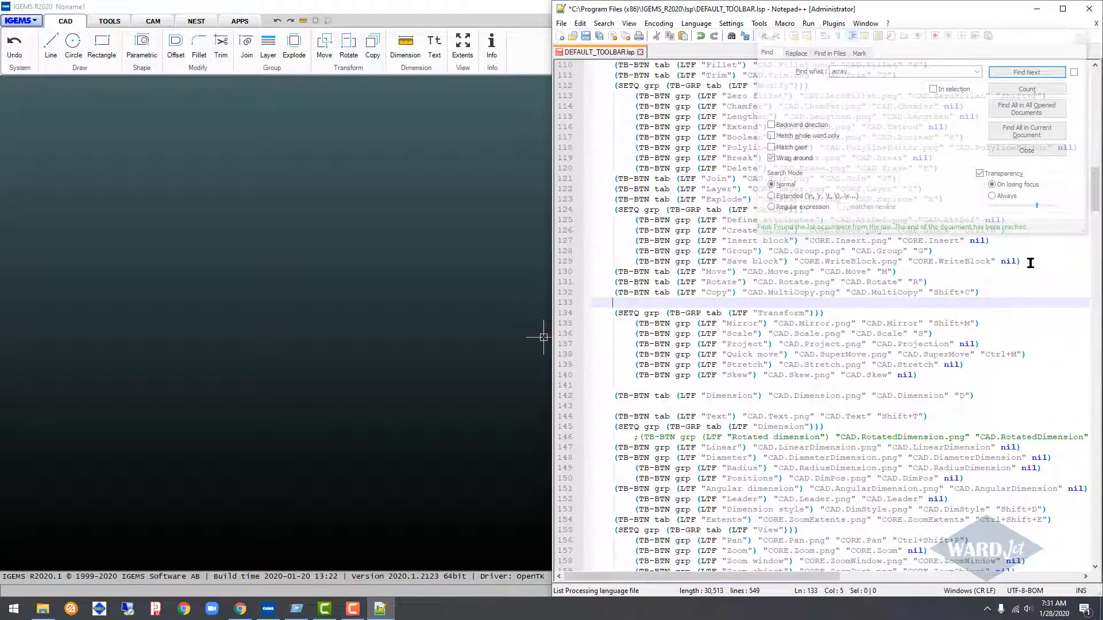
key(ctrl+v)
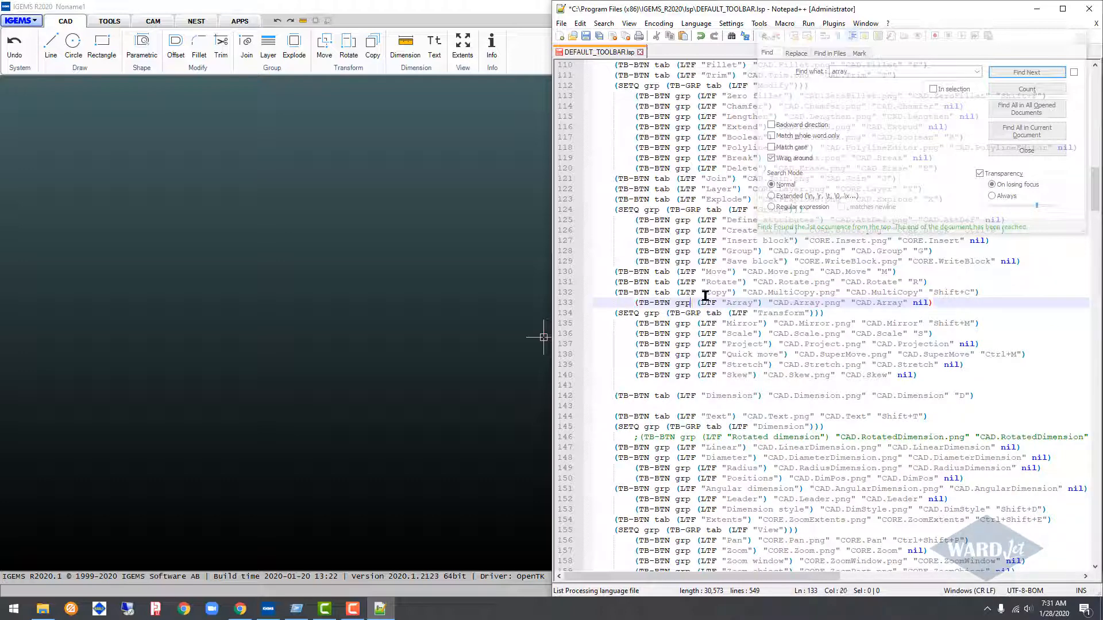
Replace grp with tab on the Array button line and save the toolbar file.
key(BackSpace)
key(BackSpace)
key(BackSpace)
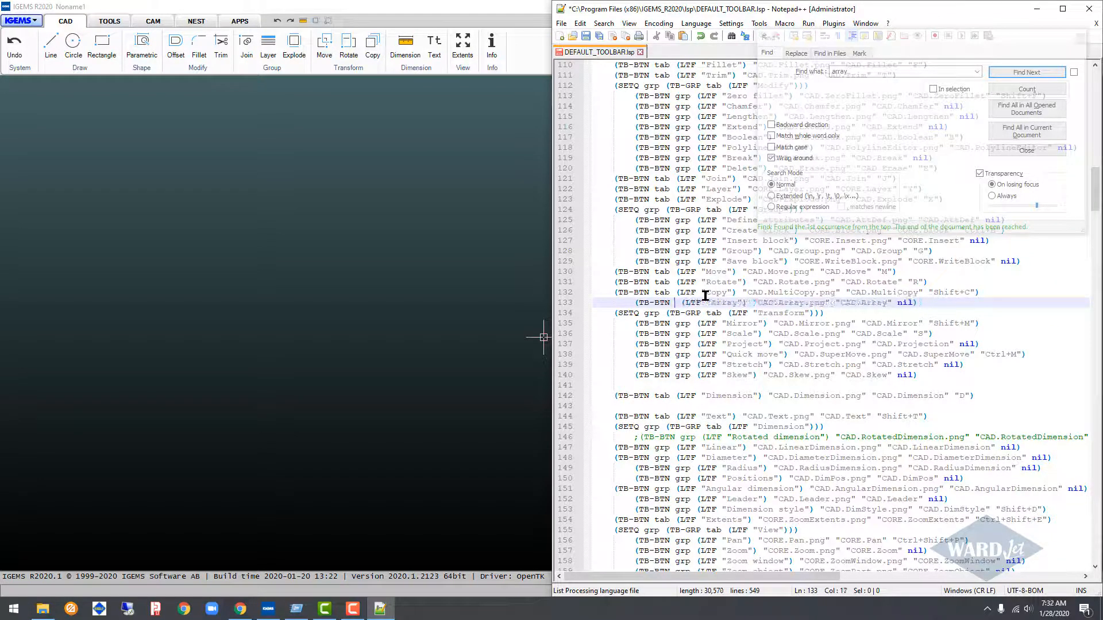
text(tab)
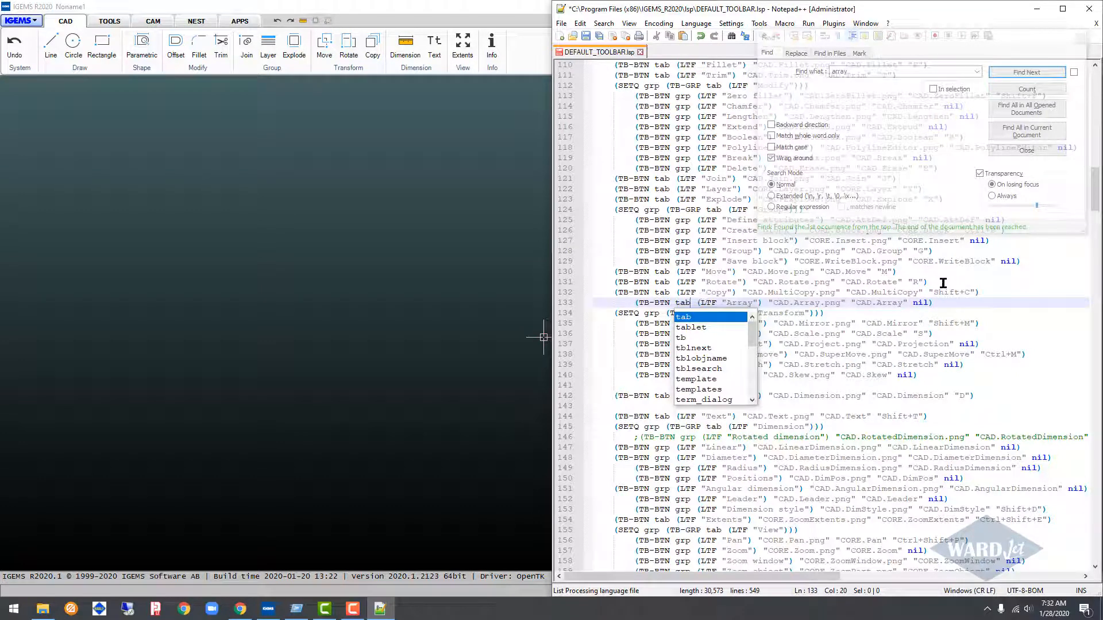
click(945, 302)
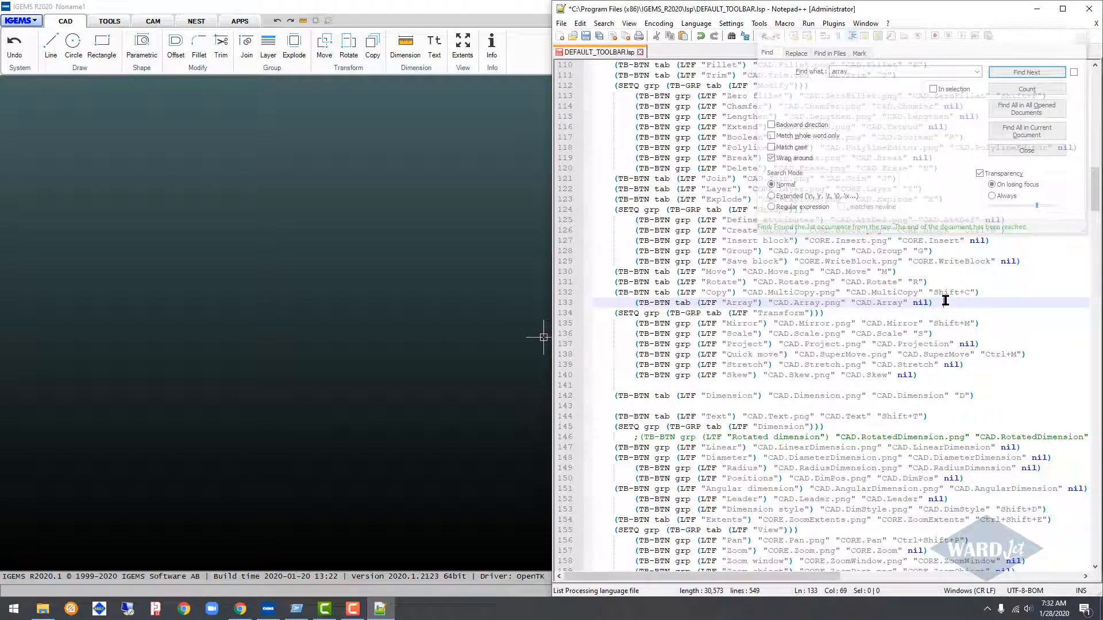
key(ctrl+s)
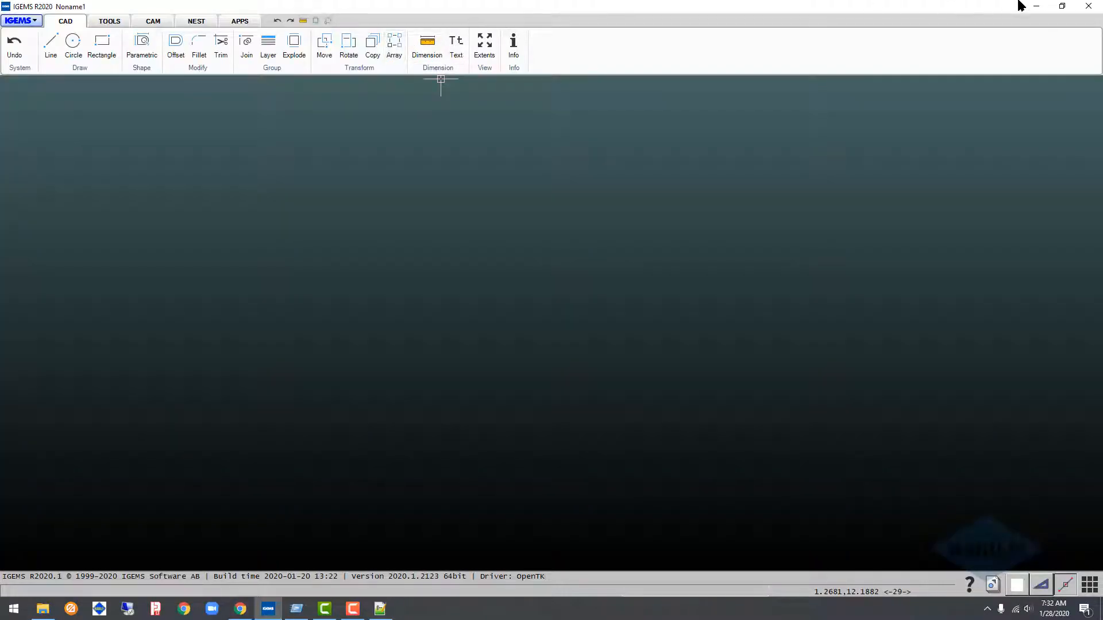
Dock the IGEMS window beside the code editor at half-screen size and display the CAM commands.
click(1062, 6)
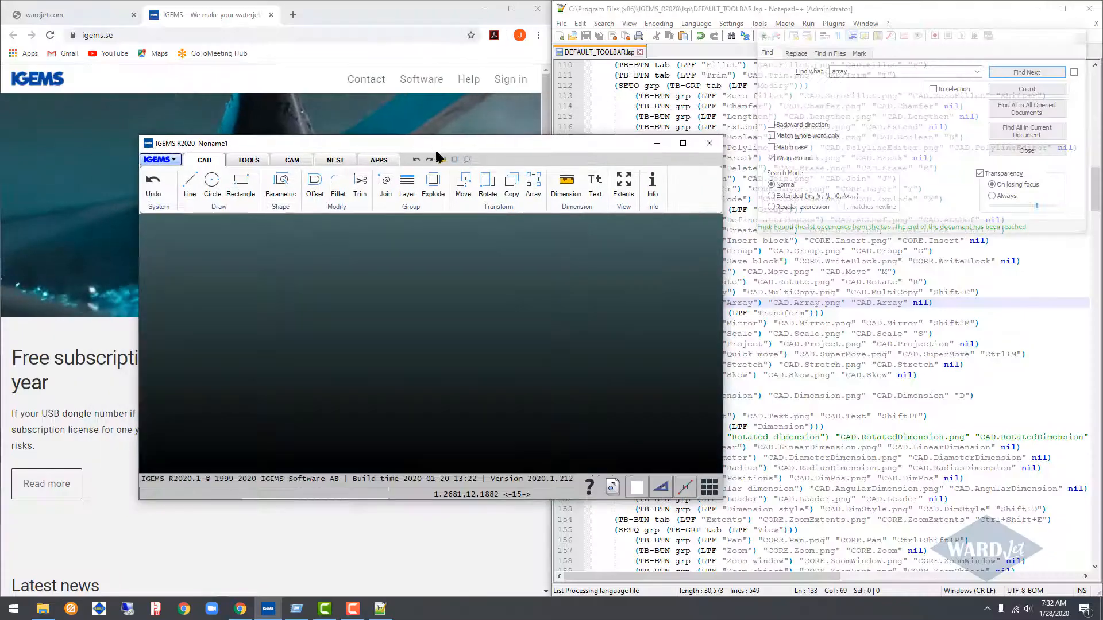
drag(425, 139, 3, 198)
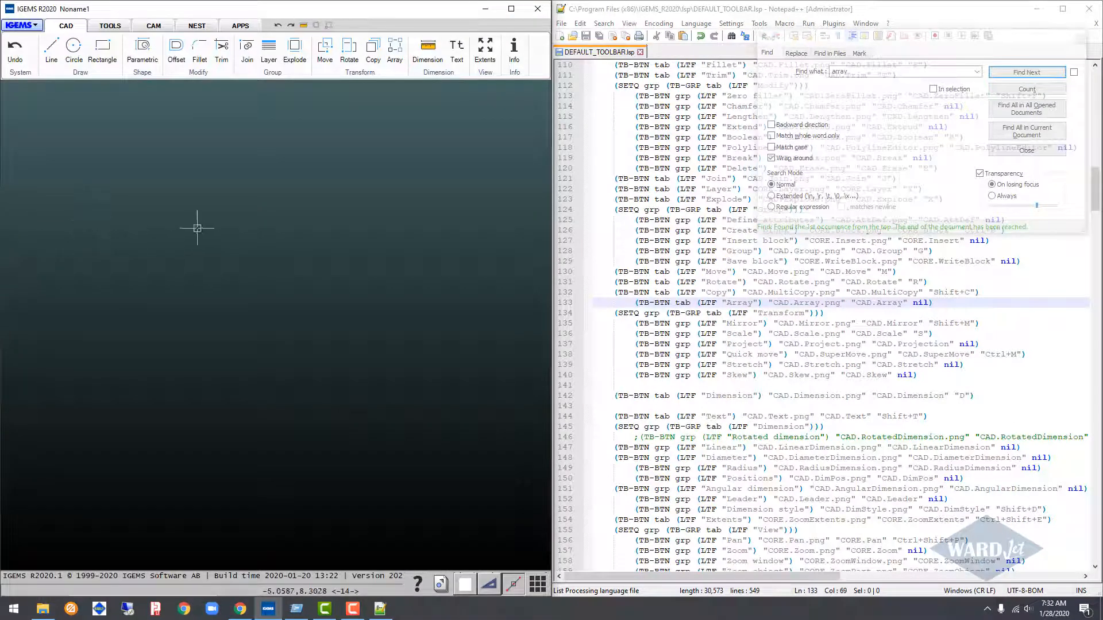
click(153, 26)
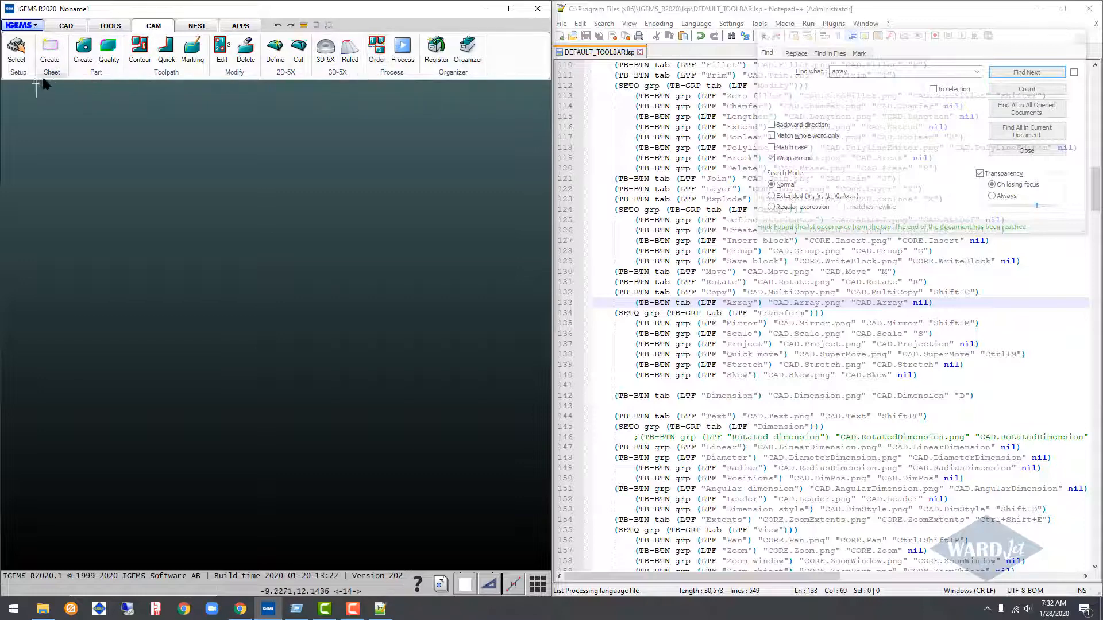
Count the occurrences of "create" and of "create-sh" in DEFAULT_TOOLBAR.lsp.
click(803, 9)
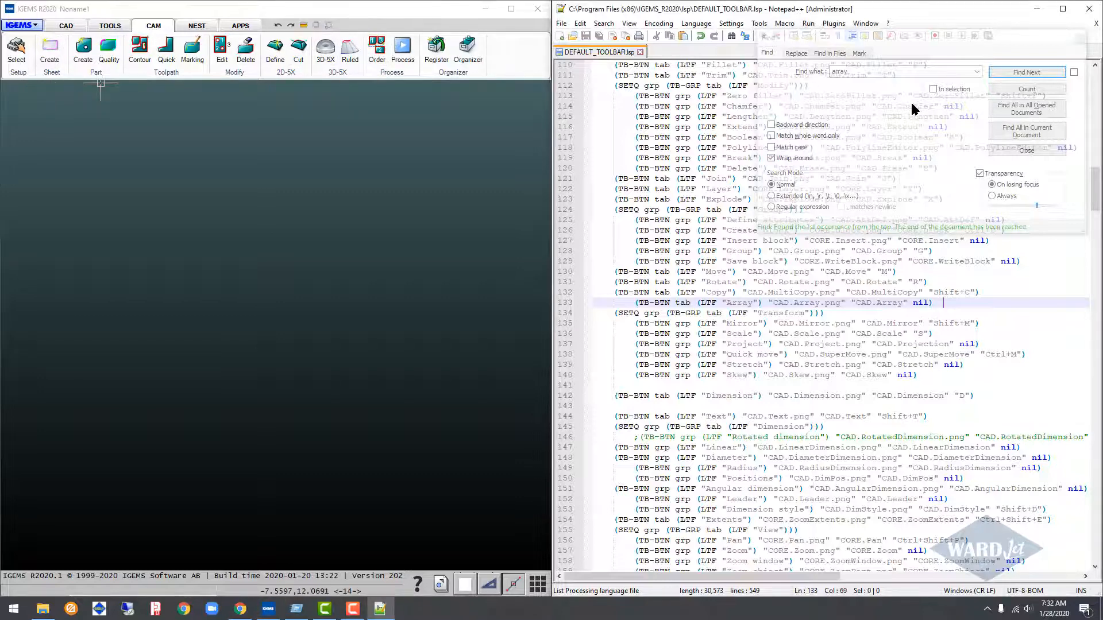
click(874, 71)
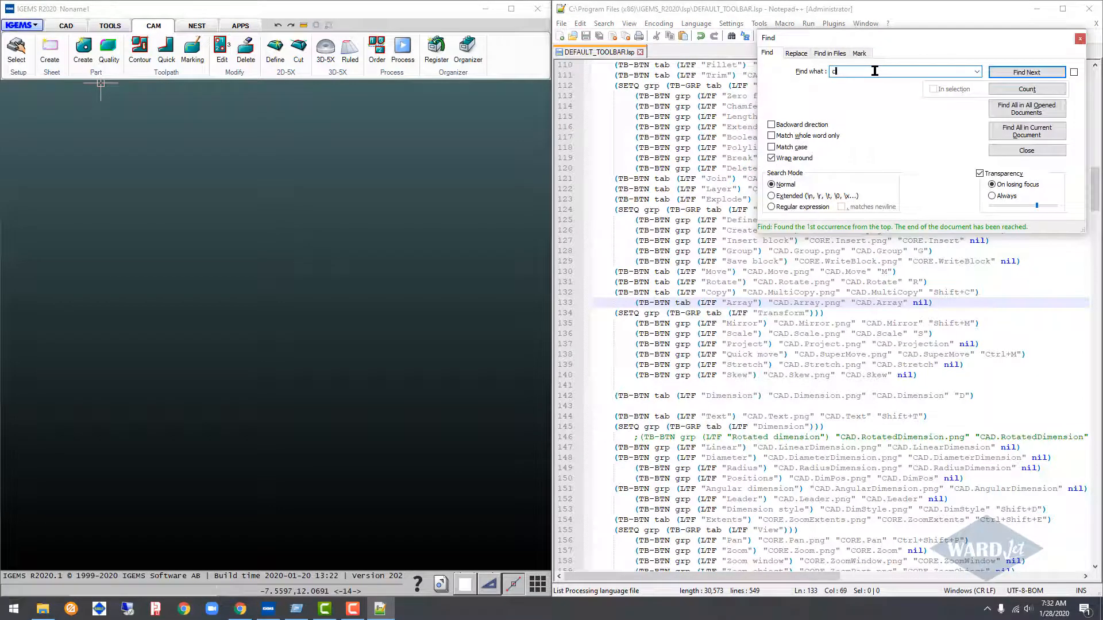
click(1027, 89)
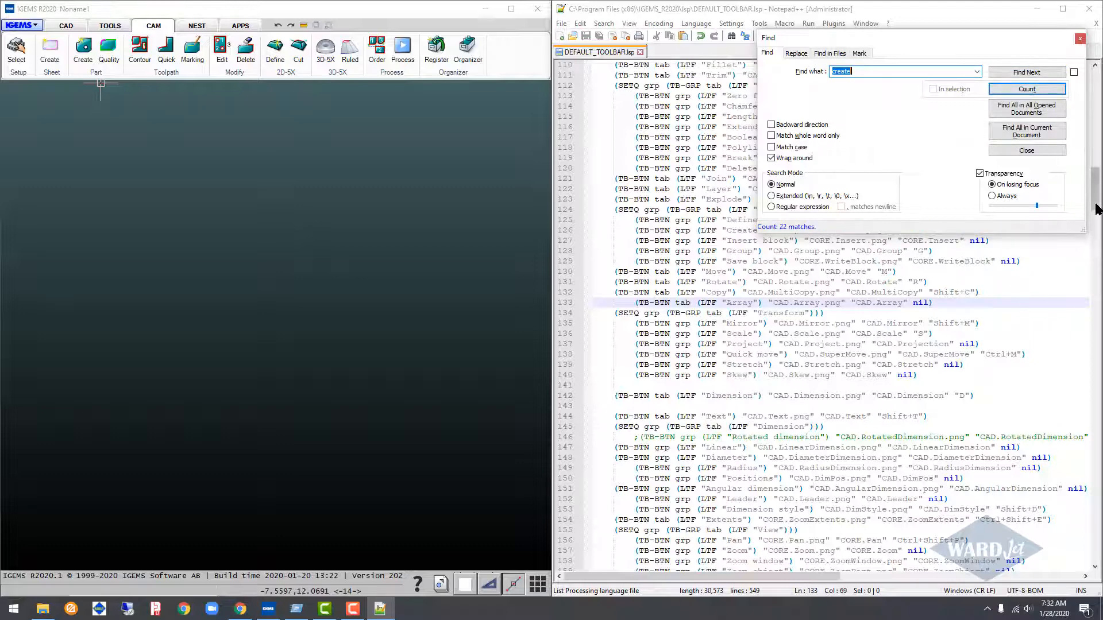
click(1027, 298)
scroll(1027, 299, up, 1)
click(874, 70)
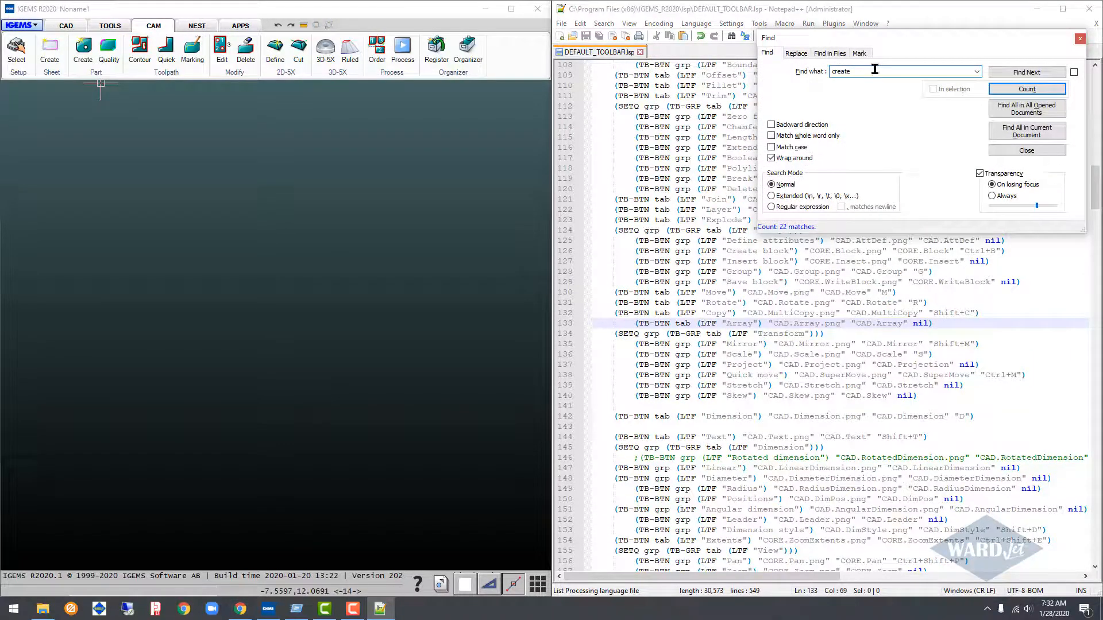
text(-sh)
click(1027, 89)
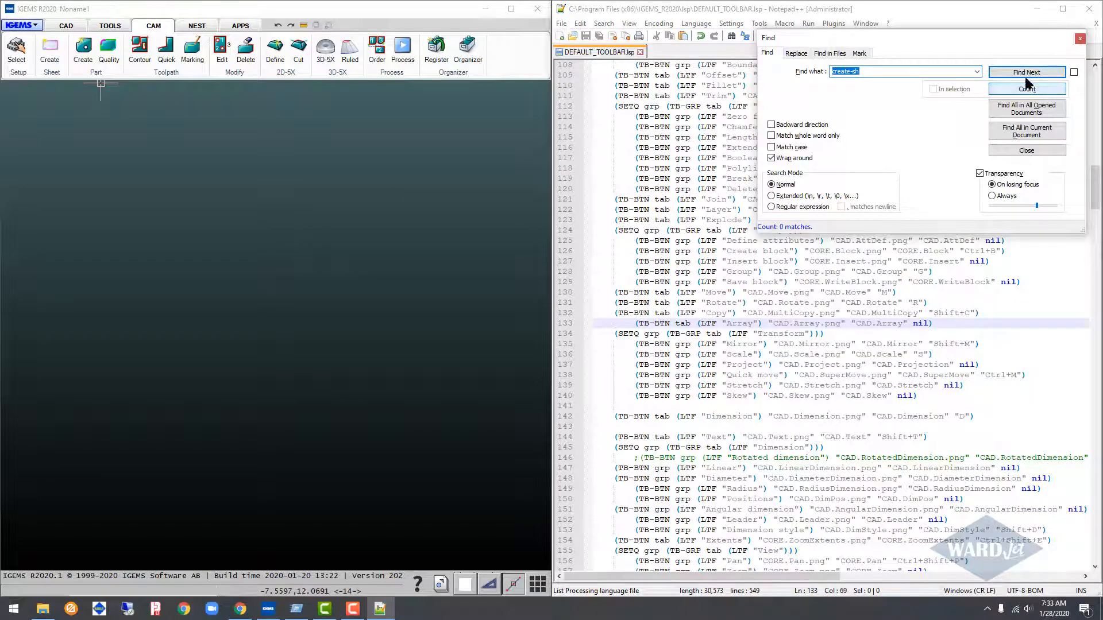
Search for "create" again to reach the sheet Create button line and check the surrounding CAM tab and Setup group lines.
click(883, 70)
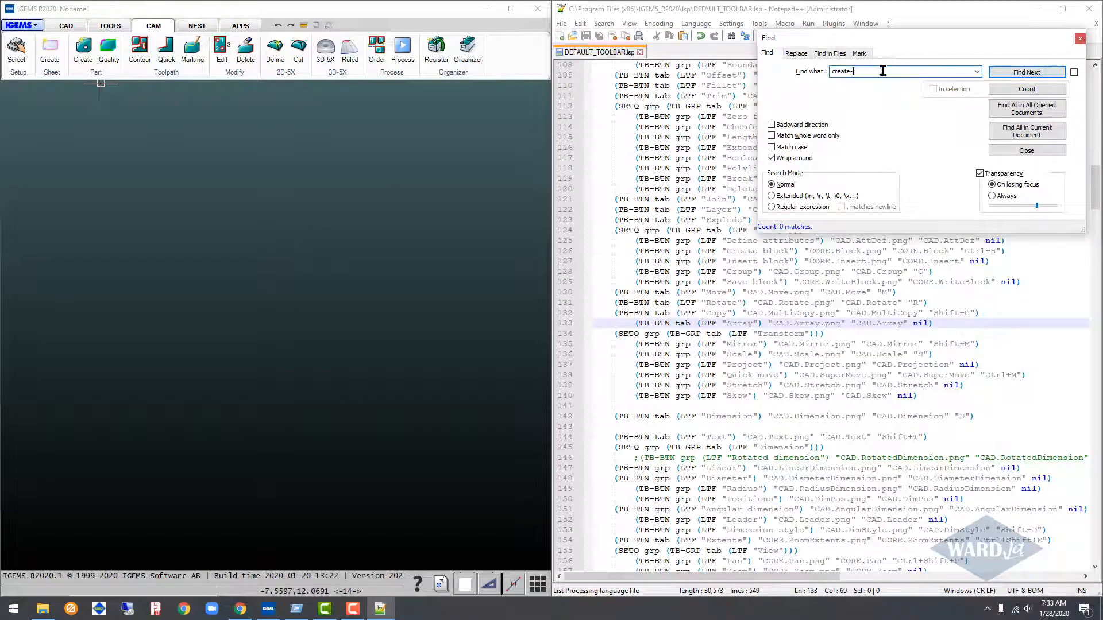
text(e)
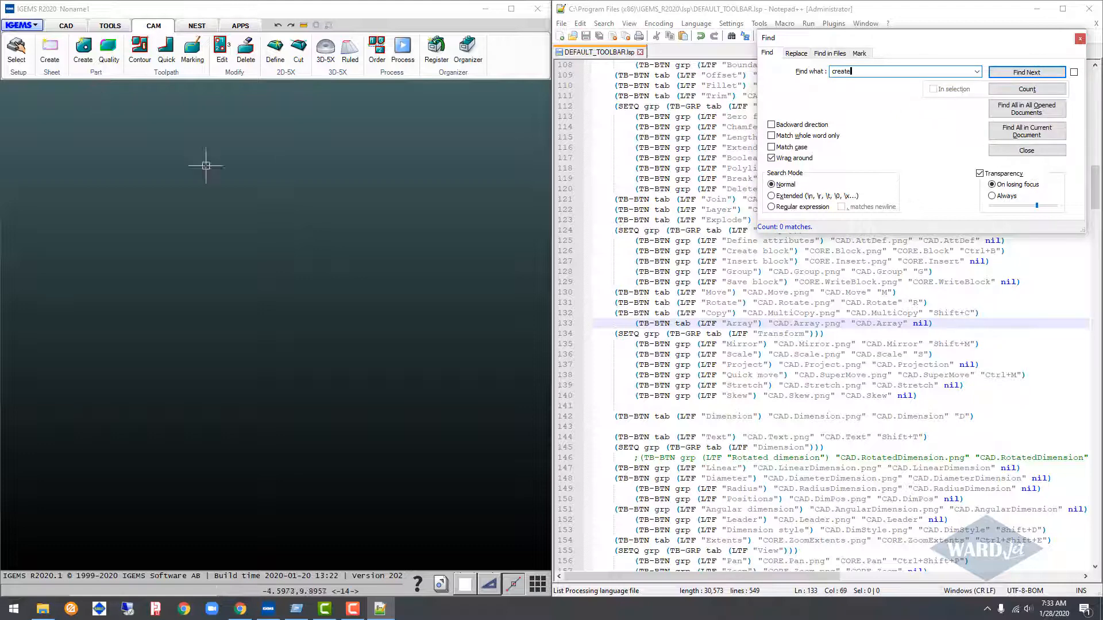
drag(1095, 193, 1094, 175)
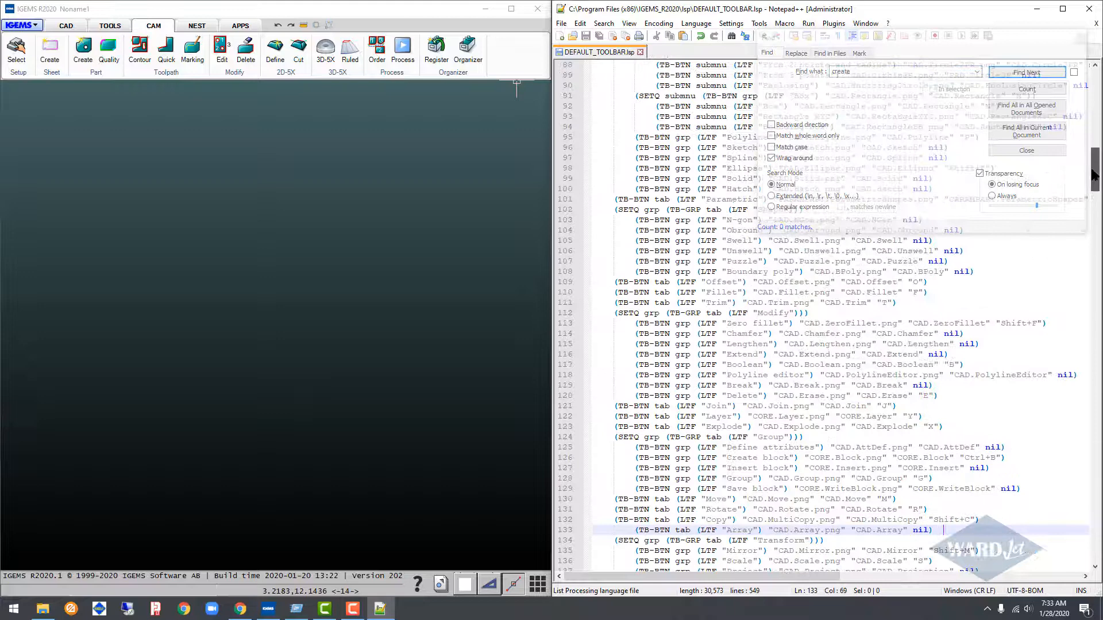
click(896, 75)
click(1002, 75)
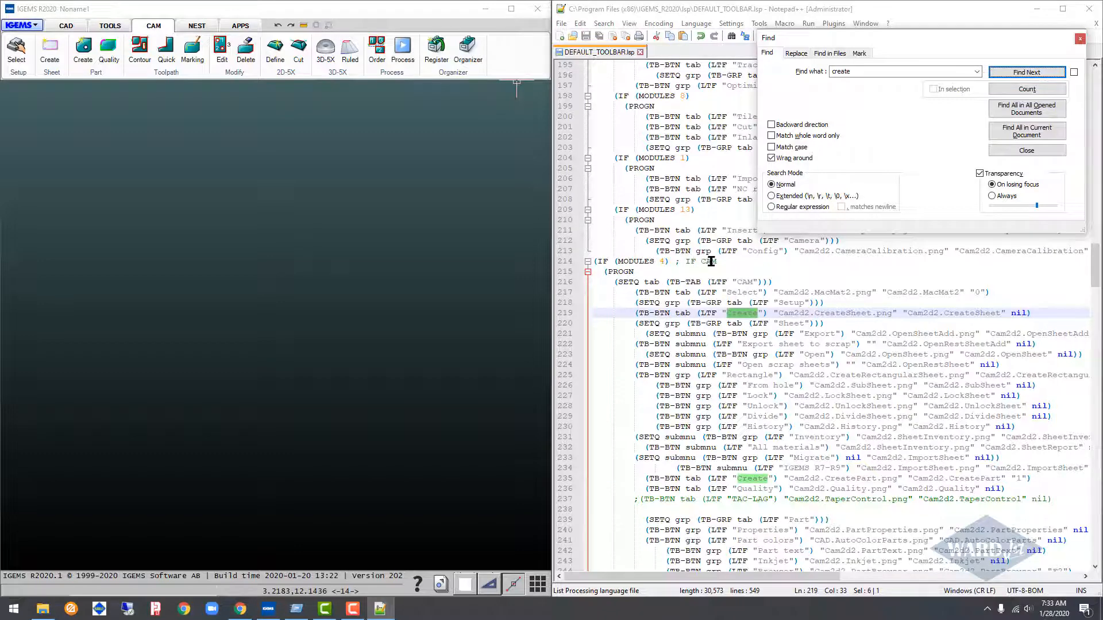
drag(702, 262, 713, 262)
click(754, 282)
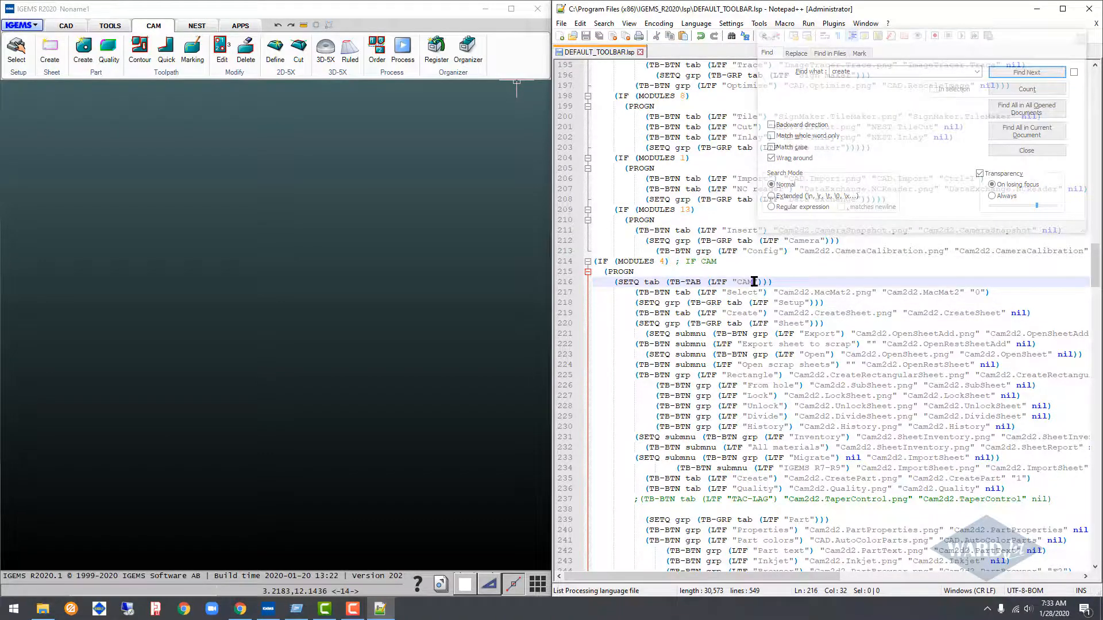
drag(814, 293, 820, 293)
click(807, 302)
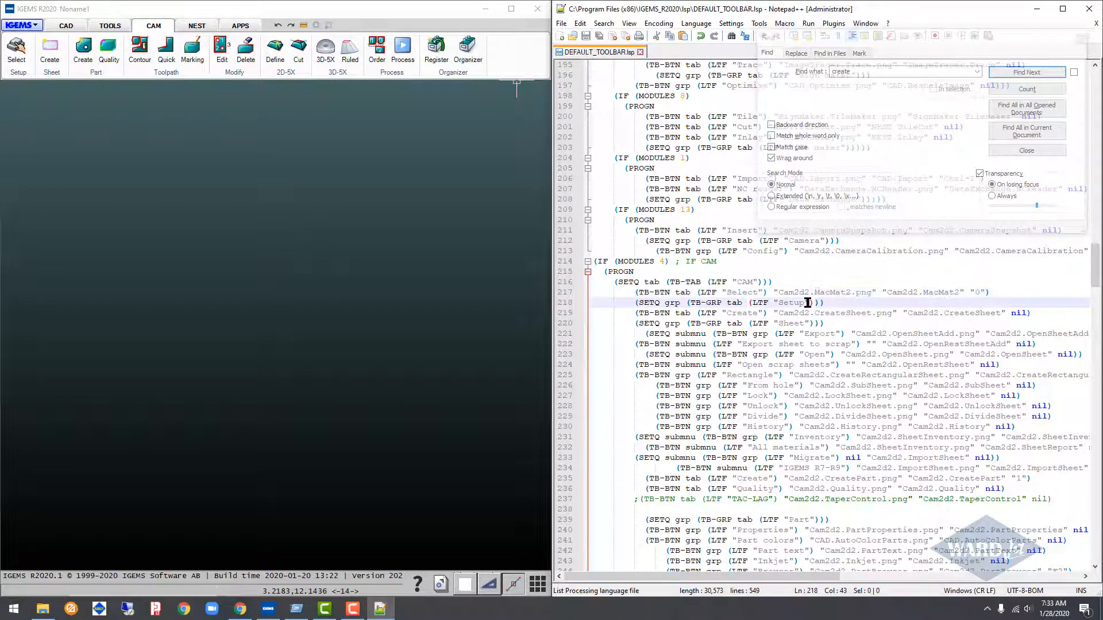
click(823, 314)
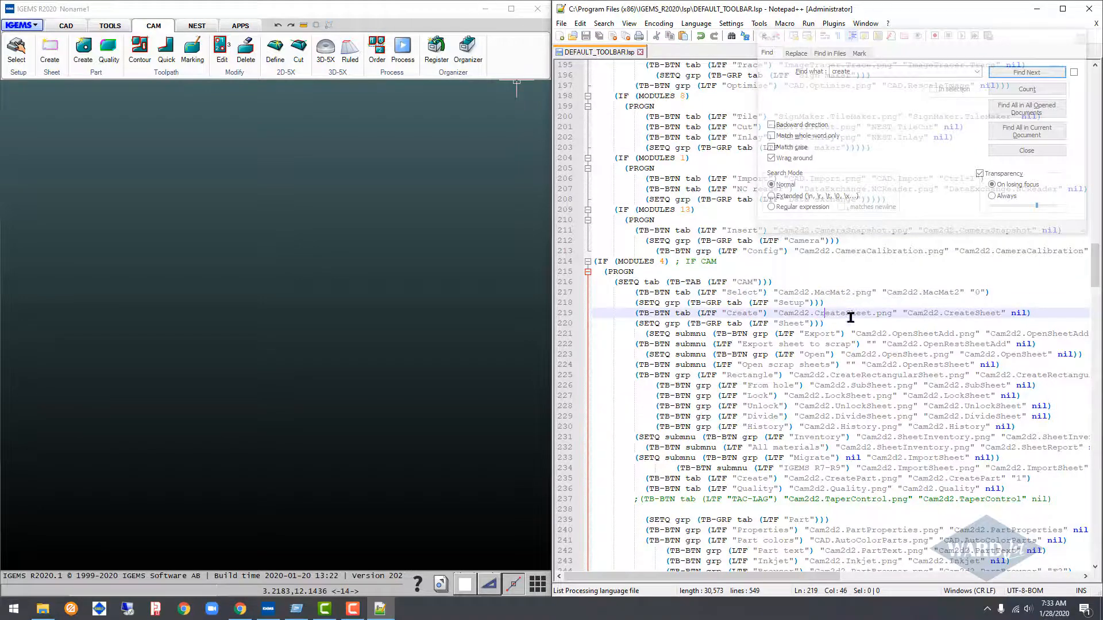
Cut the sheet Create button line from between the Setup and Sheet group lines.
drag(1039, 313, 593, 312)
key(ctrl+c)
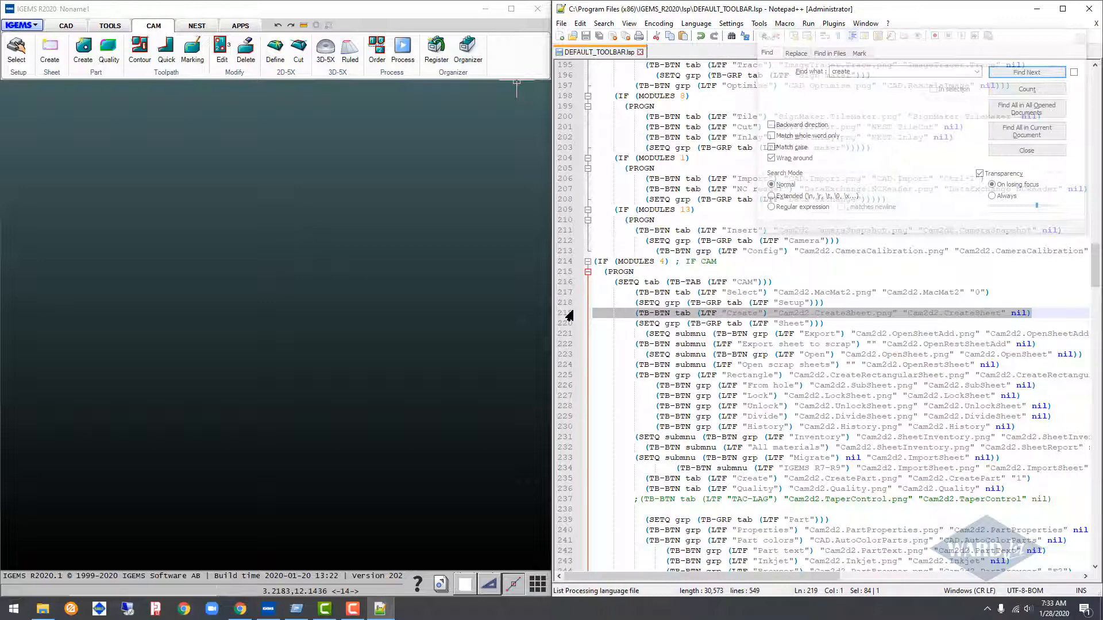
key(Delete)
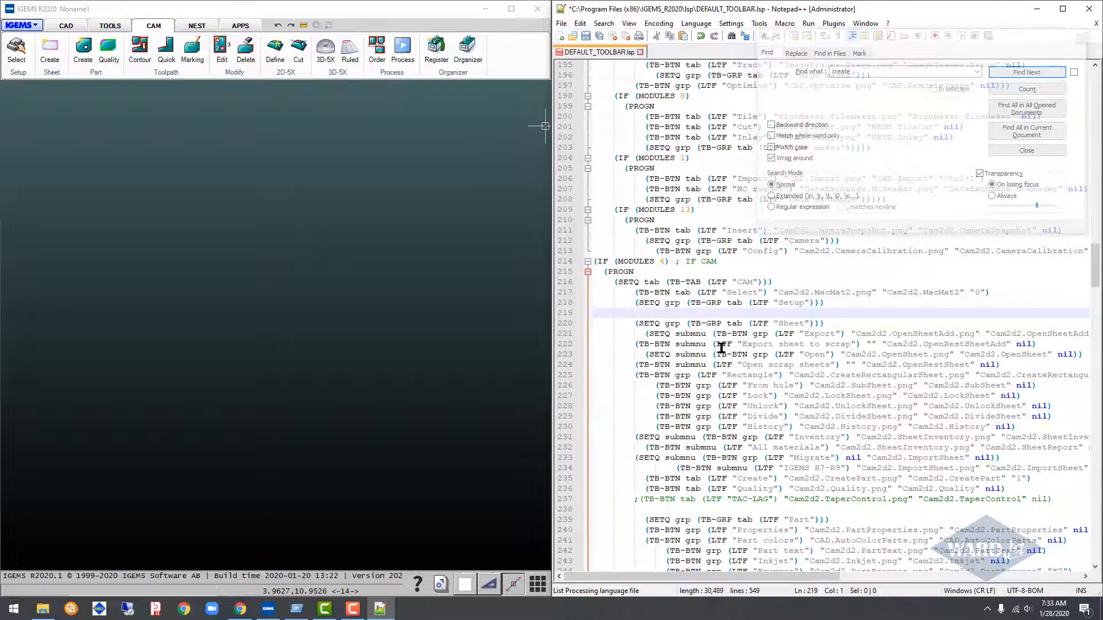
In the maximized code editor, paste the sheet Create line on a new line above the Order button line and reduce its indent.
scroll(741, 310, down, 5)
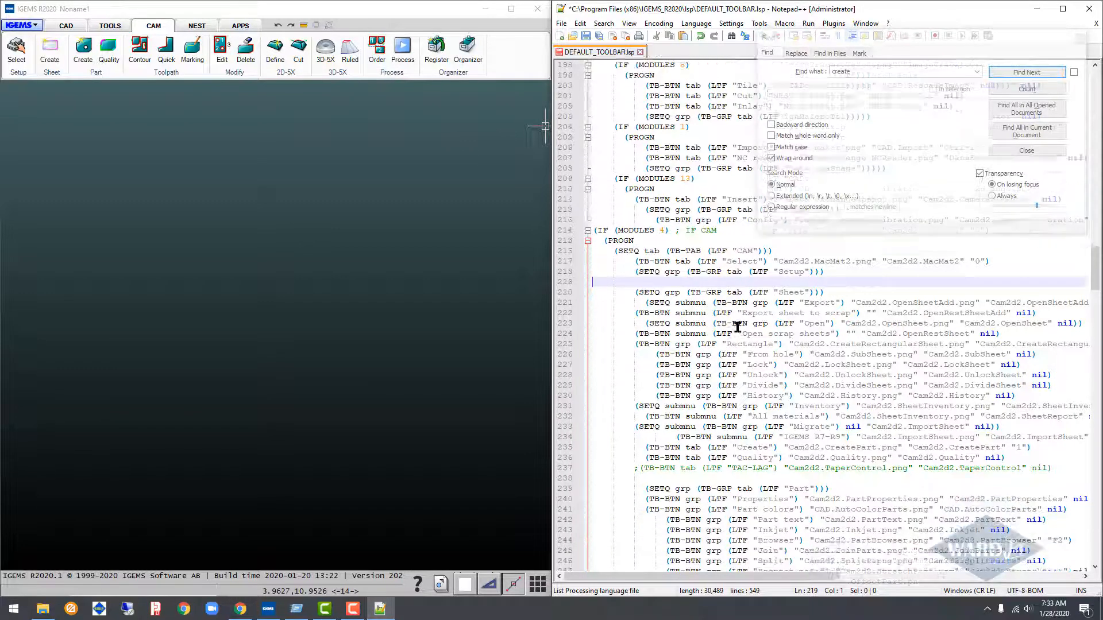
scroll(735, 333, down, 6)
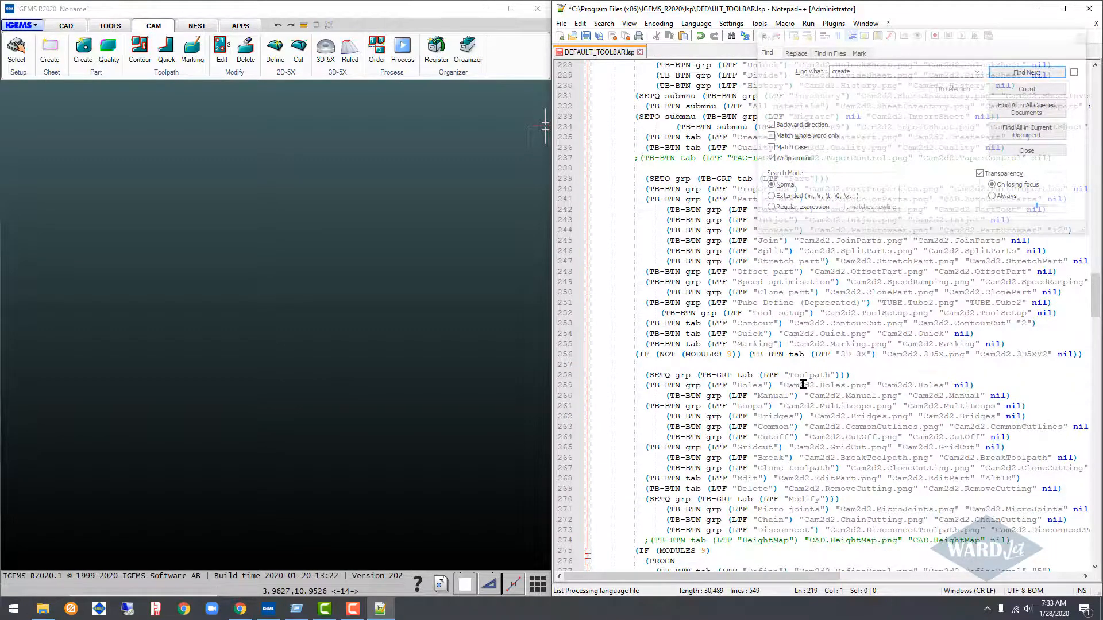
scroll(815, 382, down, 9)
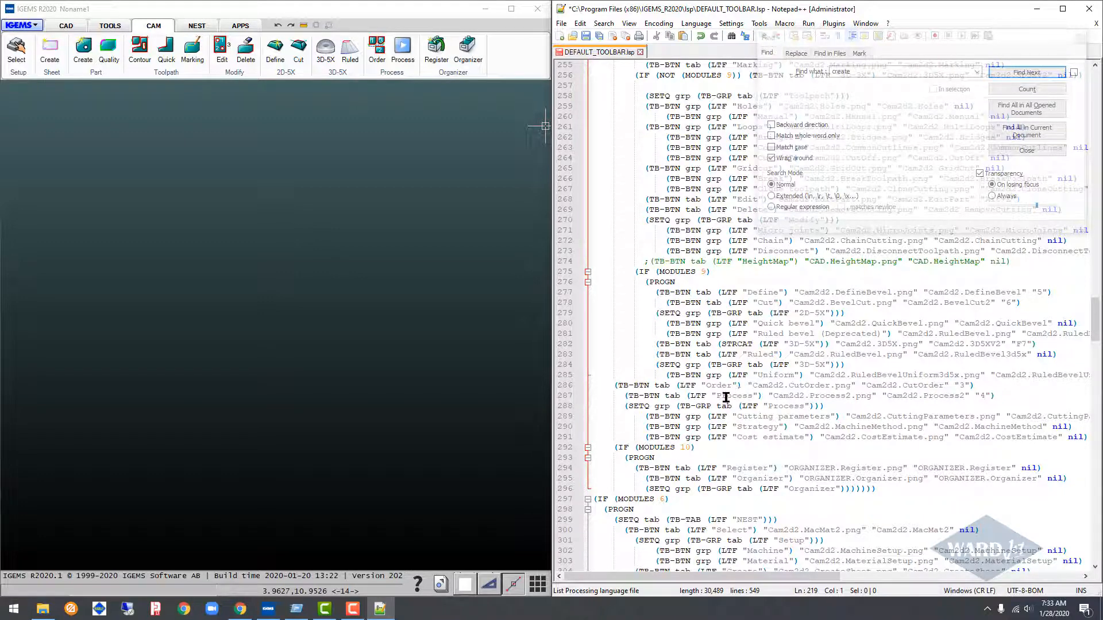
click(618, 383)
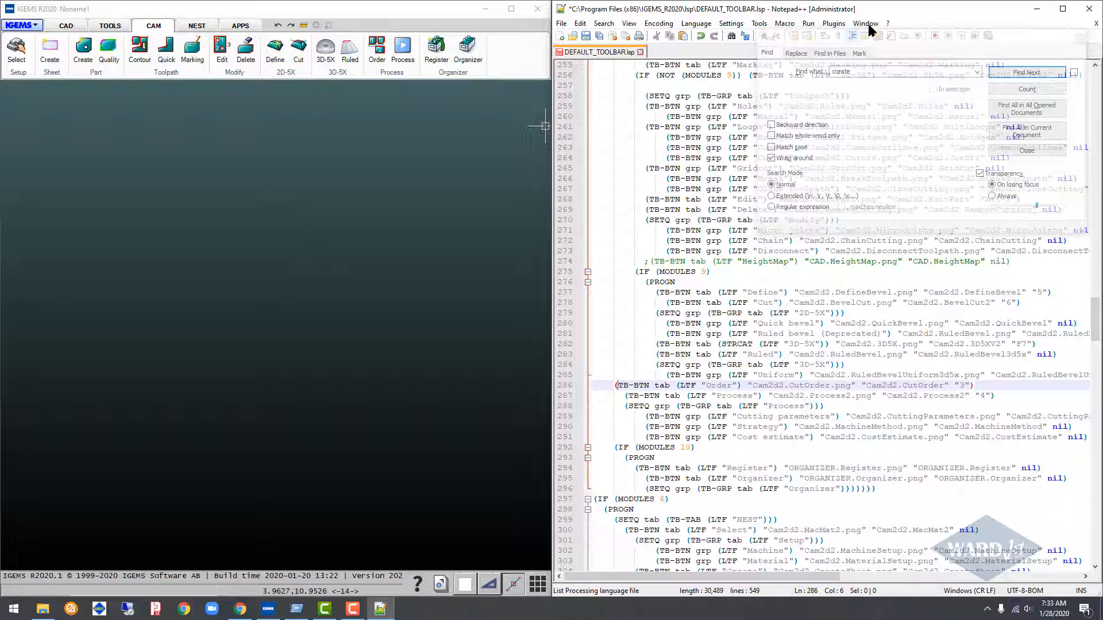
drag(898, 10, 813, 10)
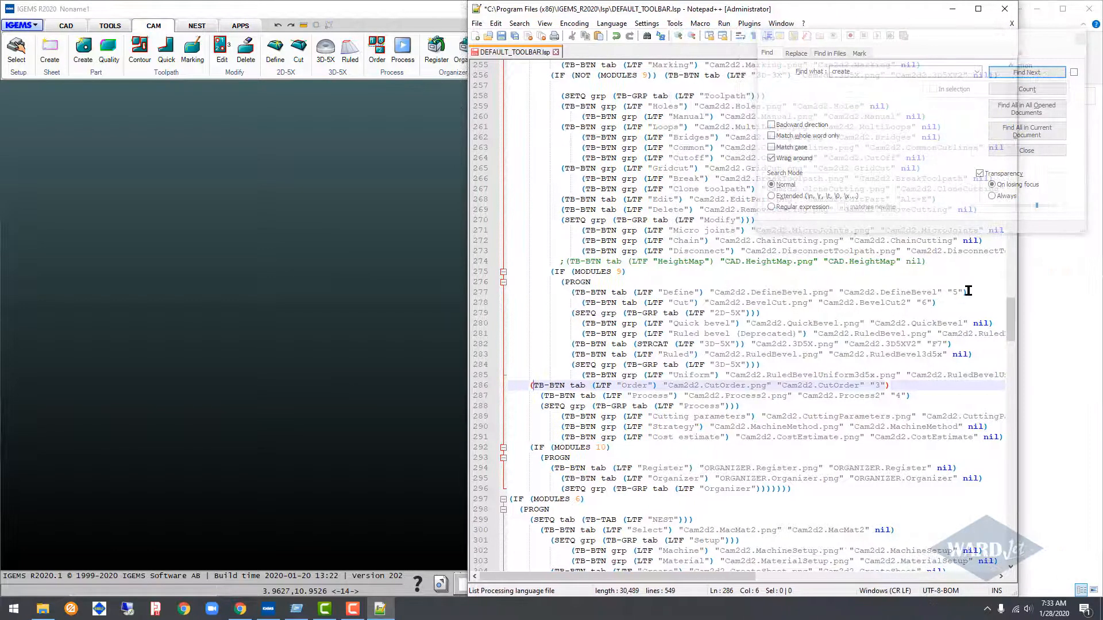
click(979, 9)
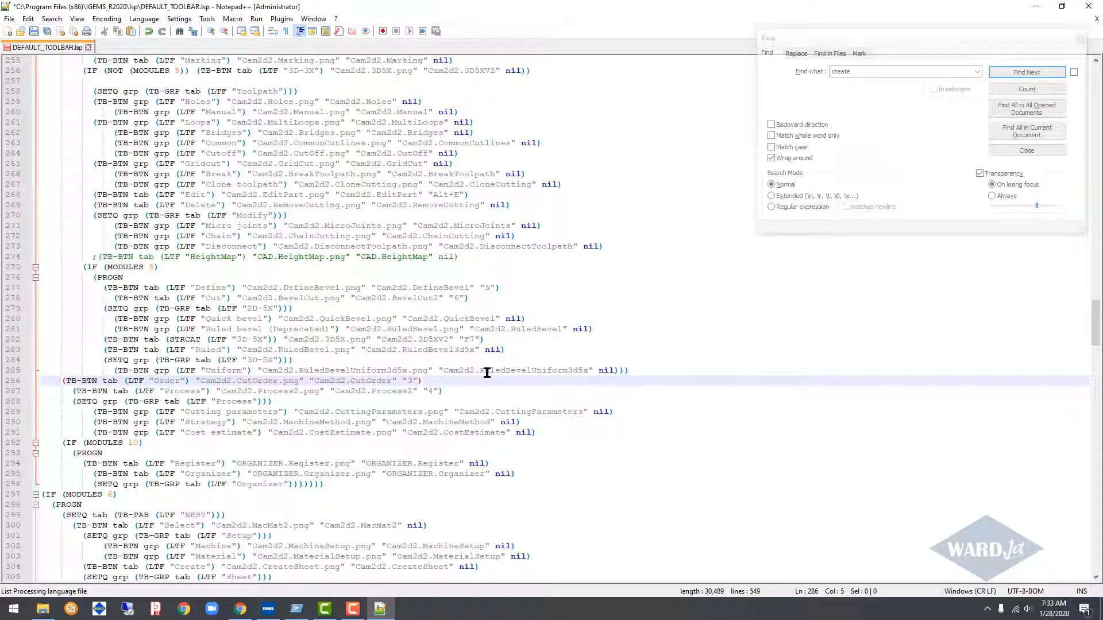
key(Return)
key(Up)
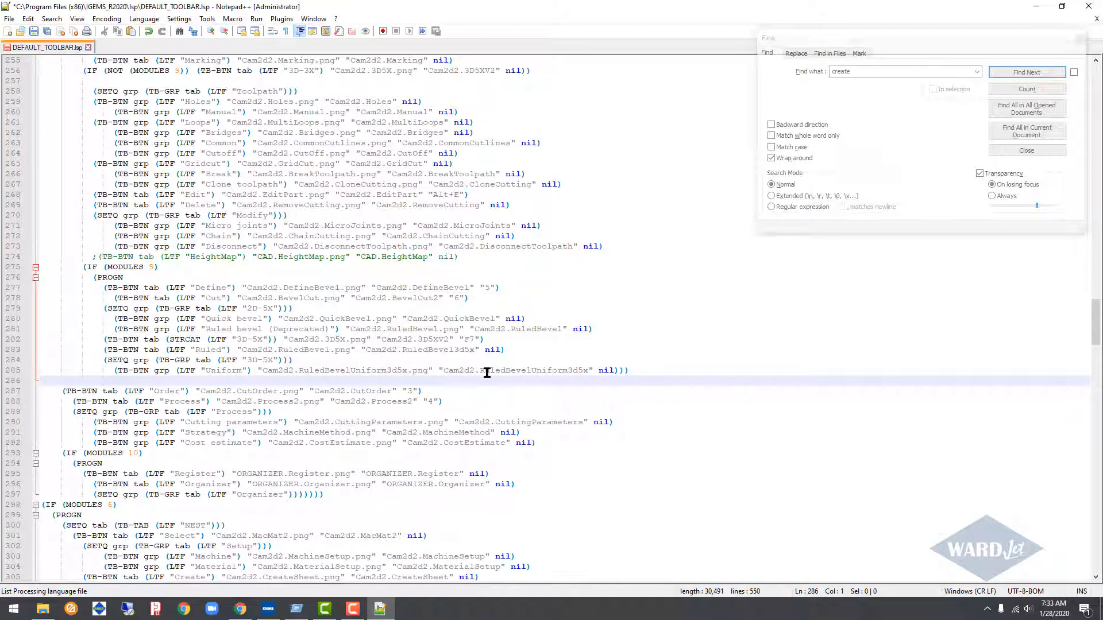
key(ctrl+v)
key(Home)
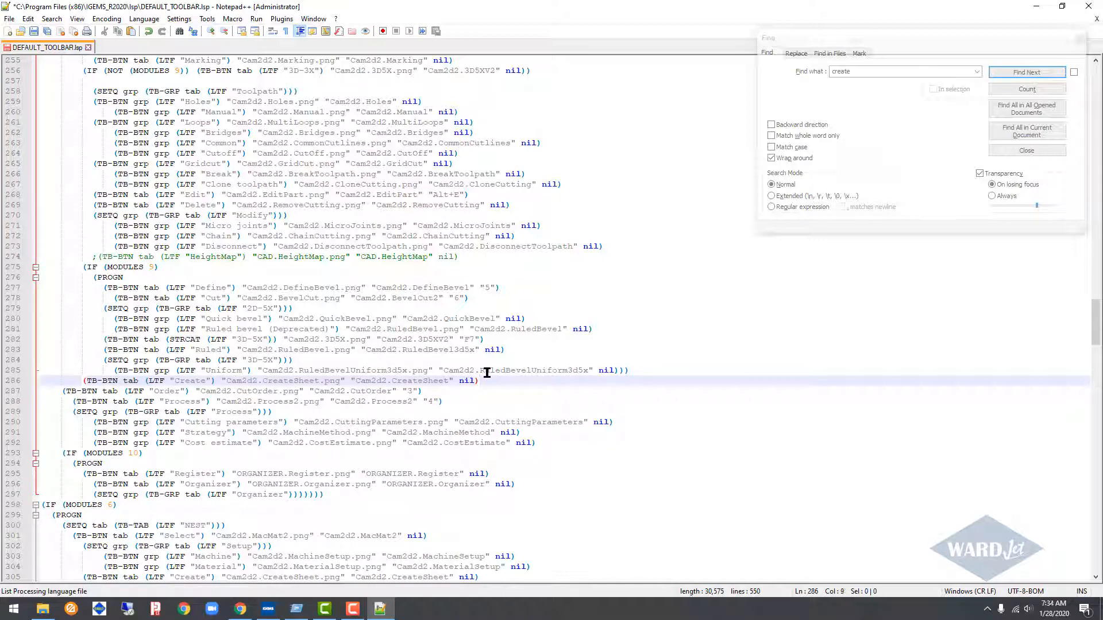
key(BackSpace)
key(BackSpace)
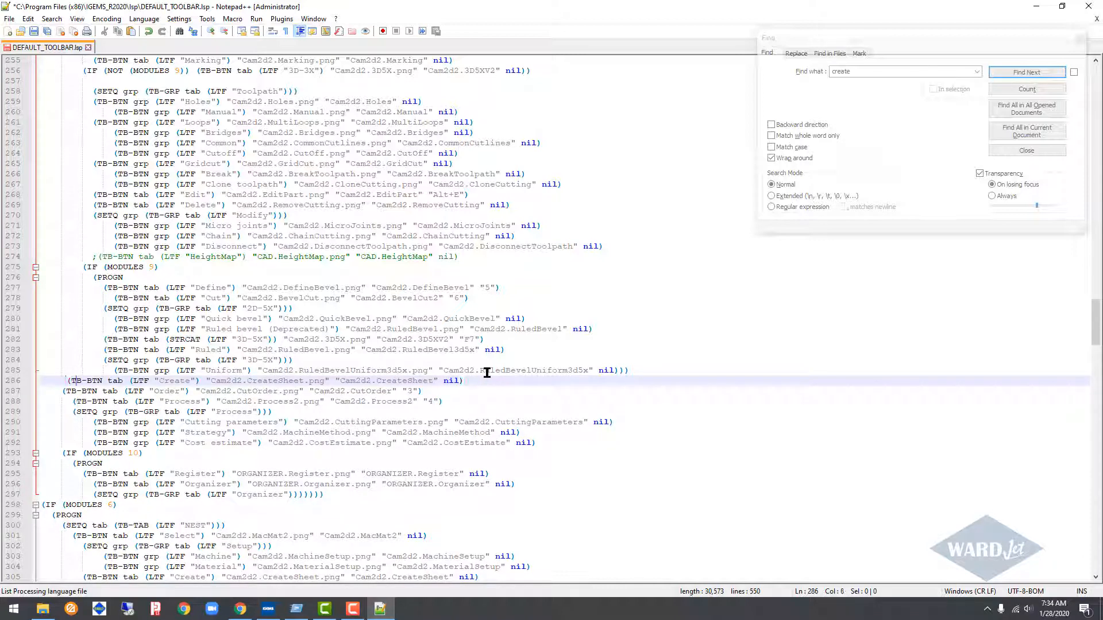
Save the toolbar file with the sheet Create line placed above the Order line.
key(Right)
key(Right)
key(Right)
key(Right)
key(Right)
key(Right)
key(Right)
key(Right)
click(34, 33)
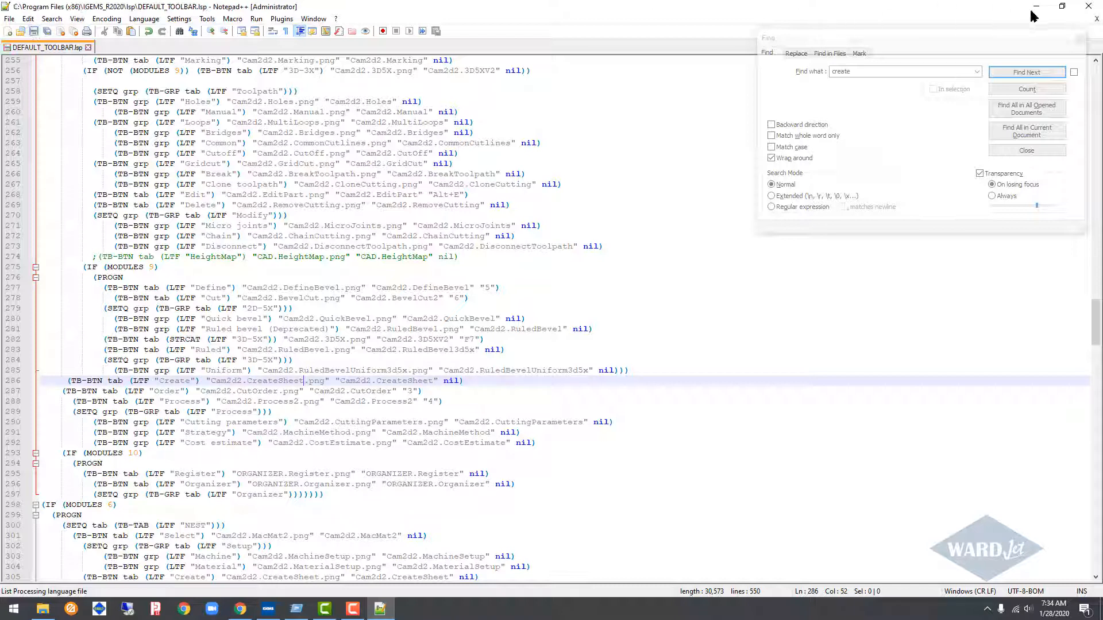
Restore the code editor's smaller window, restart IGEMS and display the CAM commands to check the Sheet and Process groups.
click(1062, 6)
drag(525, 32, 1102, 1)
click(530, 7)
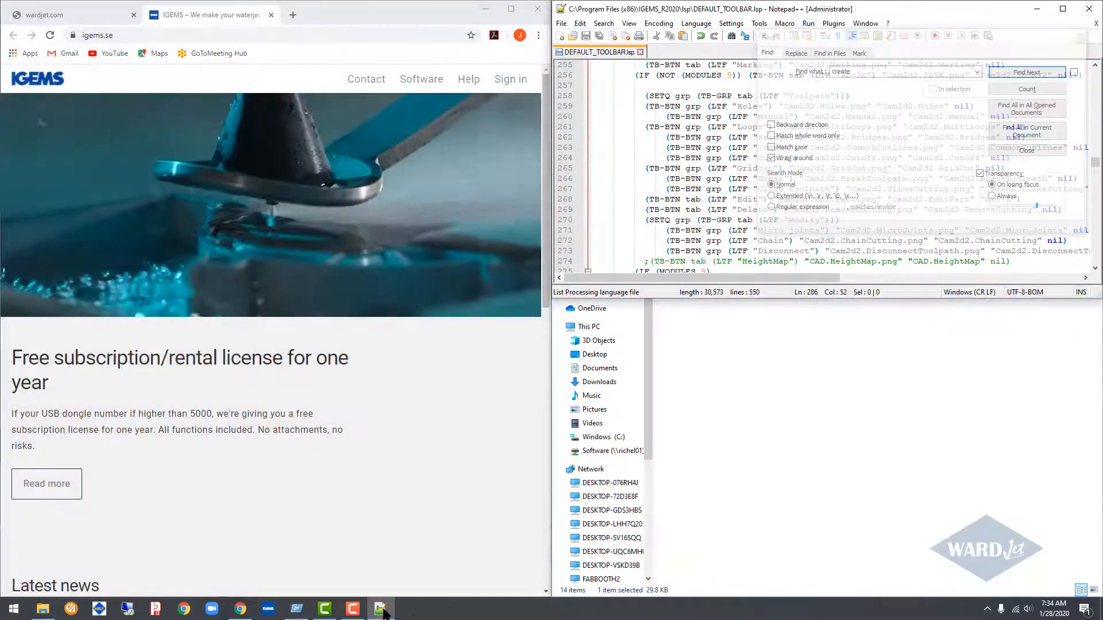
click(267, 610)
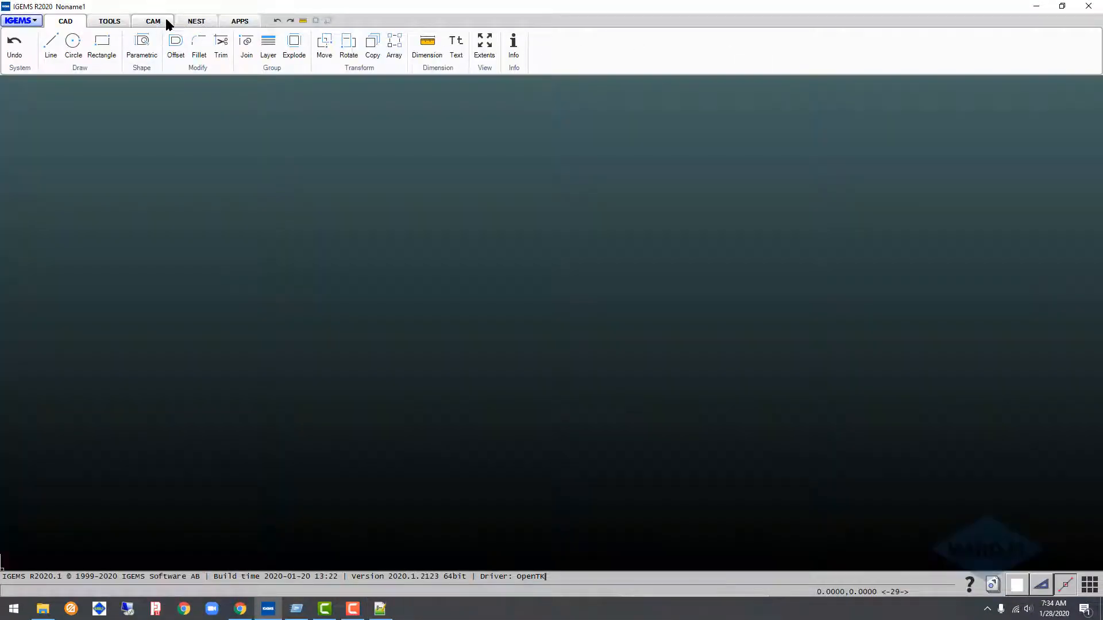
click(166, 22)
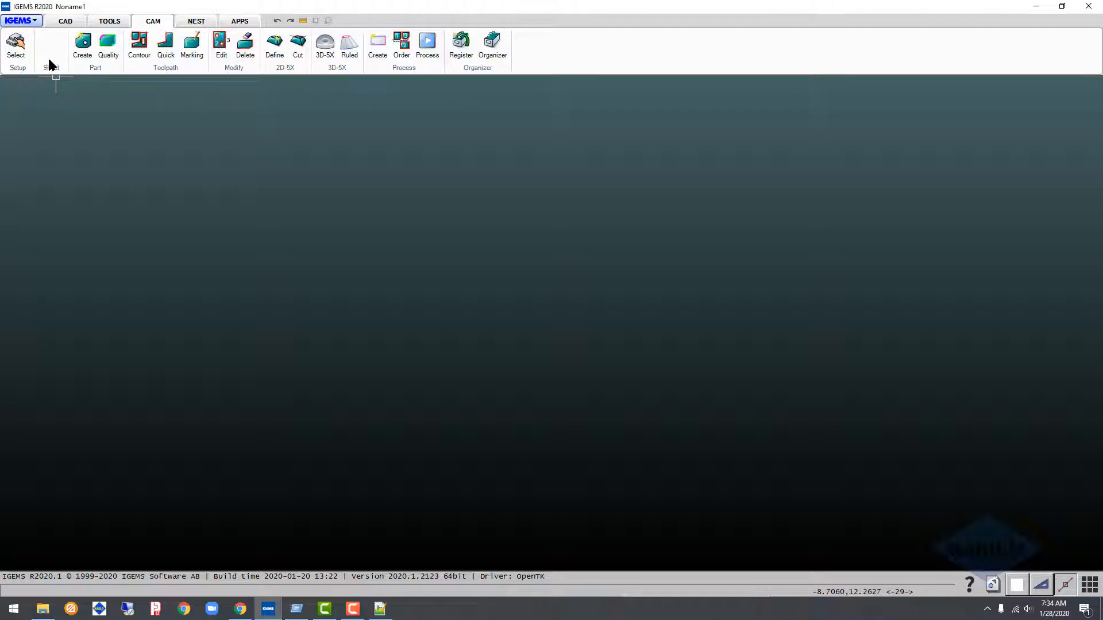
Switch back to Notepad++, maximize it and undo the relocation of the sheet Create line.
click(384, 609)
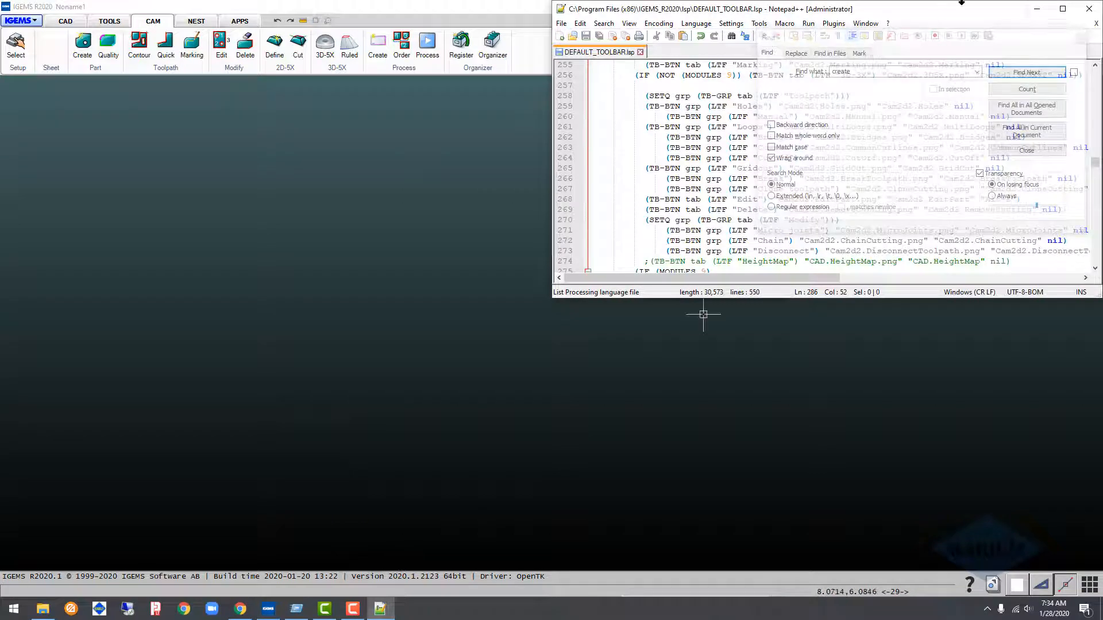
click(1063, 9)
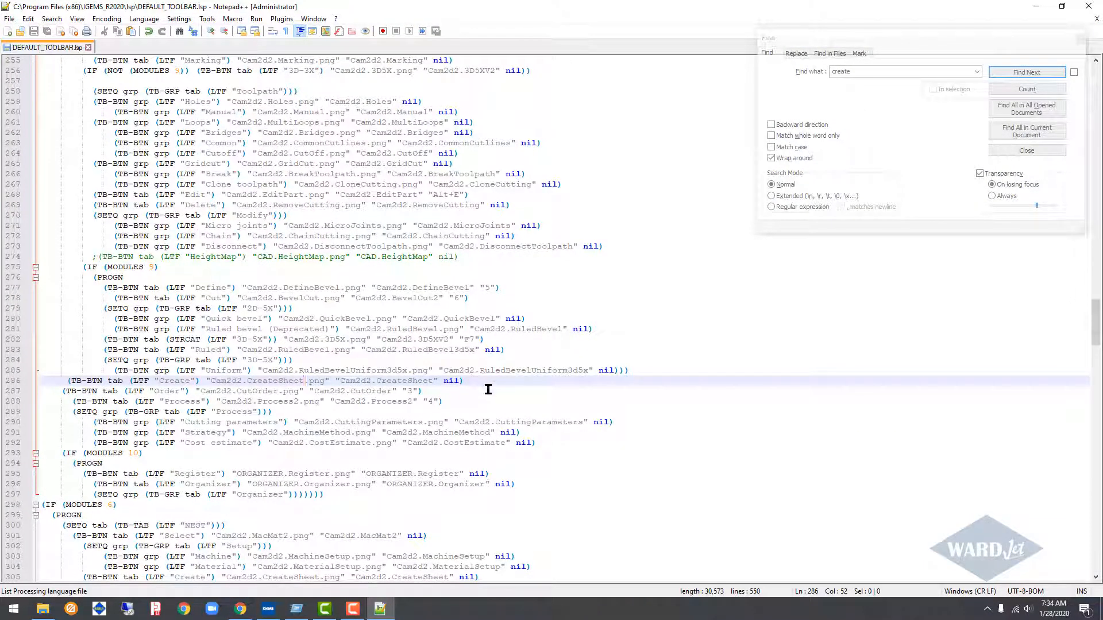
key(ctrl+z)
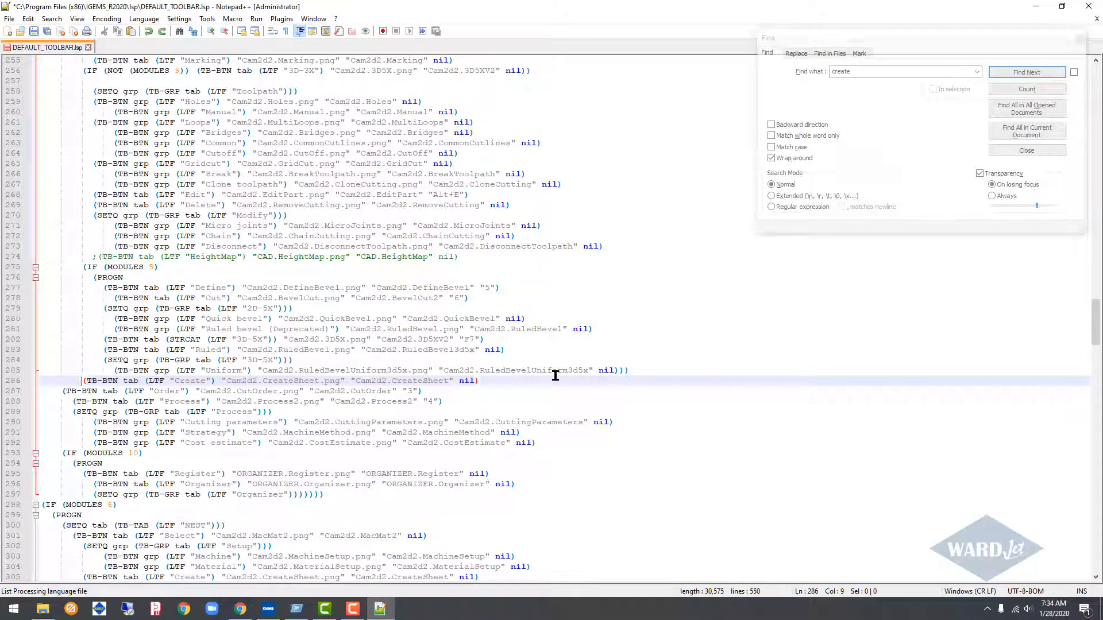
key(ctrl+z)
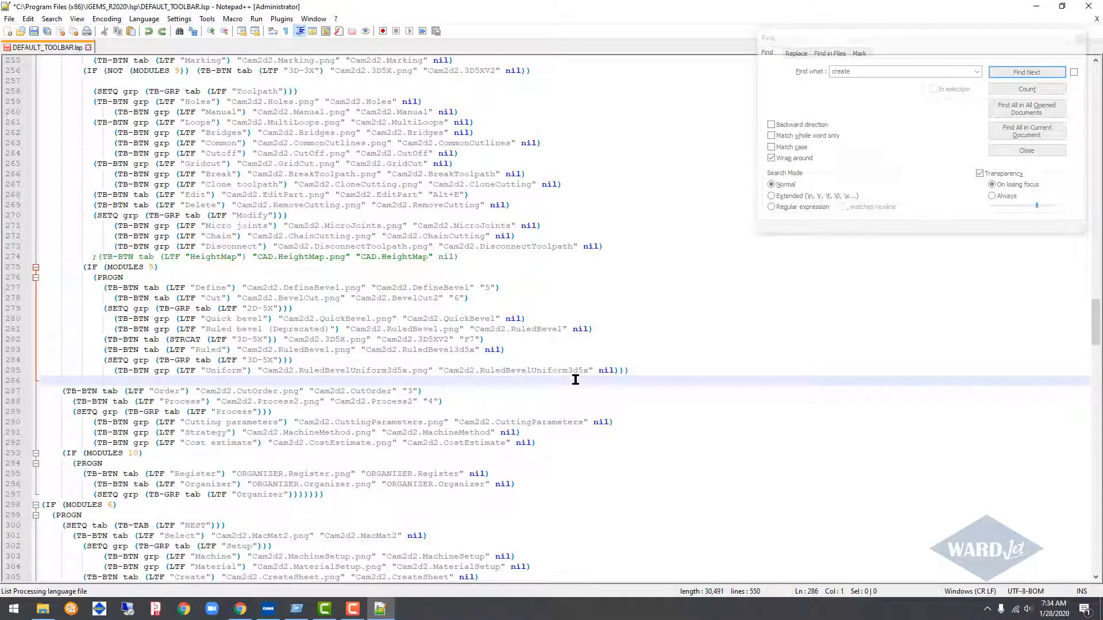
key(ctrl+z)
key(ctrl+z)
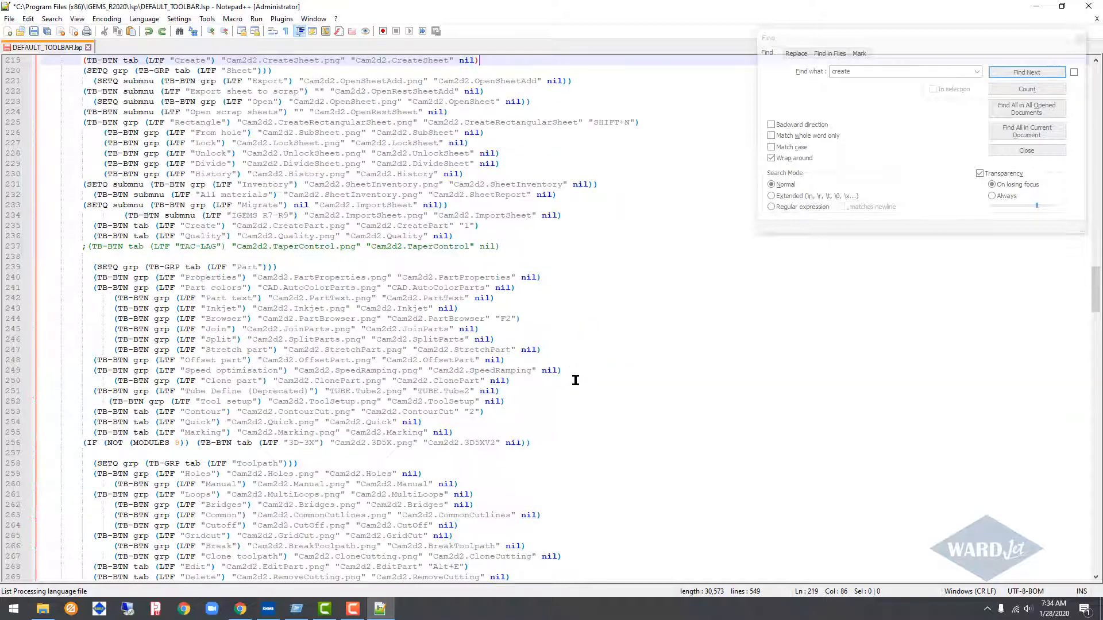
Examine the sheet Create button line together with the Sheet group line directly below it in the CAM section.
scroll(581, 369, up, 5)
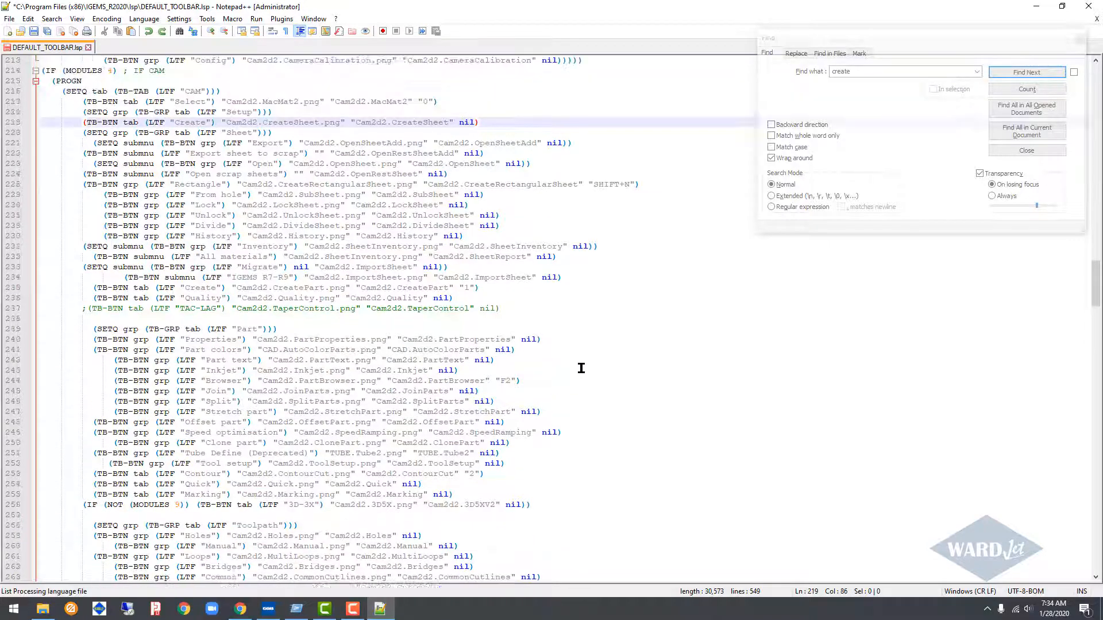
click(273, 218)
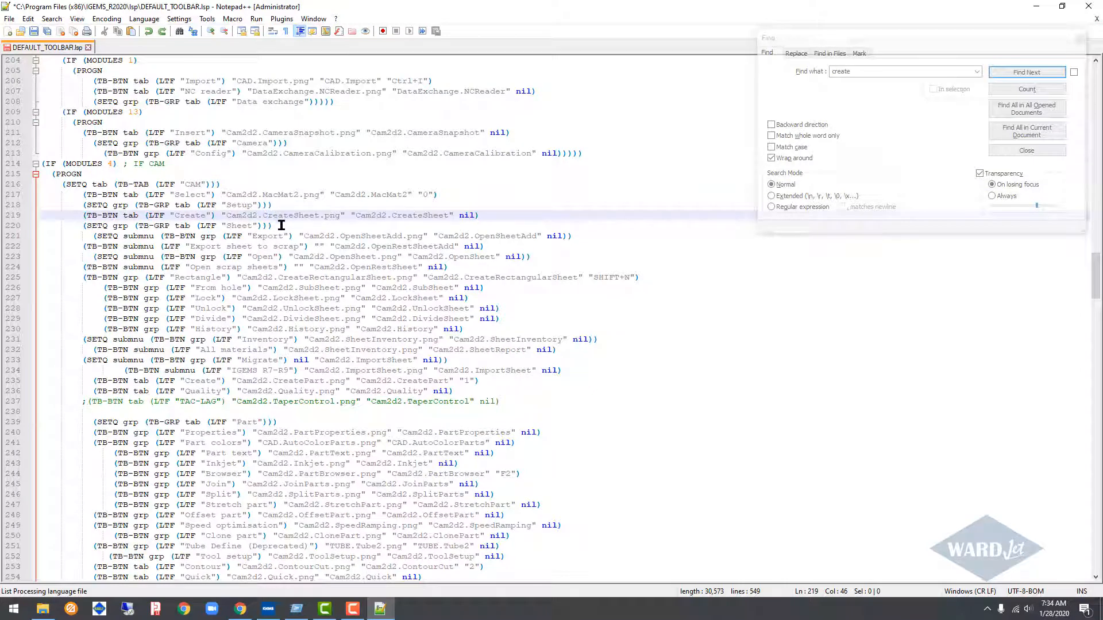
click(189, 228)
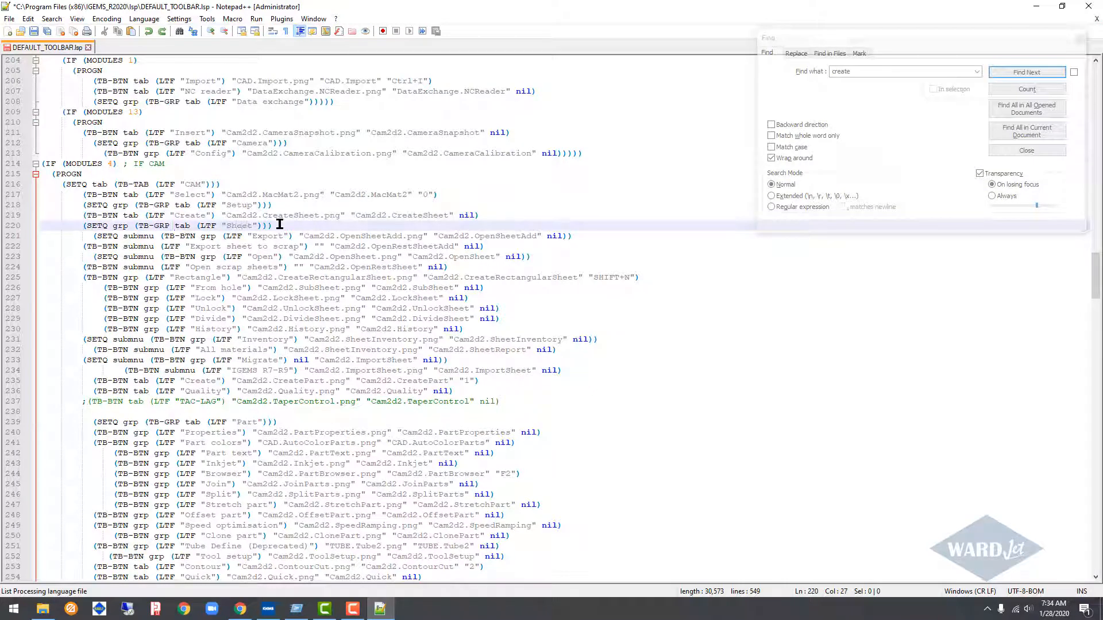
Move the sheet Create line and its Sheet group line from the start of the CAM section to directly above the Order line.
drag(280, 226, 20, 216)
key(ctrl+c)
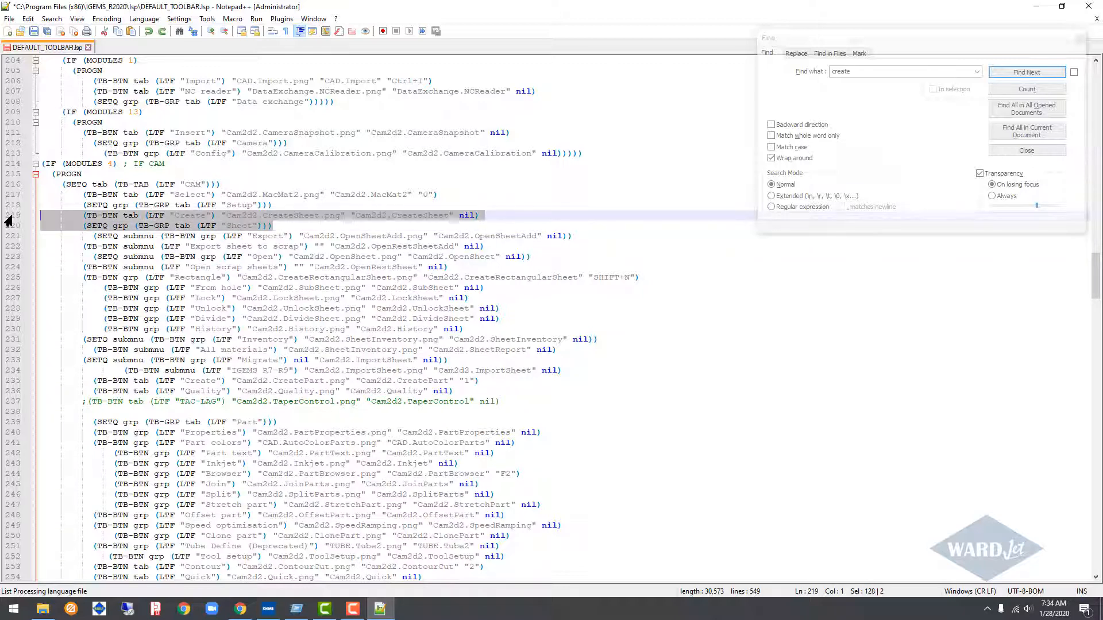
key(Delete)
scroll(163, 224, down, 5)
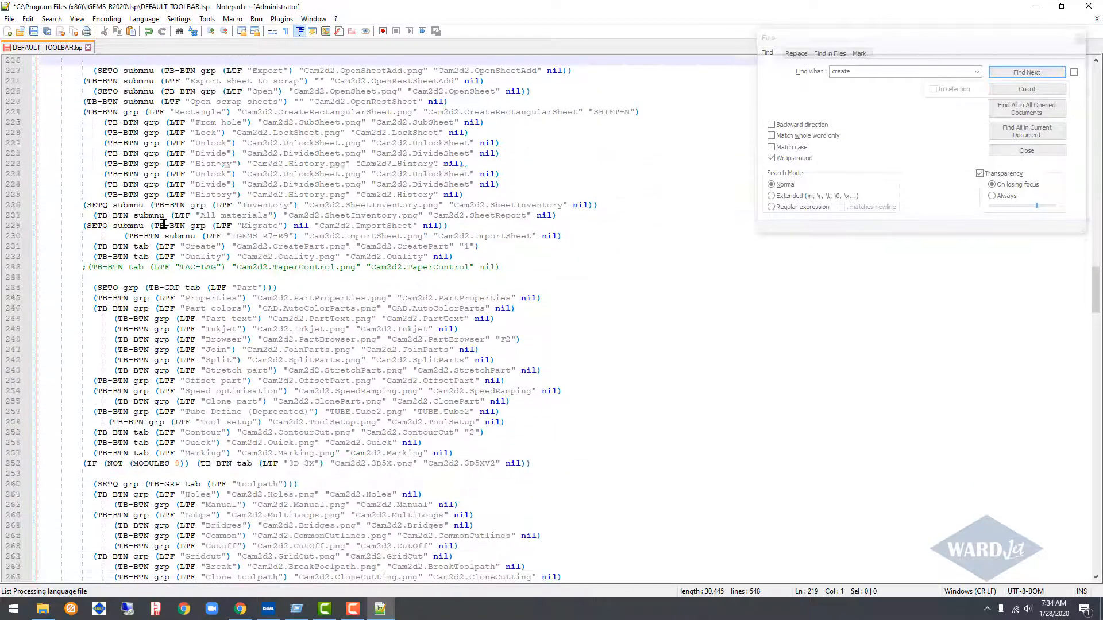
scroll(161, 221, down, 2)
scroll(158, 220, down, 9)
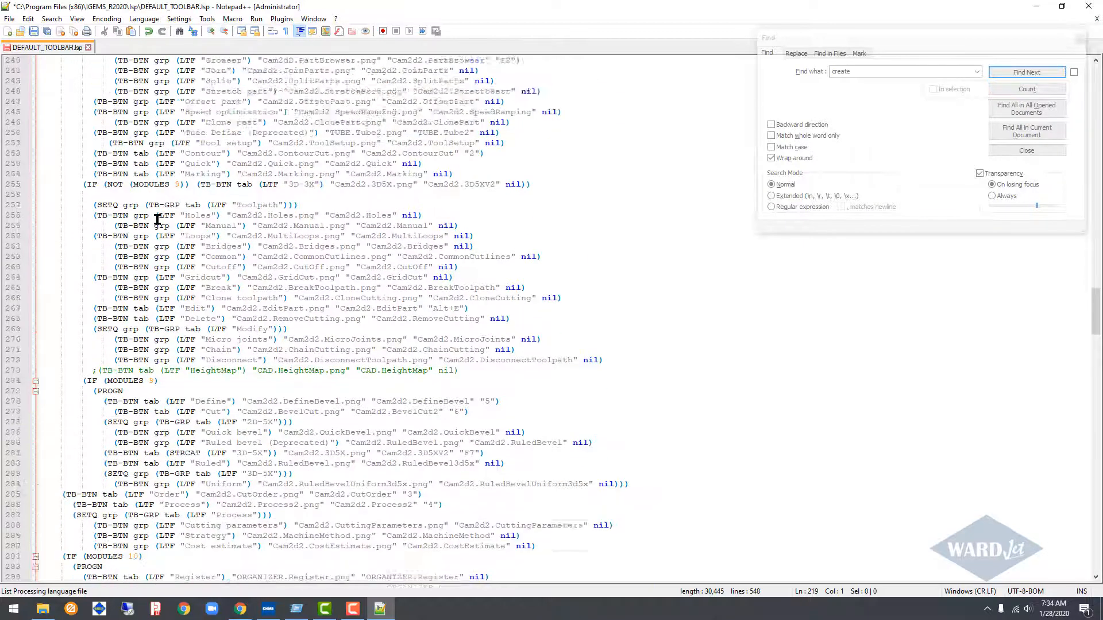
scroll(156, 220, down, 3)
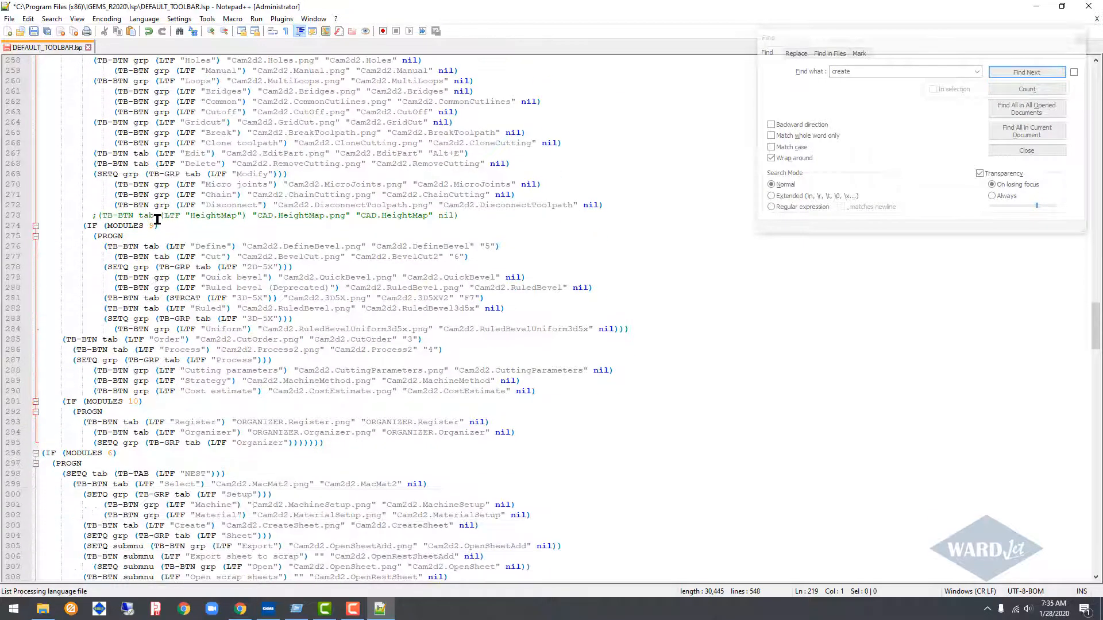
click(42, 339)
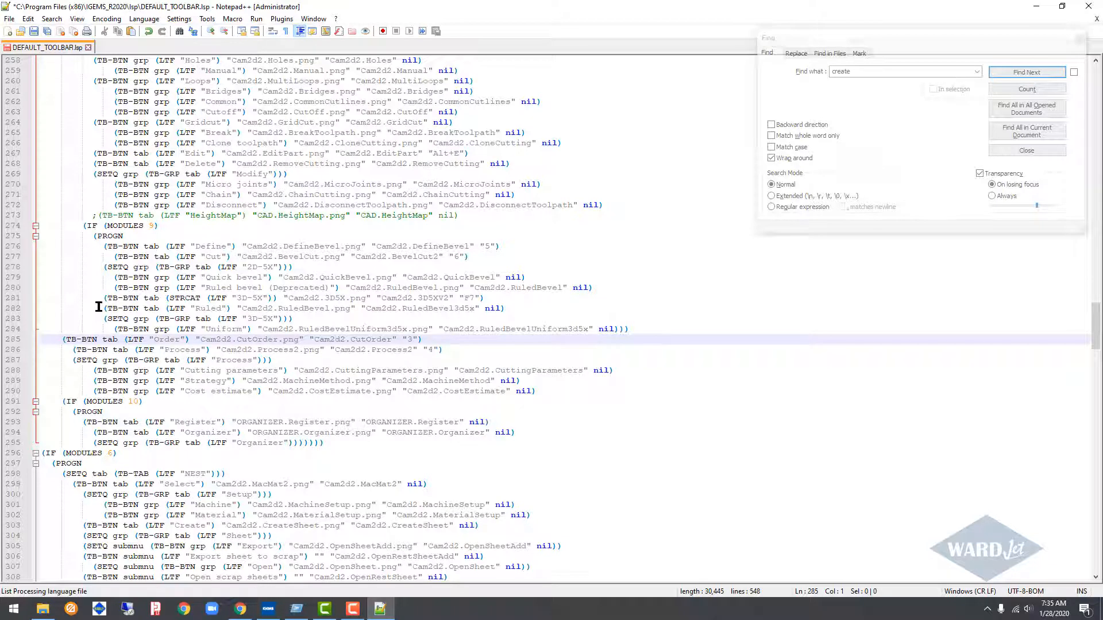
key(Return)
key(Up)
key(ctrl+v)
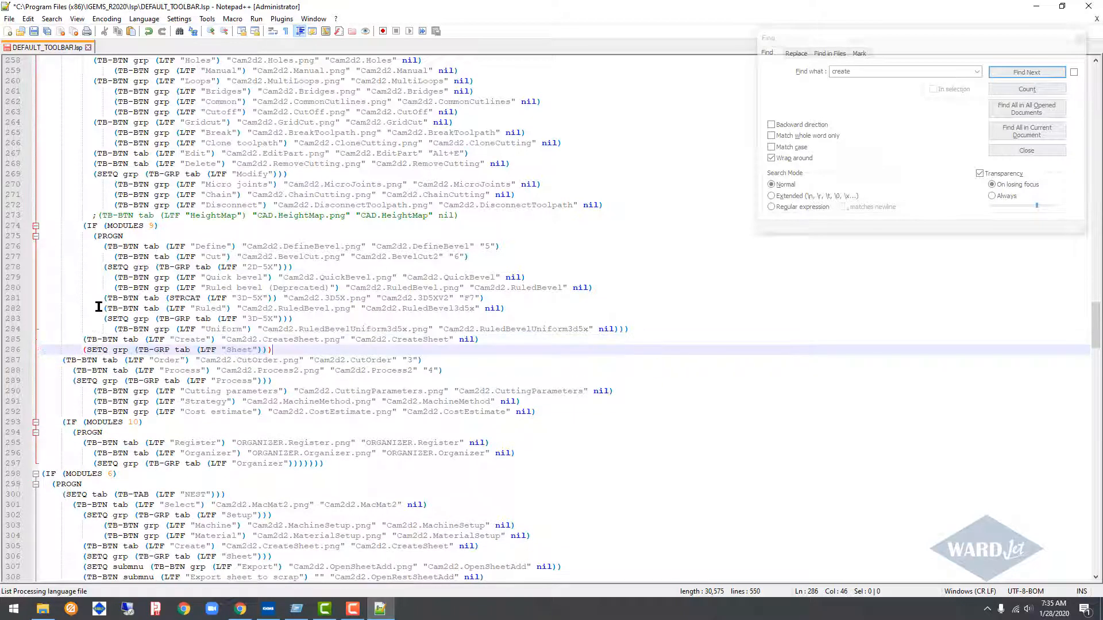
key(Up)
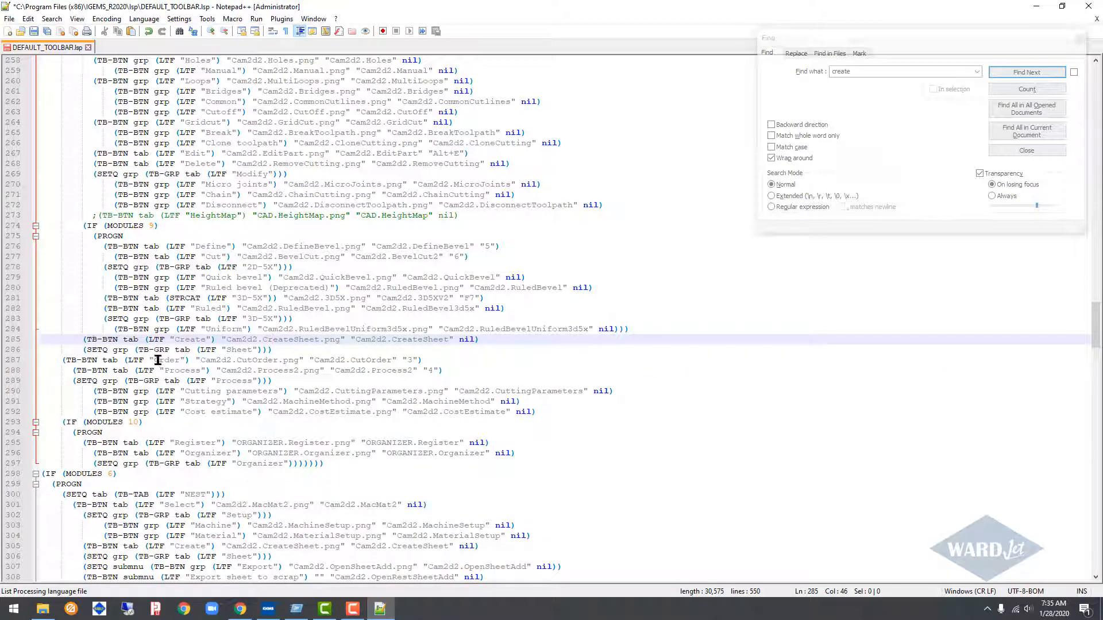
Save the toolbar file, then close IGEMS and start it again.
click(33, 31)
click(267, 608)
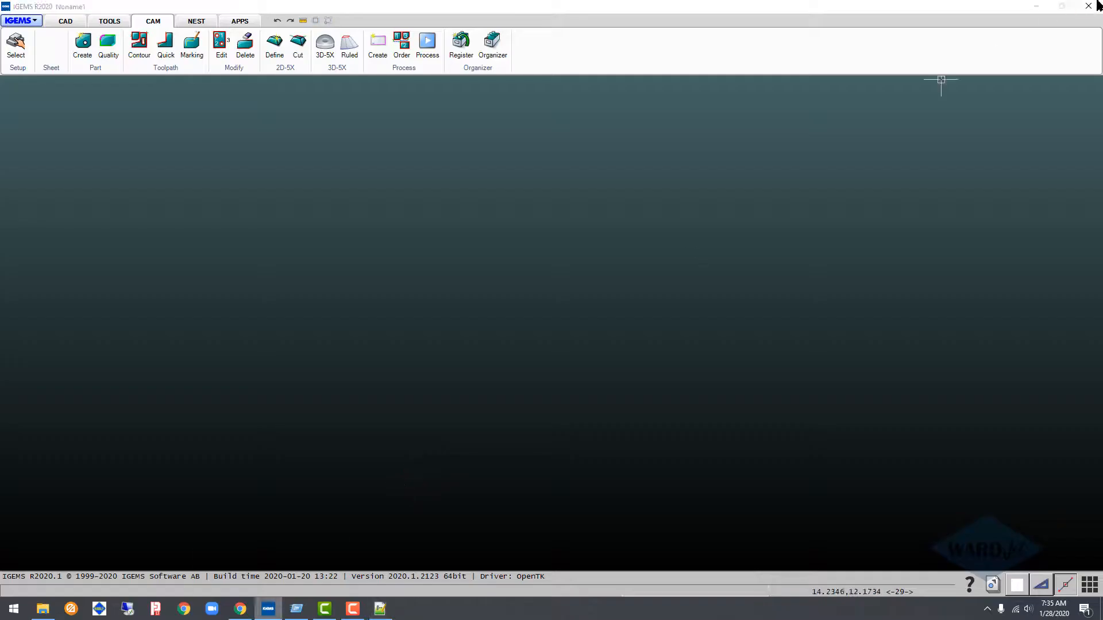
click(1092, 7)
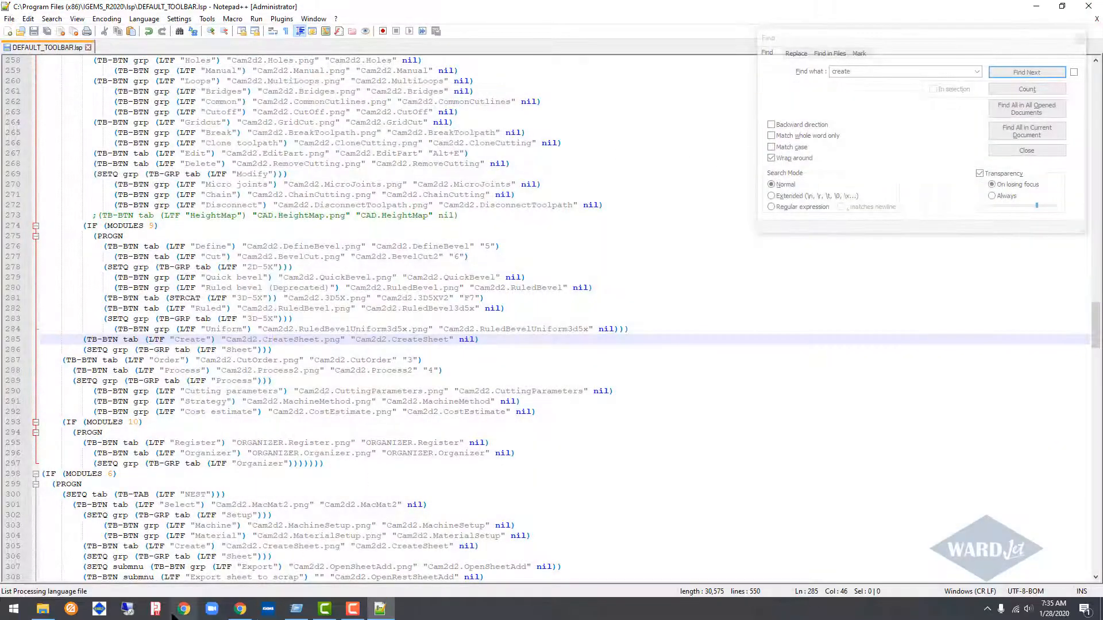
click(268, 610)
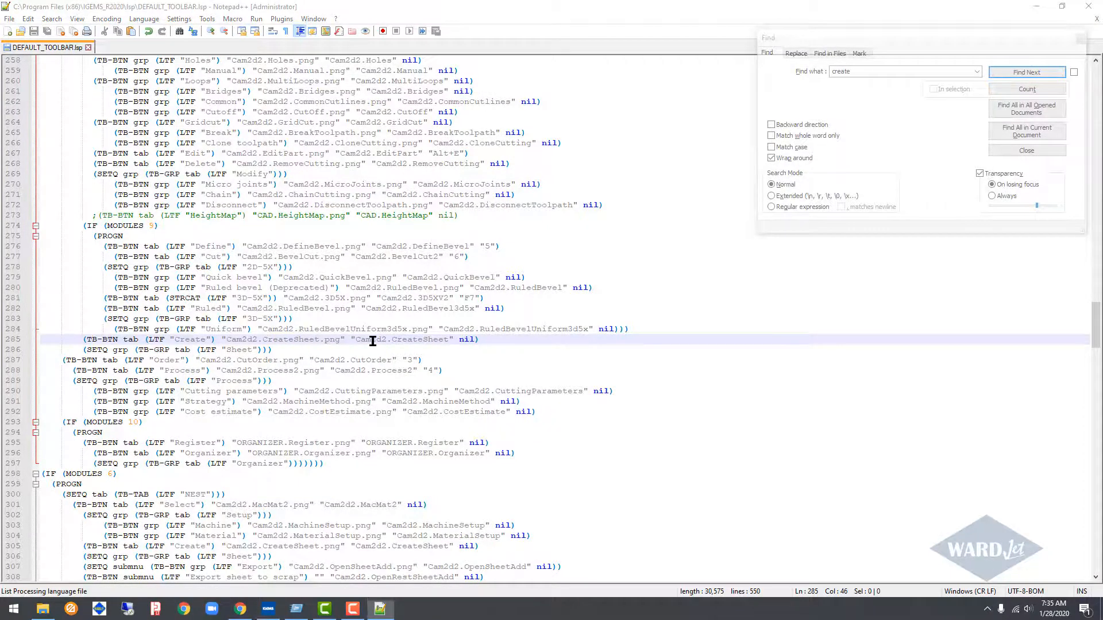
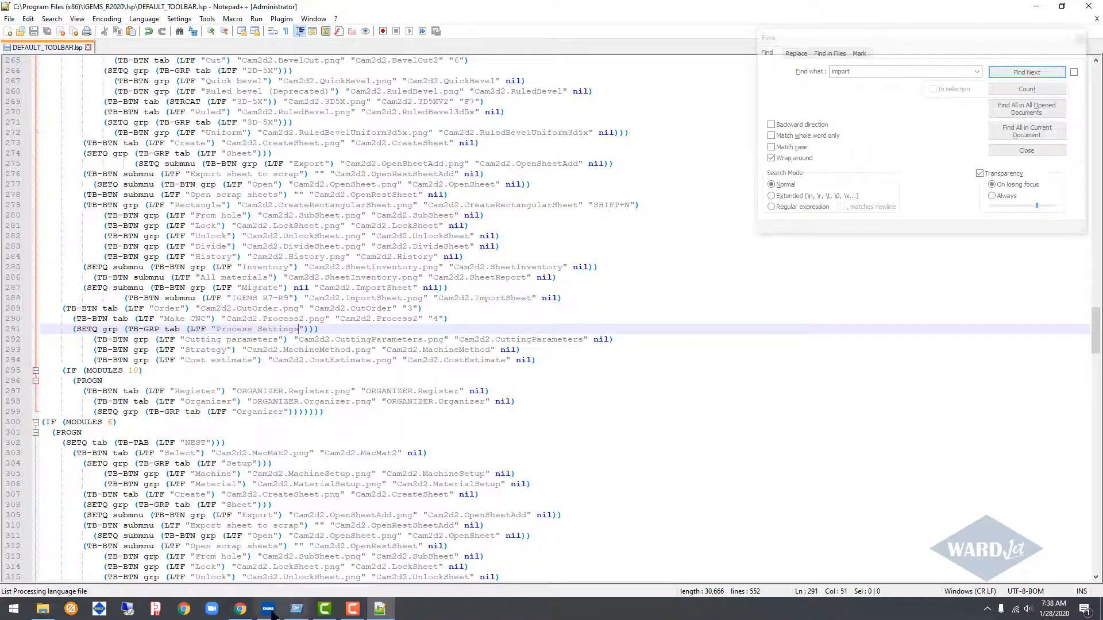
Switch to IGEMS, restart it and review the CAM and CAD commands, checking the Make CNC button and Process Settings group.
key(alt+Tab)
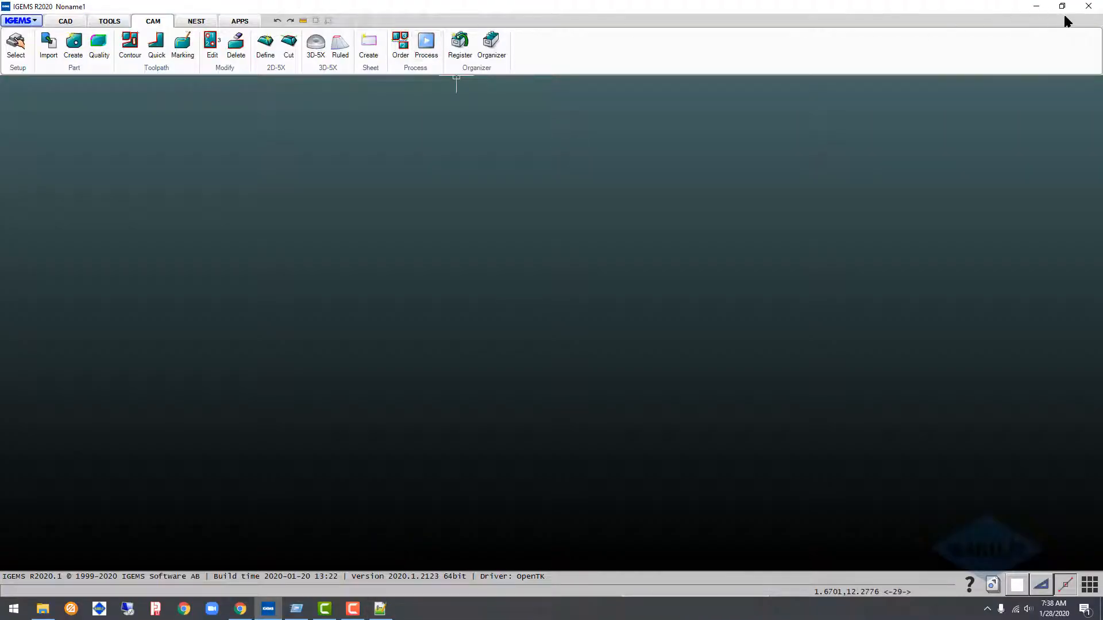
click(1090, 7)
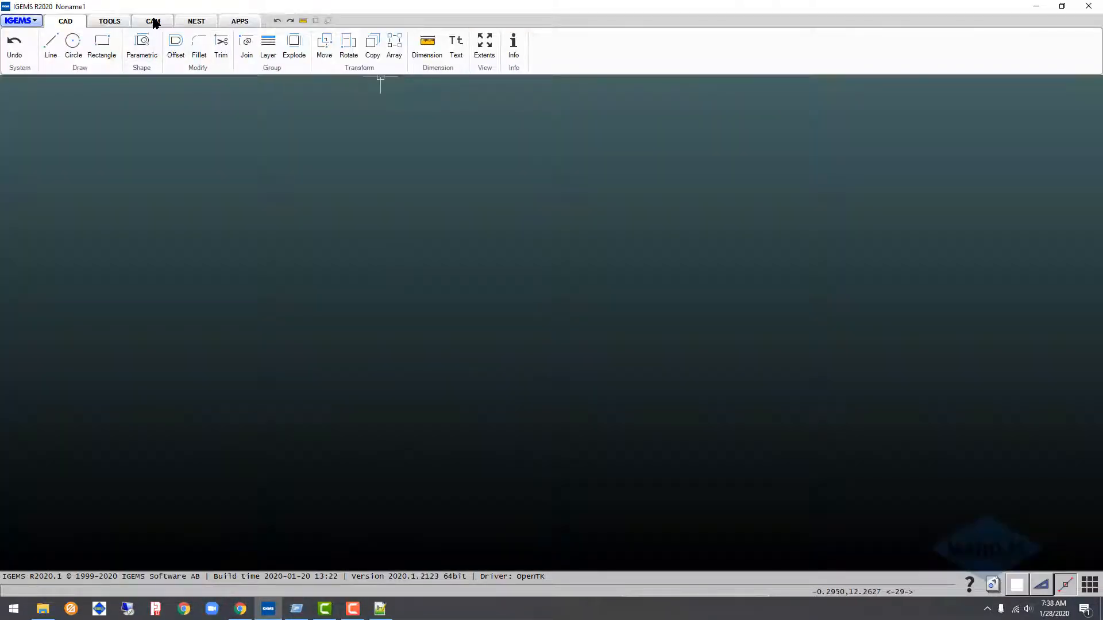
click(154, 22)
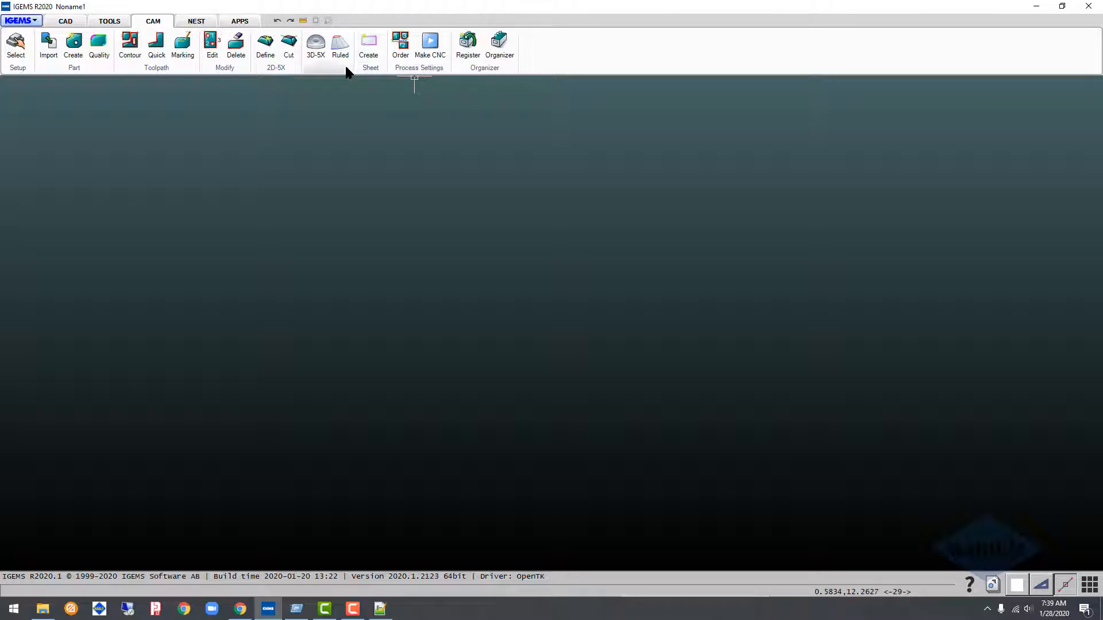
click(59, 26)
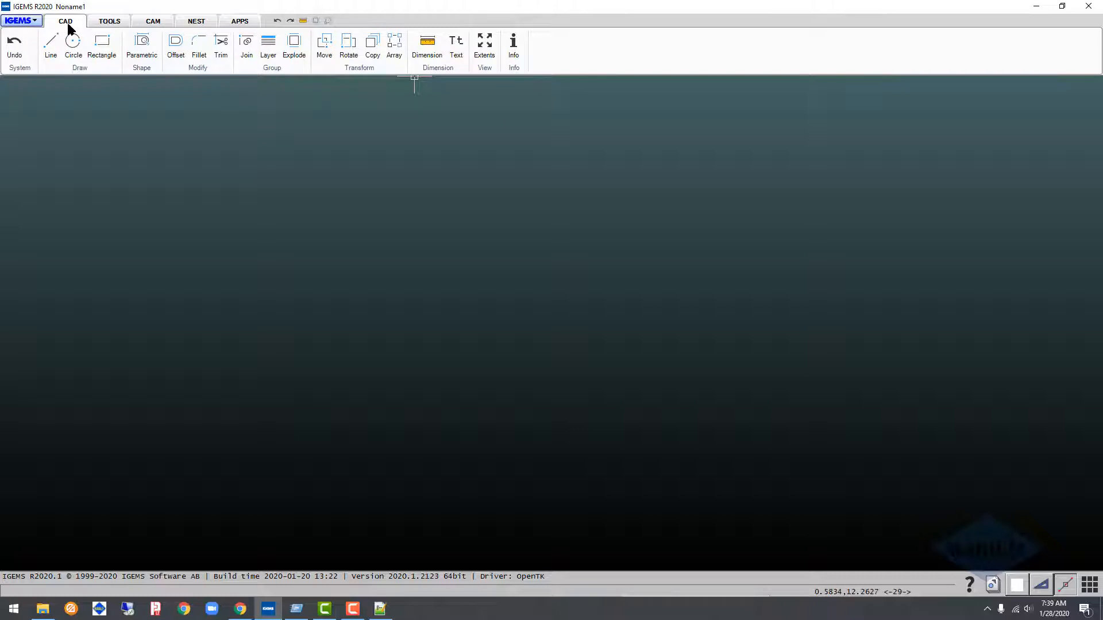
click(154, 26)
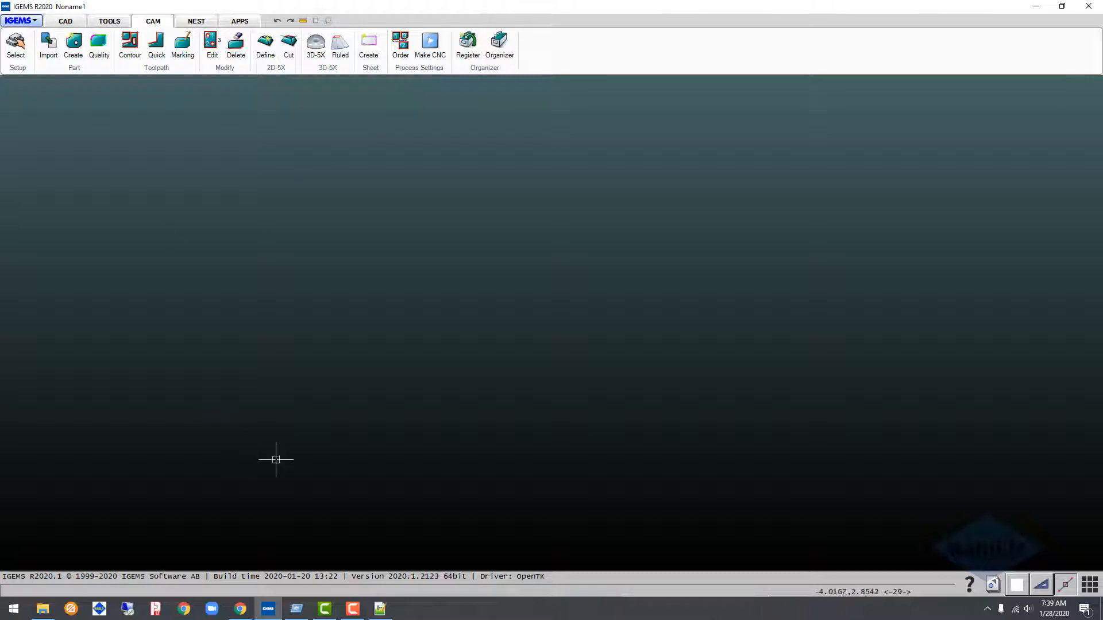
Switch back to Notepad++, shrink the text and fit the editor window beside the IGEMS toolbar, with the Find window closed.
click(380, 609)
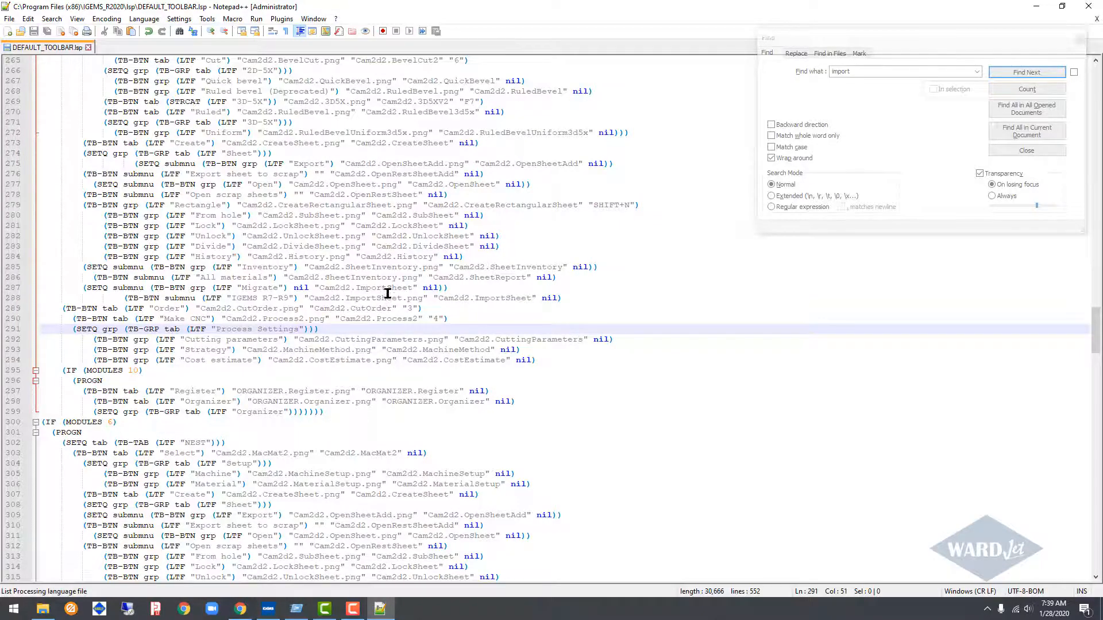
ctrl+scroll(386, 290, down, 2)
scroll(383, 296, up, 6)
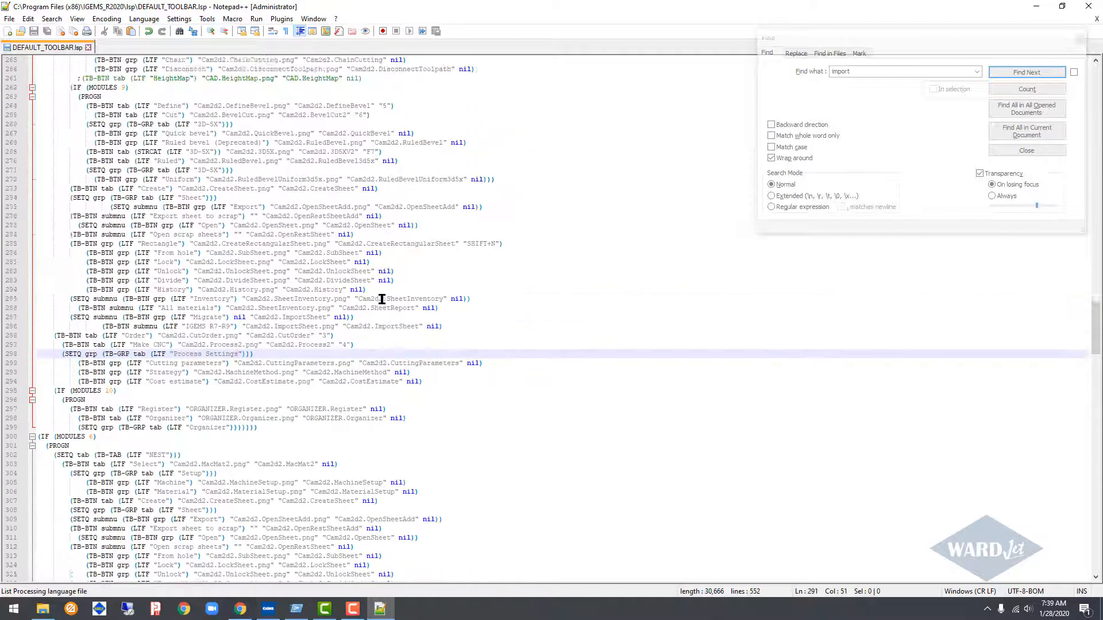
scroll(382, 300, up, 20)
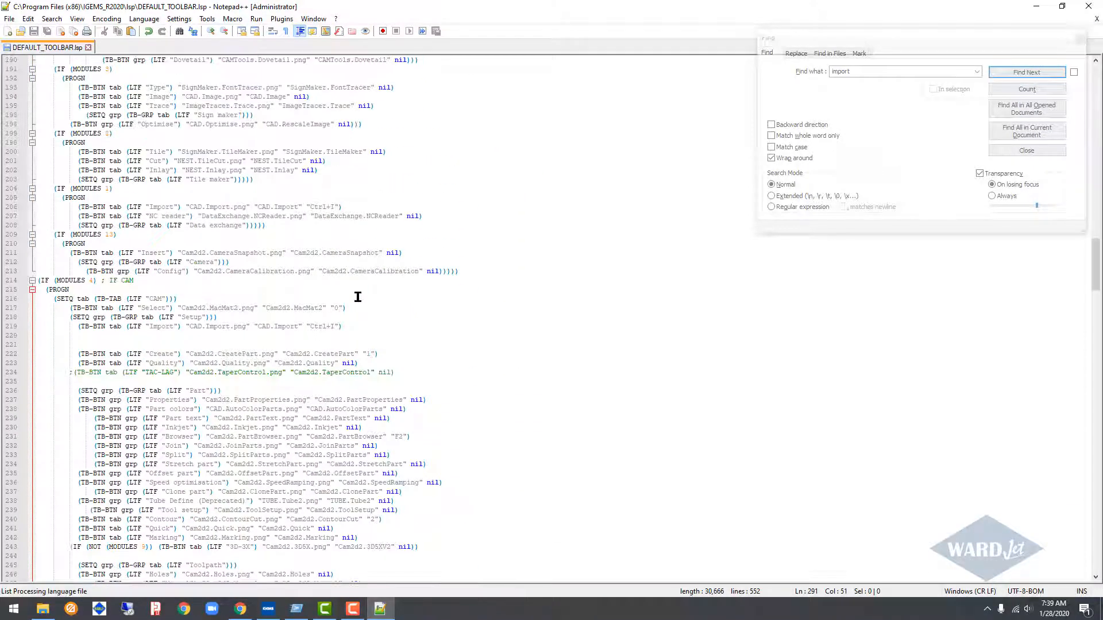
scroll(356, 296, down, 3)
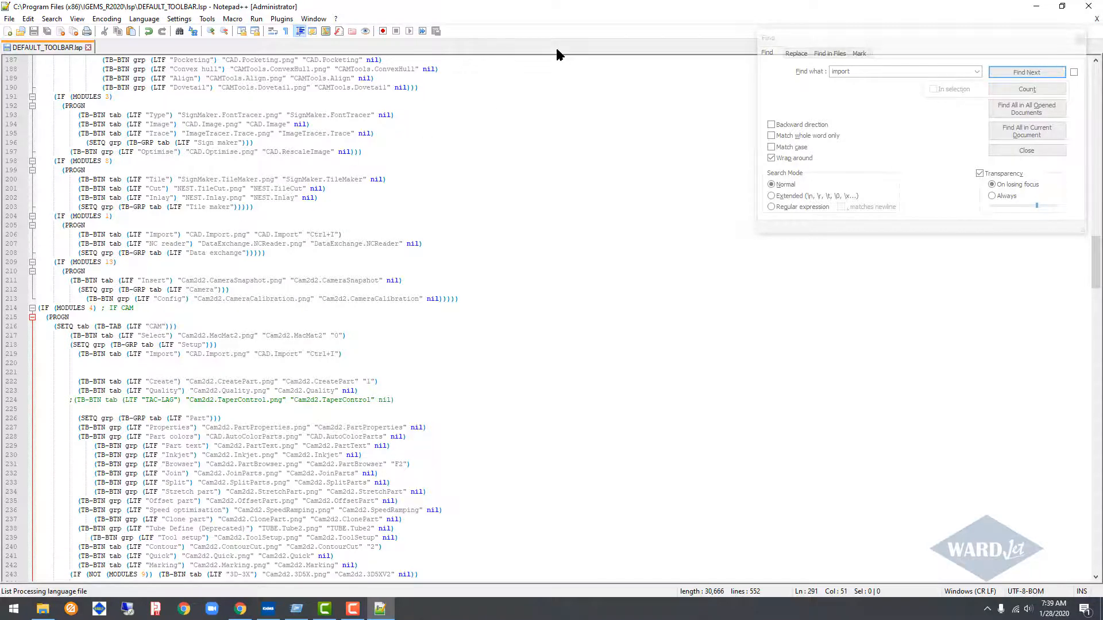
drag(577, 12, 1101, 1)
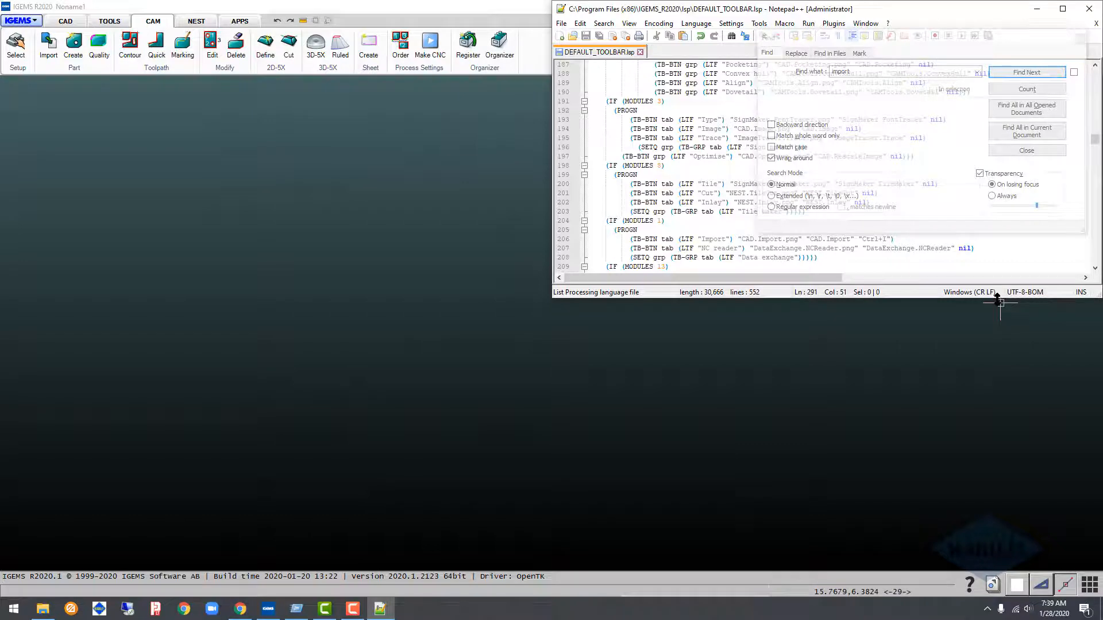
drag(996, 296, 997, 559)
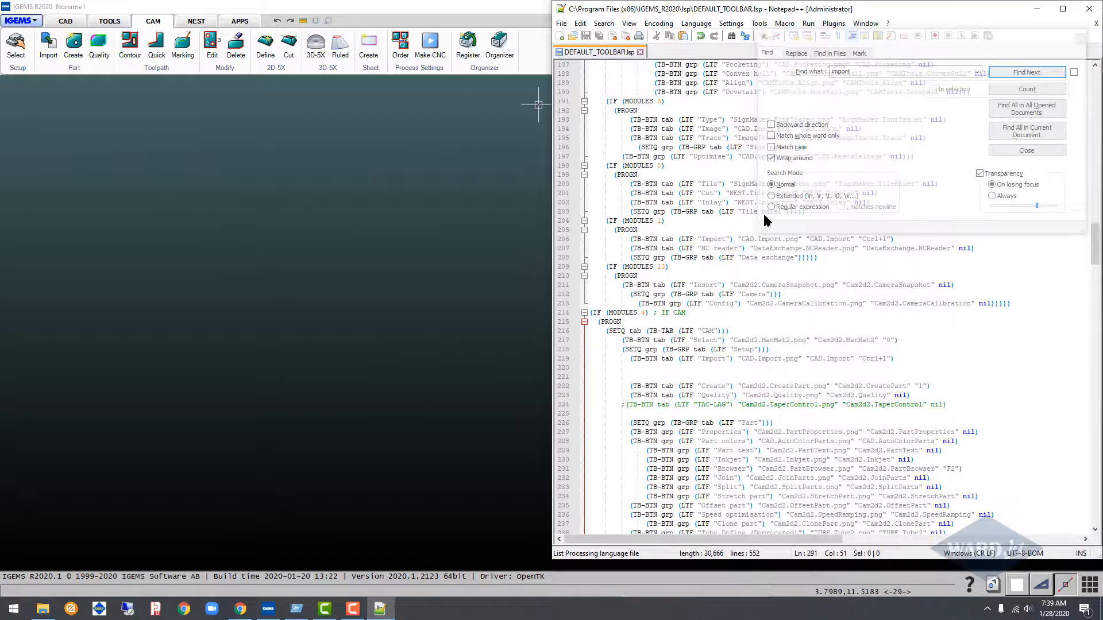
click(1081, 38)
Insert two blank lines between the Create toolbar header comment and the CAD tab definition.
scroll(839, 263, up, 9)
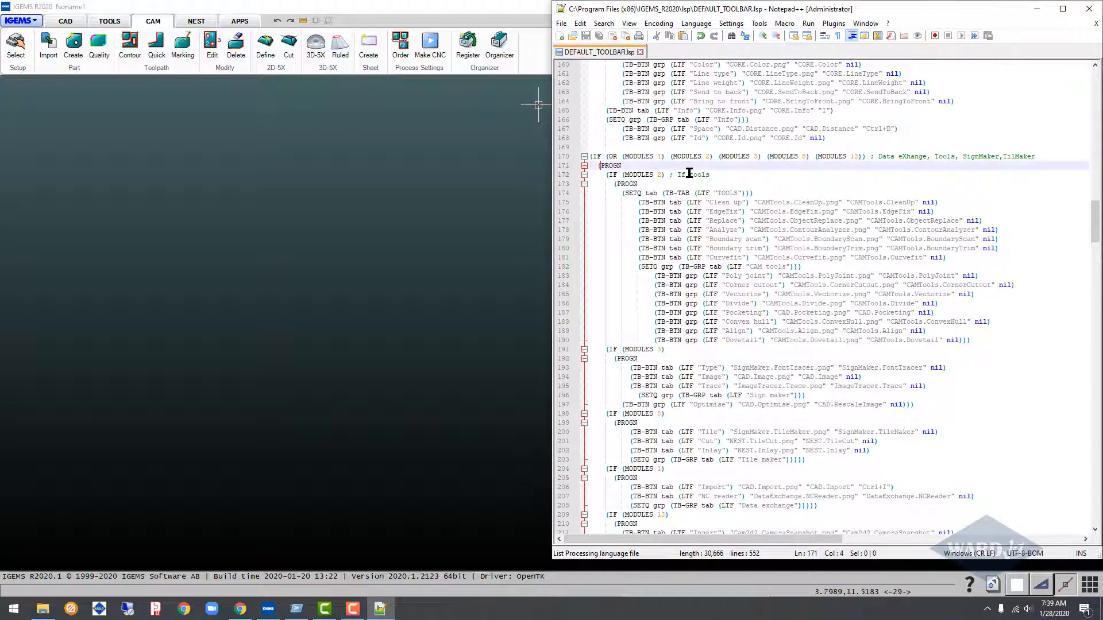
click(689, 175)
scroll(715, 182, down, 2)
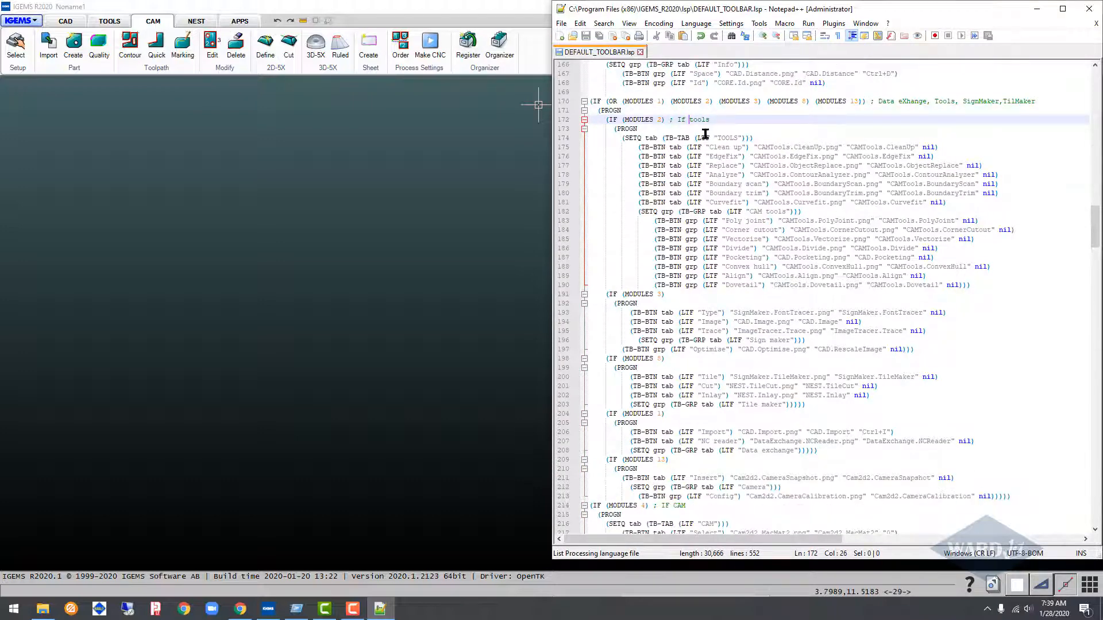
scroll(704, 134, up, 5)
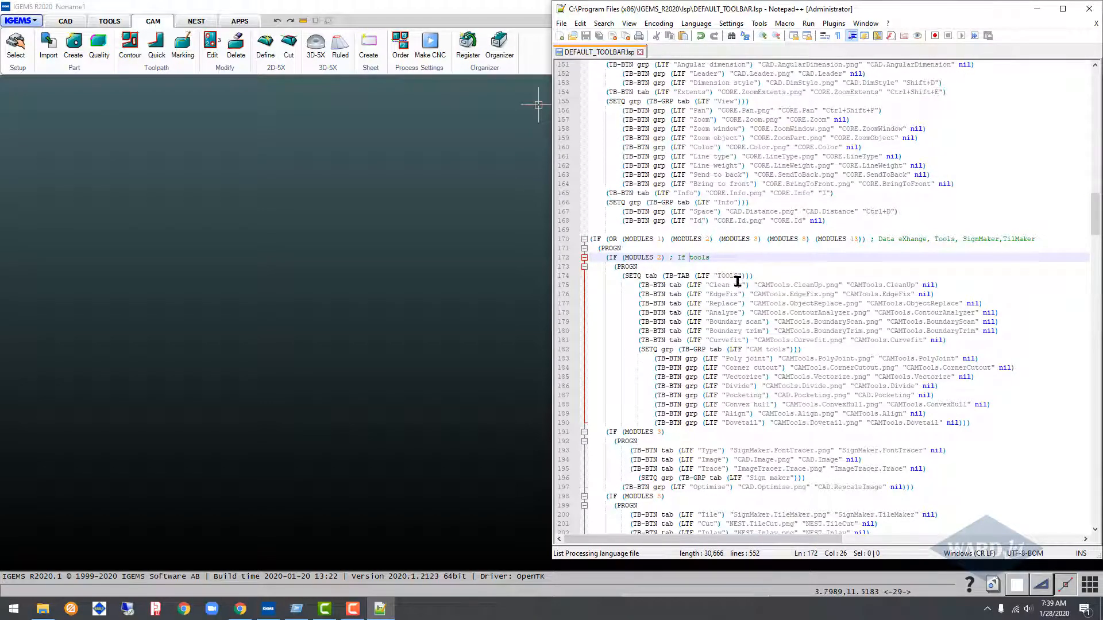
scroll(735, 245, up, 20)
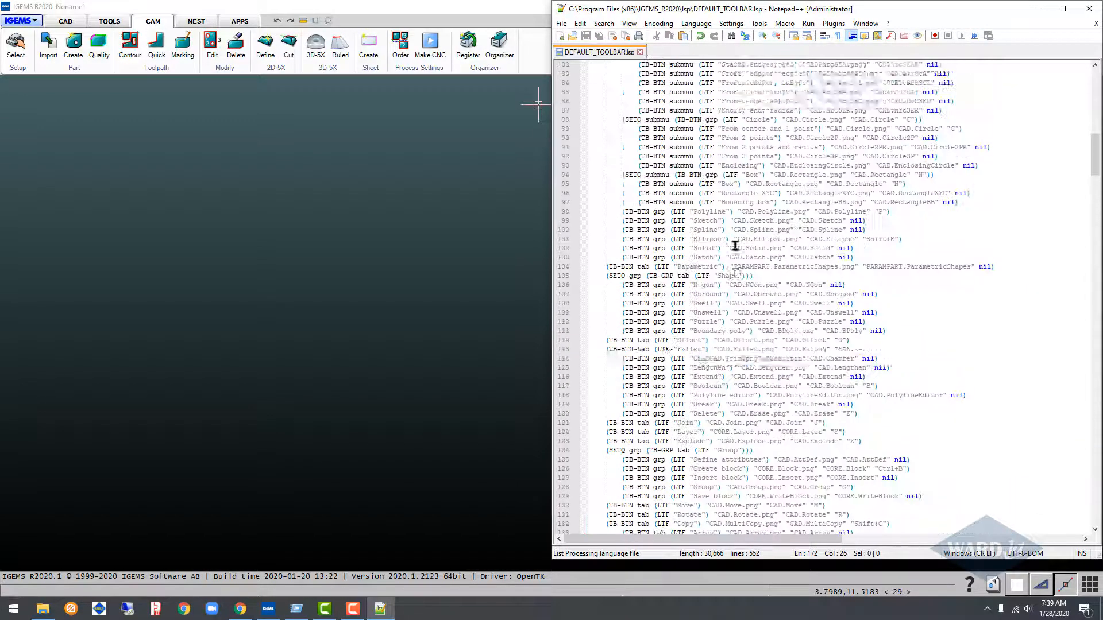
scroll(737, 247, up, 3)
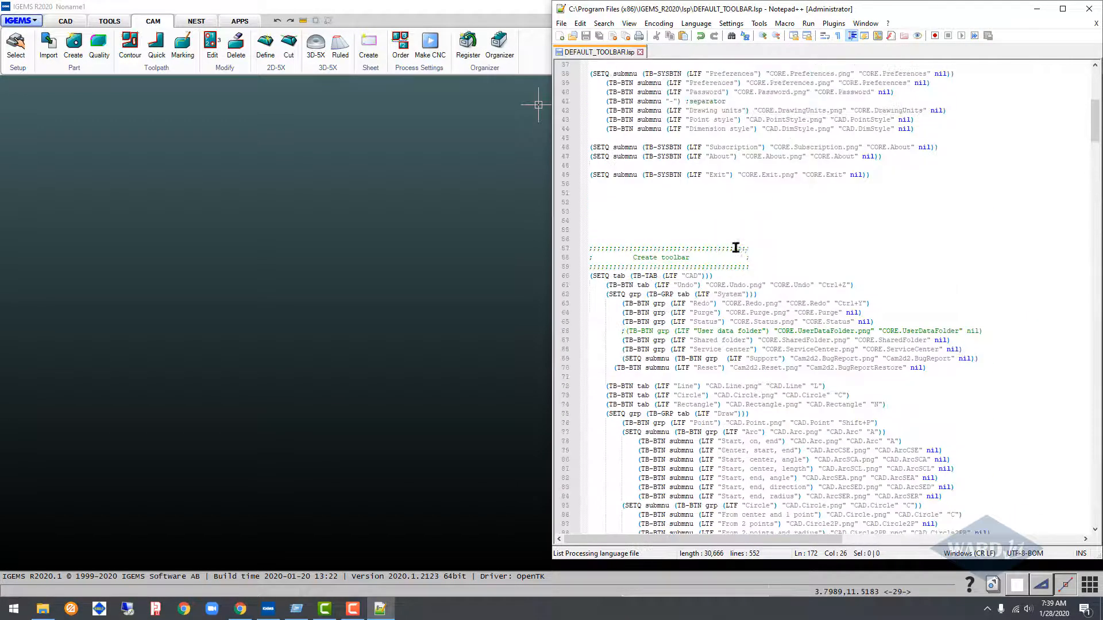
click(692, 268)
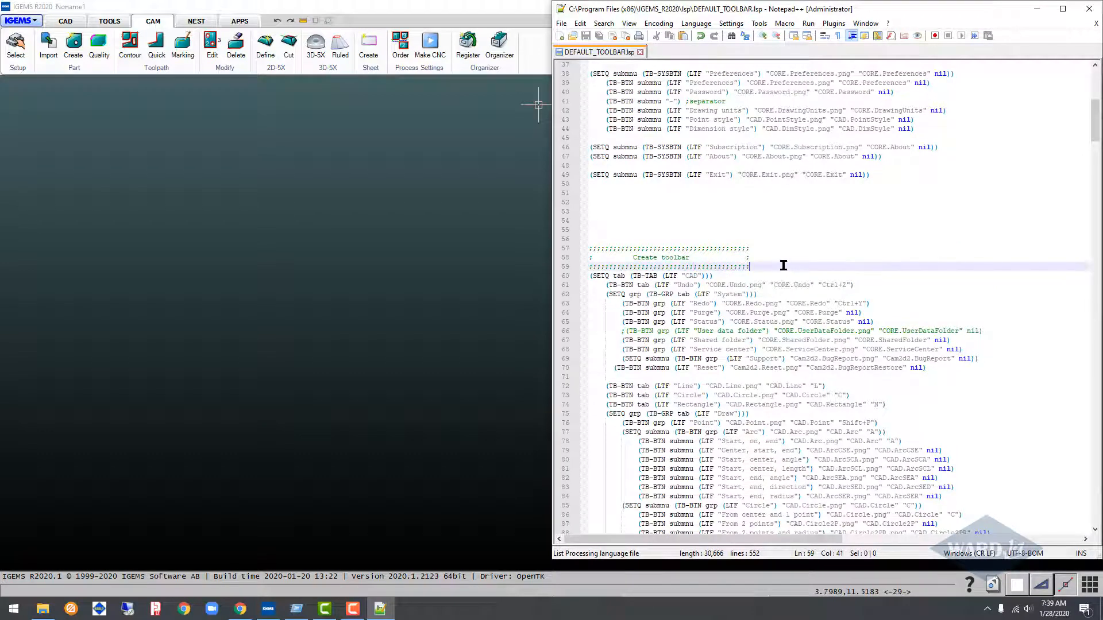
key(Return)
key(Return)
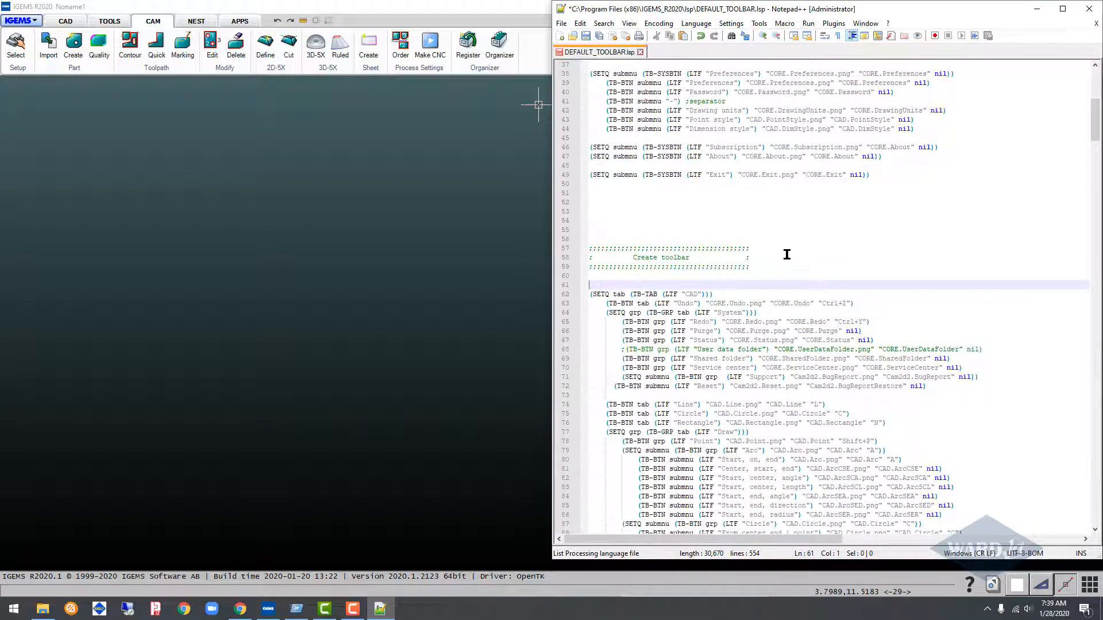
Search DEFAULT_TOOLBAR.lsp for "CAM" in quotation marks and go to the start of its enclosing IF (MODULES 4) block.
scroll(787, 254, down, 18)
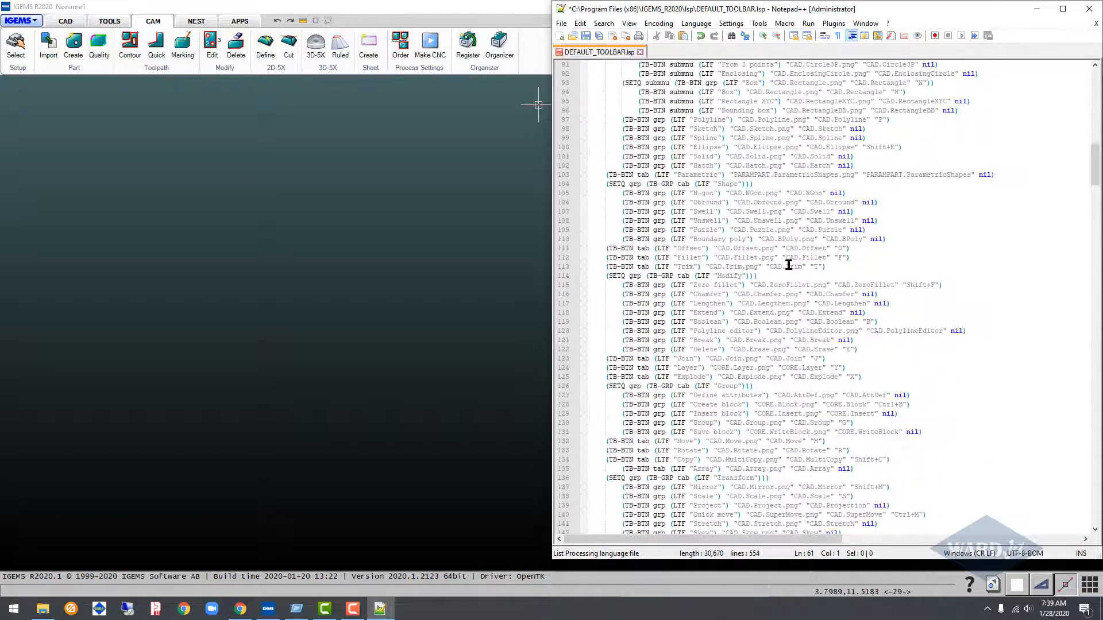
scroll(788, 265, down, 5)
key(ctrl+f)
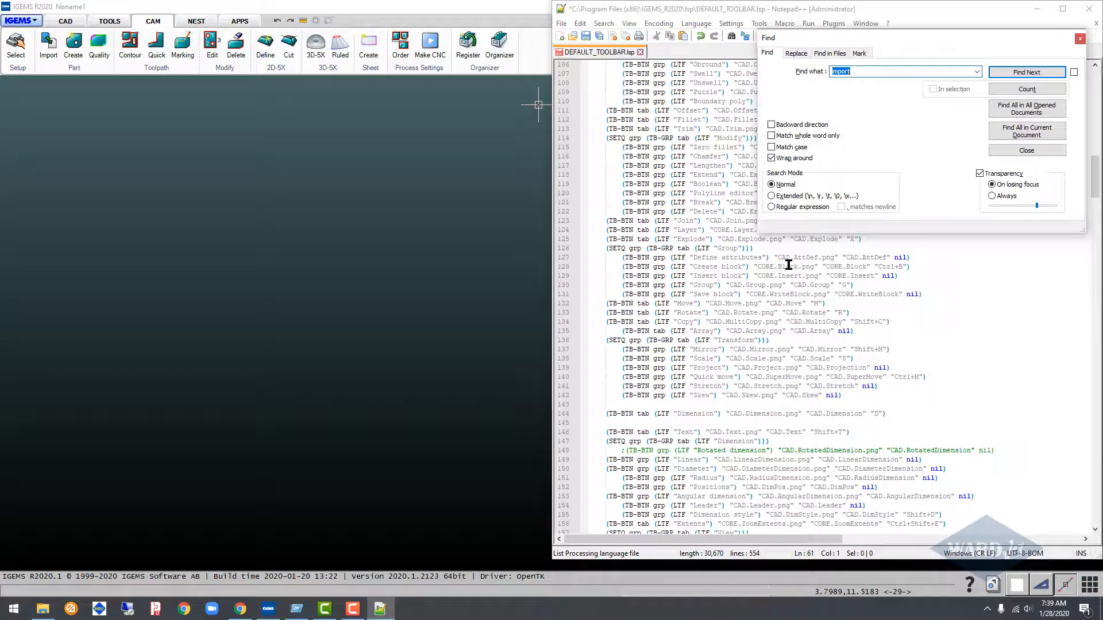
text(1)
key(Return)
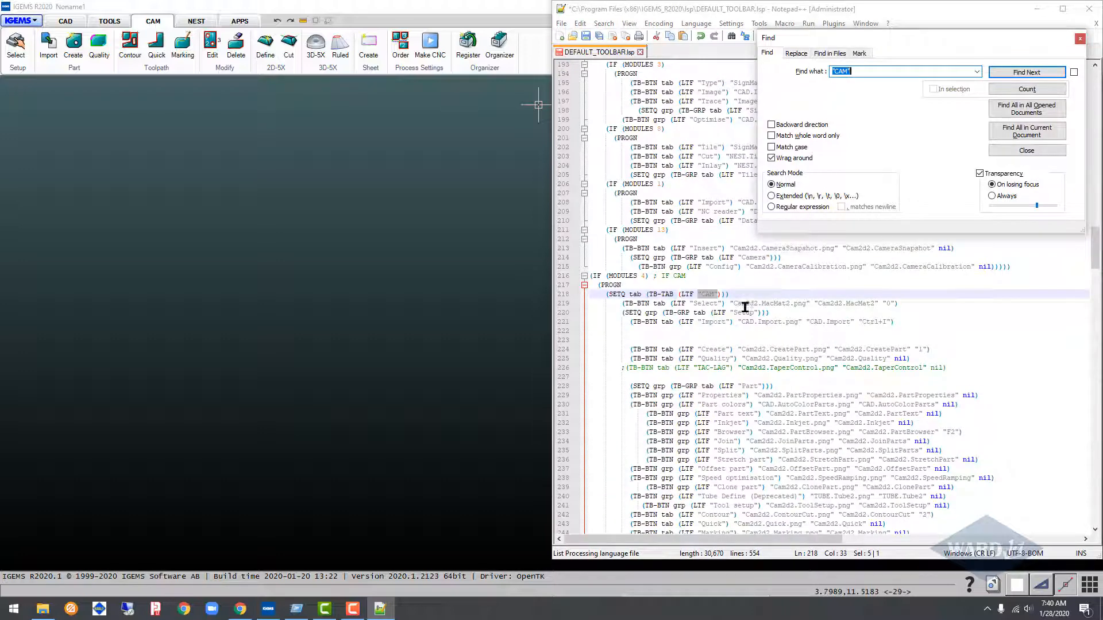
click(671, 285)
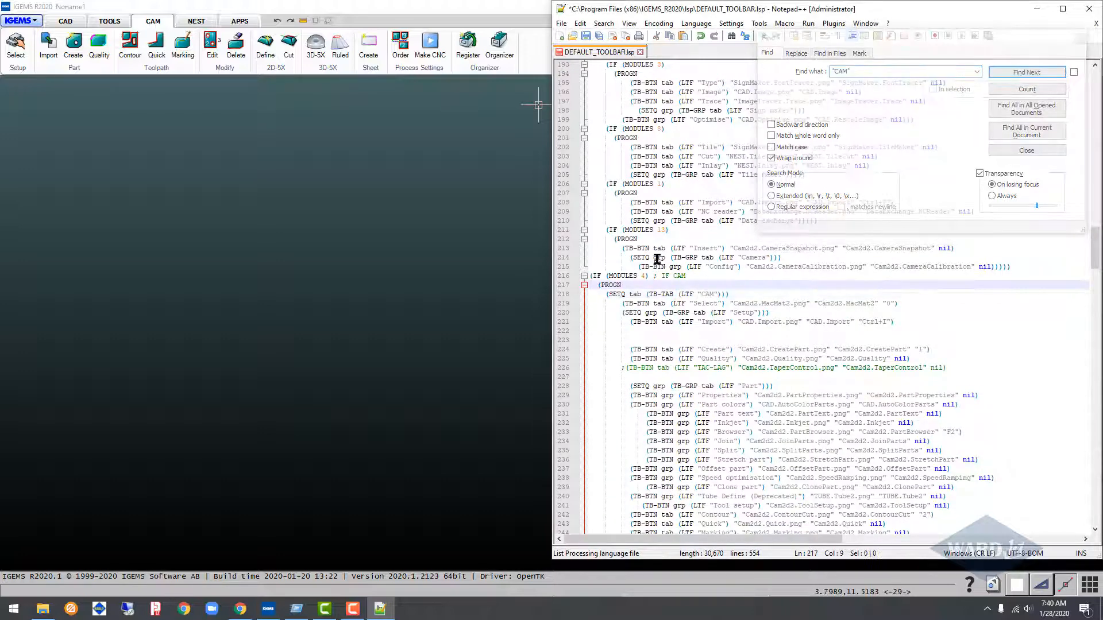
click(592, 277)
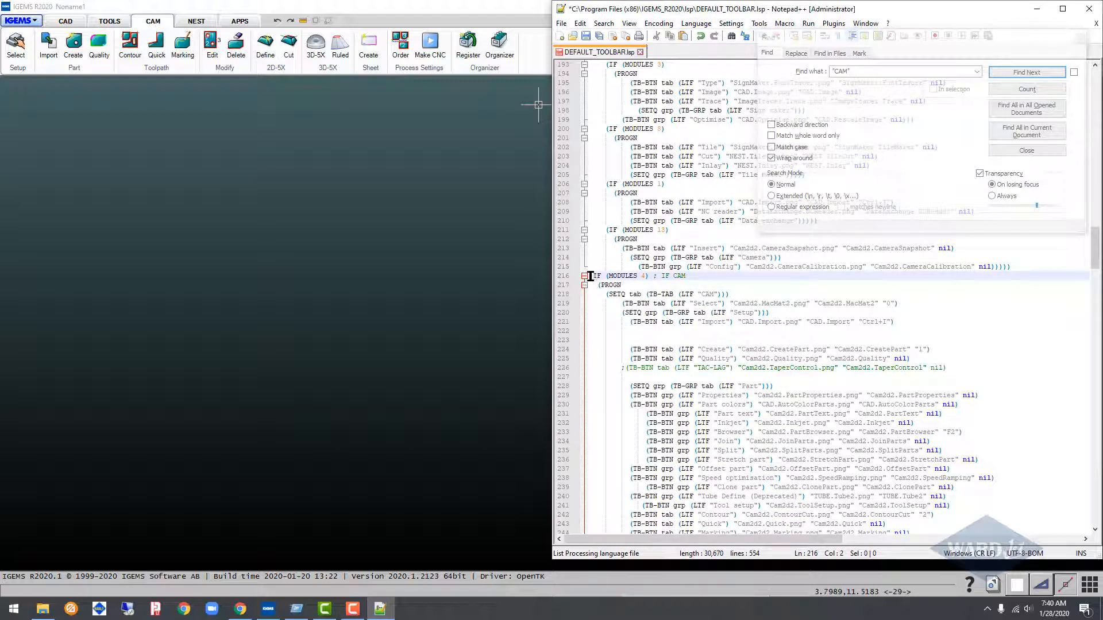
Cut the whole CAM tab block, from its IF (MODULES 4) line through the closing Organizer group line.
scroll(594, 292, down, 3)
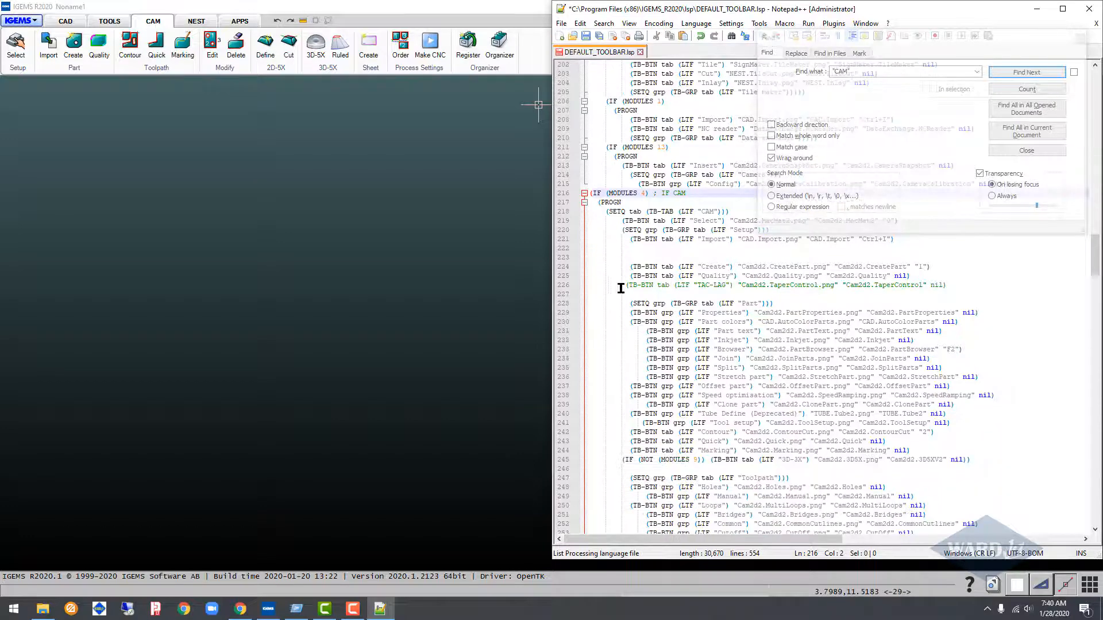
scroll(609, 253, down, 5)
scroll(610, 169, up, 3)
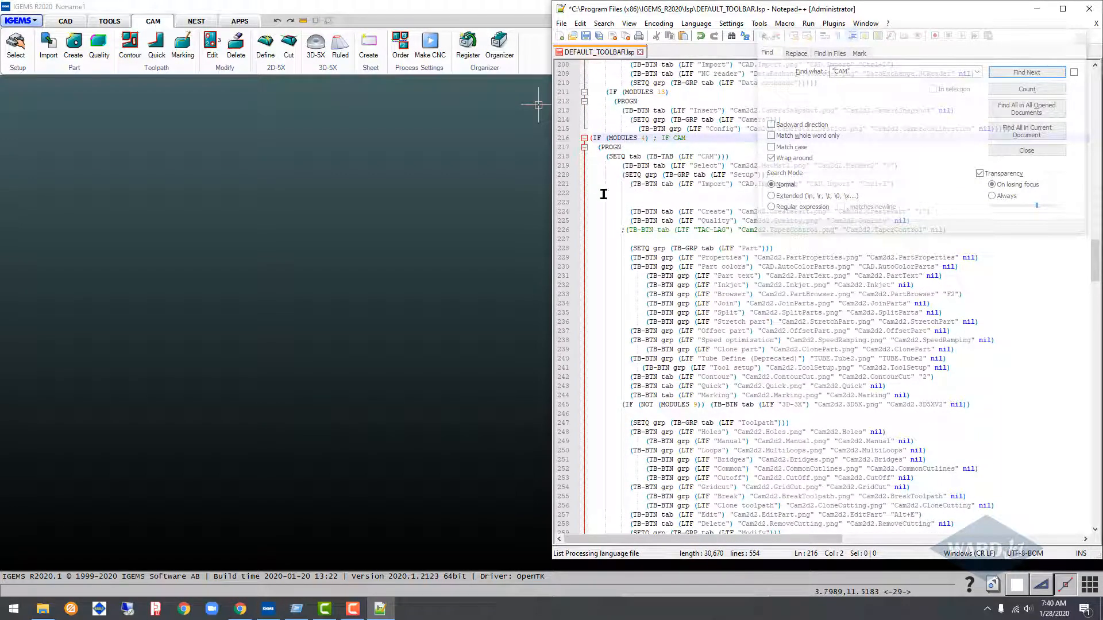
scroll(603, 194, down, 14)
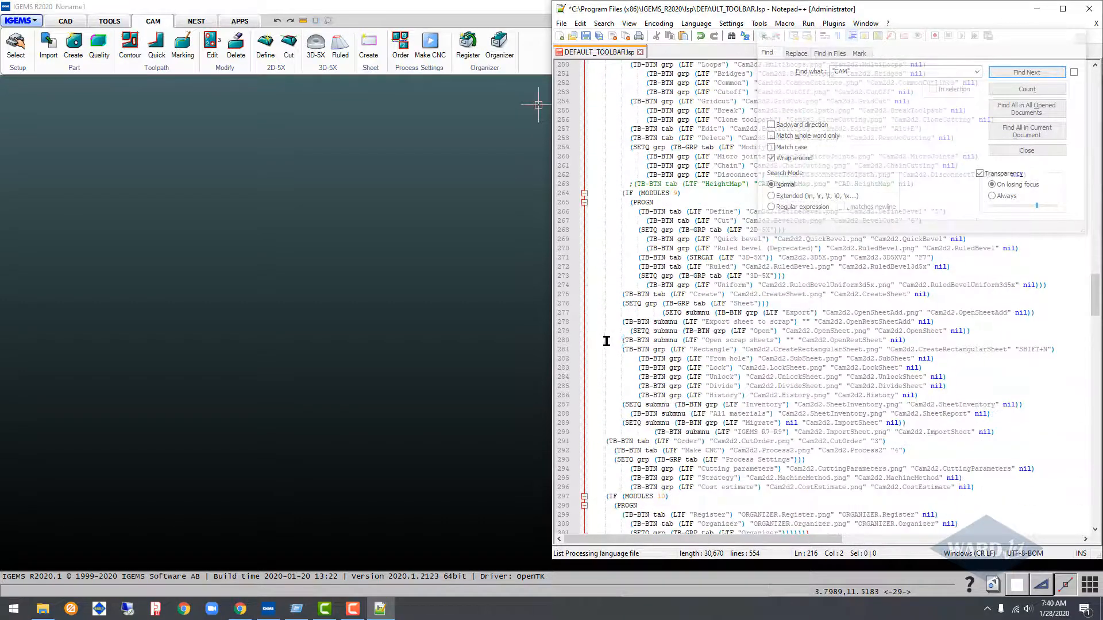
scroll(605, 339, down, 5)
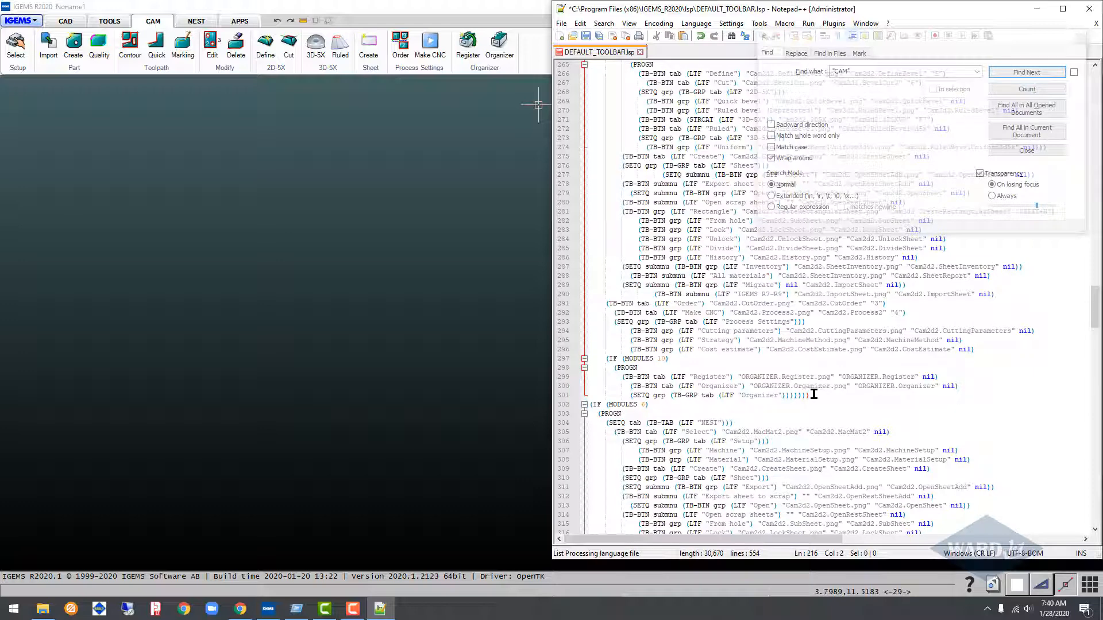
drag(810, 395, 577, 248)
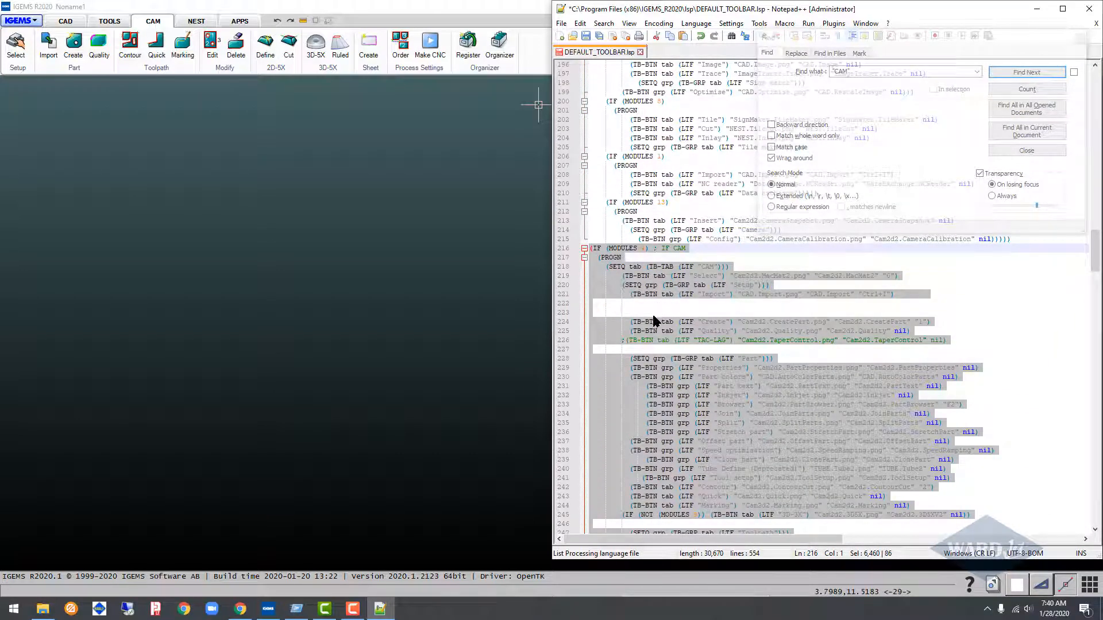
key(Delete)
Paste the cut CAM block between the Create toolbar header comment and the CAD tab definition, and save the file.
scroll(652, 322, up, 20)
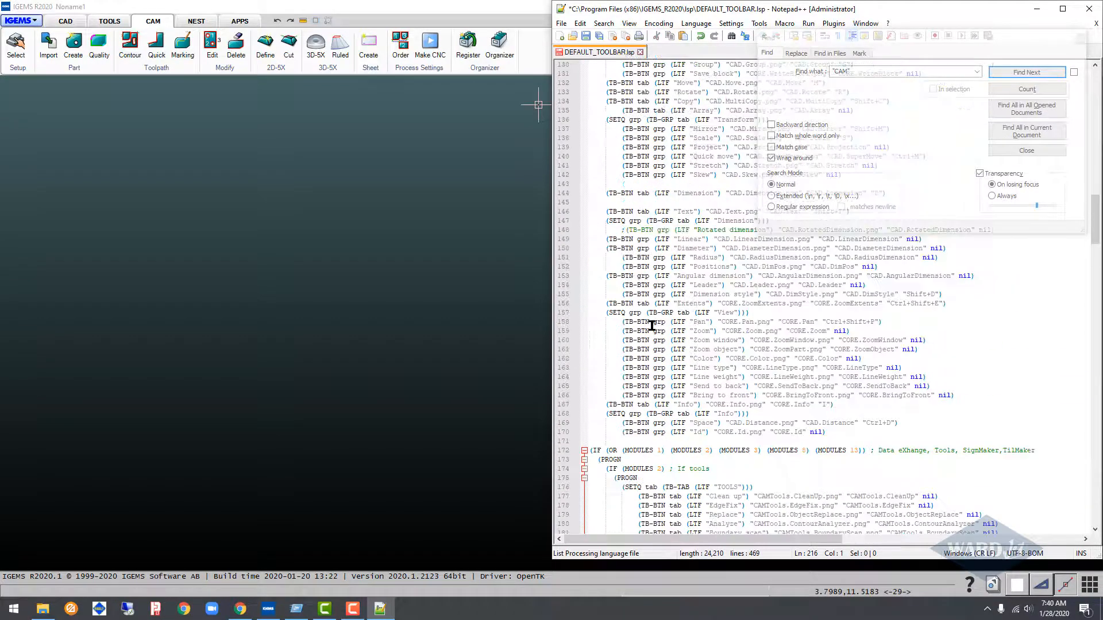
scroll(652, 326, up, 20)
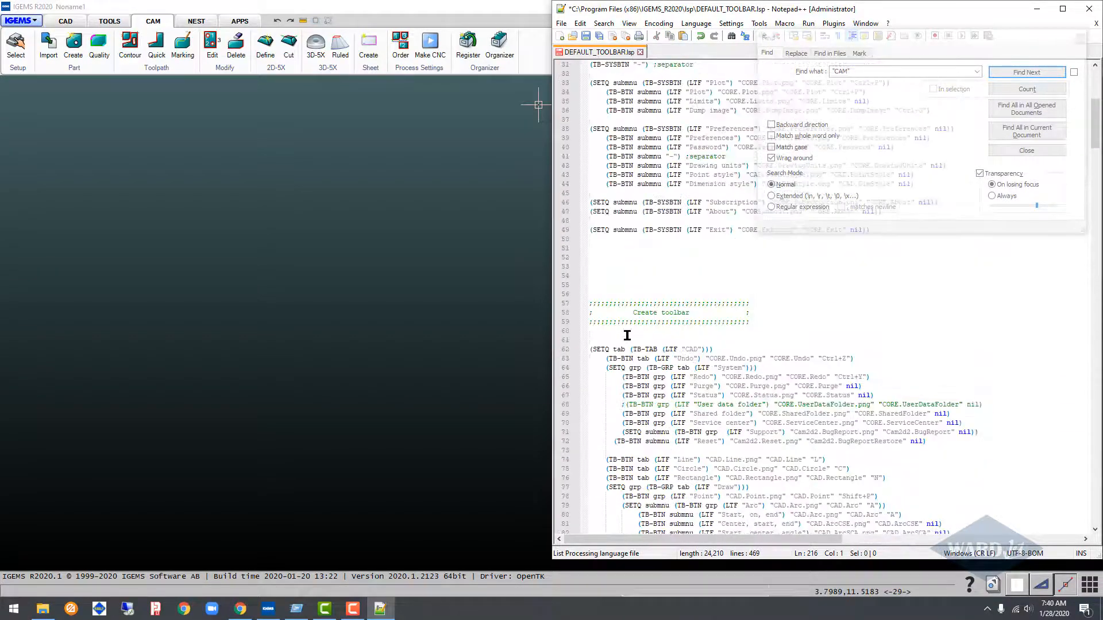
click(627, 333)
key(ctrl+v)
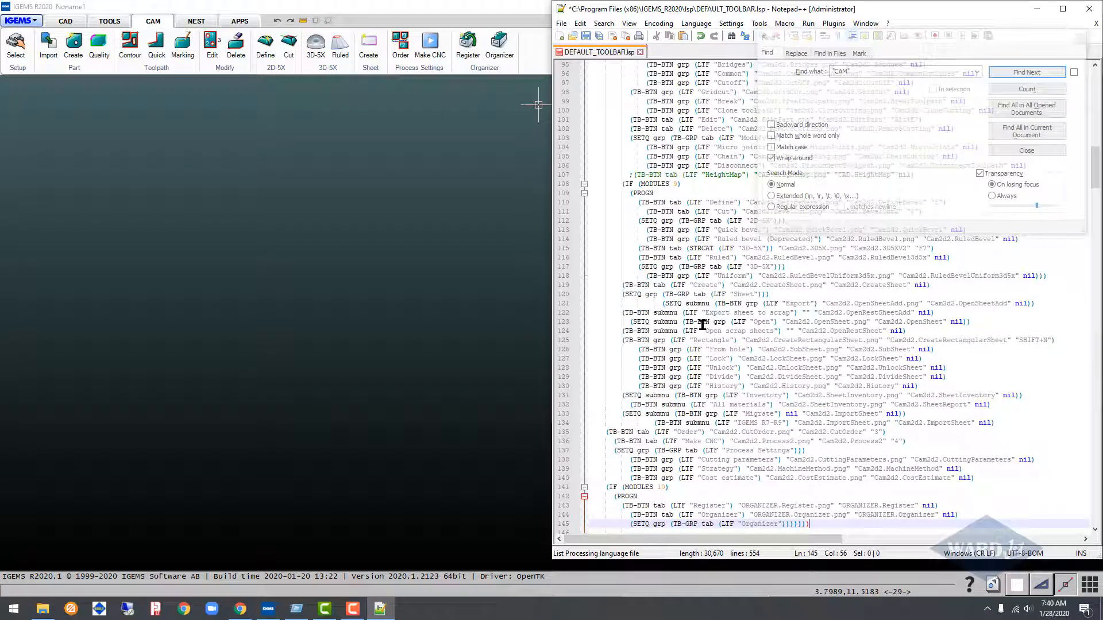
key(ctrl+s)
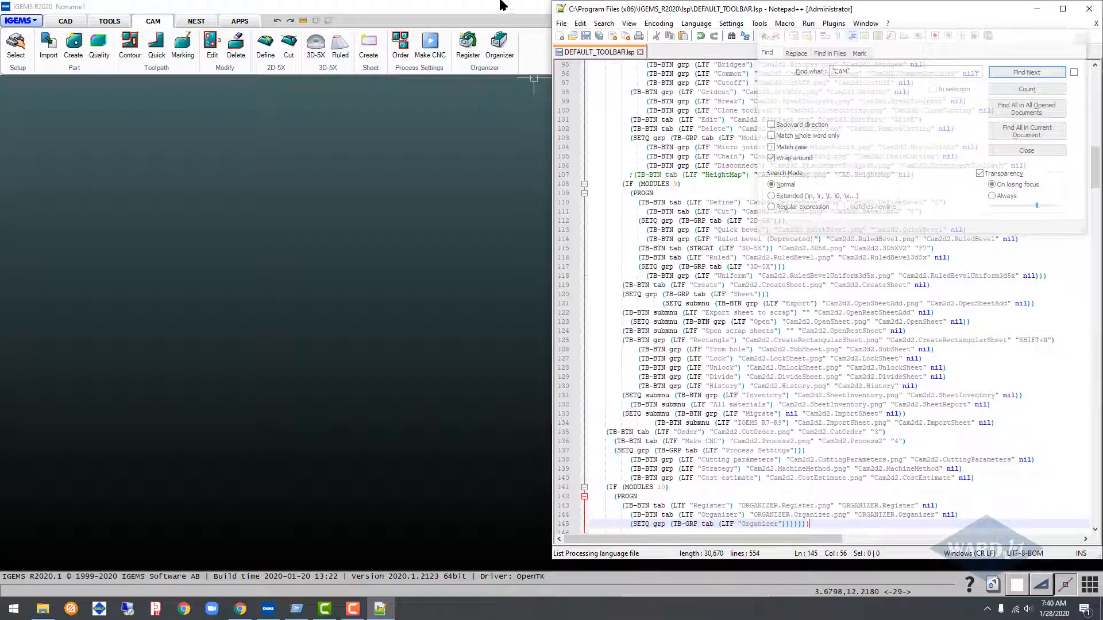
Close IGEMS, start it again and check the order and contents of the CAM and CAD tabs.
drag(500, 3, 876, 54)
click(778, 4)
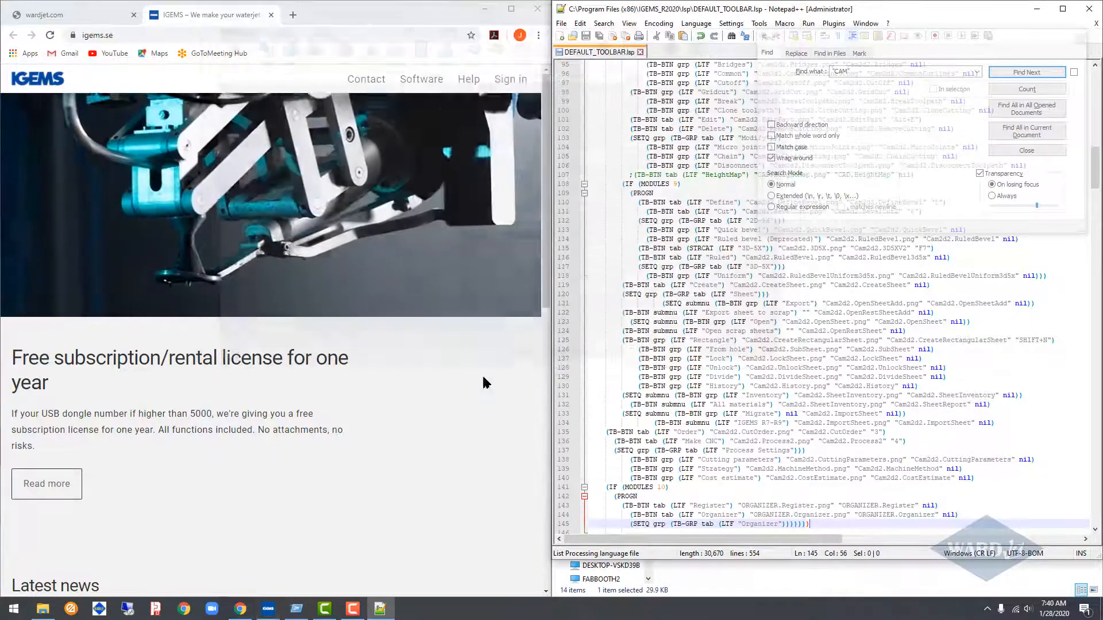
click(268, 610)
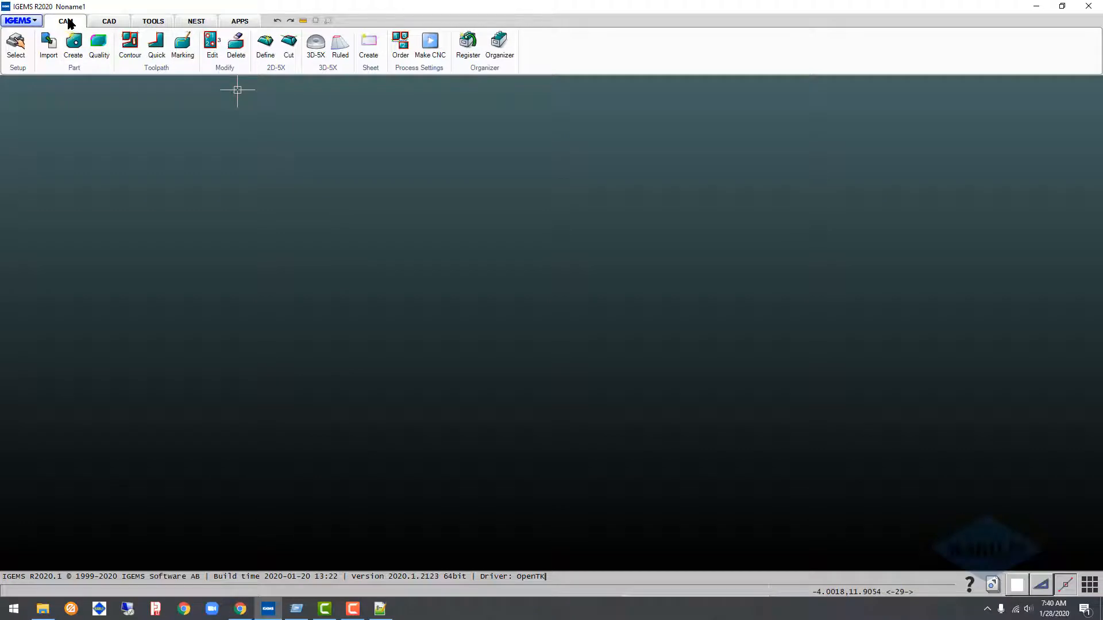
click(111, 23)
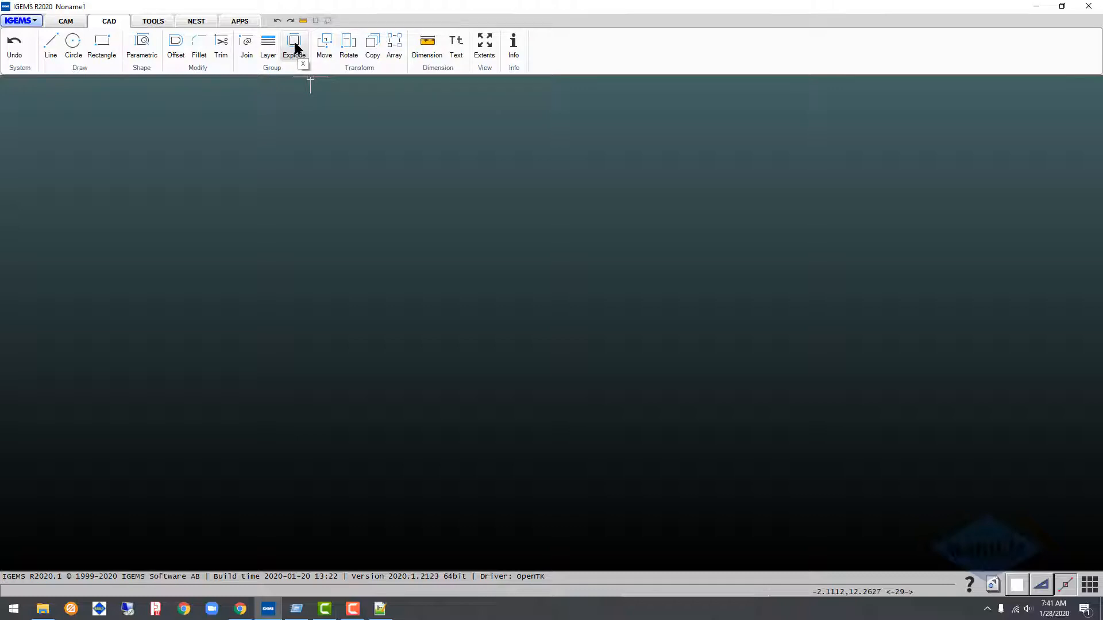
Fit the IGEMS window to half the screen, switch to File Explorer and browse the icons in IGEMS_R2020\res\ToolbarImages.
click(1061, 6)
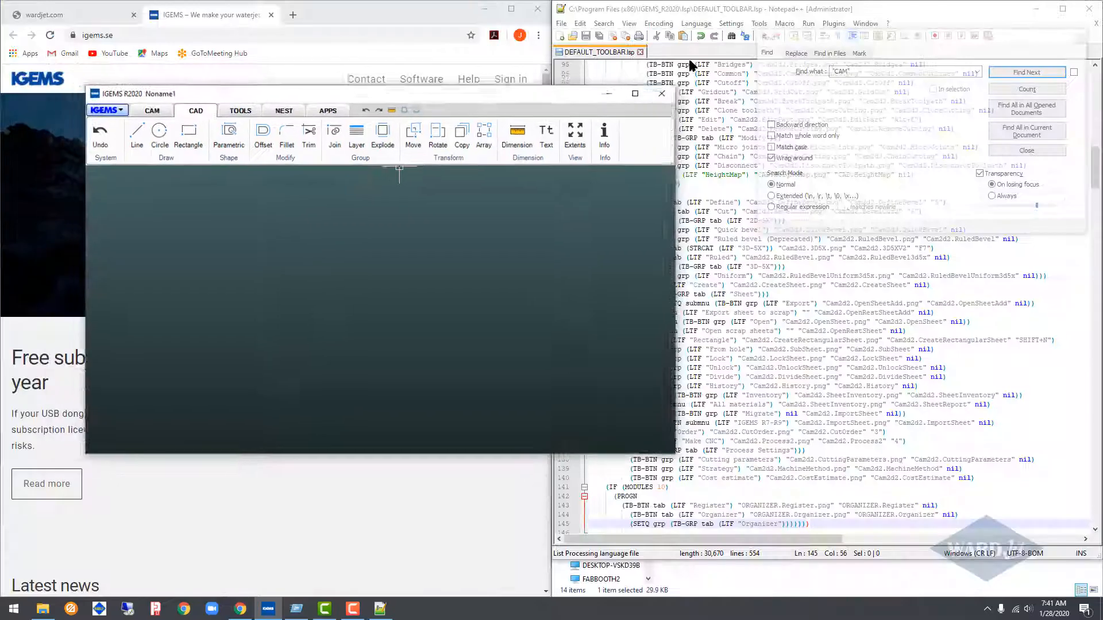
drag(441, 110, 1, 224)
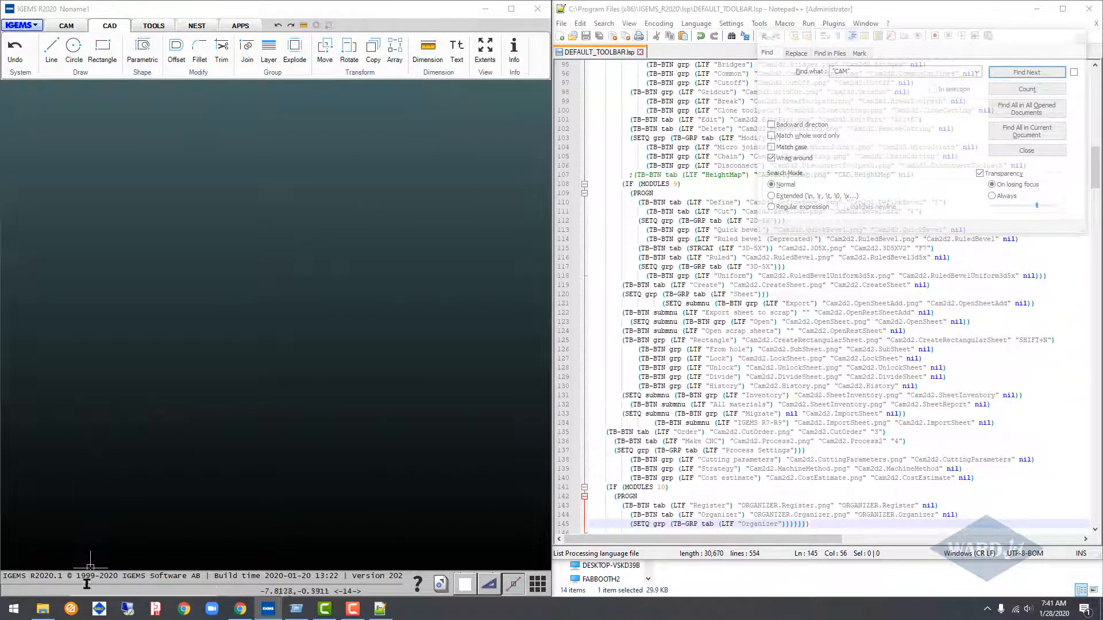
click(43, 610)
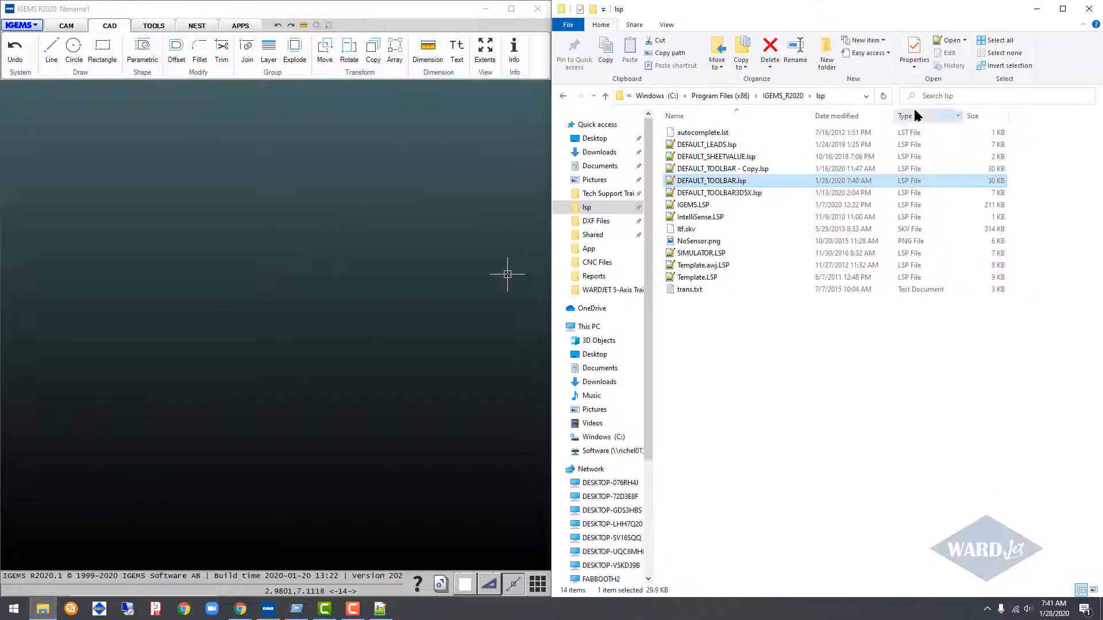
click(793, 95)
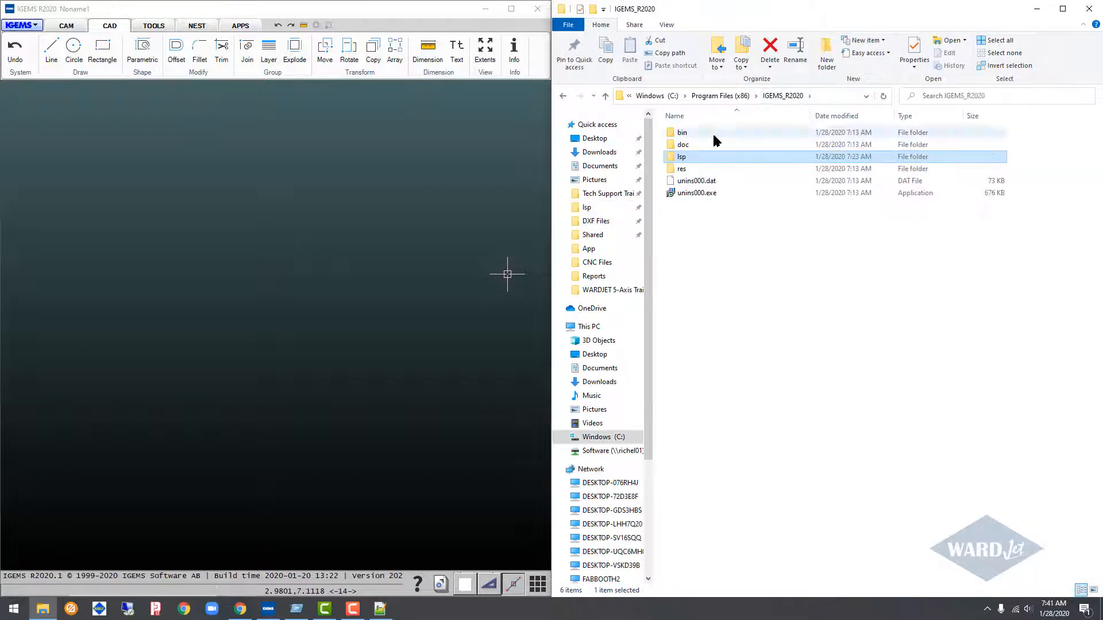
double_click(687, 170)
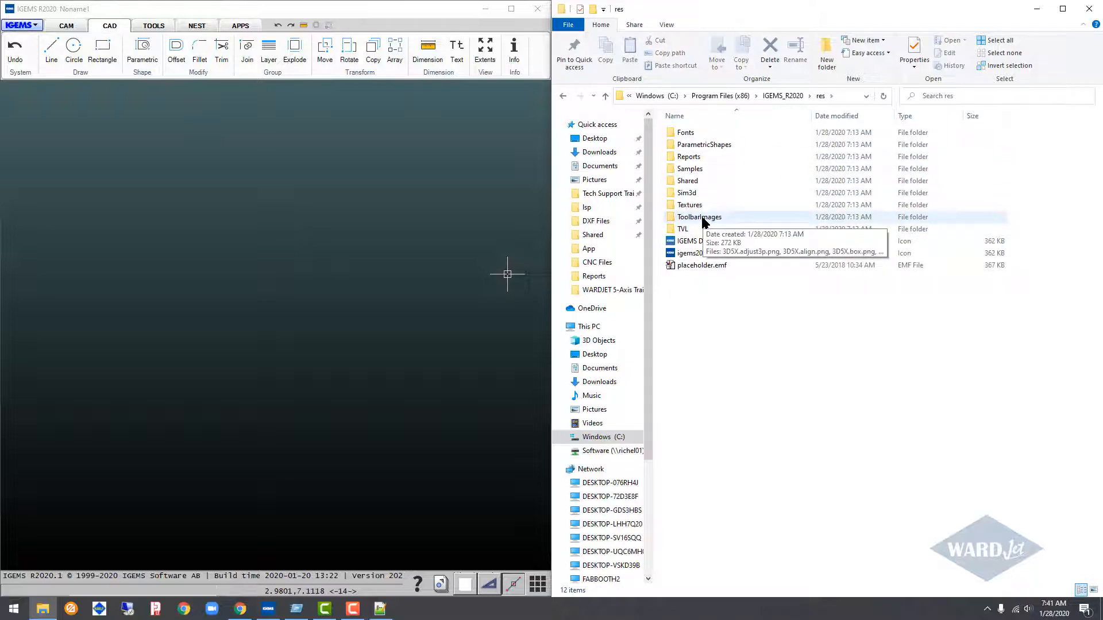
double_click(702, 220)
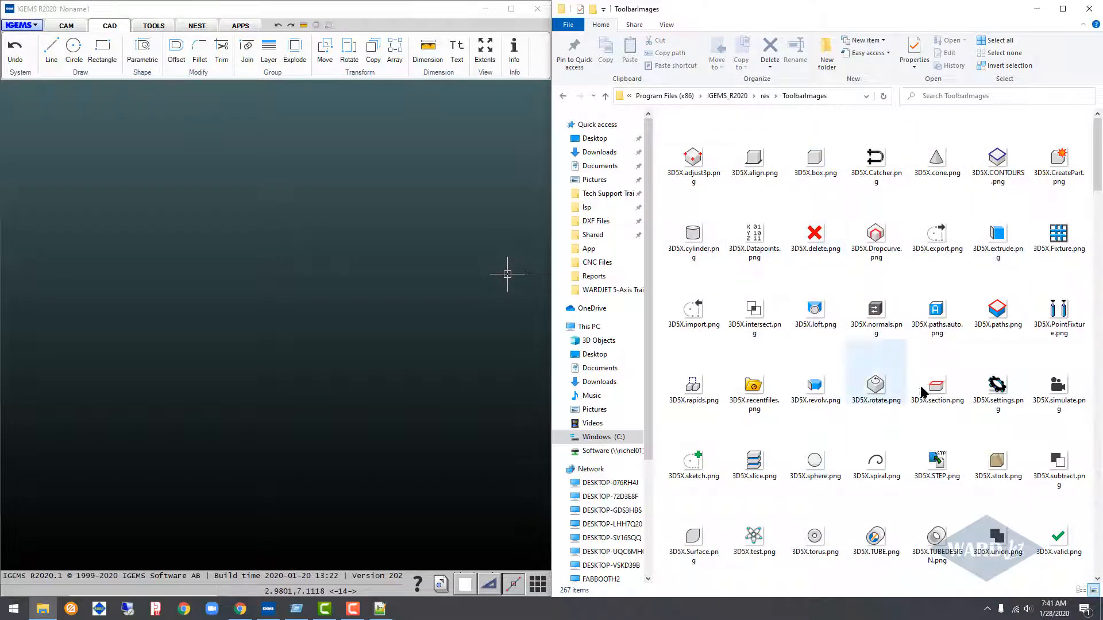
scroll(1004, 397, down, 3)
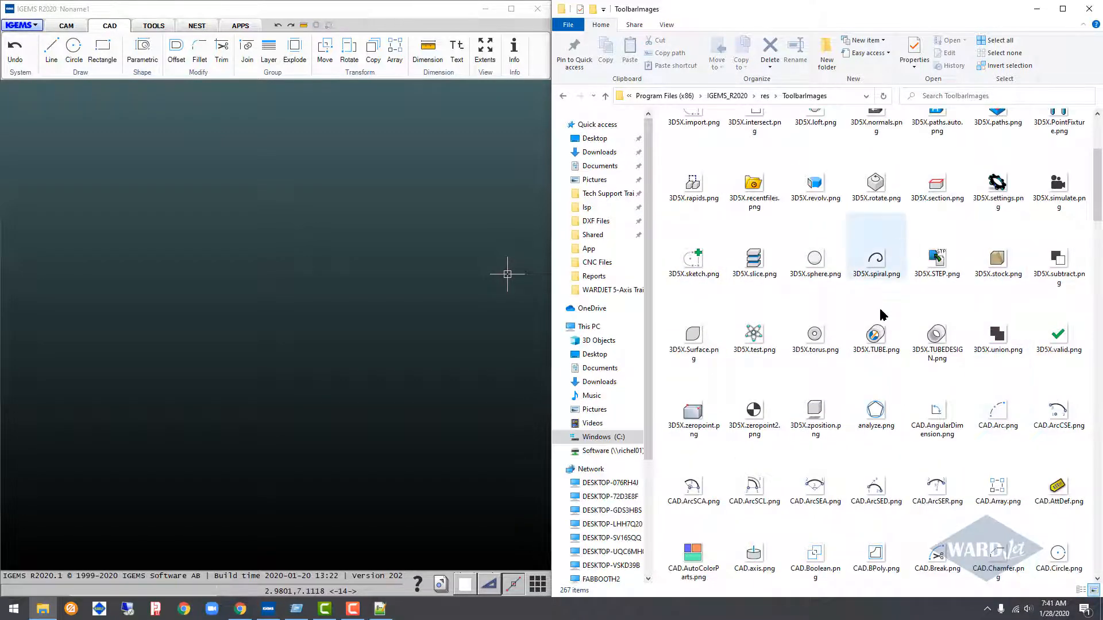
scroll(879, 396, down, 6)
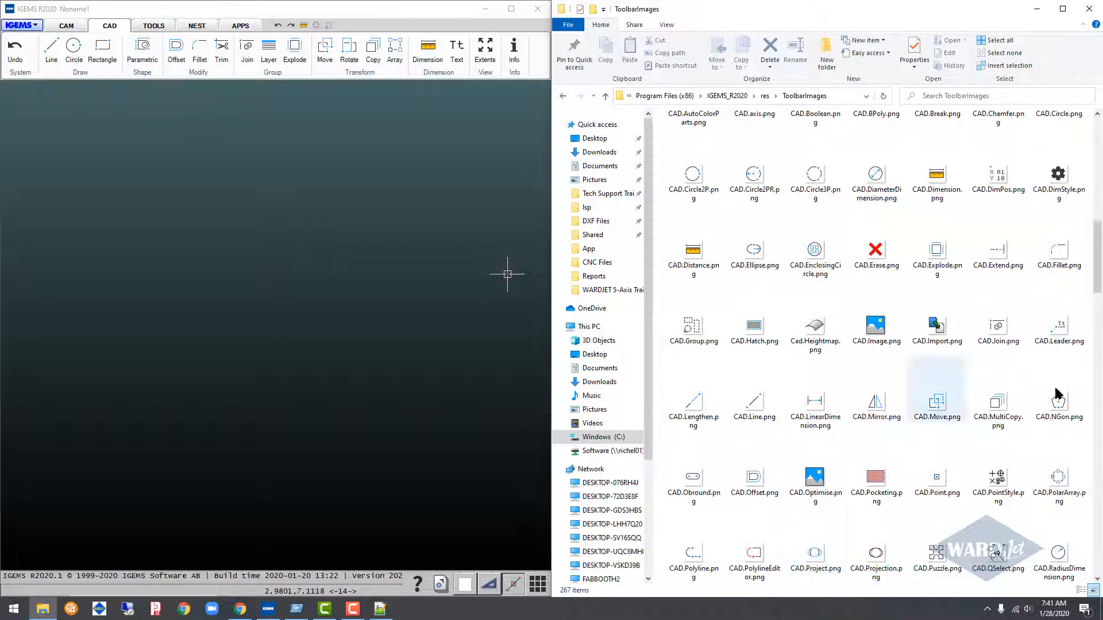
scroll(883, 383, up, 6)
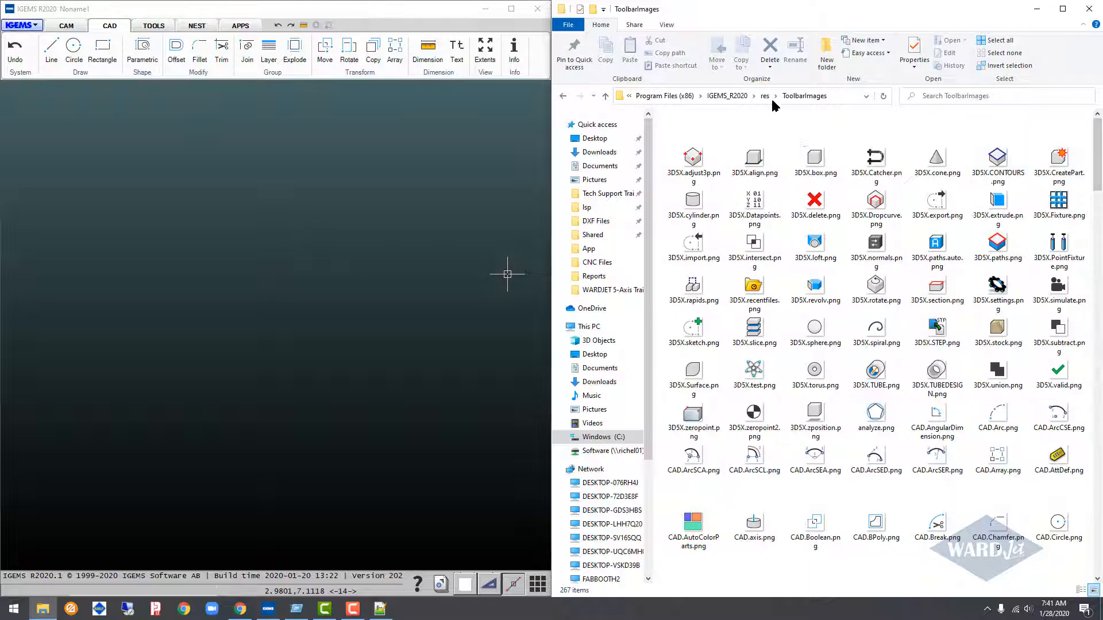
Open the ToolbarImages folder inside IGEMS_R2019\res under Program Files (x86).
click(685, 96)
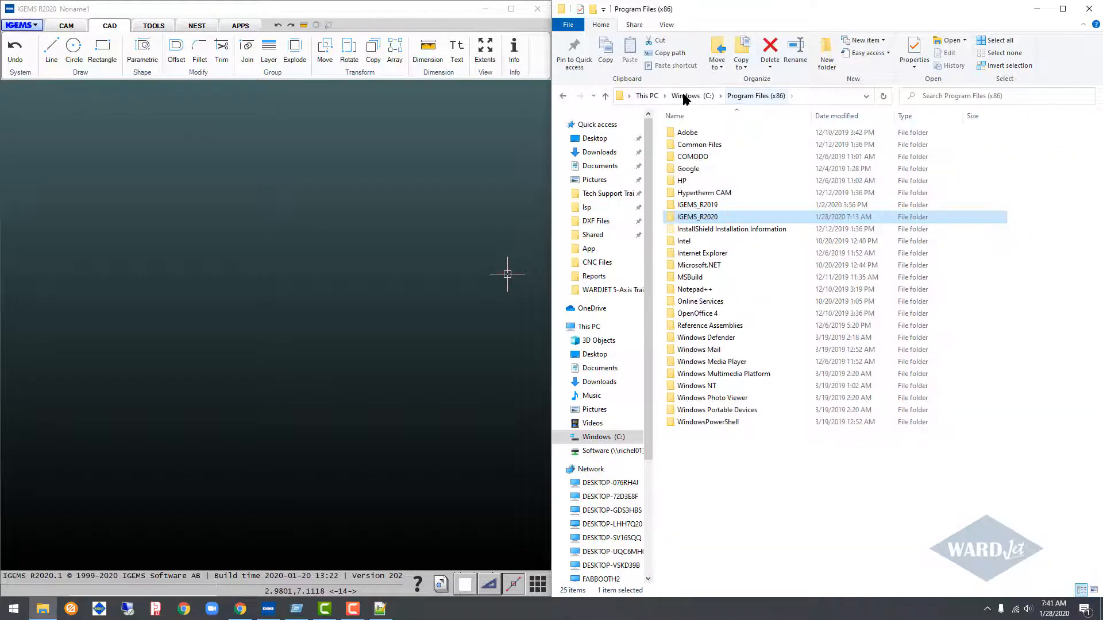
click(697, 206)
double_click(697, 206)
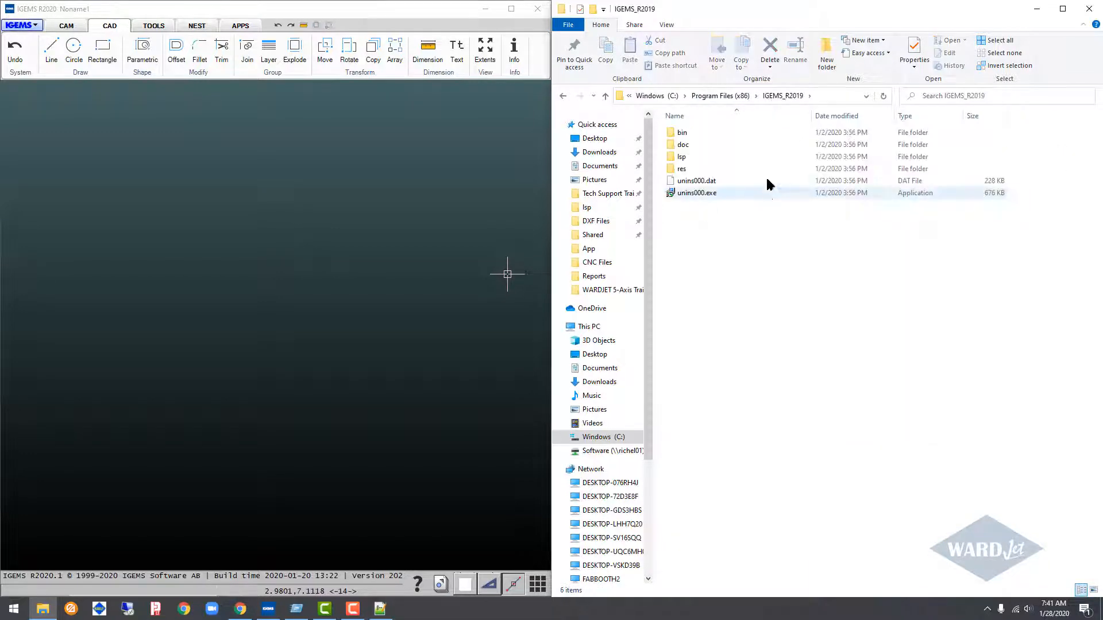
double_click(710, 168)
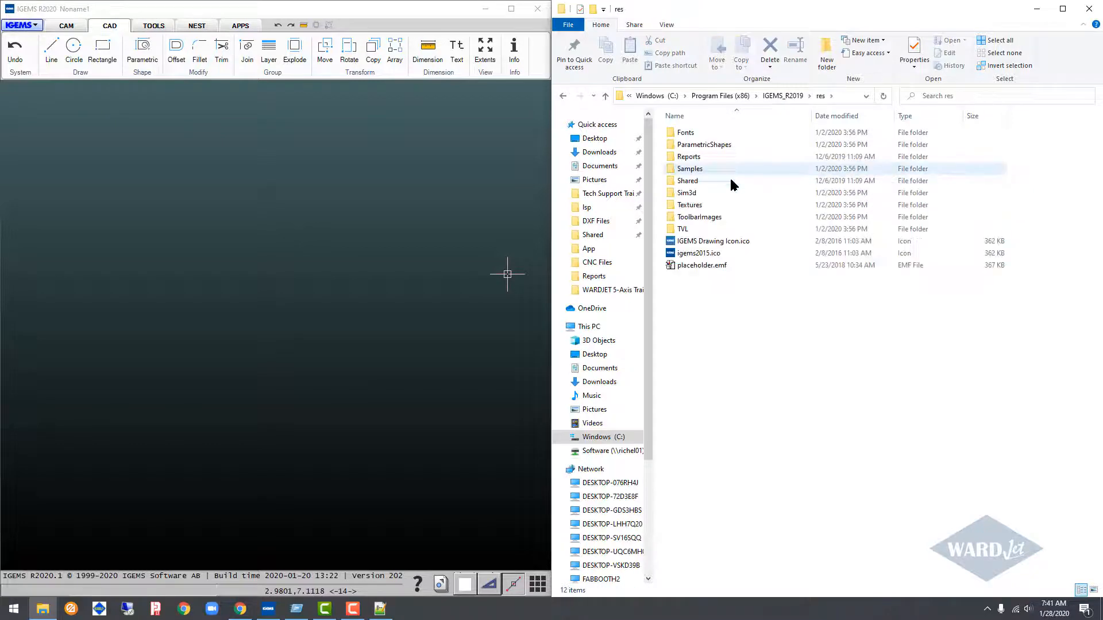
double_click(702, 219)
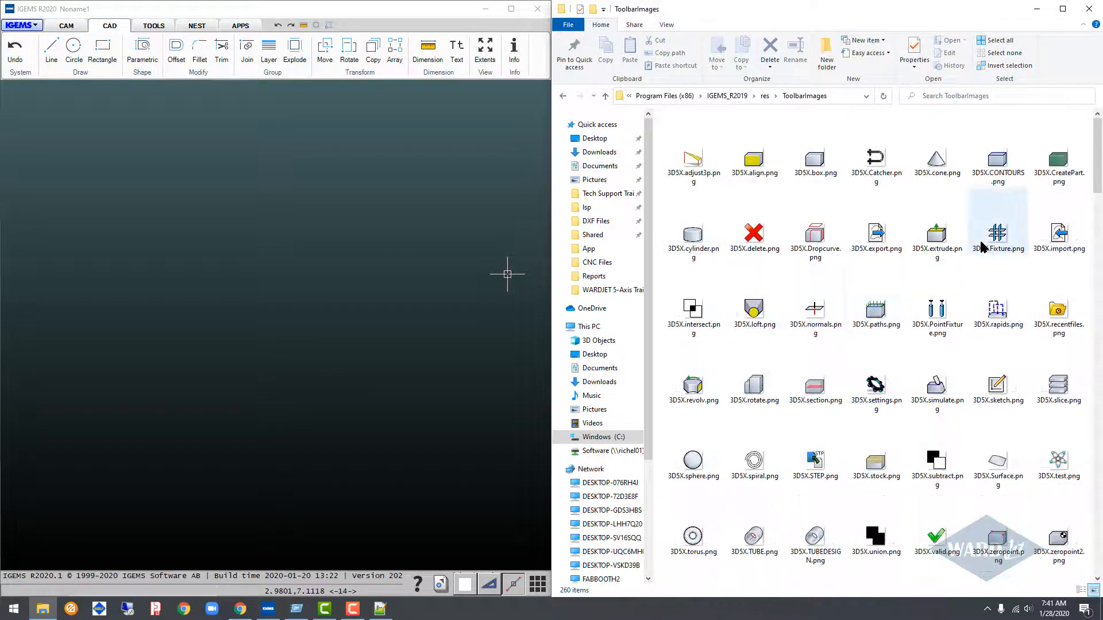
Copy the old CAD.Explode.png icon from the IGEMS_R2019 toolbar images.
scroll(997, 259, down, 8)
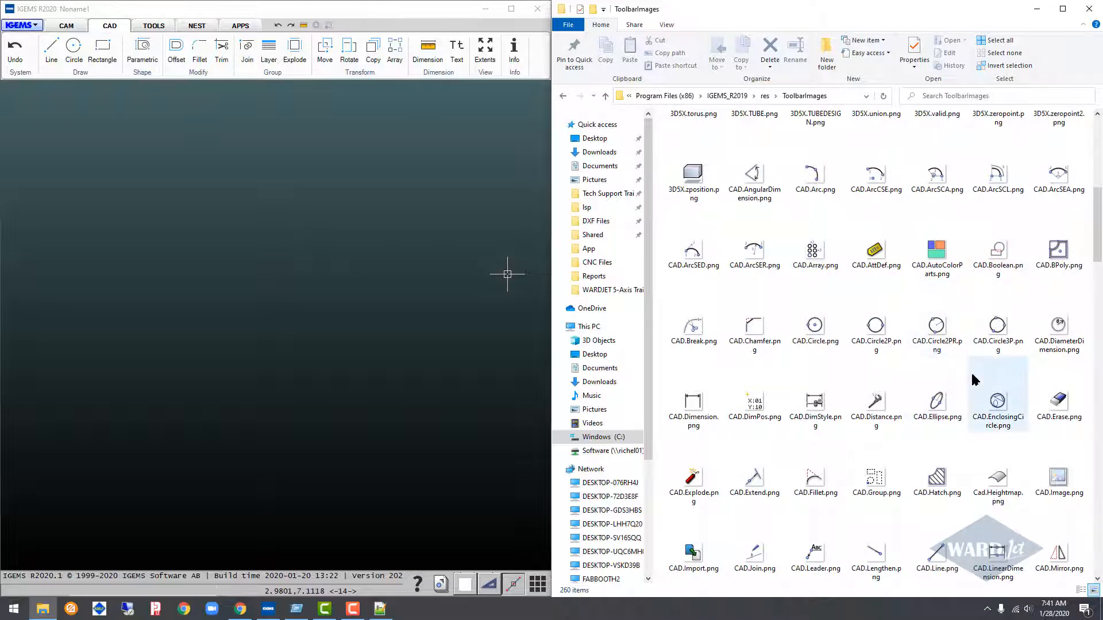
scroll(971, 374, down, 2)
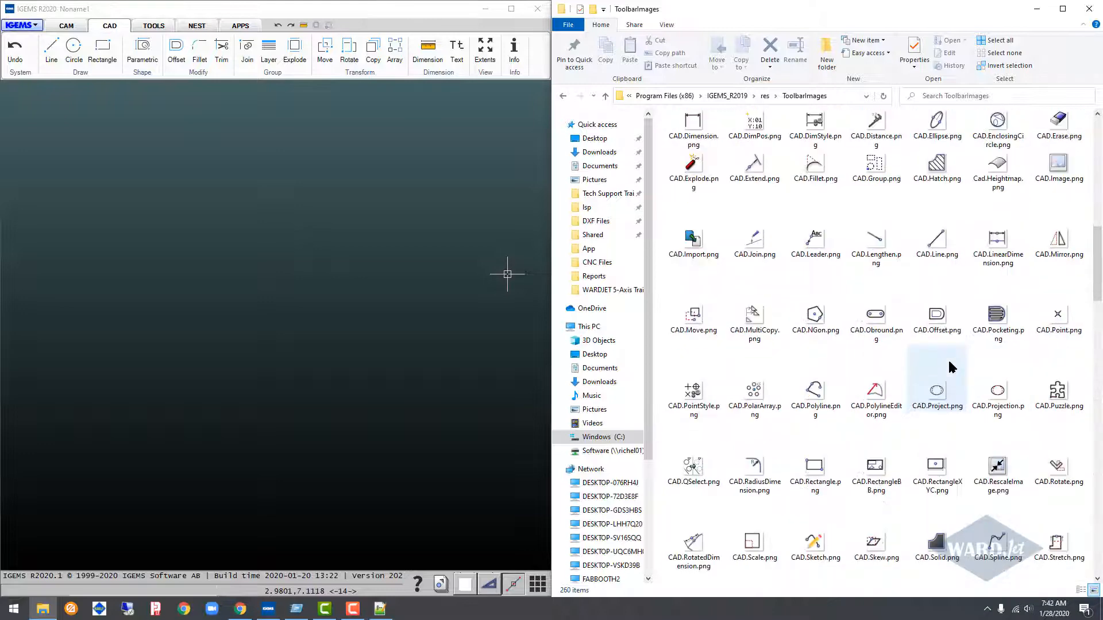
click(697, 164)
right_click(698, 163)
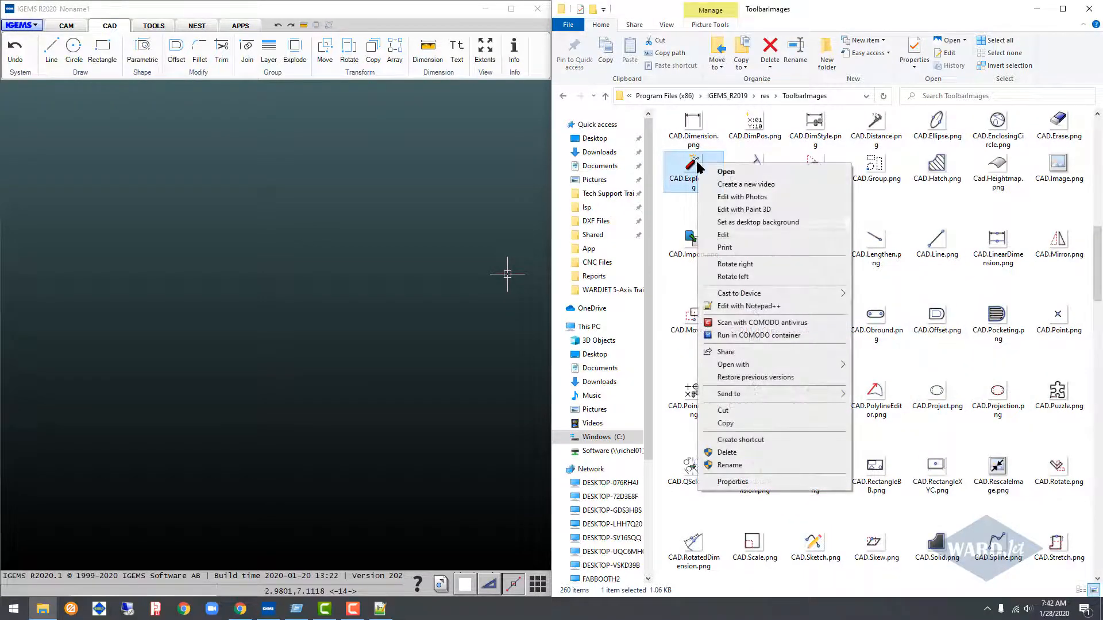
click(727, 423)
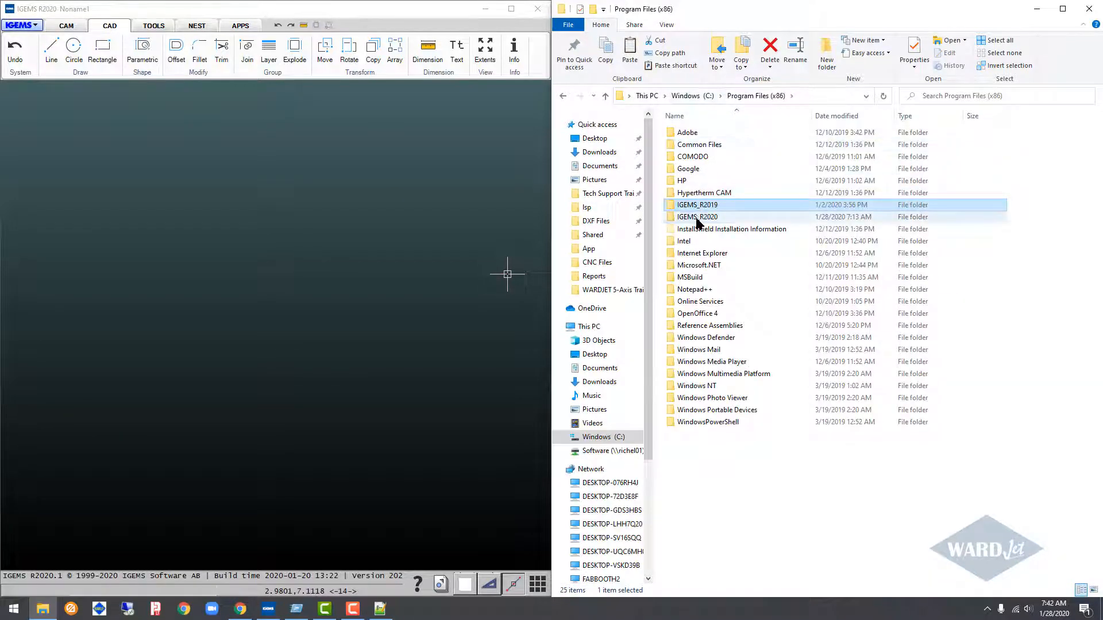
Open the ToolbarImages folder inside IGEMS_R2020\res.
double_click(695, 216)
click(688, 169)
double_click(687, 166)
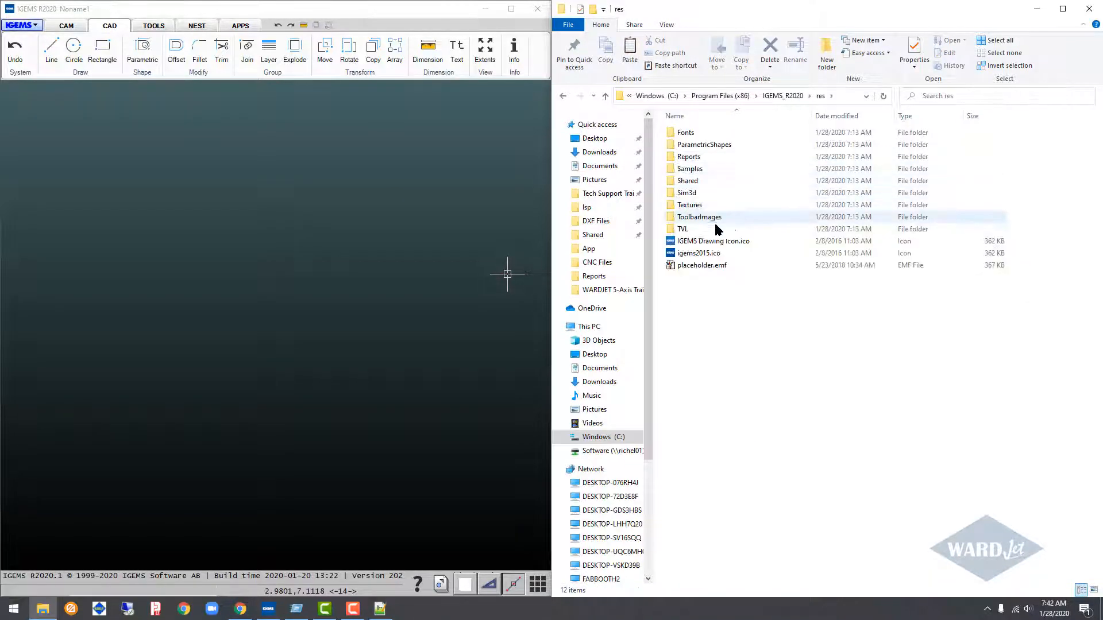
double_click(711, 219)
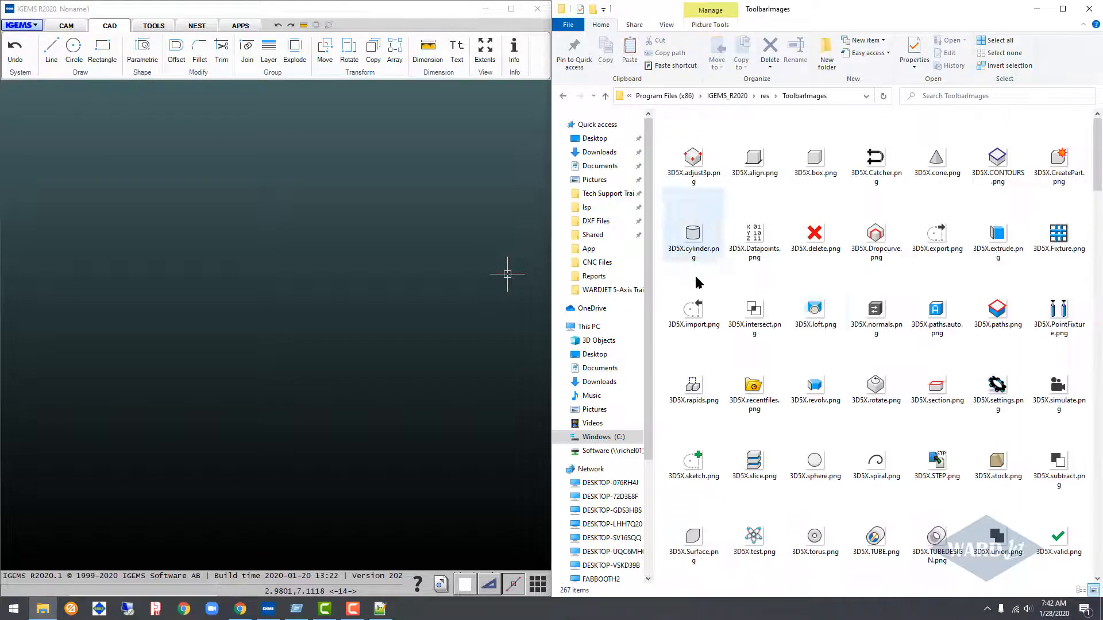
Try to paste the R2019 CAD.Explode.png over the existing icon in the R2020 ToolbarImages folder while IGEMS is running.
right_click(843, 267)
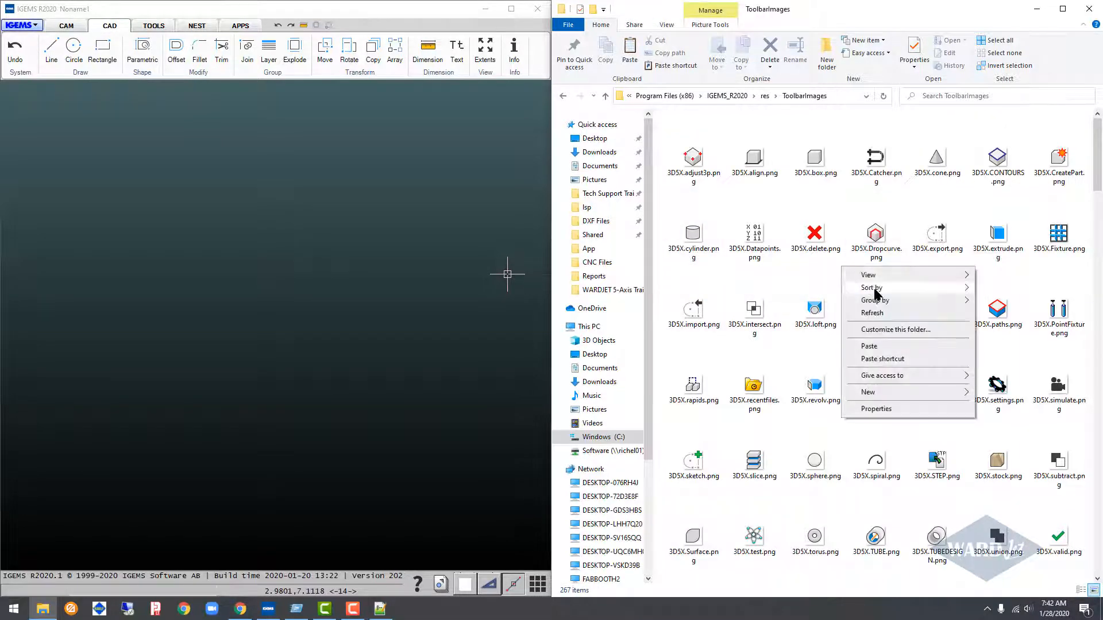
click(869, 346)
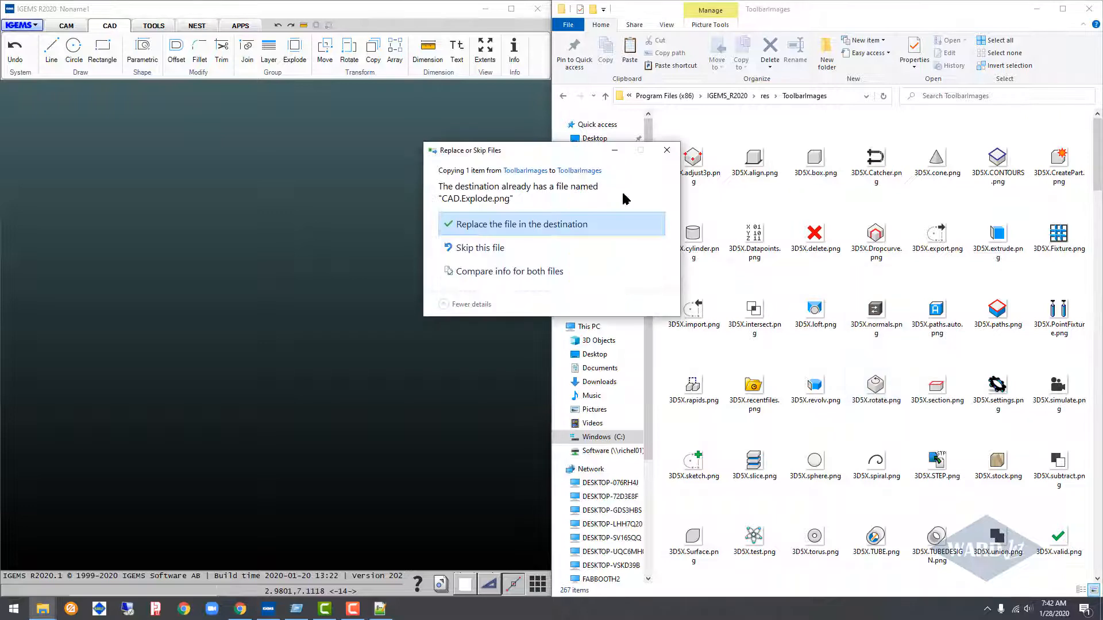
click(476, 225)
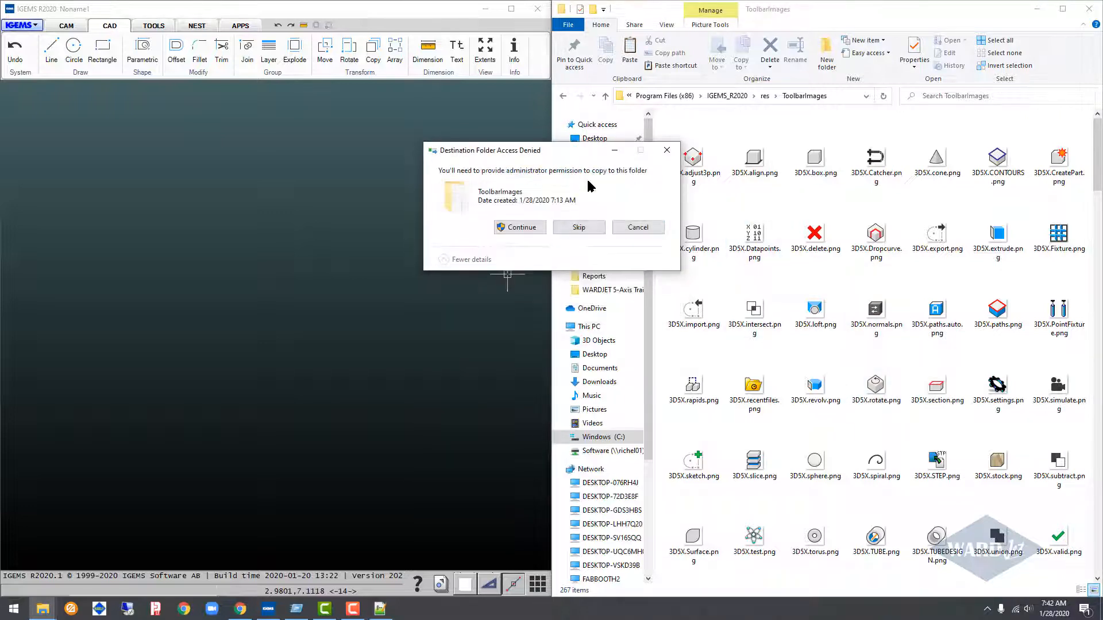
click(518, 229)
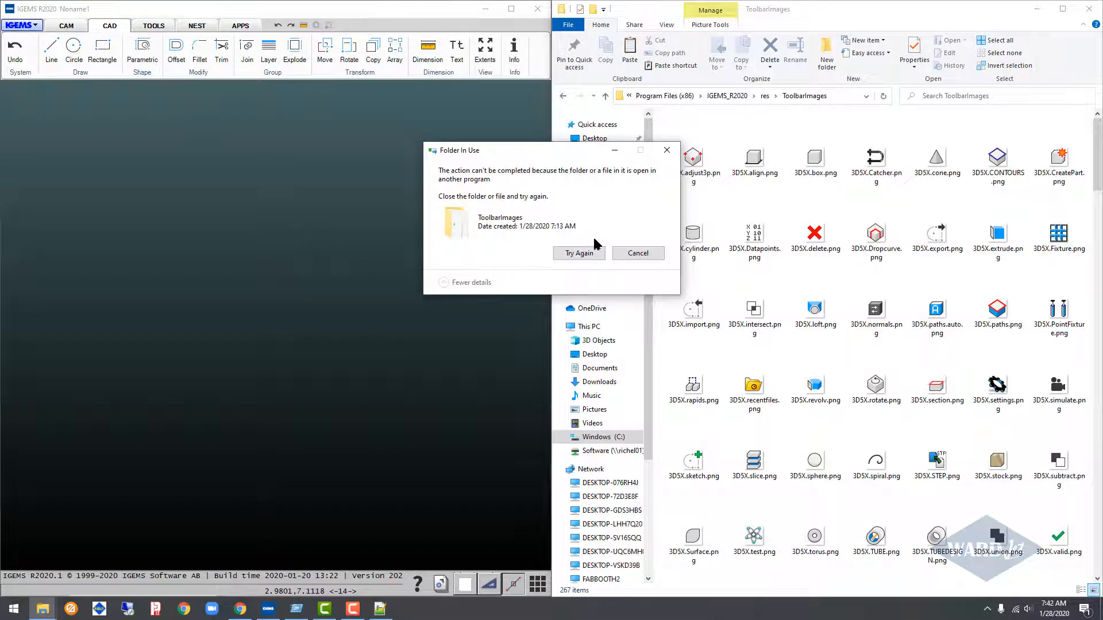
click(633, 254)
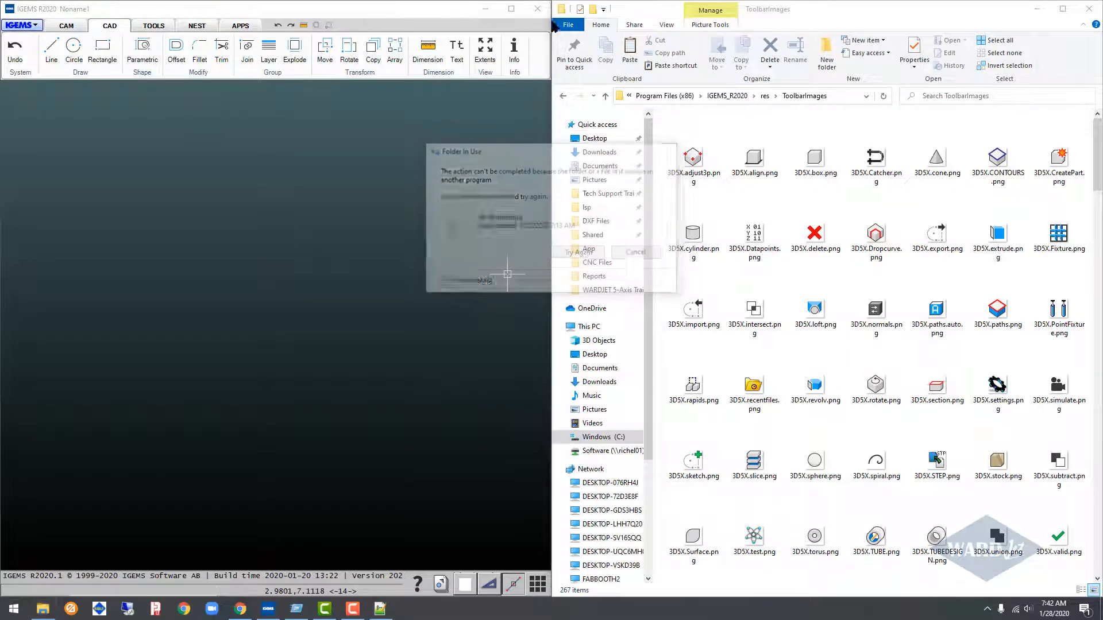
Close IGEMS and paste the R2019 CAD.Explode.png into the R2020 ToolbarImages folder, replacing the existing file with administrator permission.
click(537, 8)
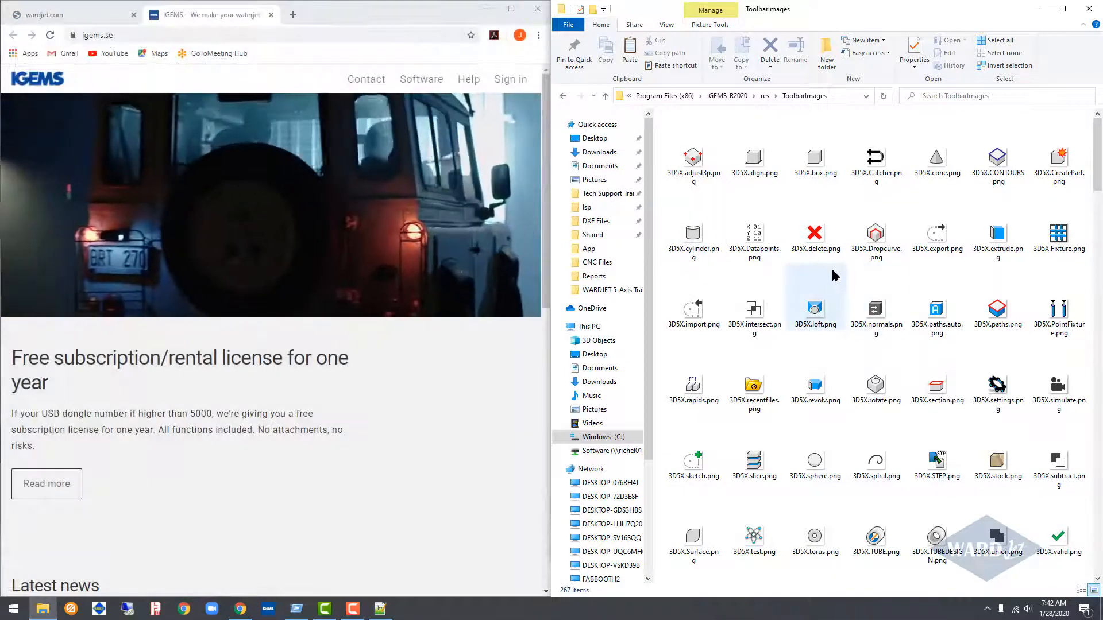
right_click(824, 272)
click(852, 351)
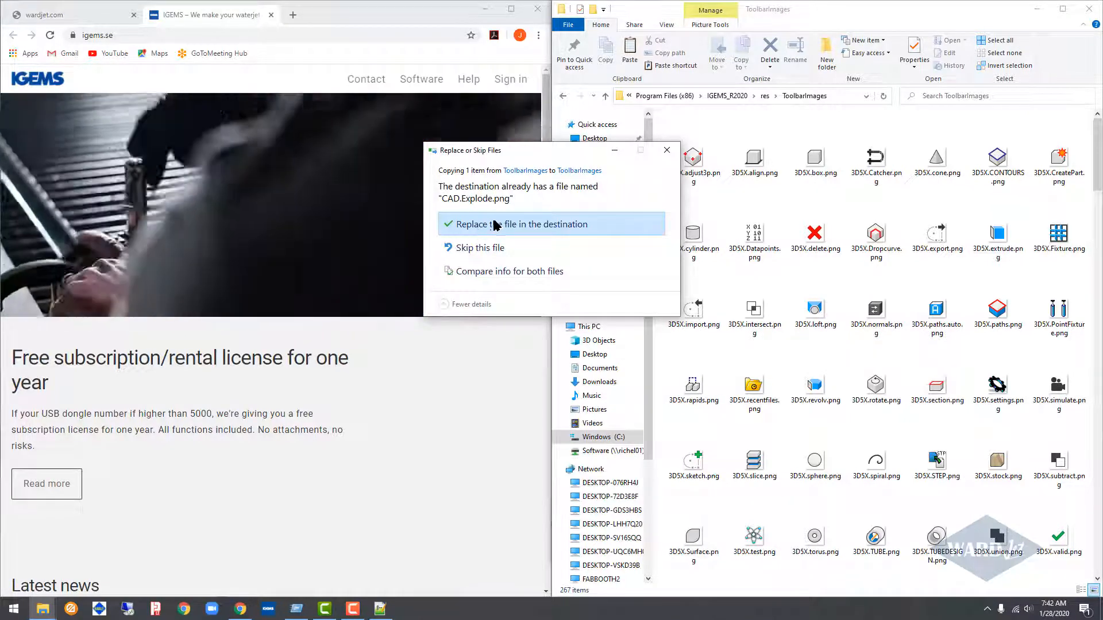
click(491, 226)
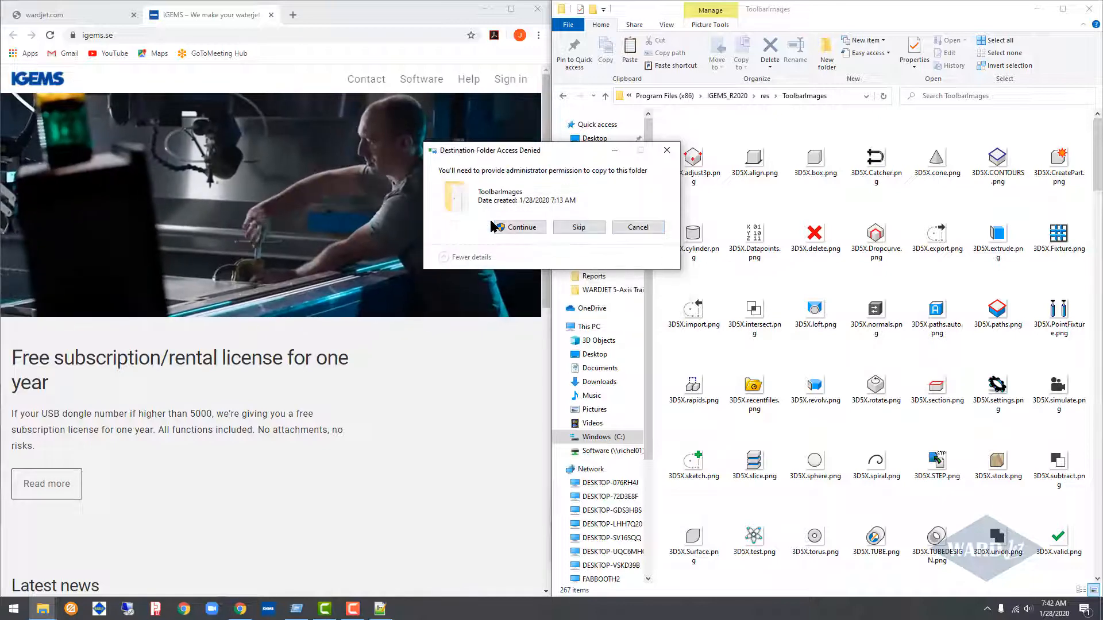
click(497, 227)
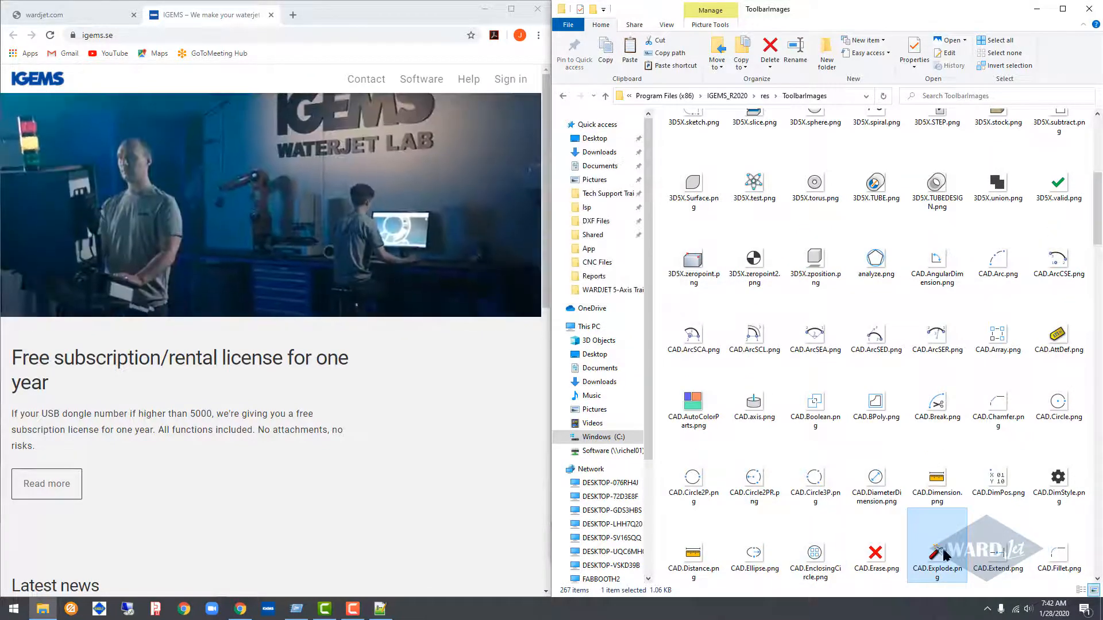
Duplicate CAD.Explode.png within the R2020 ToolbarImages folder, granting administrator permission.
drag(1097, 231, 1097, 279)
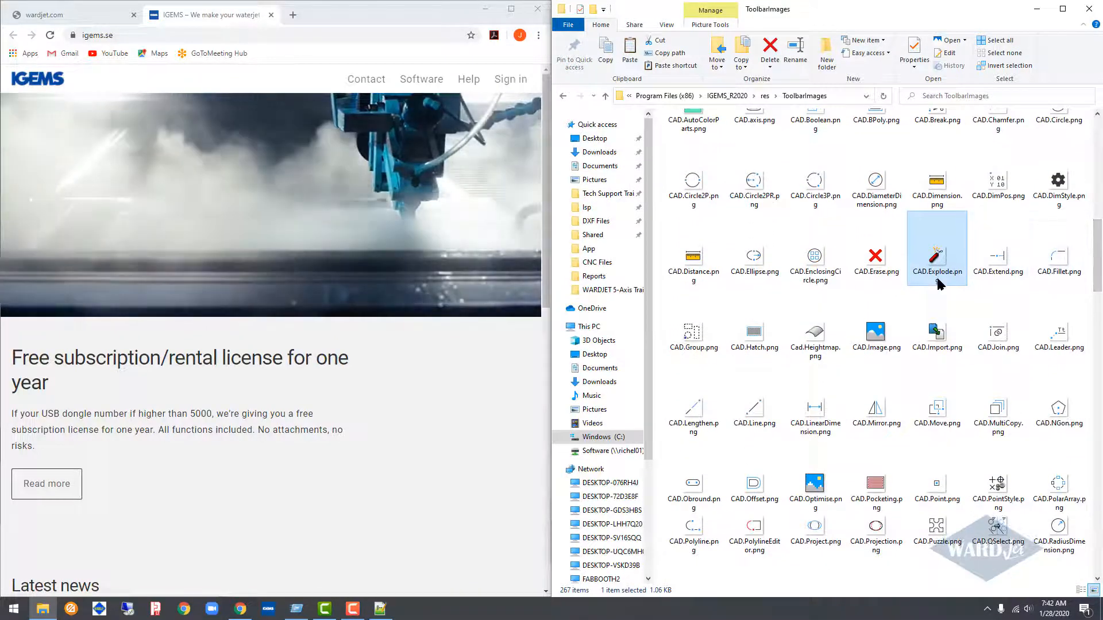
drag(1097, 242, 1097, 249)
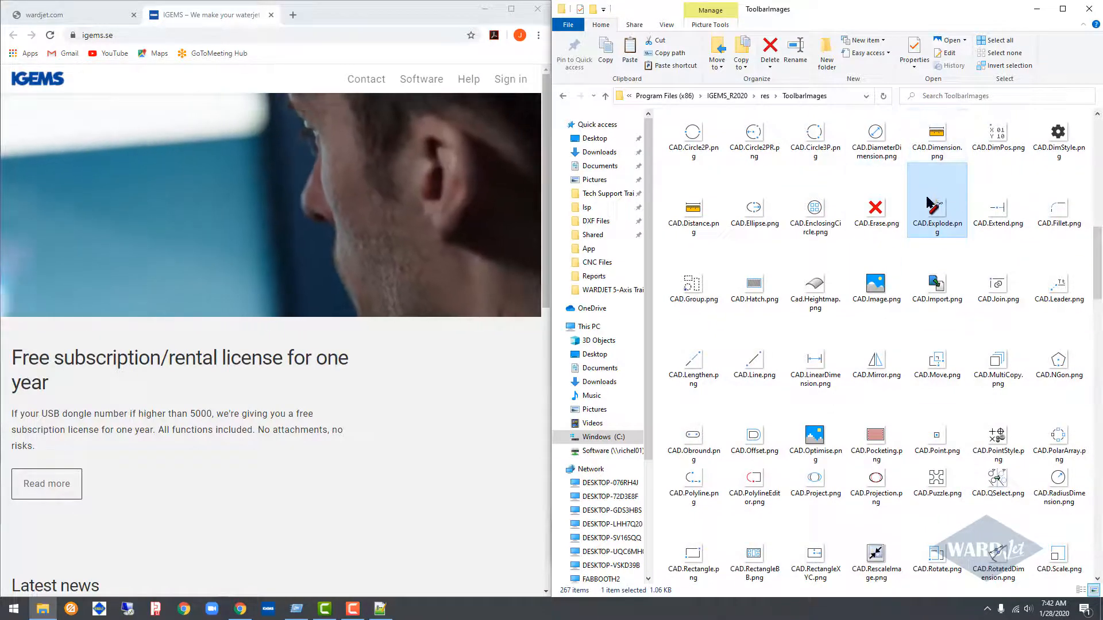
right_click(935, 212)
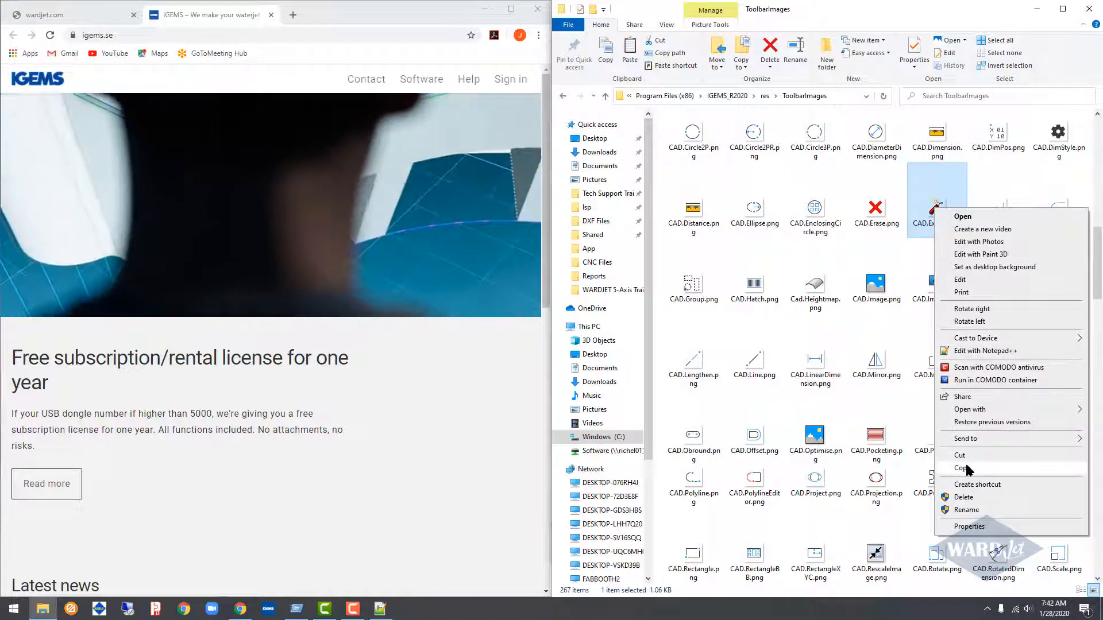
click(966, 23)
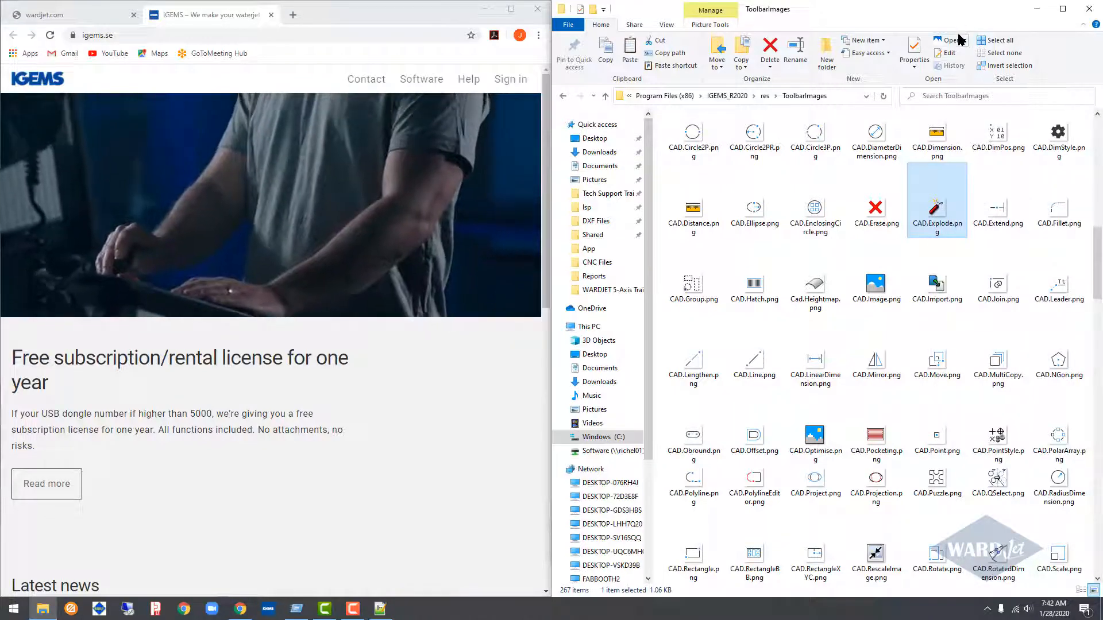
key(ctrl+v)
click(499, 226)
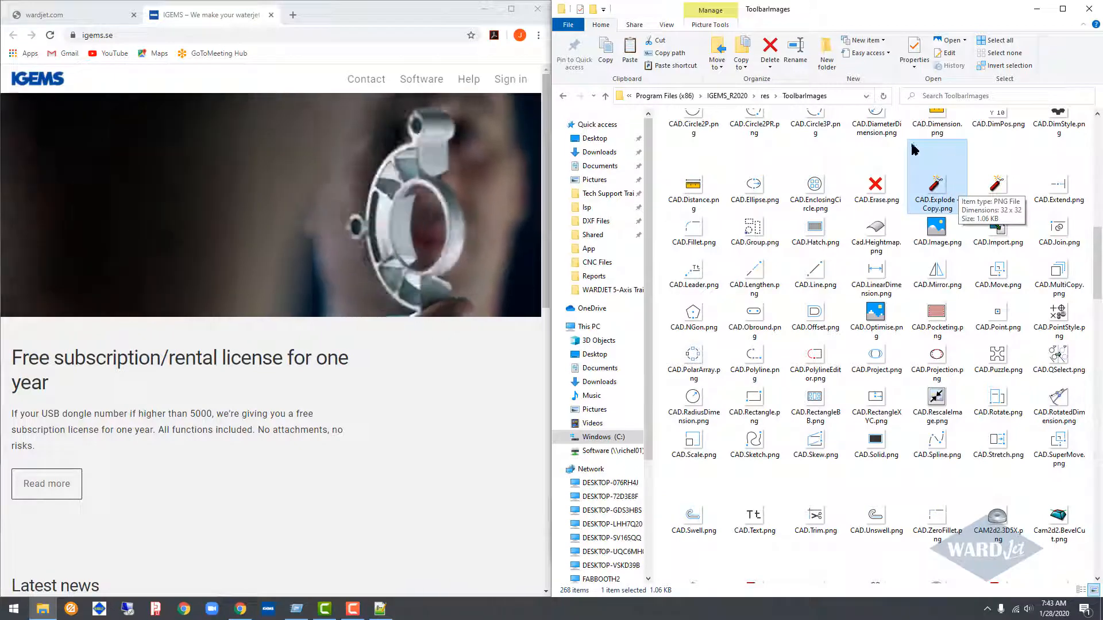
Start IGEMS again and check the Explode icon among the CAD commands.
click(267, 610)
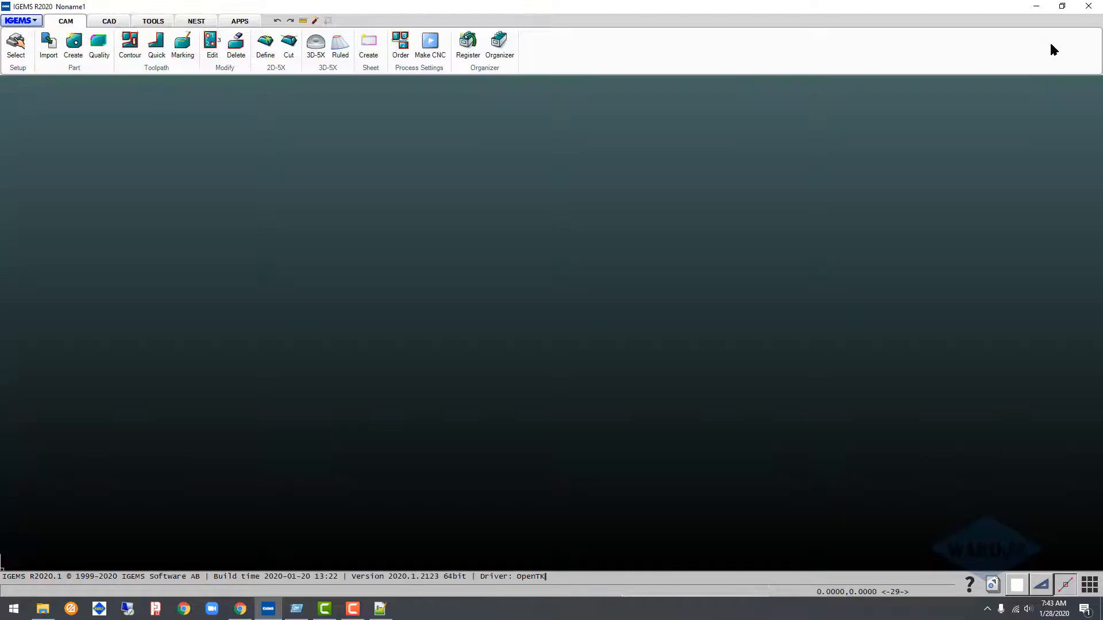
click(110, 21)
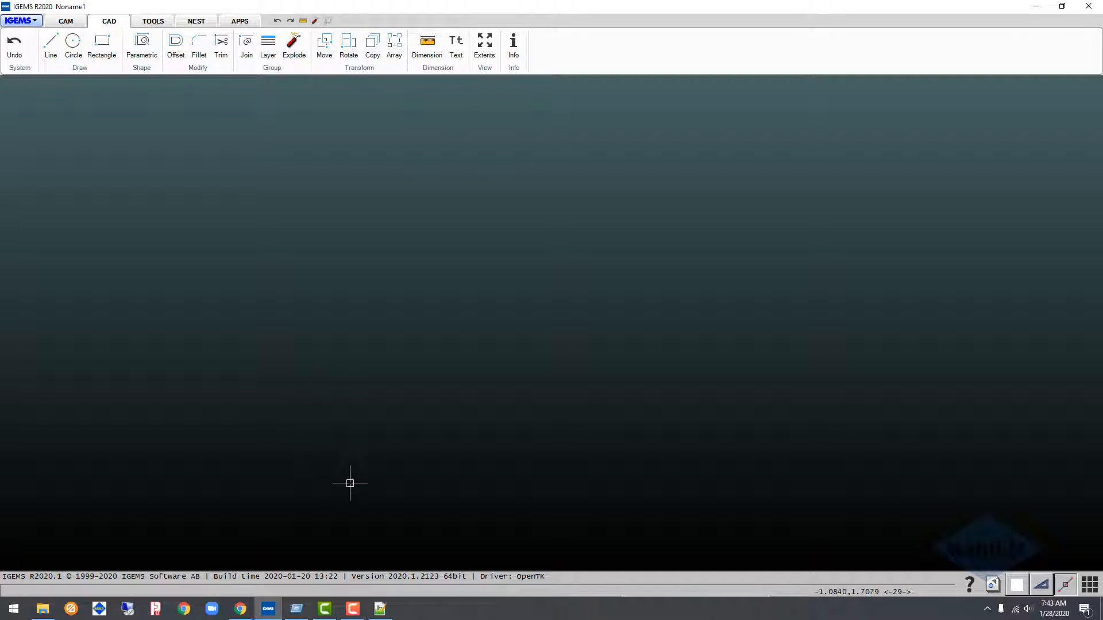
Switch to File Explorer, open the pinned Shared folder and show its full path.
click(42, 612)
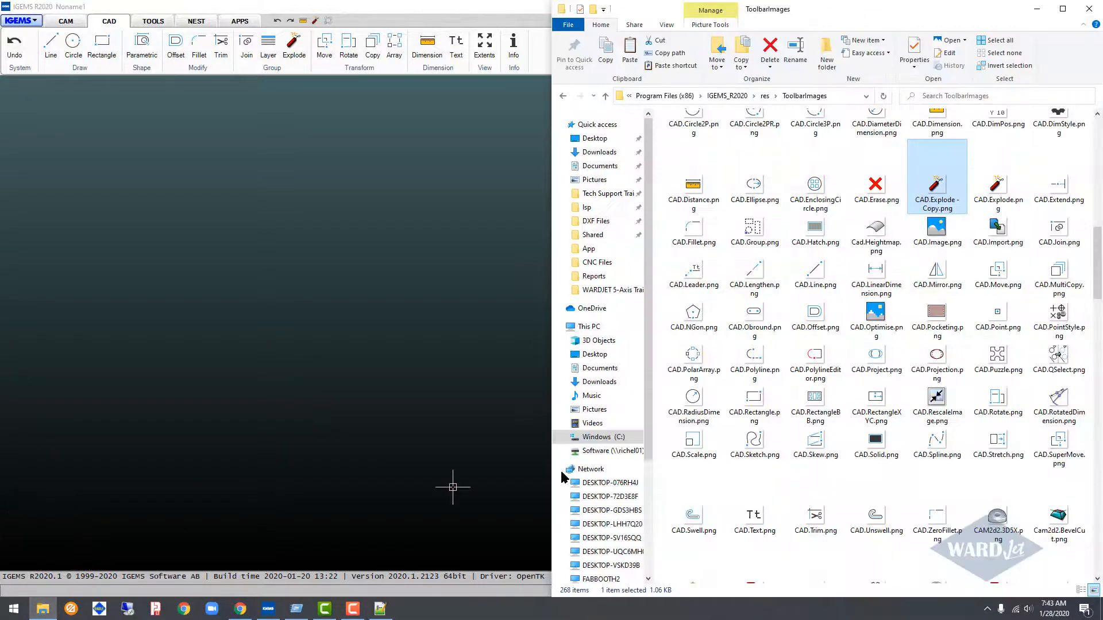
click(598, 235)
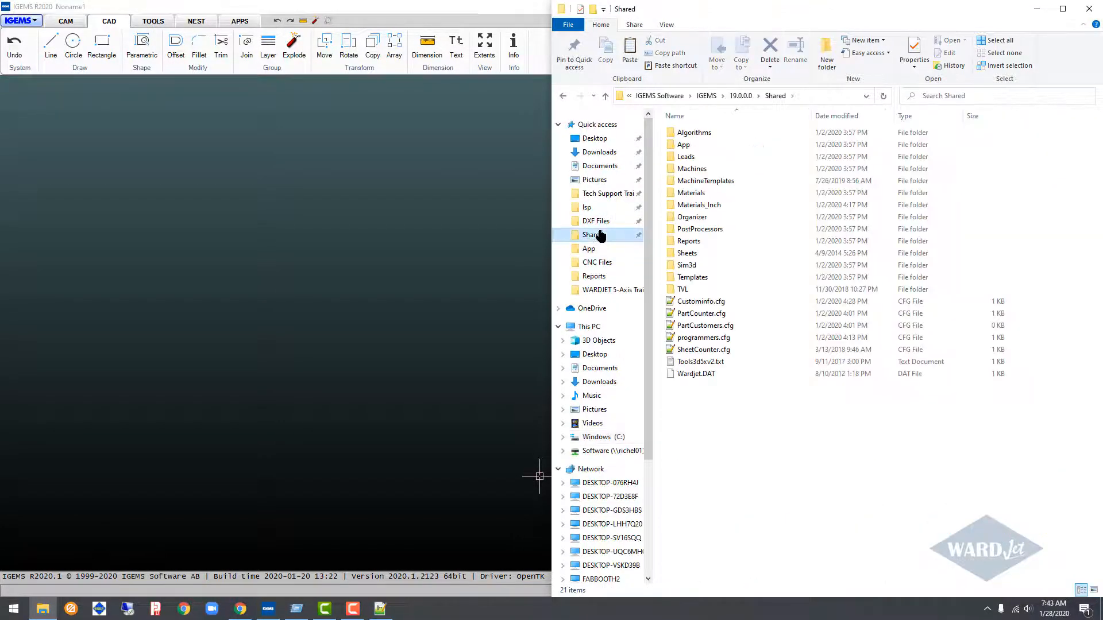
click(818, 98)
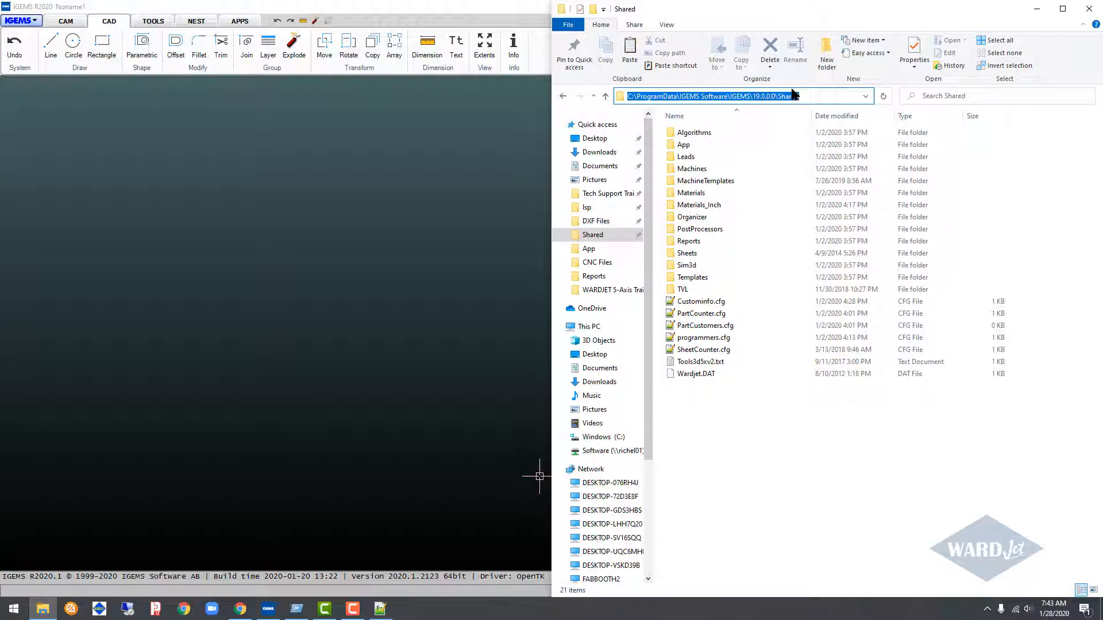
Return to IGEMS, open its shared folder and go up to the parent folder 20.0.0.0.
double_click(304, 8)
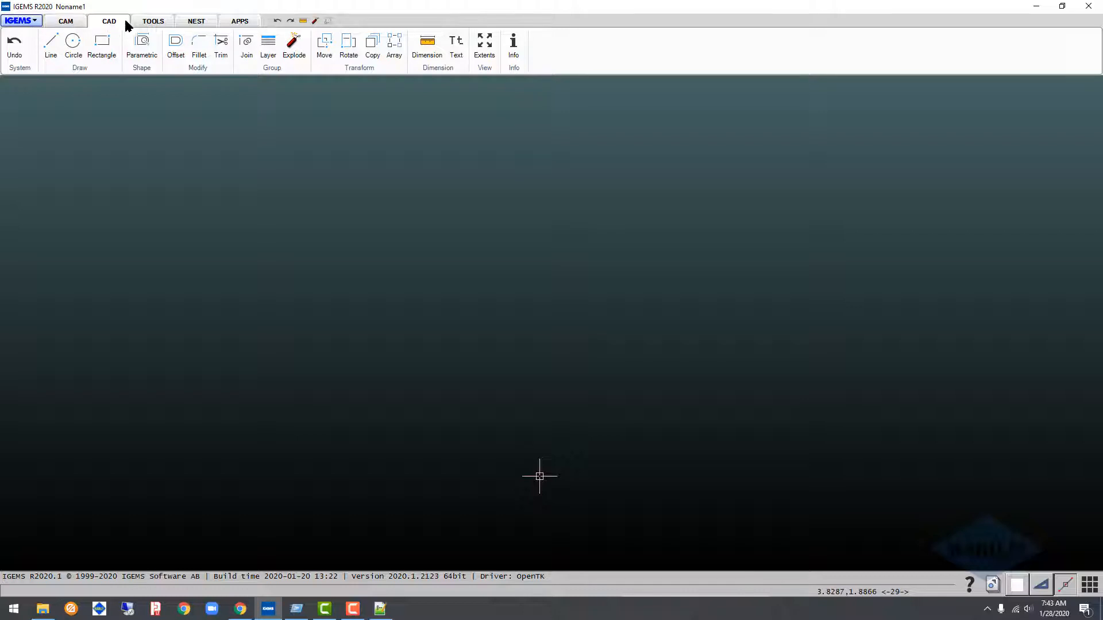
click(20, 69)
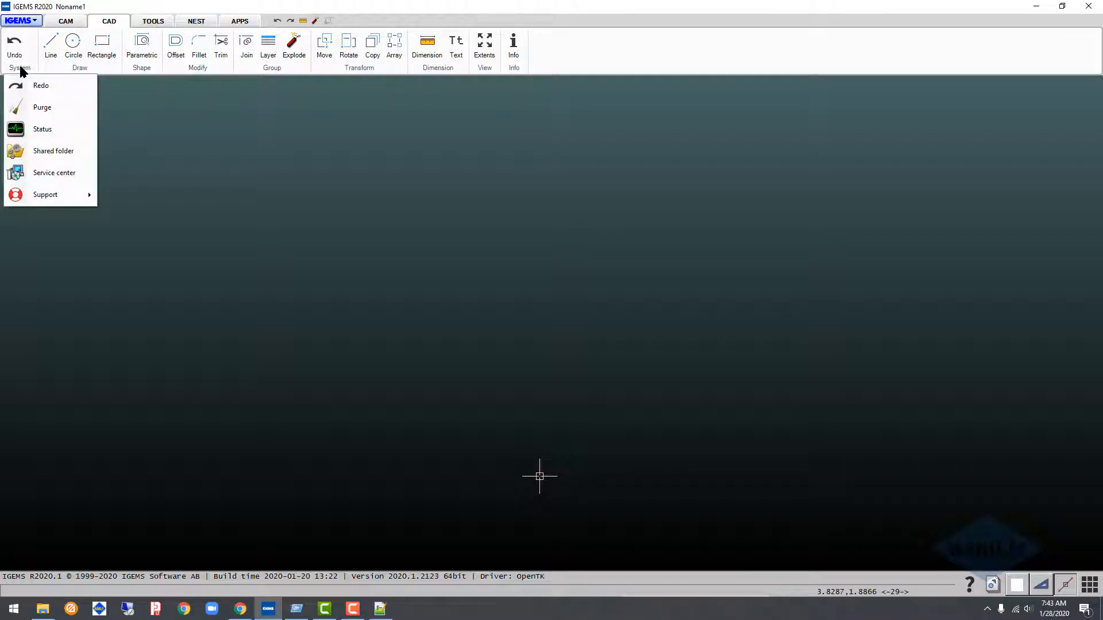
click(41, 152)
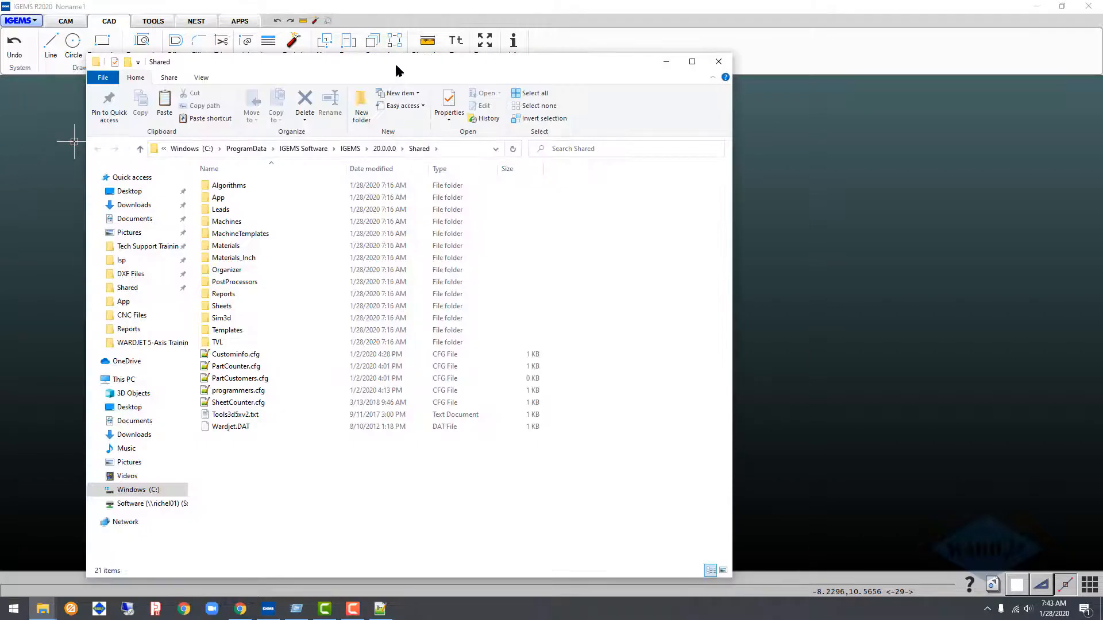
drag(396, 66, 700, 39)
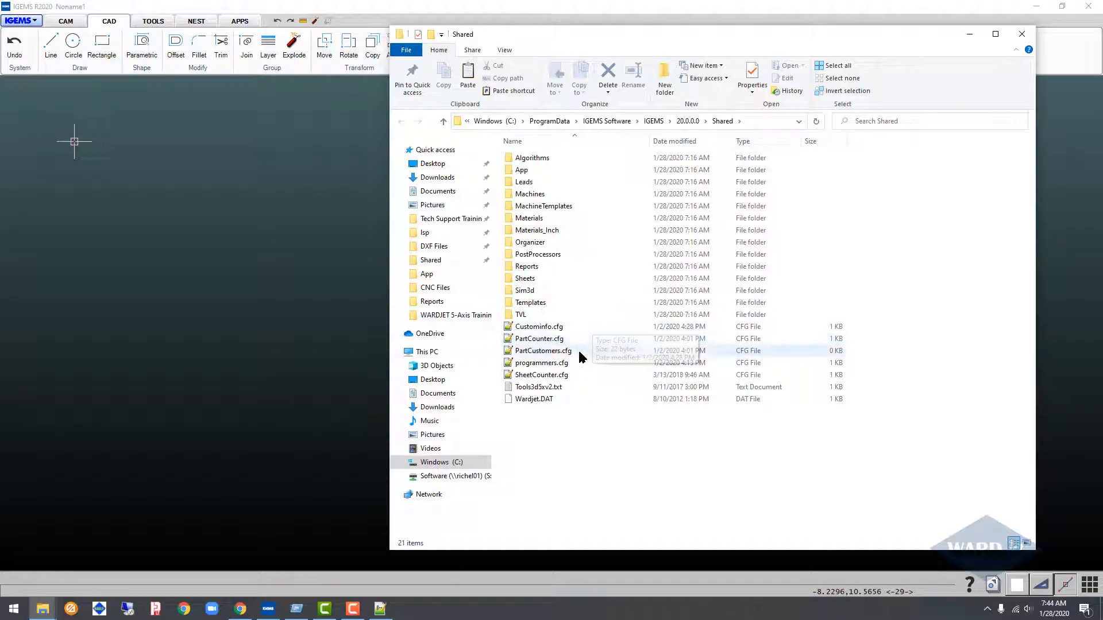
click(687, 121)
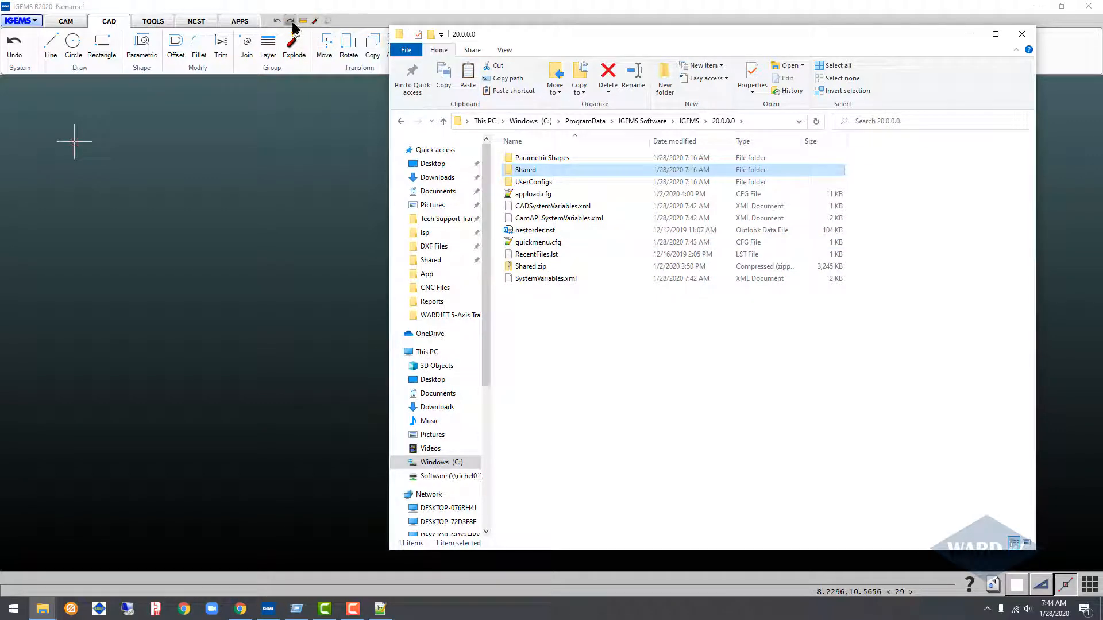
Open quickmenu.cfg from the 20.0.0.0 folder, move CAD.Distance from line 3 to line 6 and save the file.
double_click(534, 244)
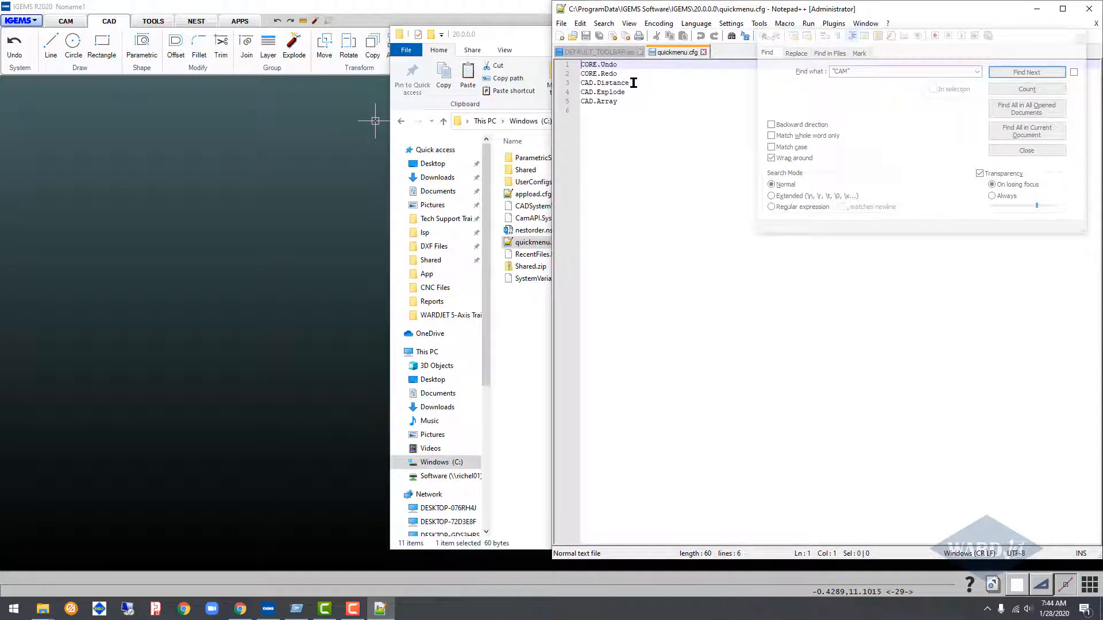
drag(633, 82, 573, 80)
key(ctrl+c)
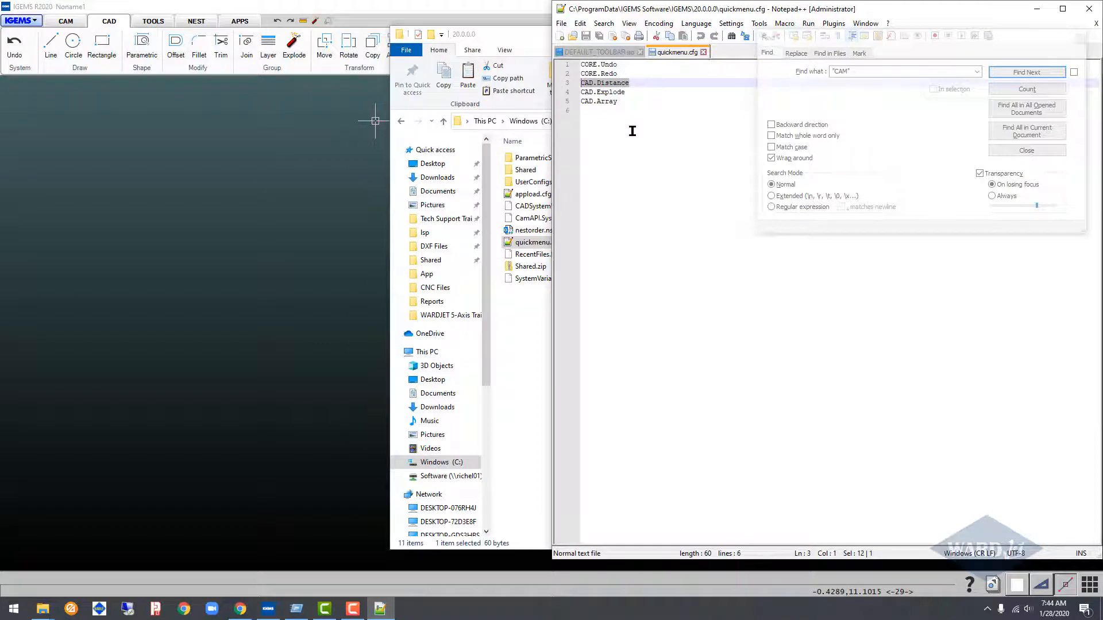
key(Delete)
click(613, 112)
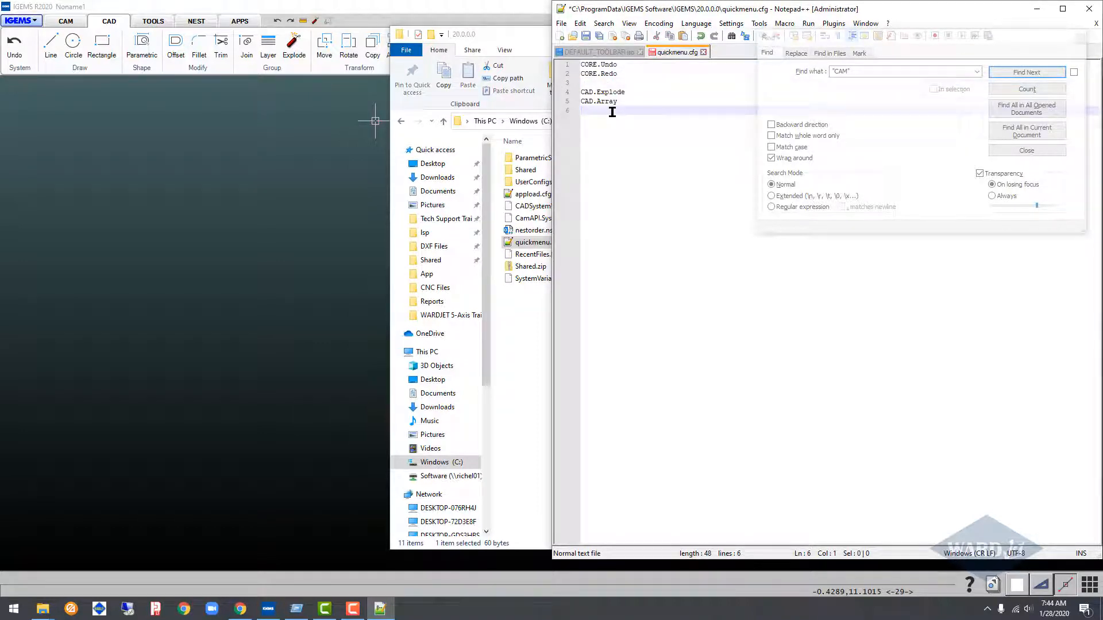
key(ctrl+v)
click(585, 37)
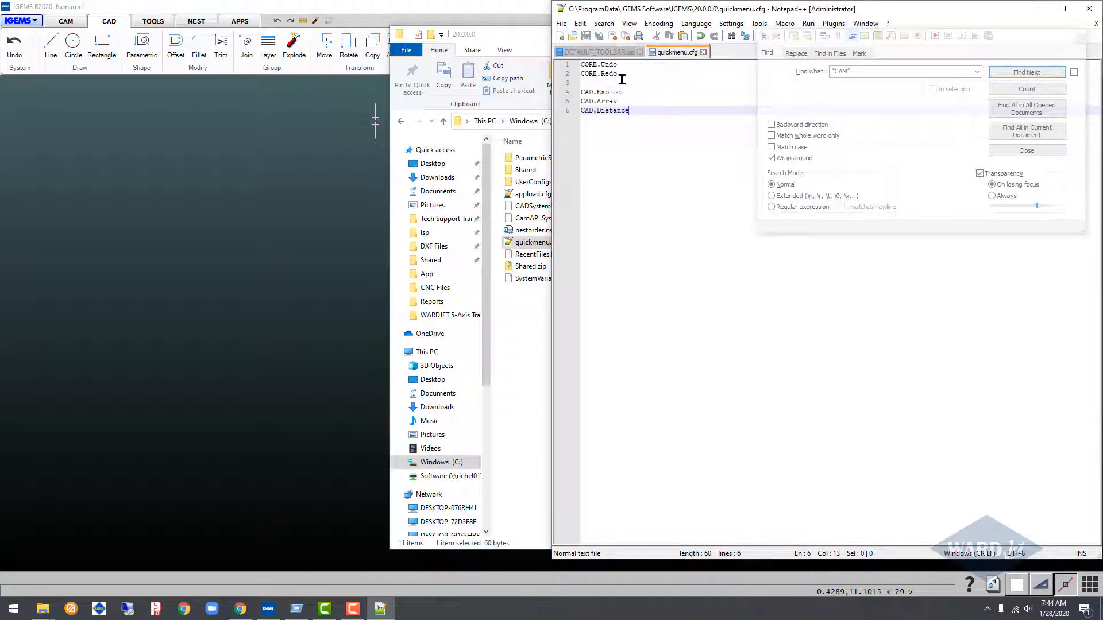
Close IGEMS and start it again to load the reordered quick menu.
click(432, 8)
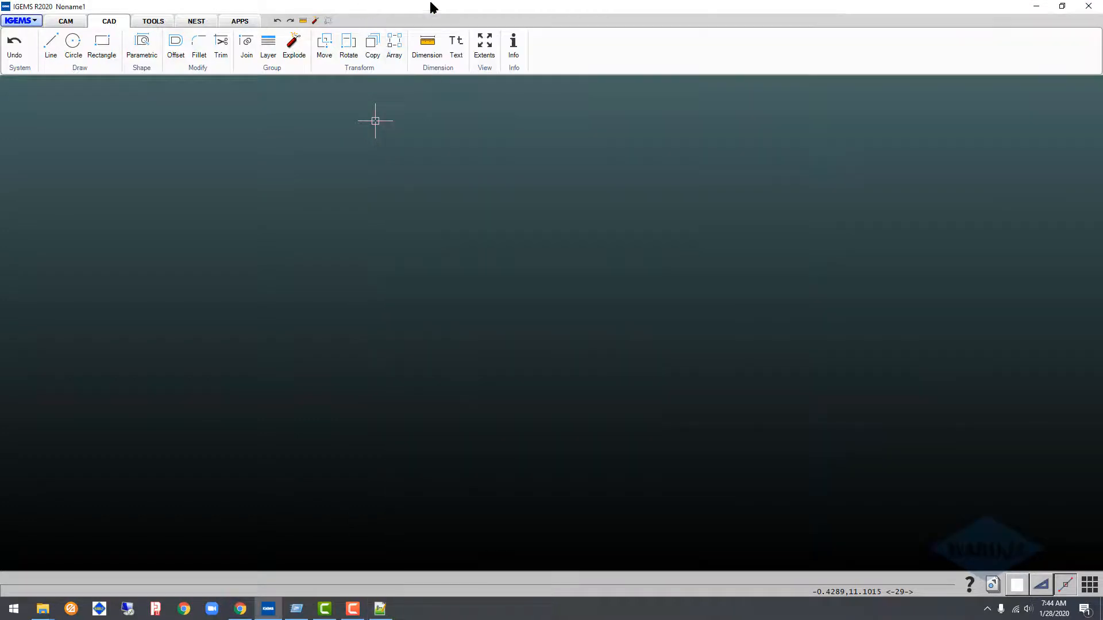
click(1096, 10)
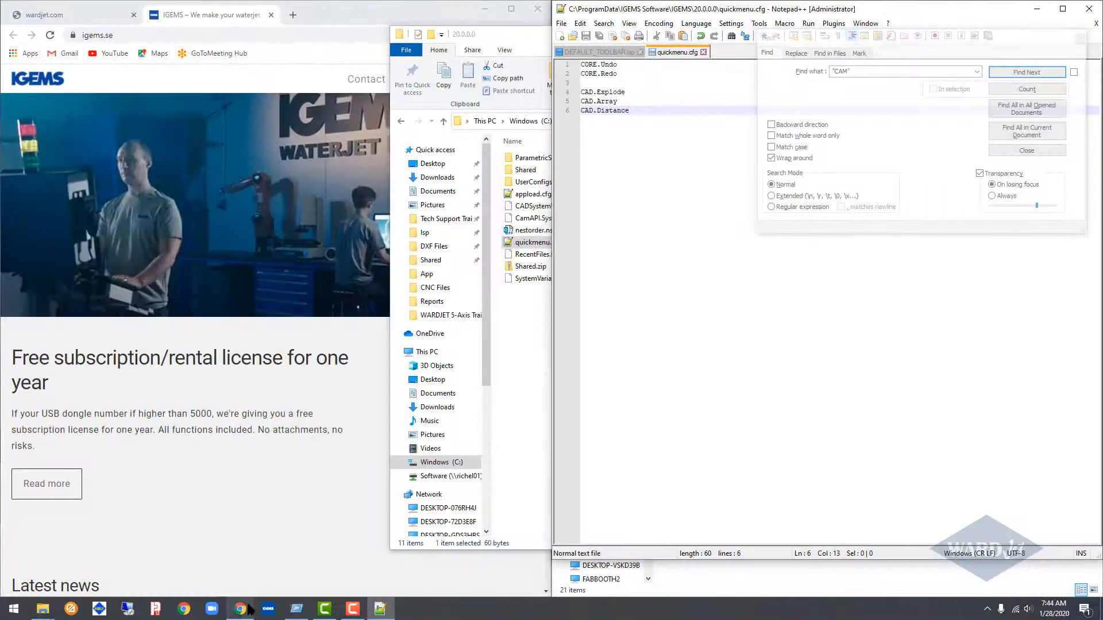
click(268, 609)
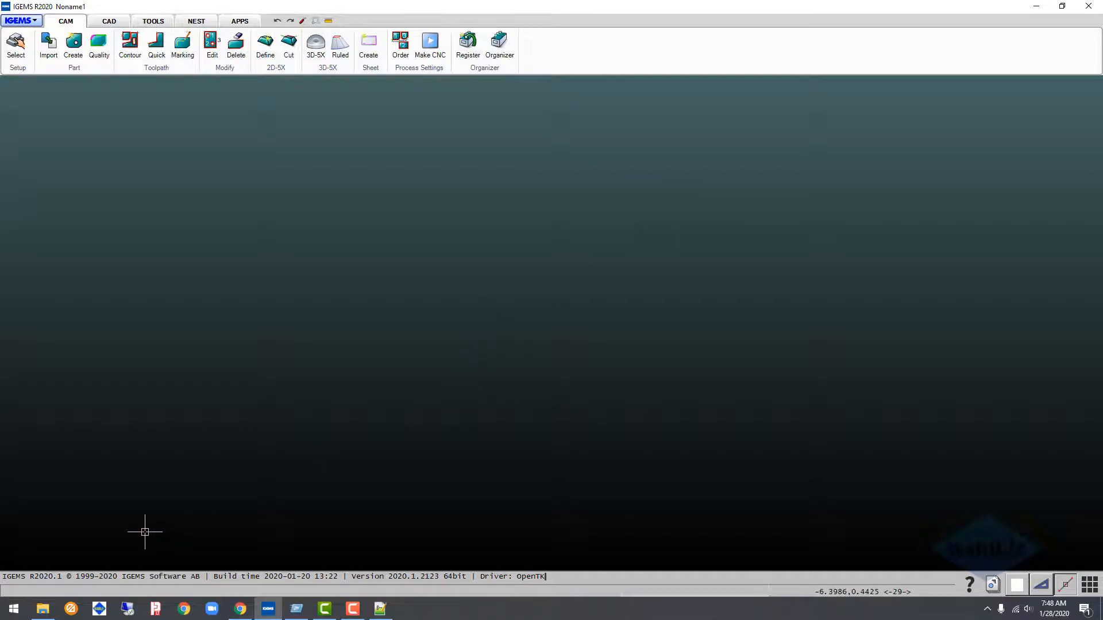
Switch to File Explorer and open the res folder inside the IGEMS_R2020 program folder.
click(42, 610)
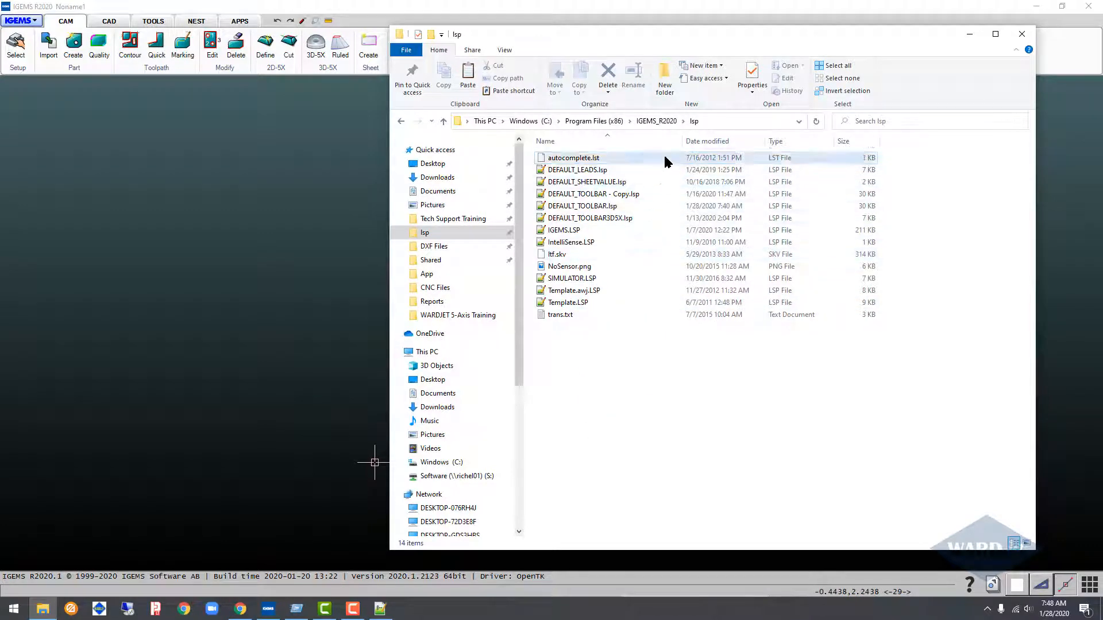
click(662, 121)
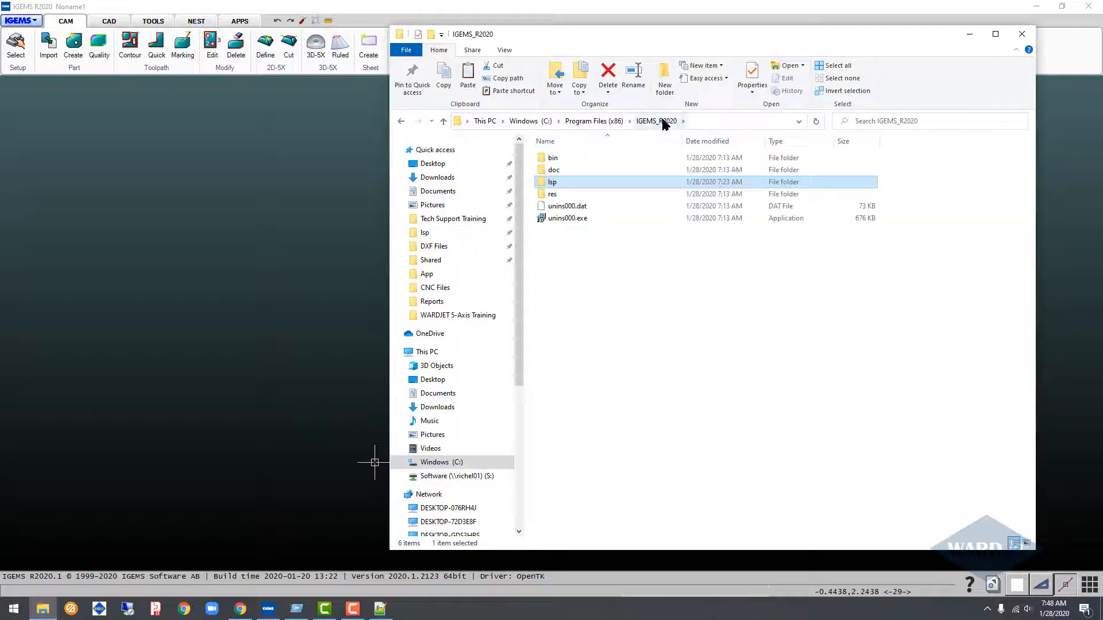
click(551, 195)
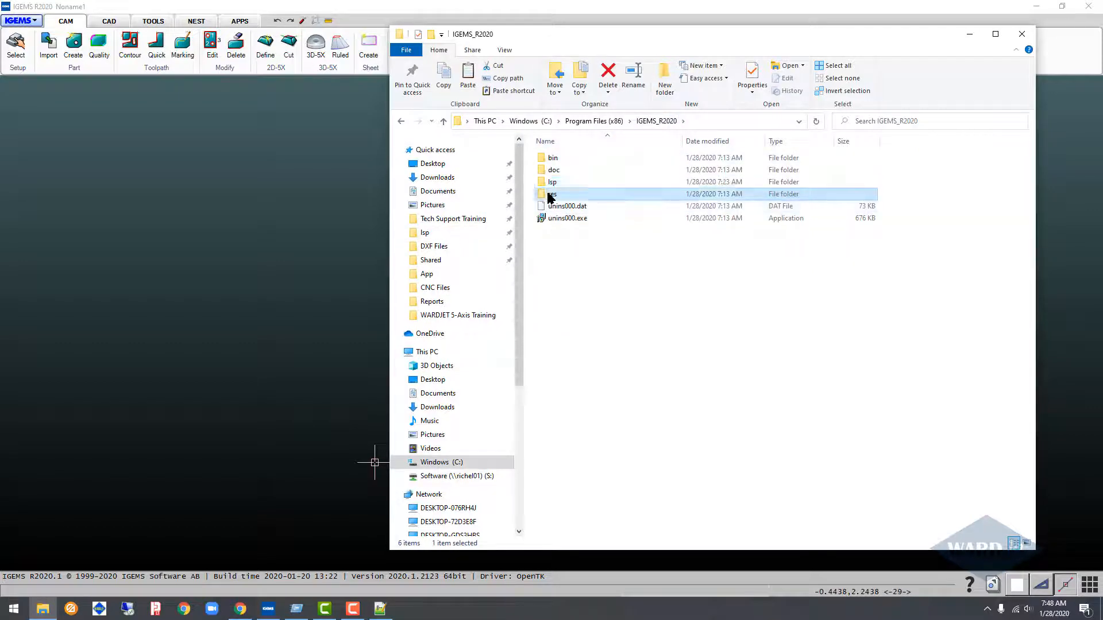
double_click(550, 195)
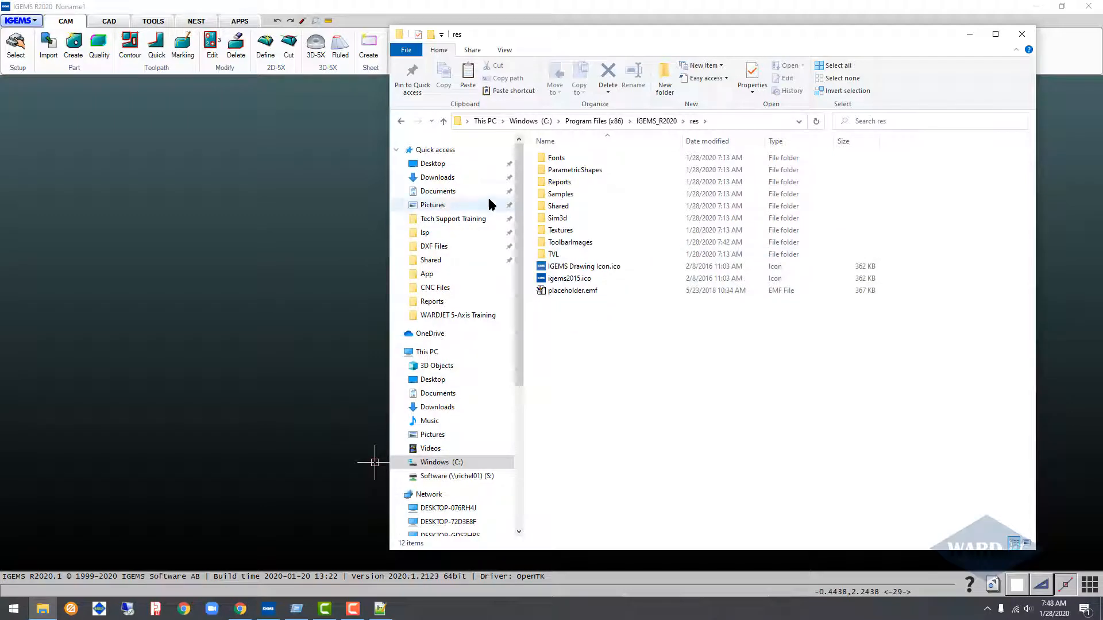
Copy splash.png from the Desktop into the IGEMS_R2020 res folder, granting permission for the paste.
click(434, 166)
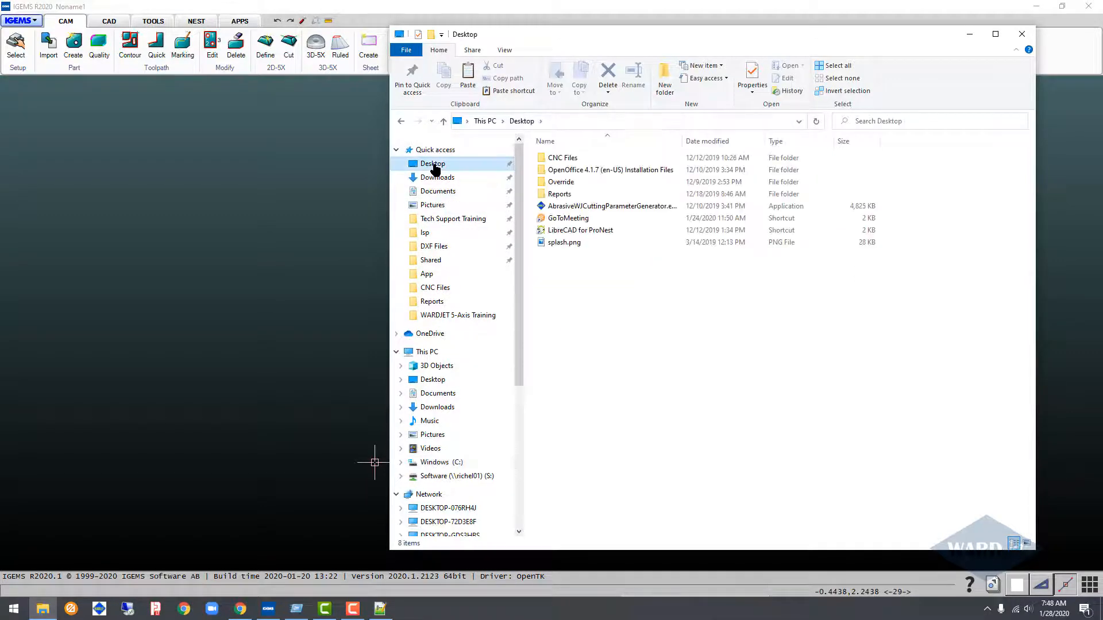
right_click(554, 244)
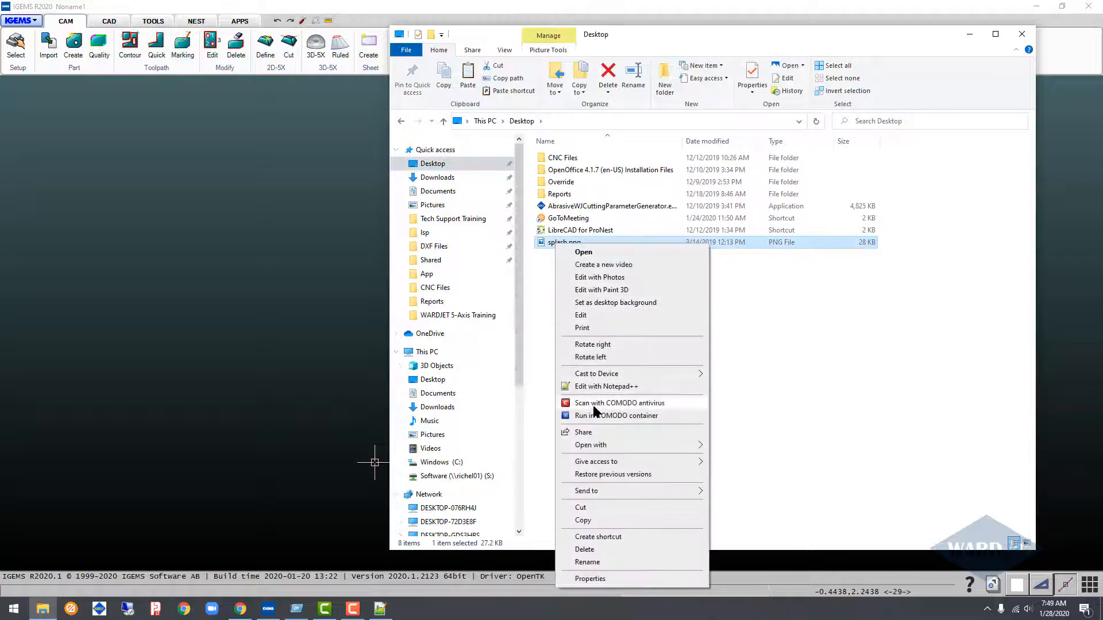
click(587, 518)
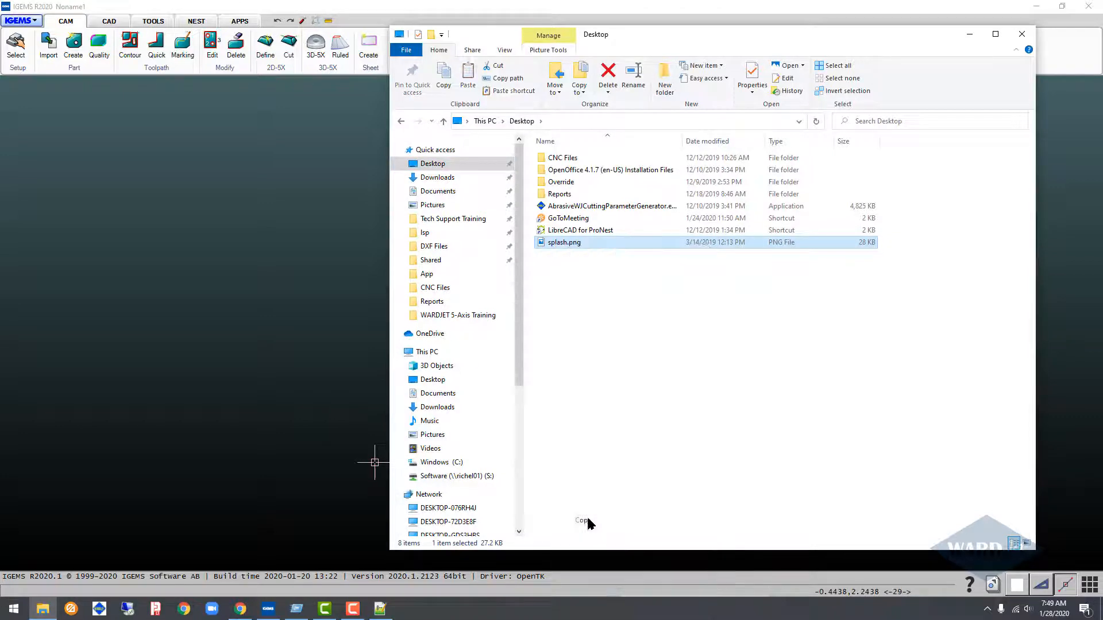
click(402, 122)
right_click(565, 327)
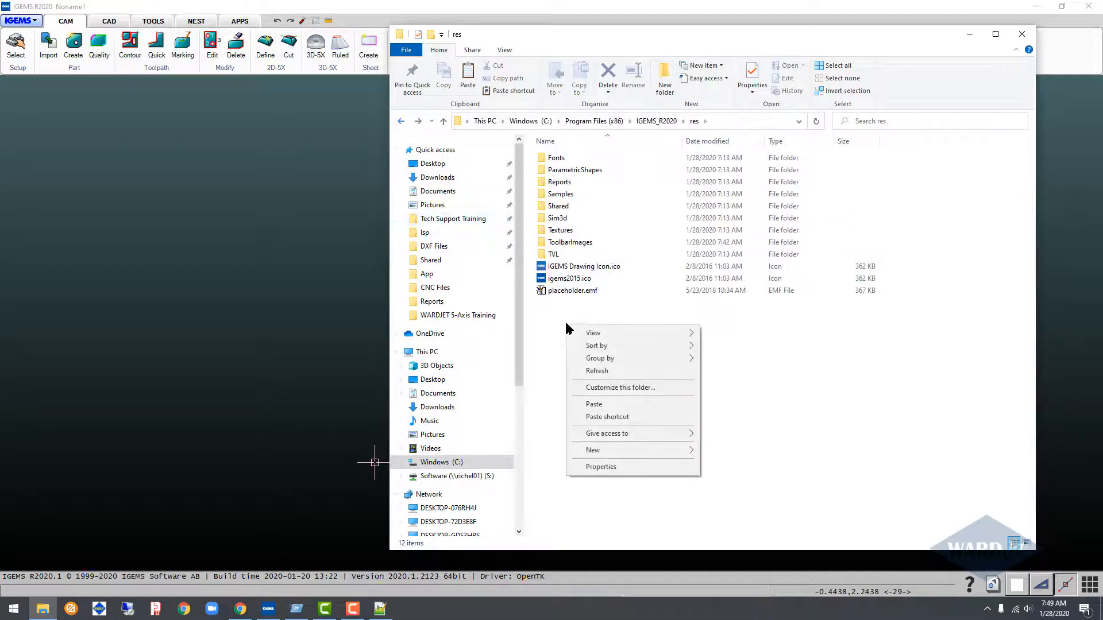
click(594, 406)
click(522, 225)
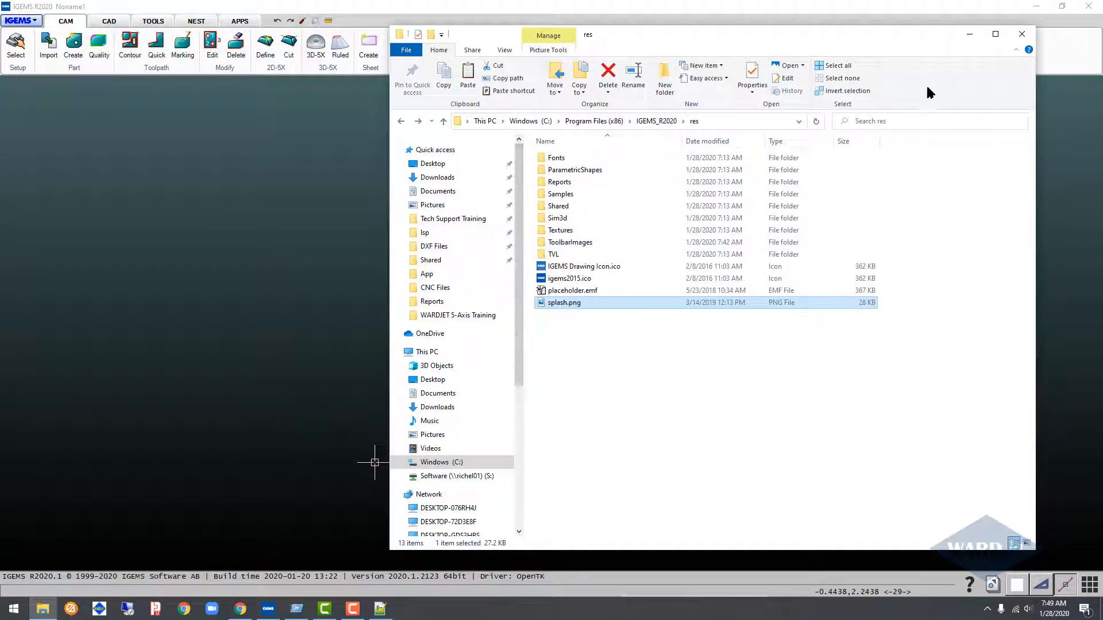
Close File Explorer and restart IGEMS to load the new splash image, accepting the reload of quickmenu.cfg in Notepad++.
click(1020, 36)
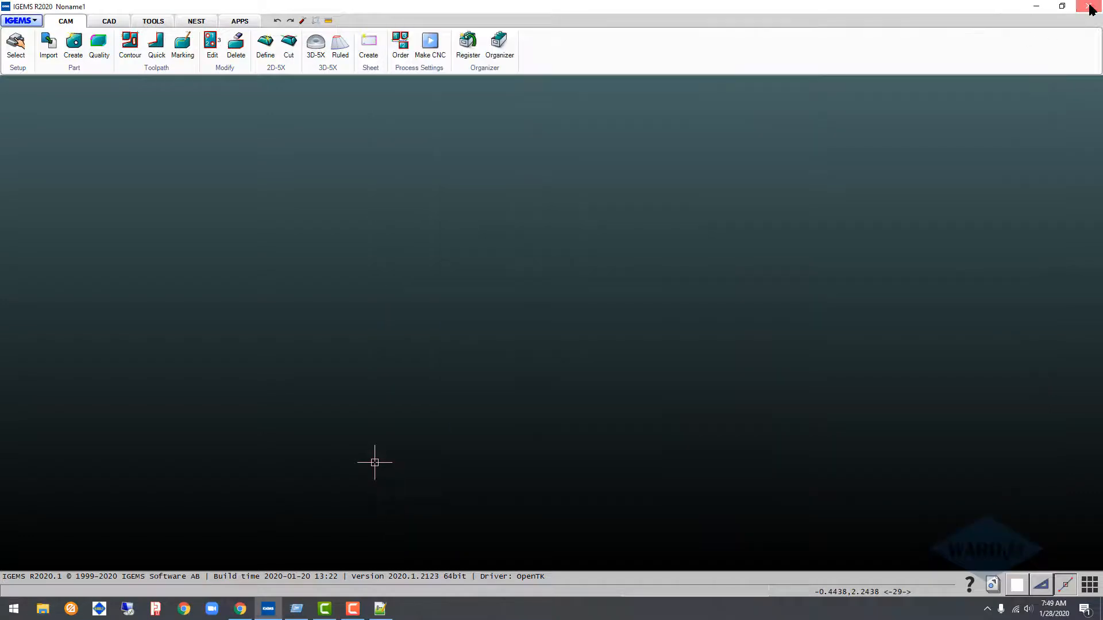
click(1090, 10)
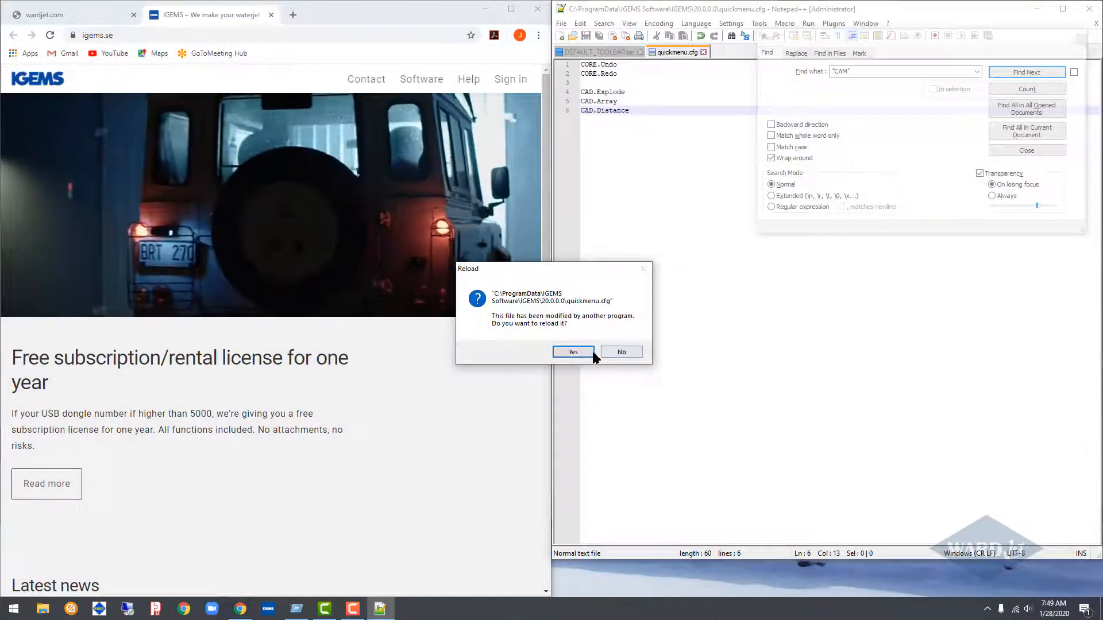
click(574, 352)
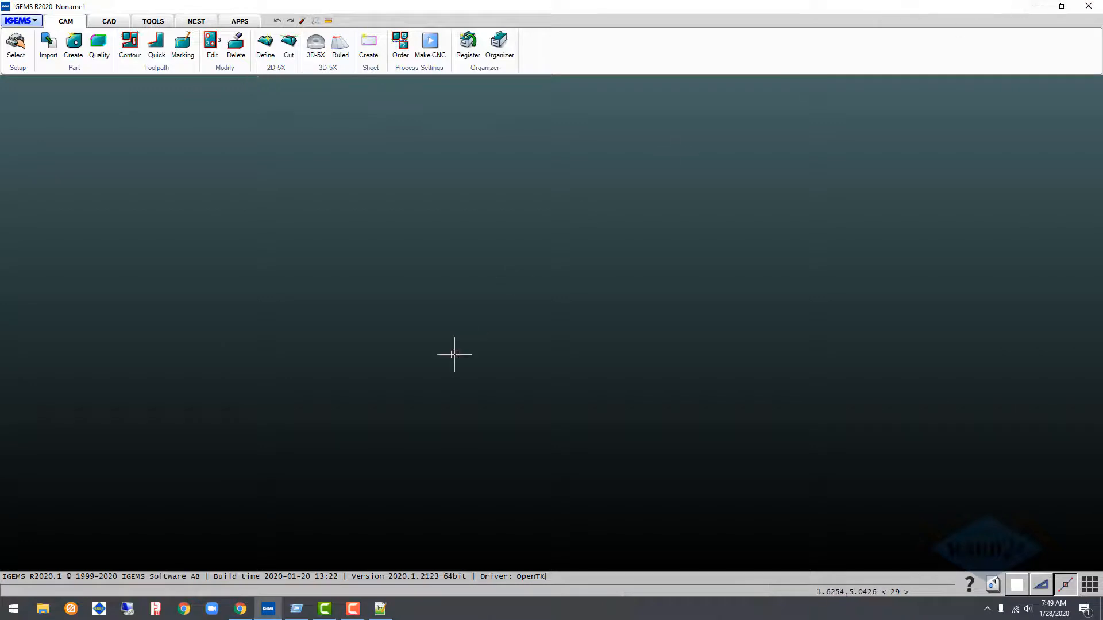
In File Explorer, sort the pinned lsp folder by date modified and duplicate DEFAULT_TOOLBAR.lsp there, granting administrator permission.
click(42, 610)
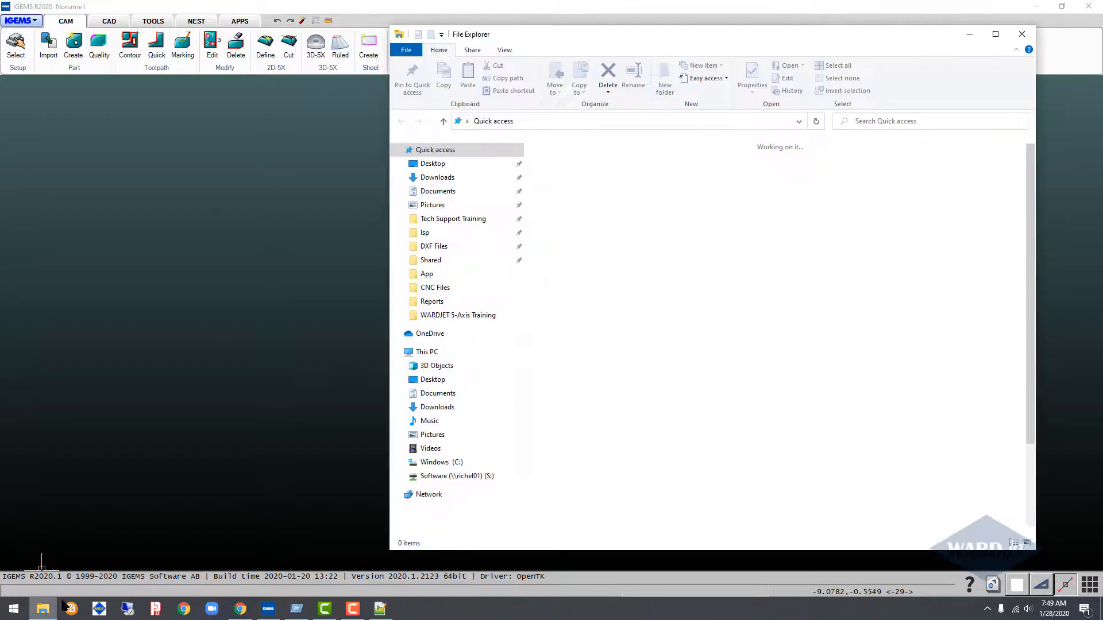
click(426, 233)
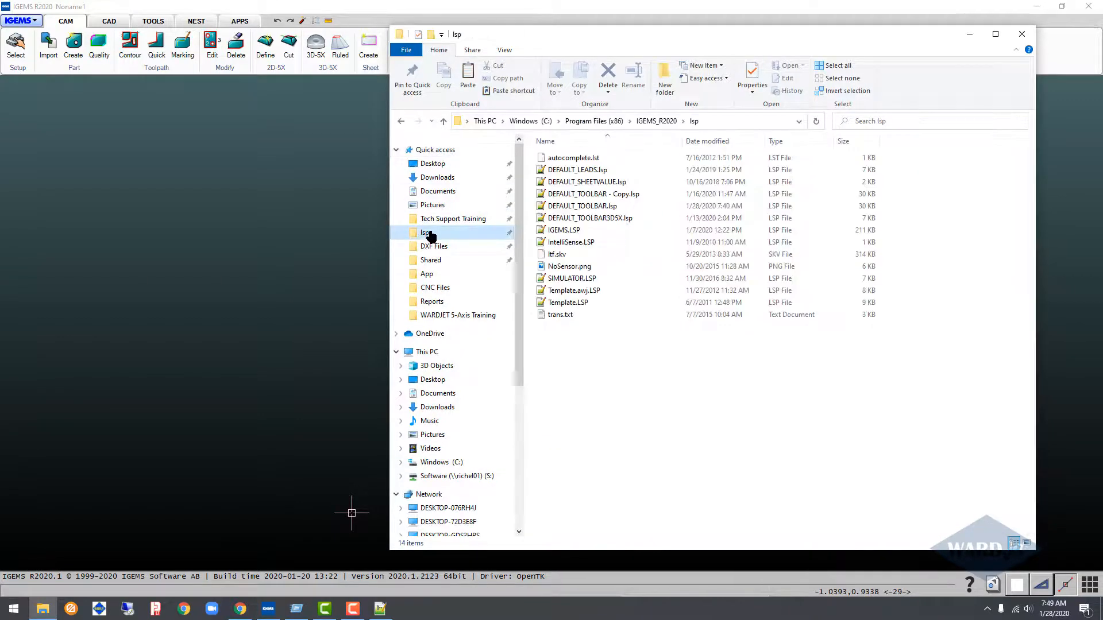
click(716, 141)
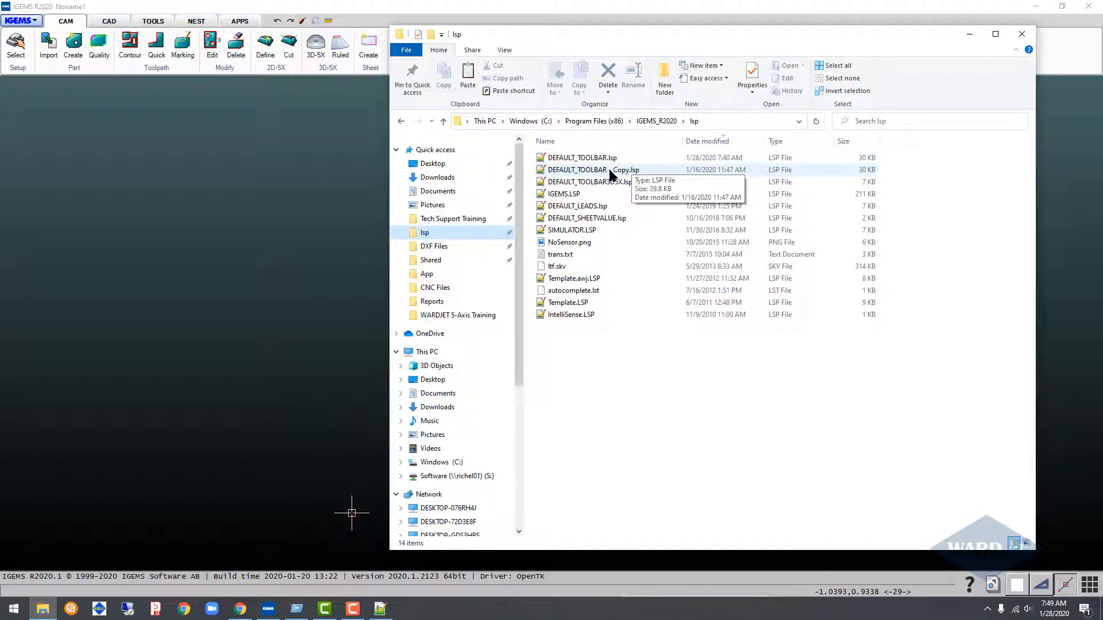
right_click(595, 158)
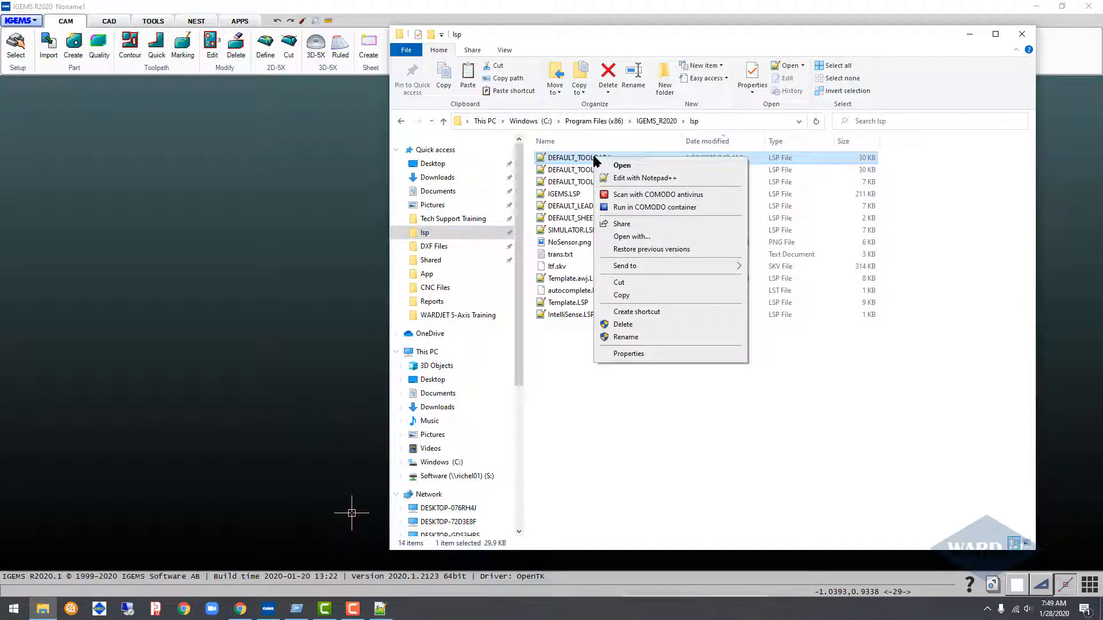
click(621, 296)
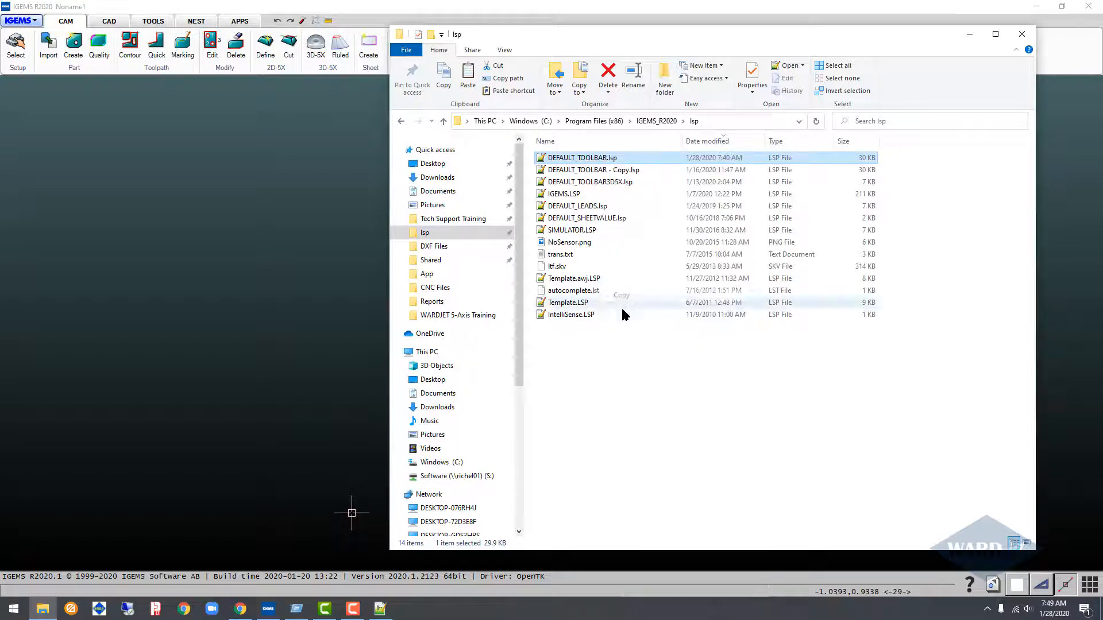
right_click(620, 355)
click(649, 437)
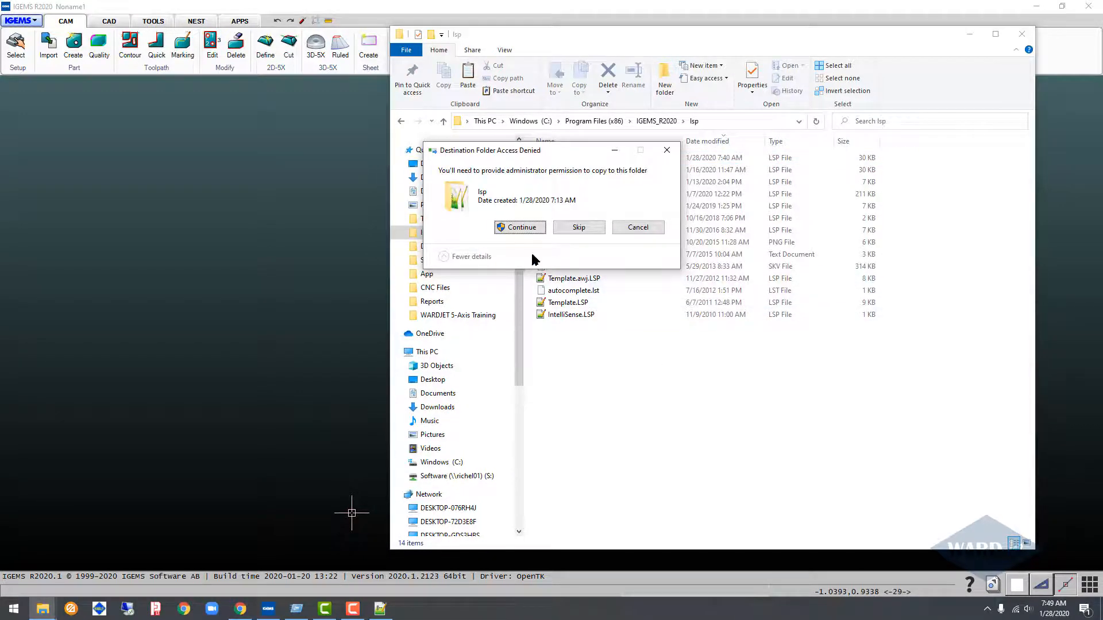
click(521, 227)
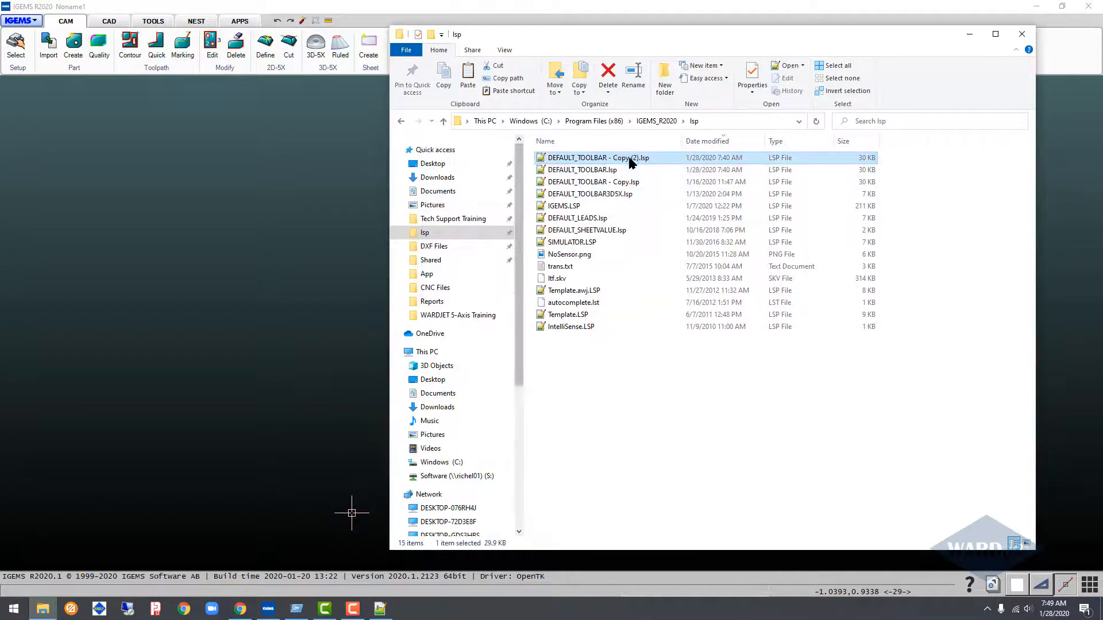
Rename the new duplicate of the toolbar file as DEFAULT_TOOLBAR - myCopy.lsp.
right_click(636, 163)
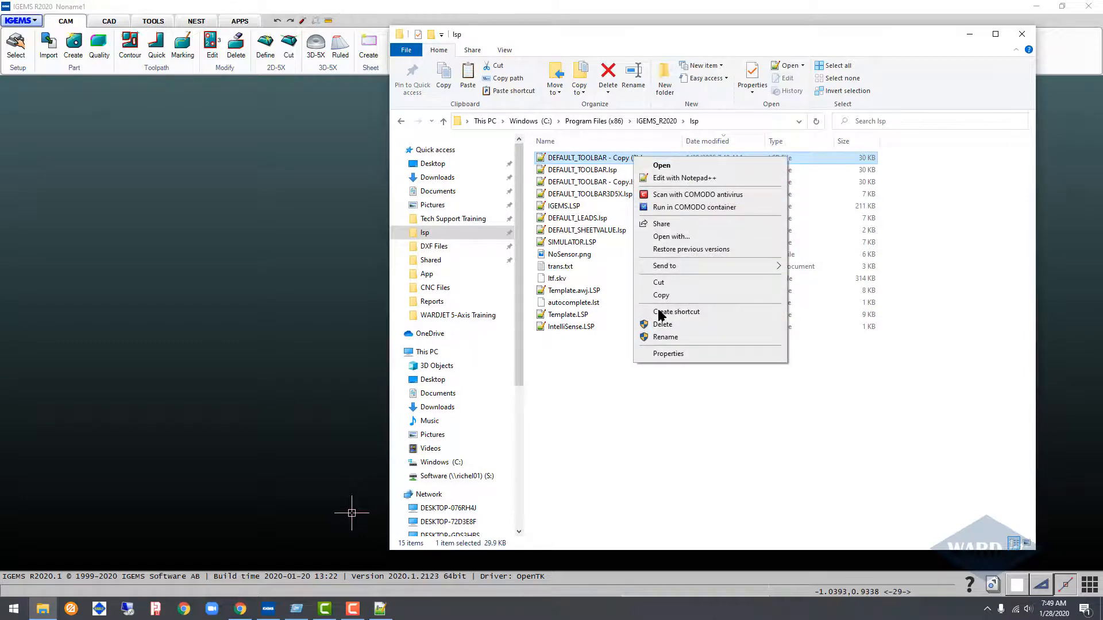
click(665, 338)
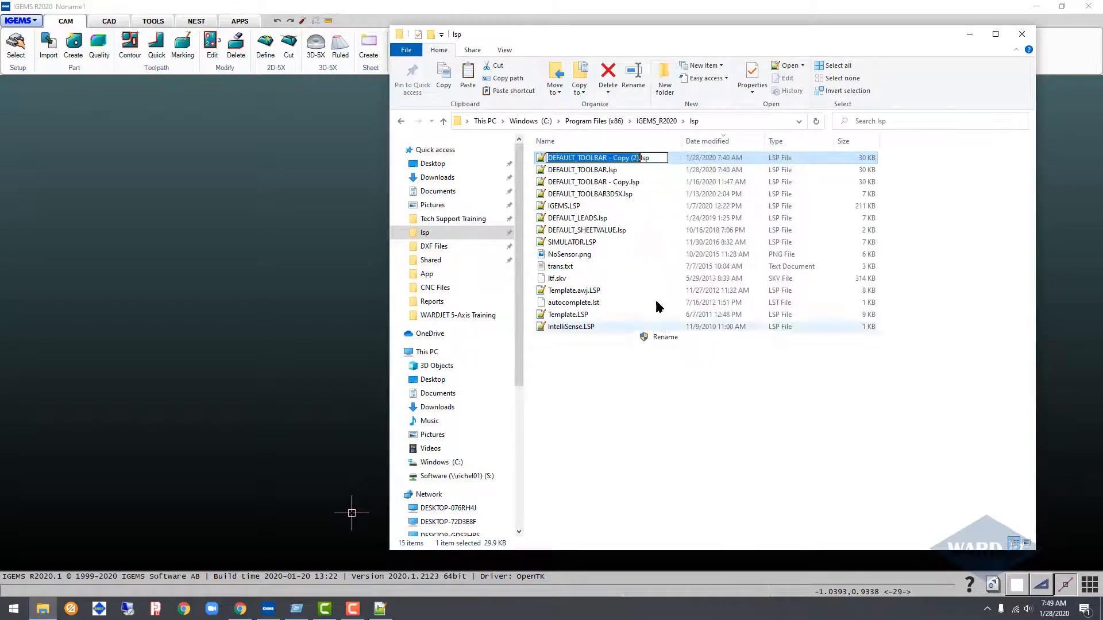
click(640, 160)
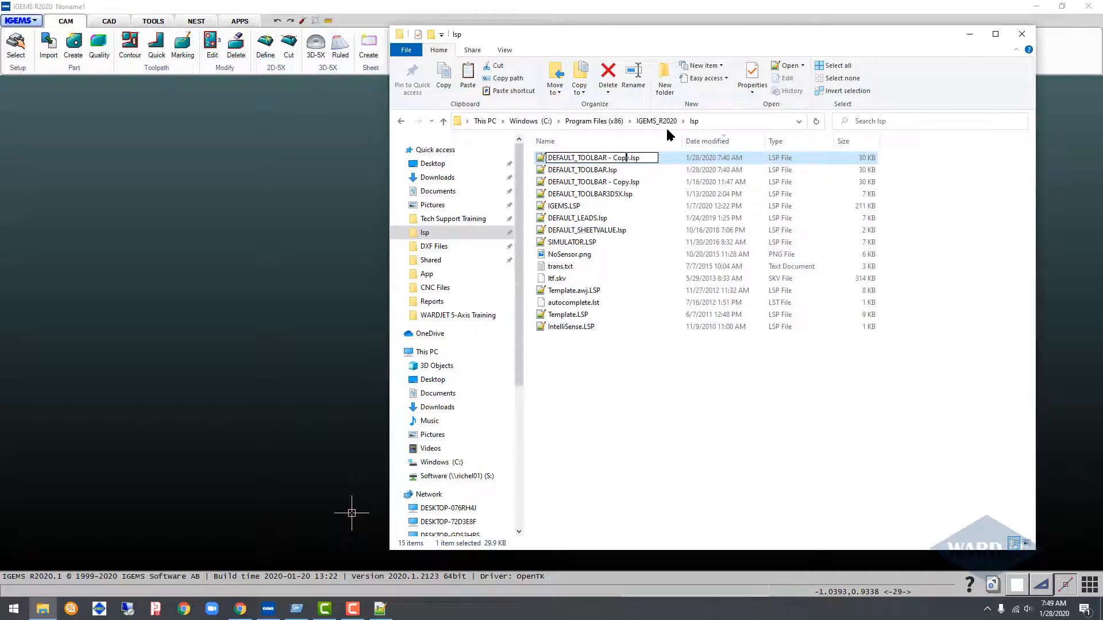
text(my)
key(Return)
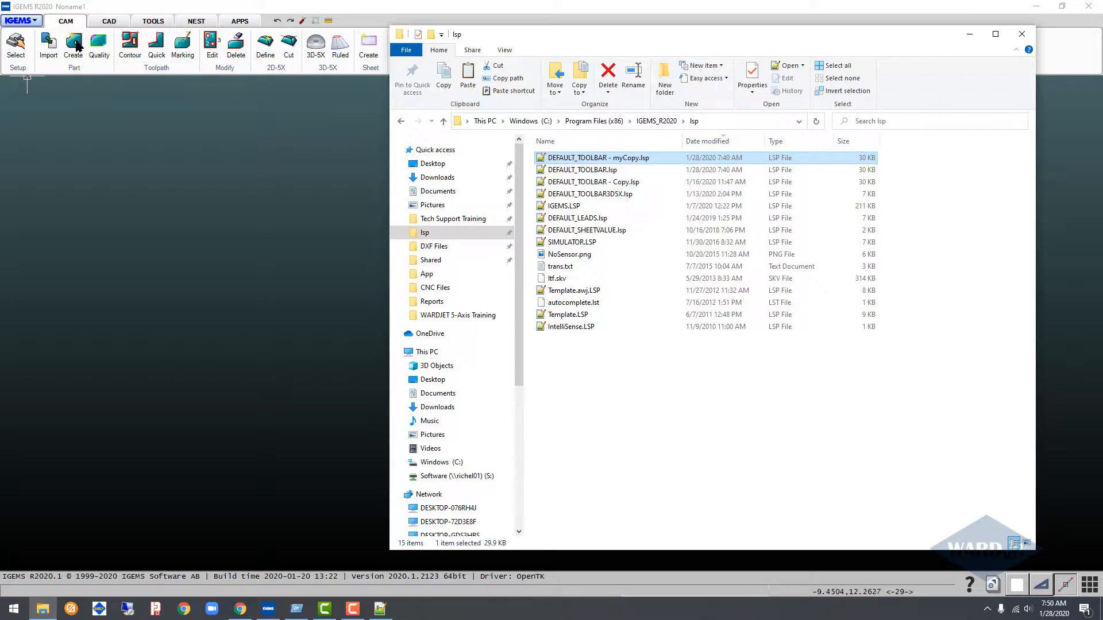
drag(729, 34, 715, 32)
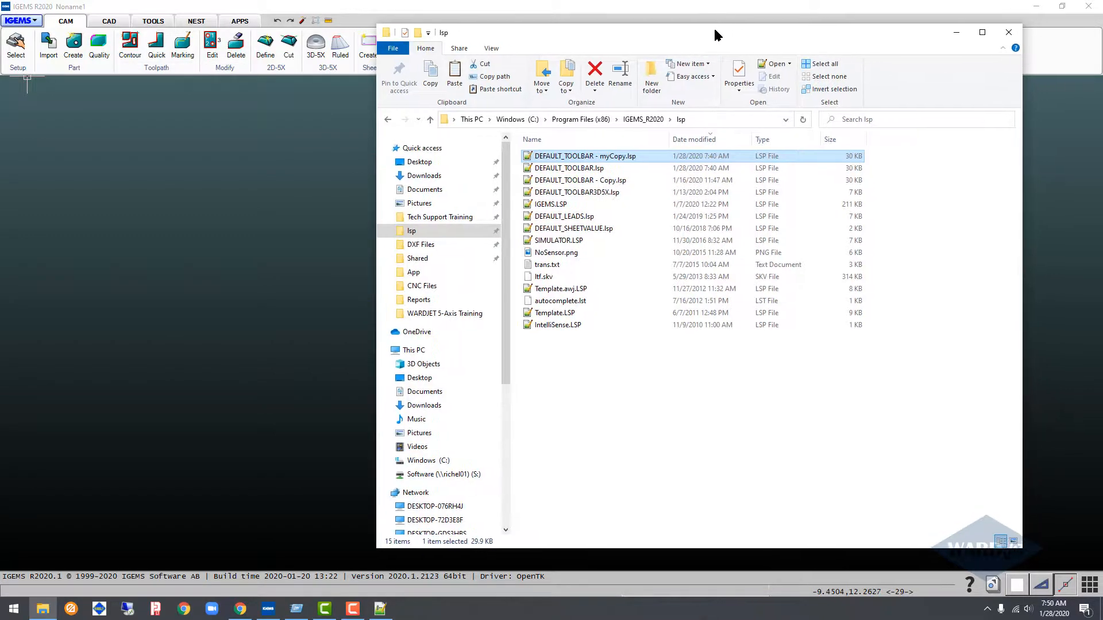